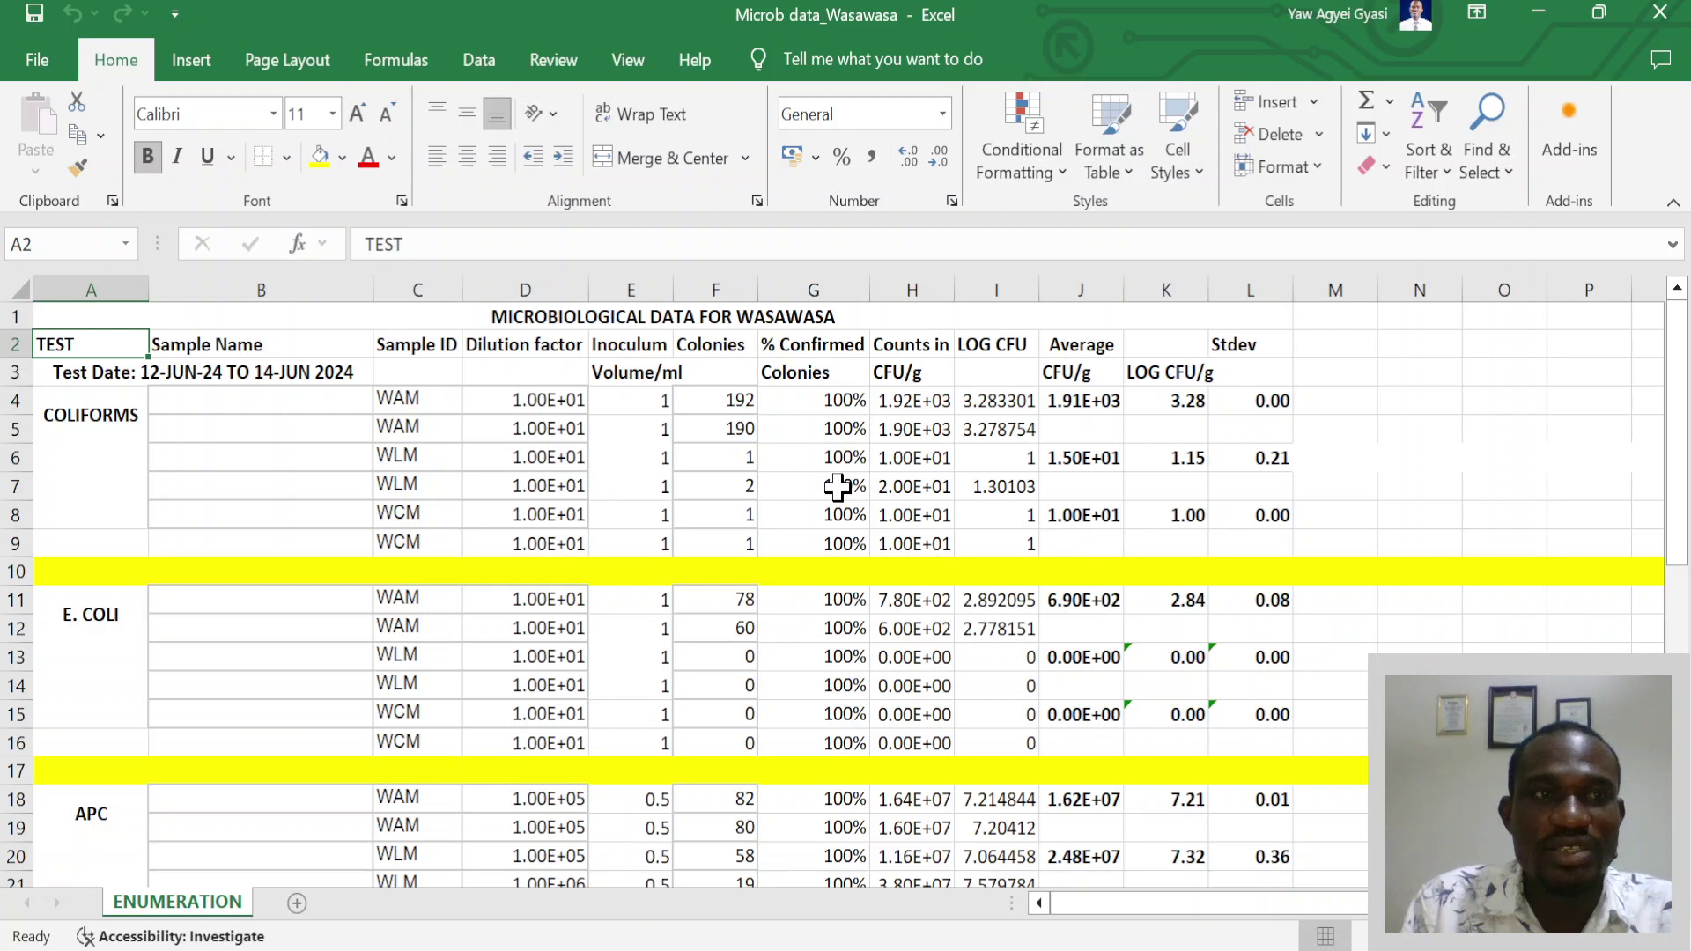
Check that the Data Analysis tool is available in the workbook
left_click(63, 72)
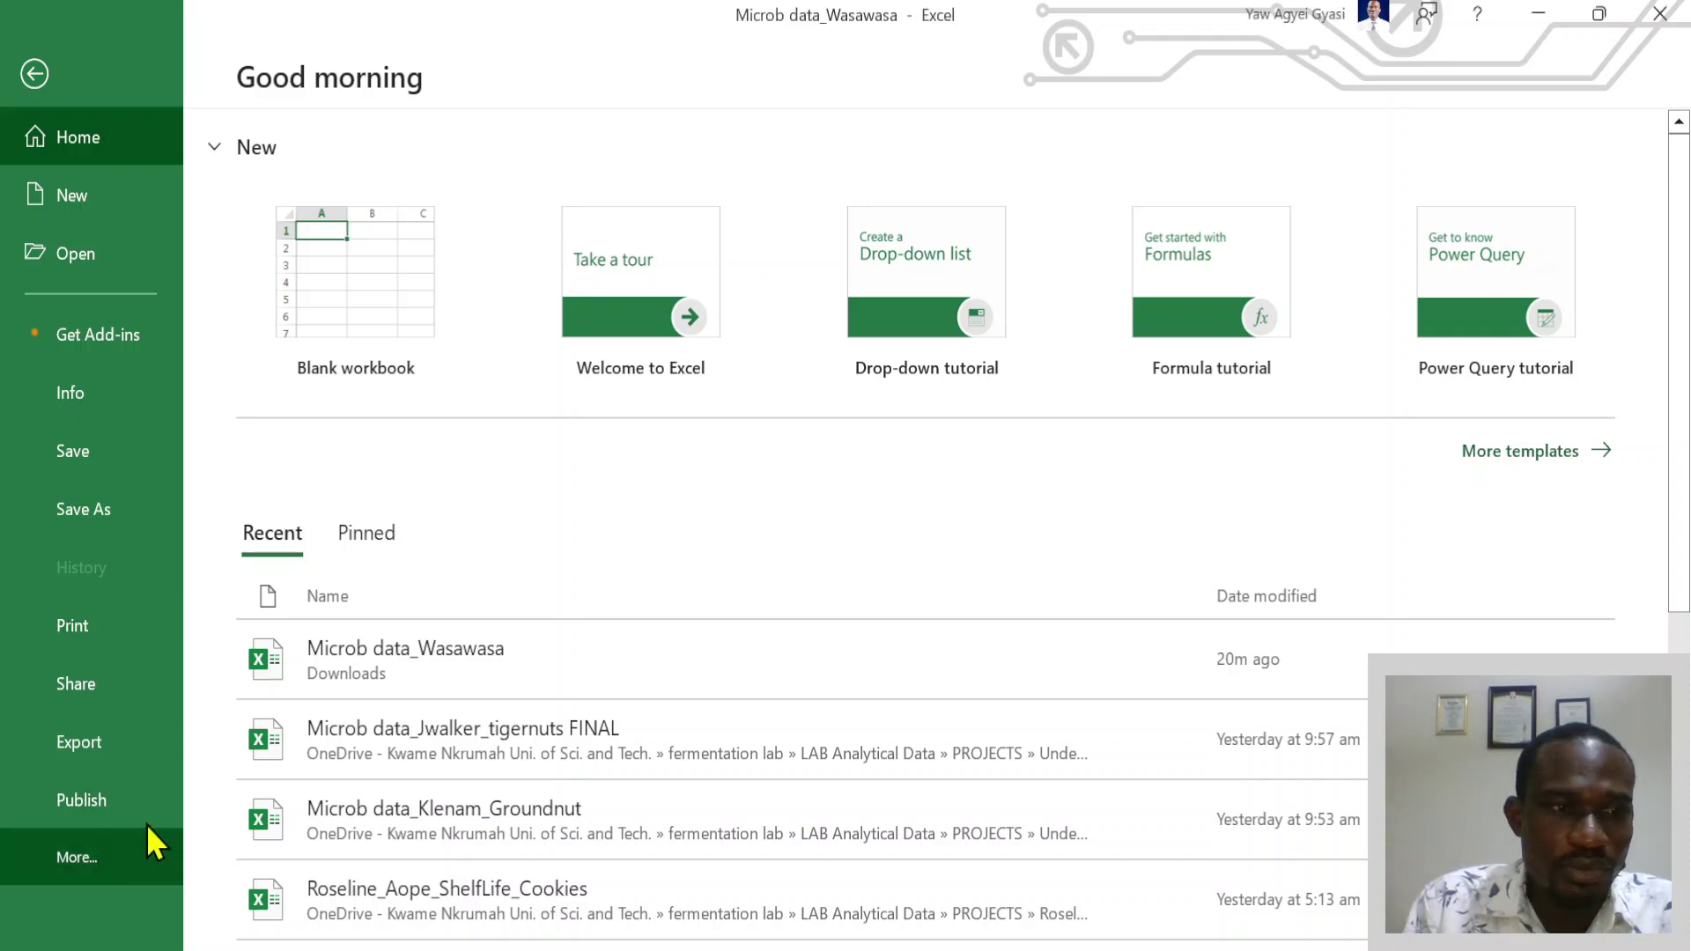
key("Escape")
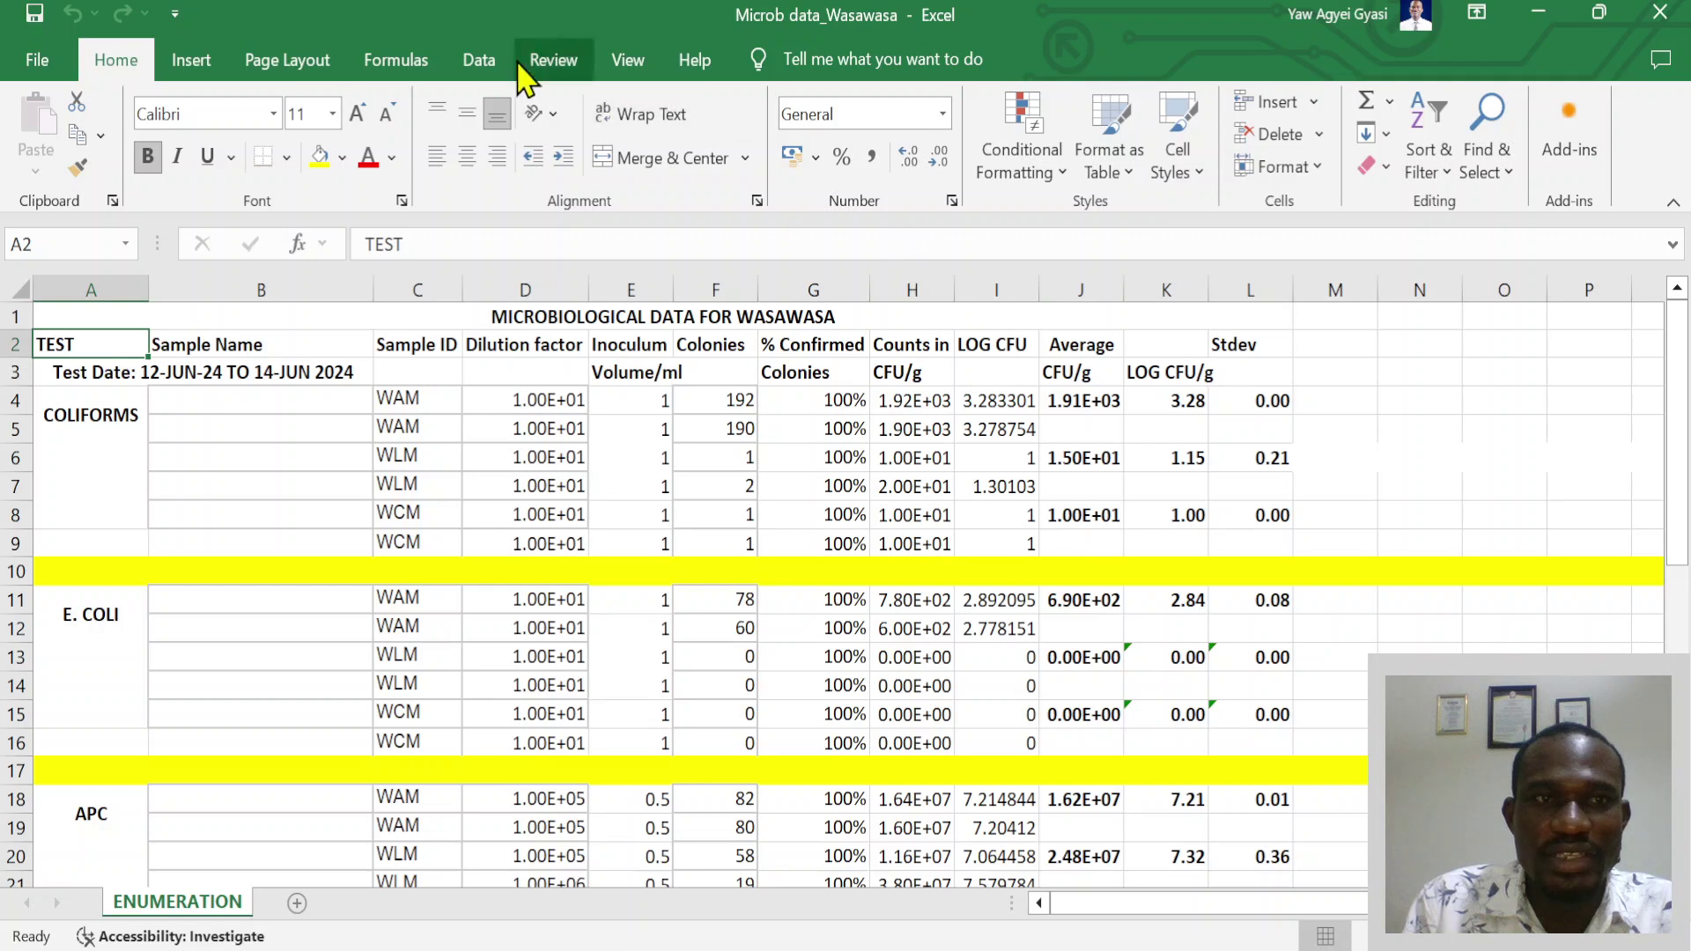
left_click(489, 66)
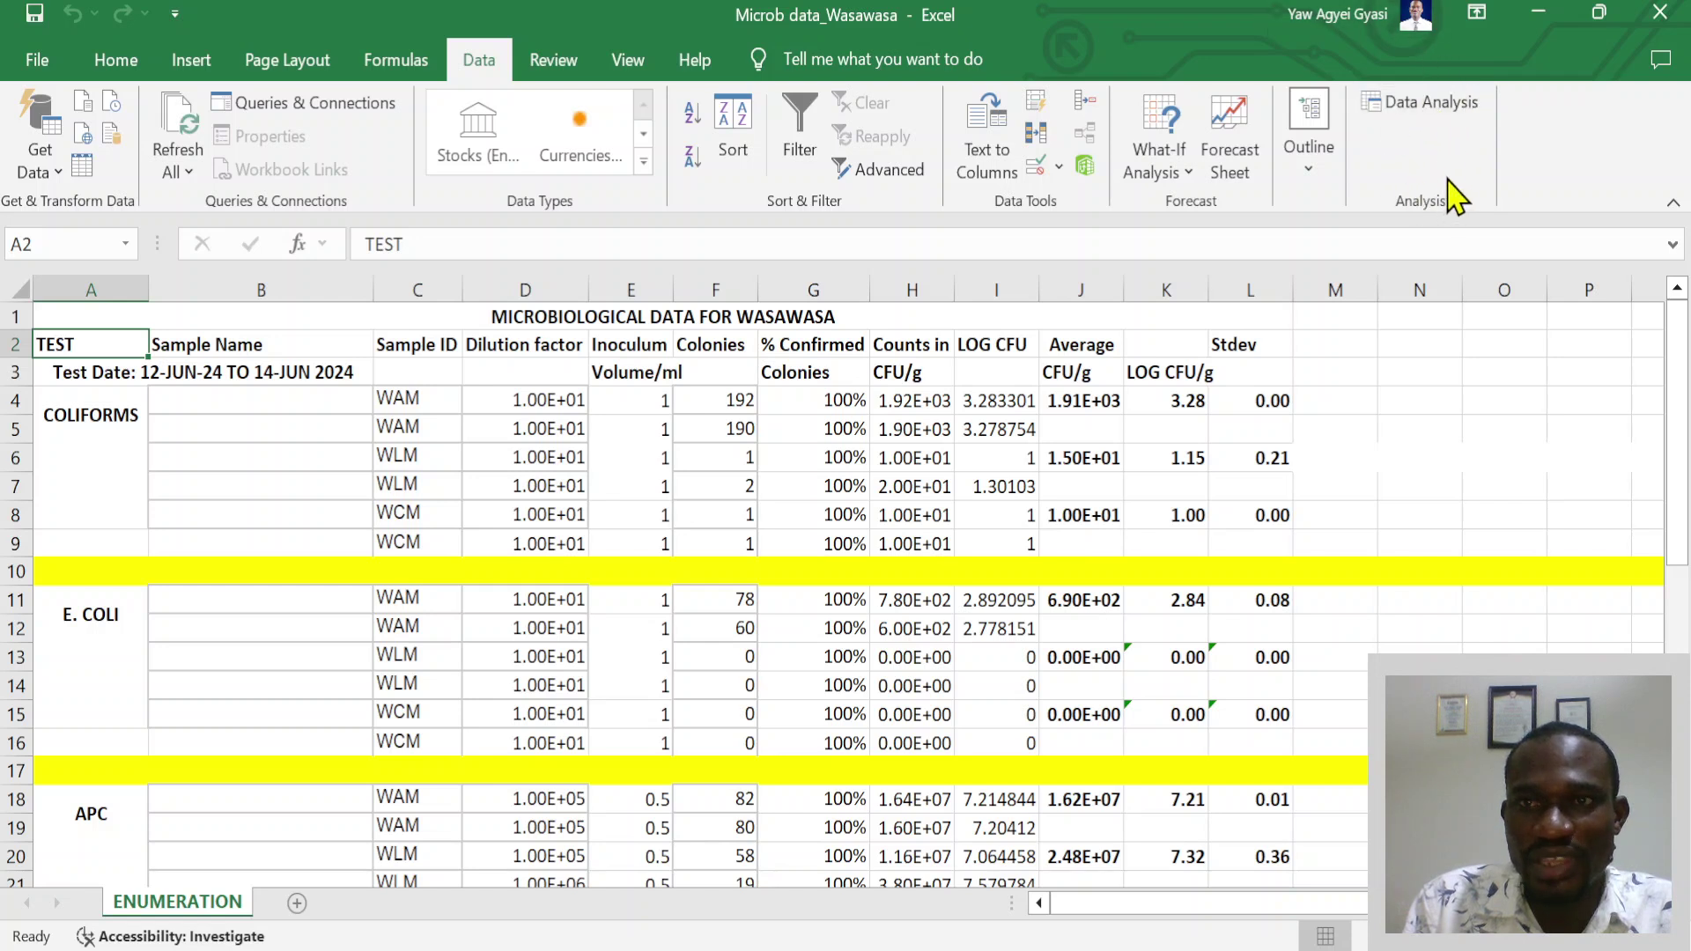
left_click(1418, 104)
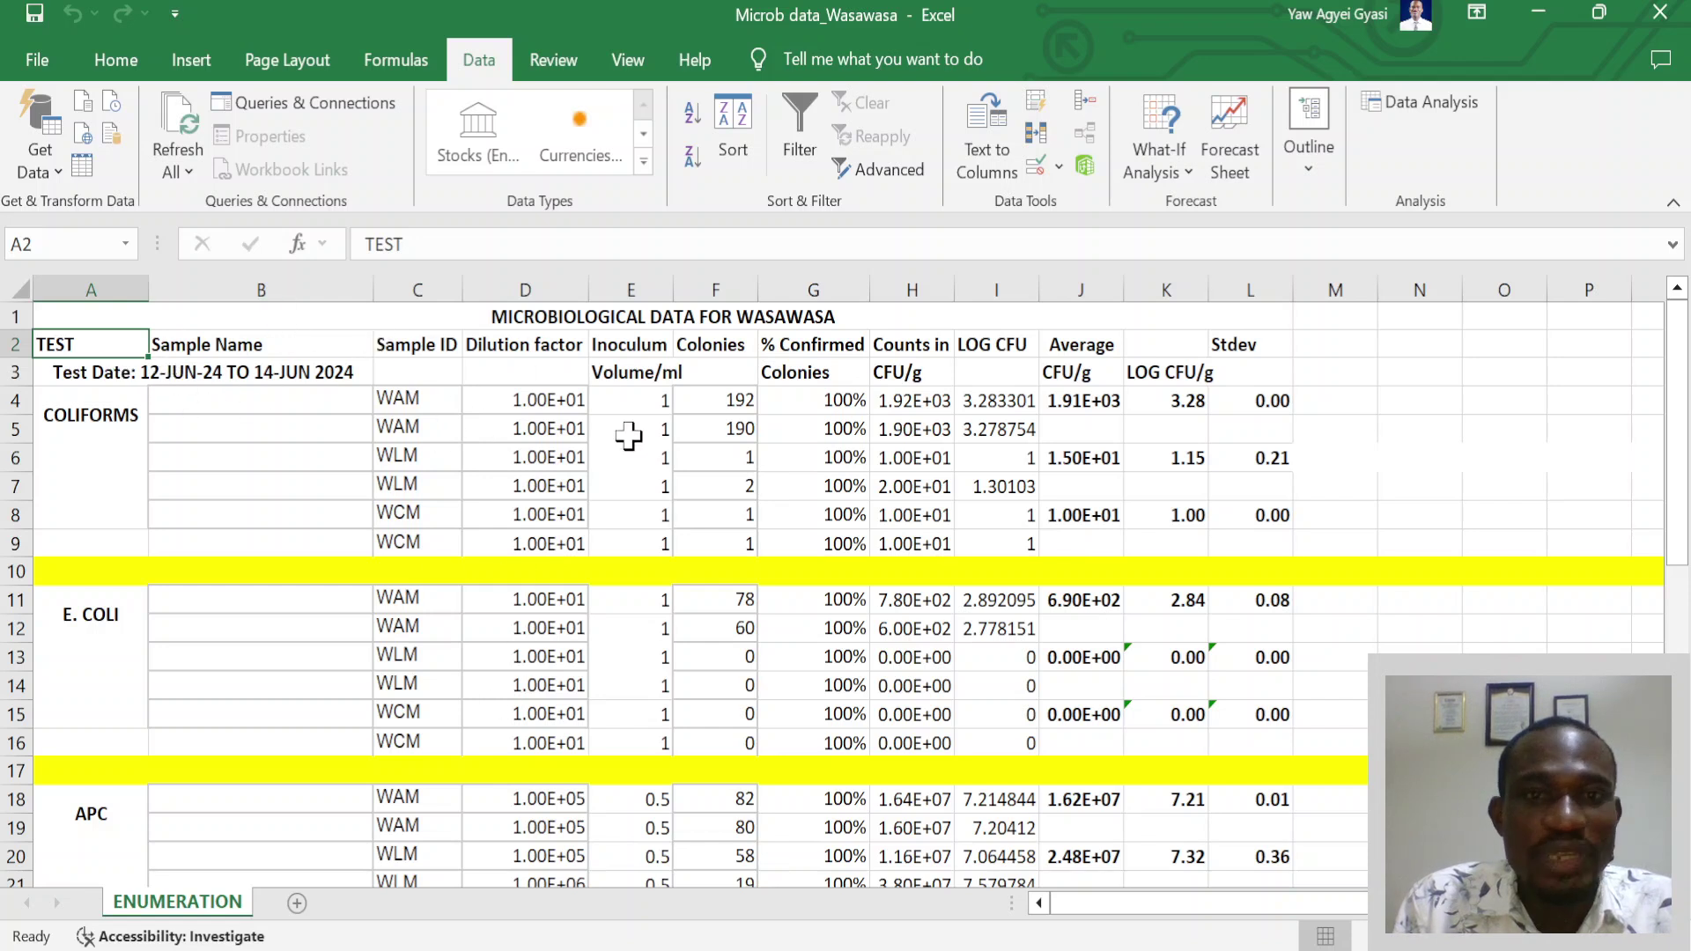
Add a new worksheet and name it final data
left_click(298, 904)
double_click(294, 903)
type("f")
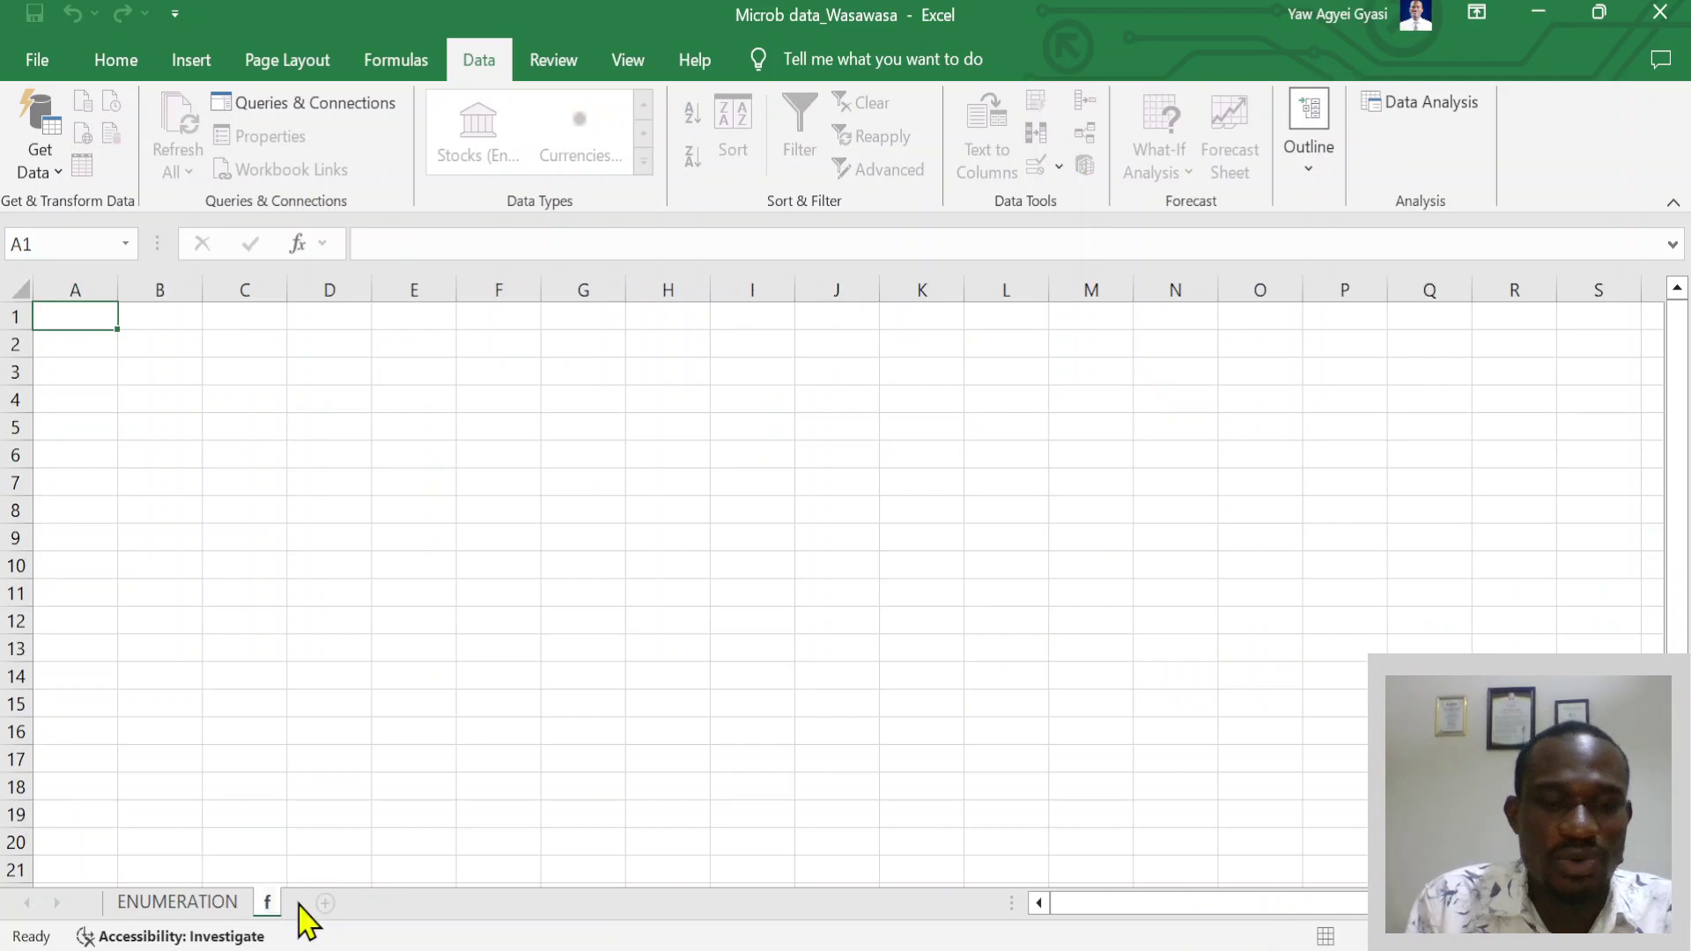
type("inal data")
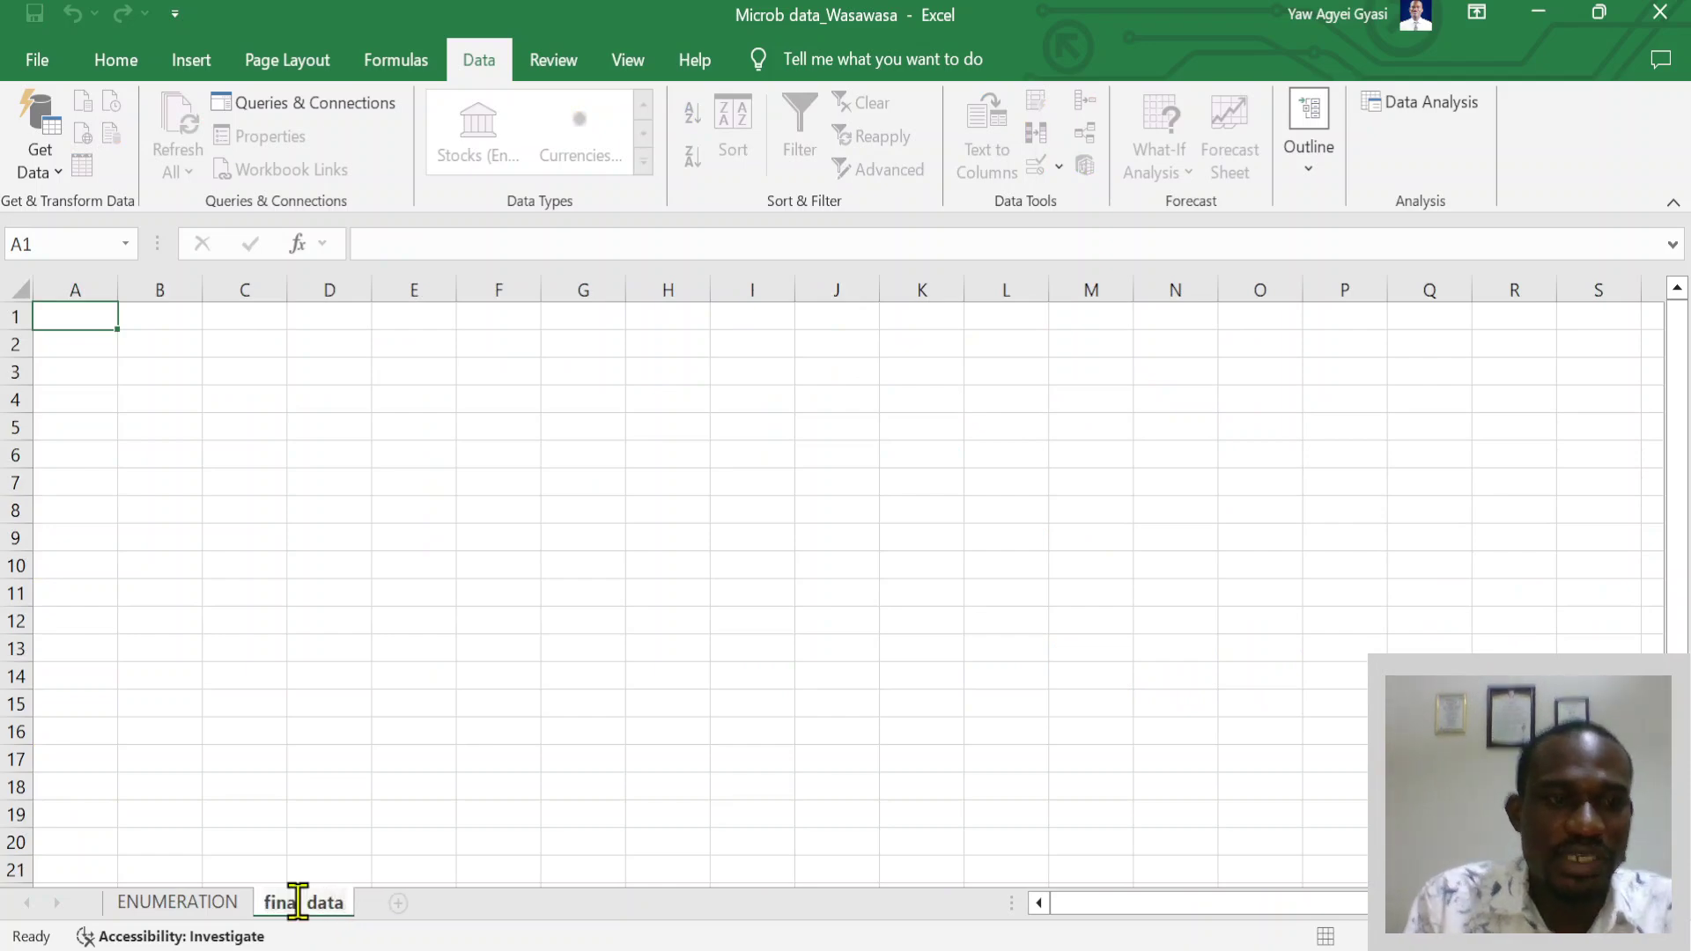
Examine the sample IDs and log counts of the APC block on the ENUMERATION sheet
left_click(227, 905)
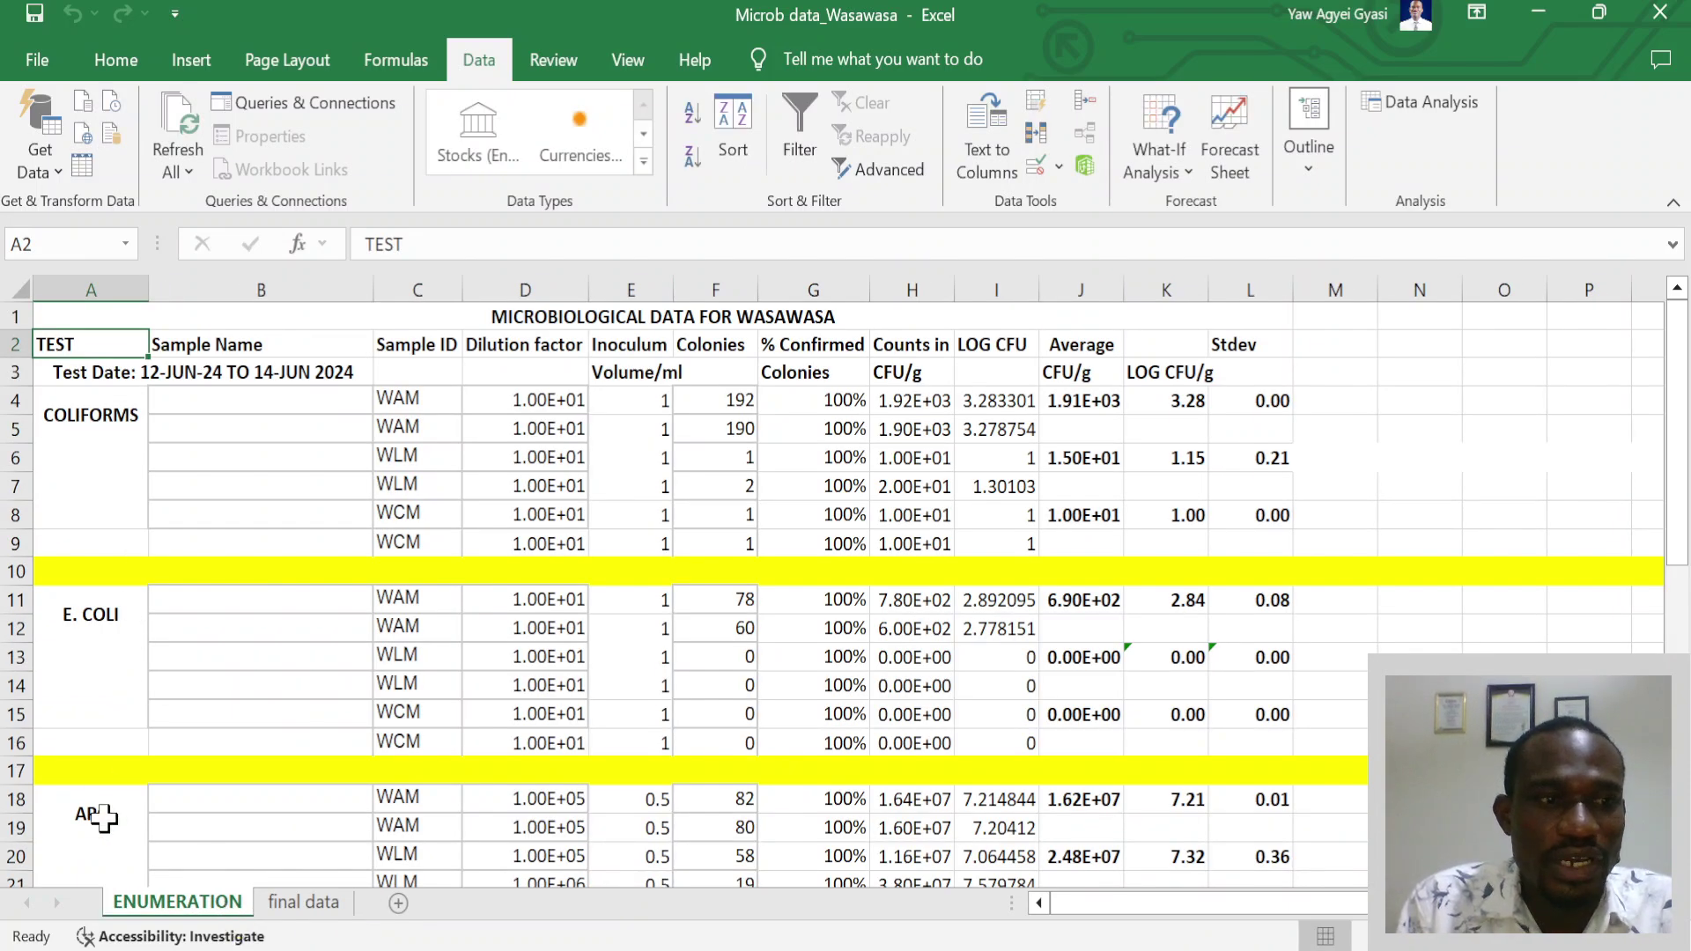
scroll(99, 817, "down", 2)
left_click(83, 693)
left_click(80, 644)
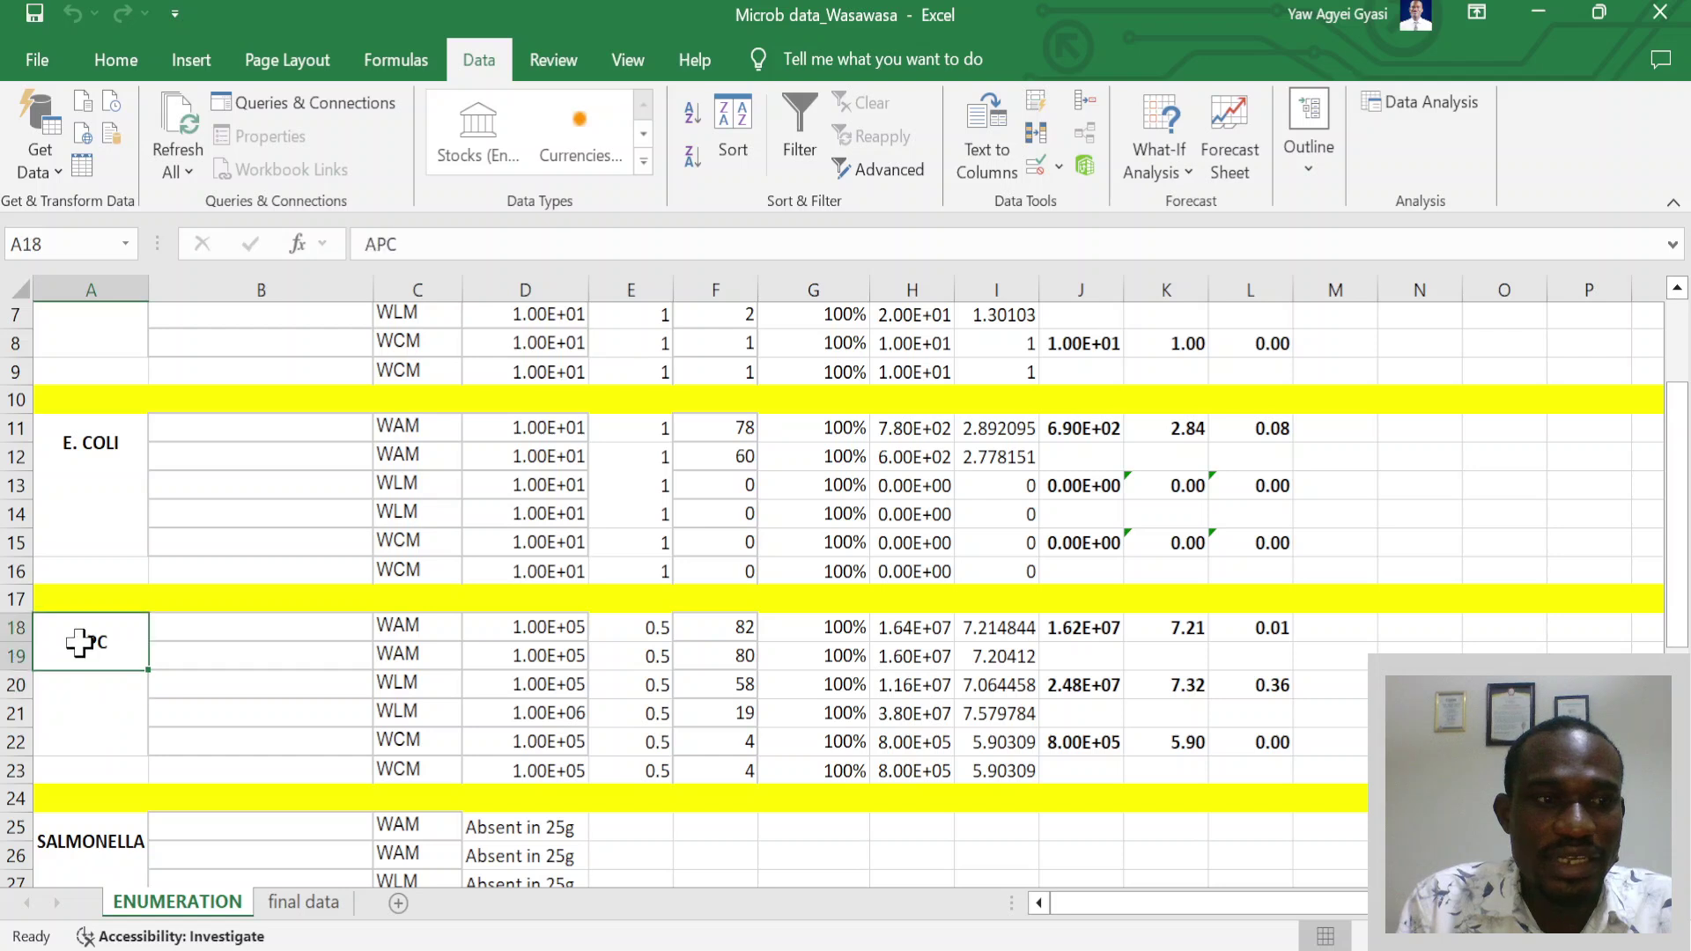
left_click(415, 632)
double_click(407, 628)
left_click_drag(407, 627, 411, 672)
left_click(416, 682)
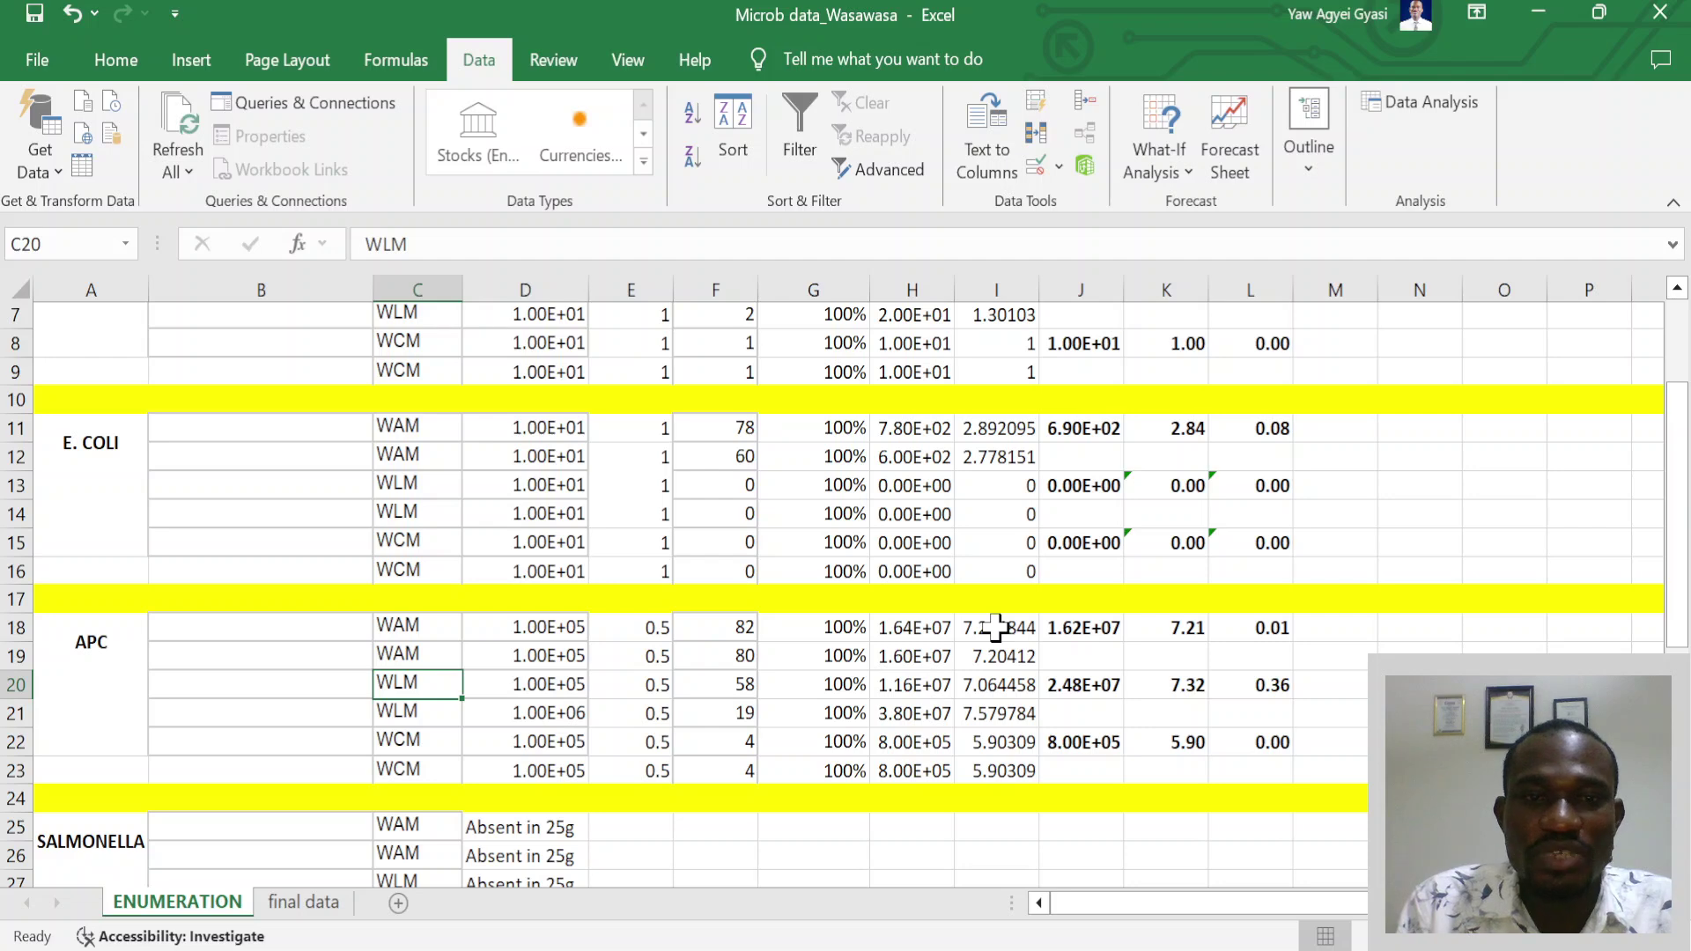
scroll(996, 627, "up", 2)
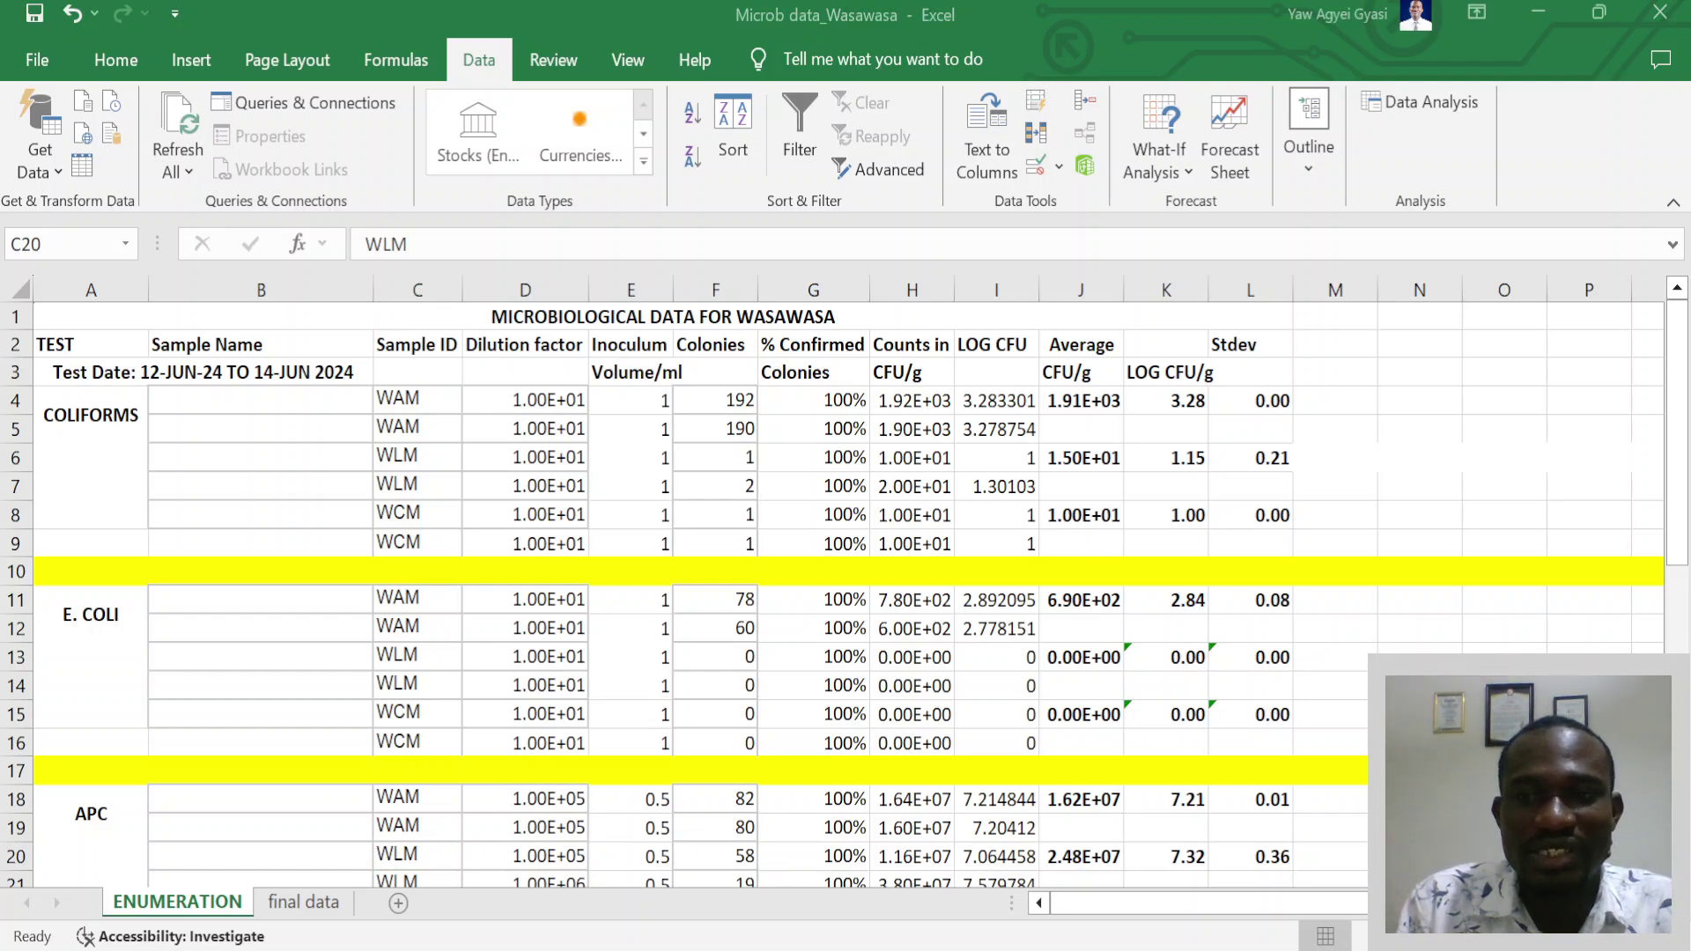
Copy the six APC LOG CFU values in I18:I23 and go to the final data sheet
left_click_drag(996, 799, 997, 881)
key("ctrl+c")
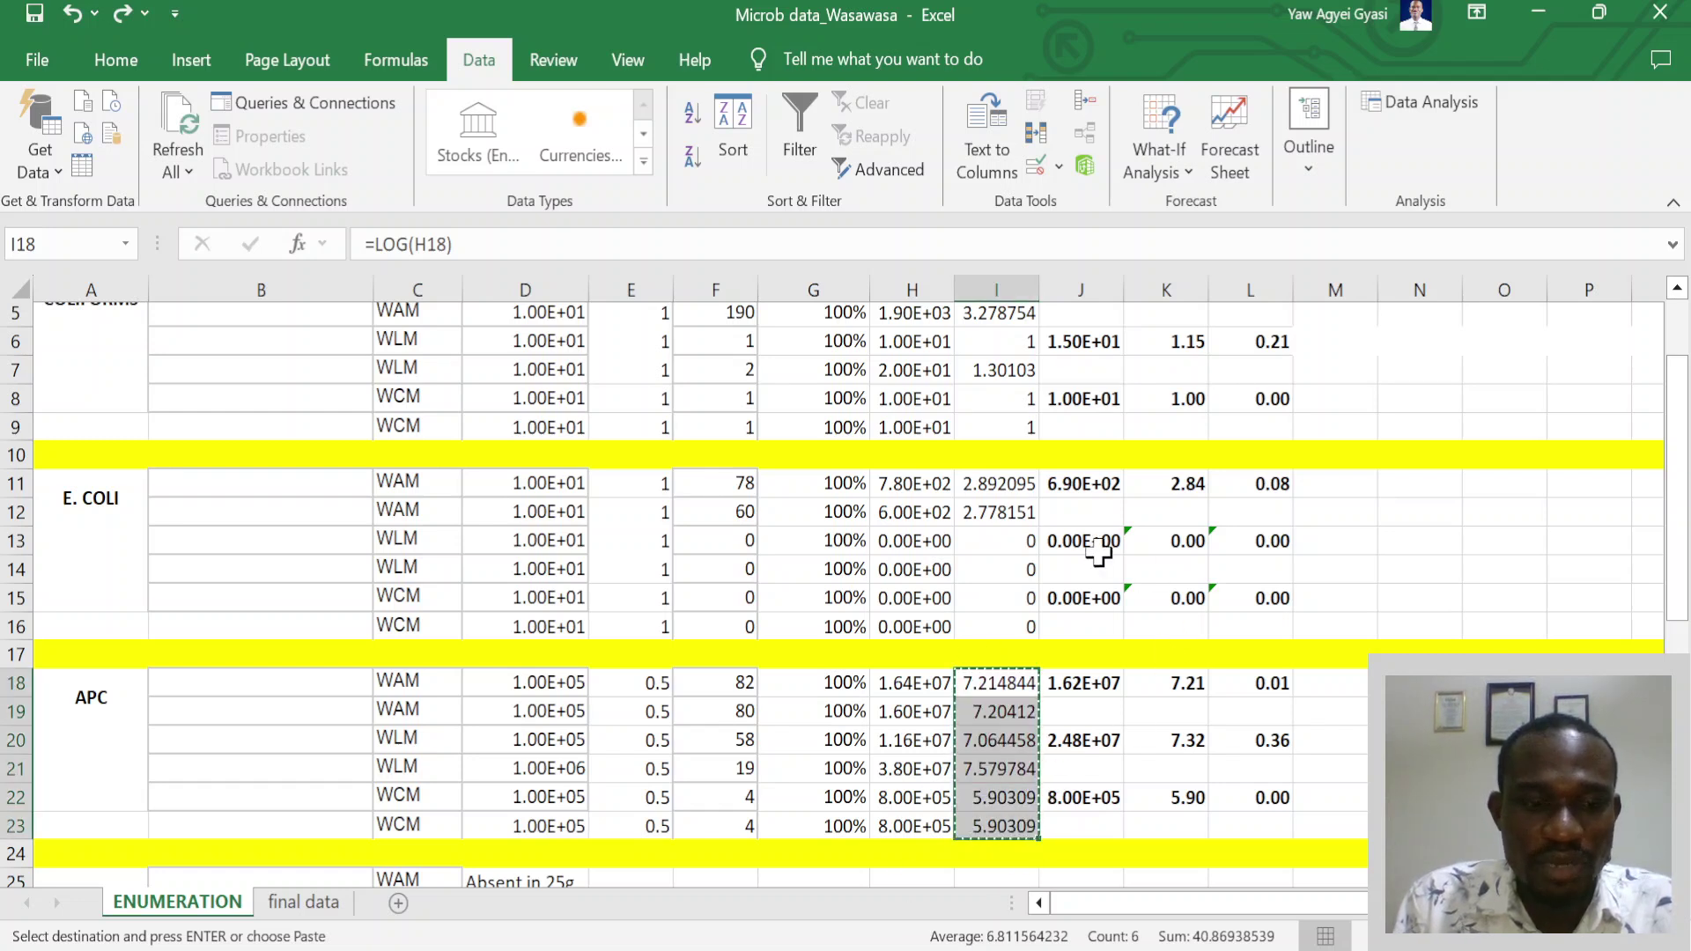
left_click(302, 901)
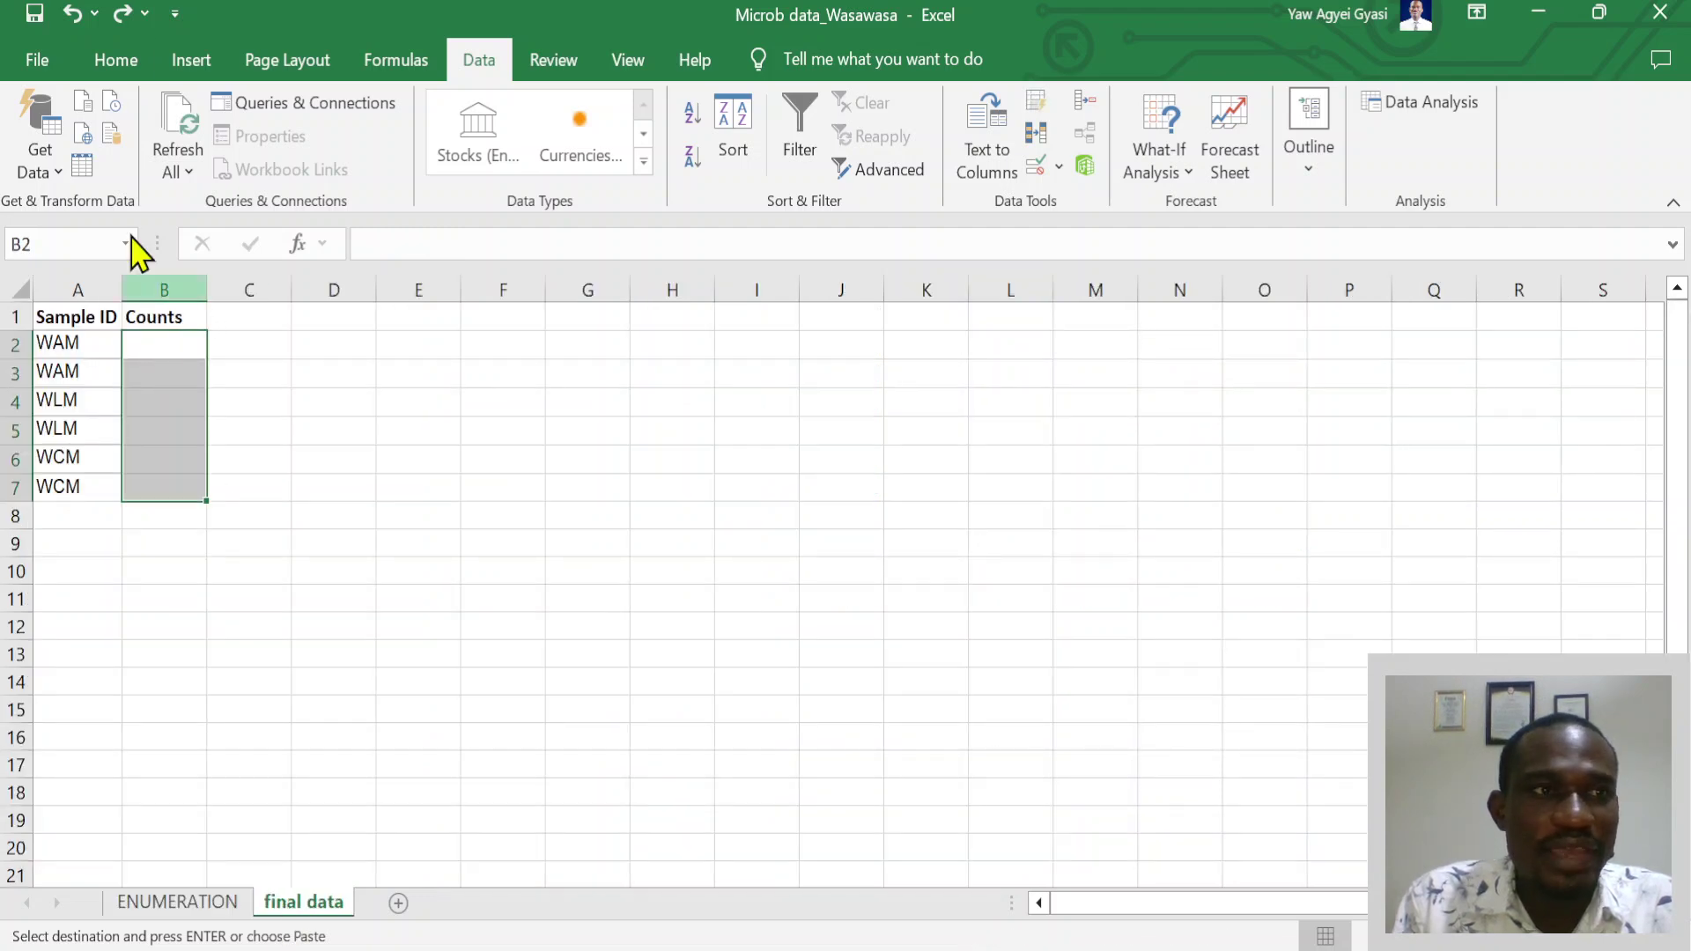
Try a regular paste of the copied log counts into B2:B7 under Counts
left_click(132, 60)
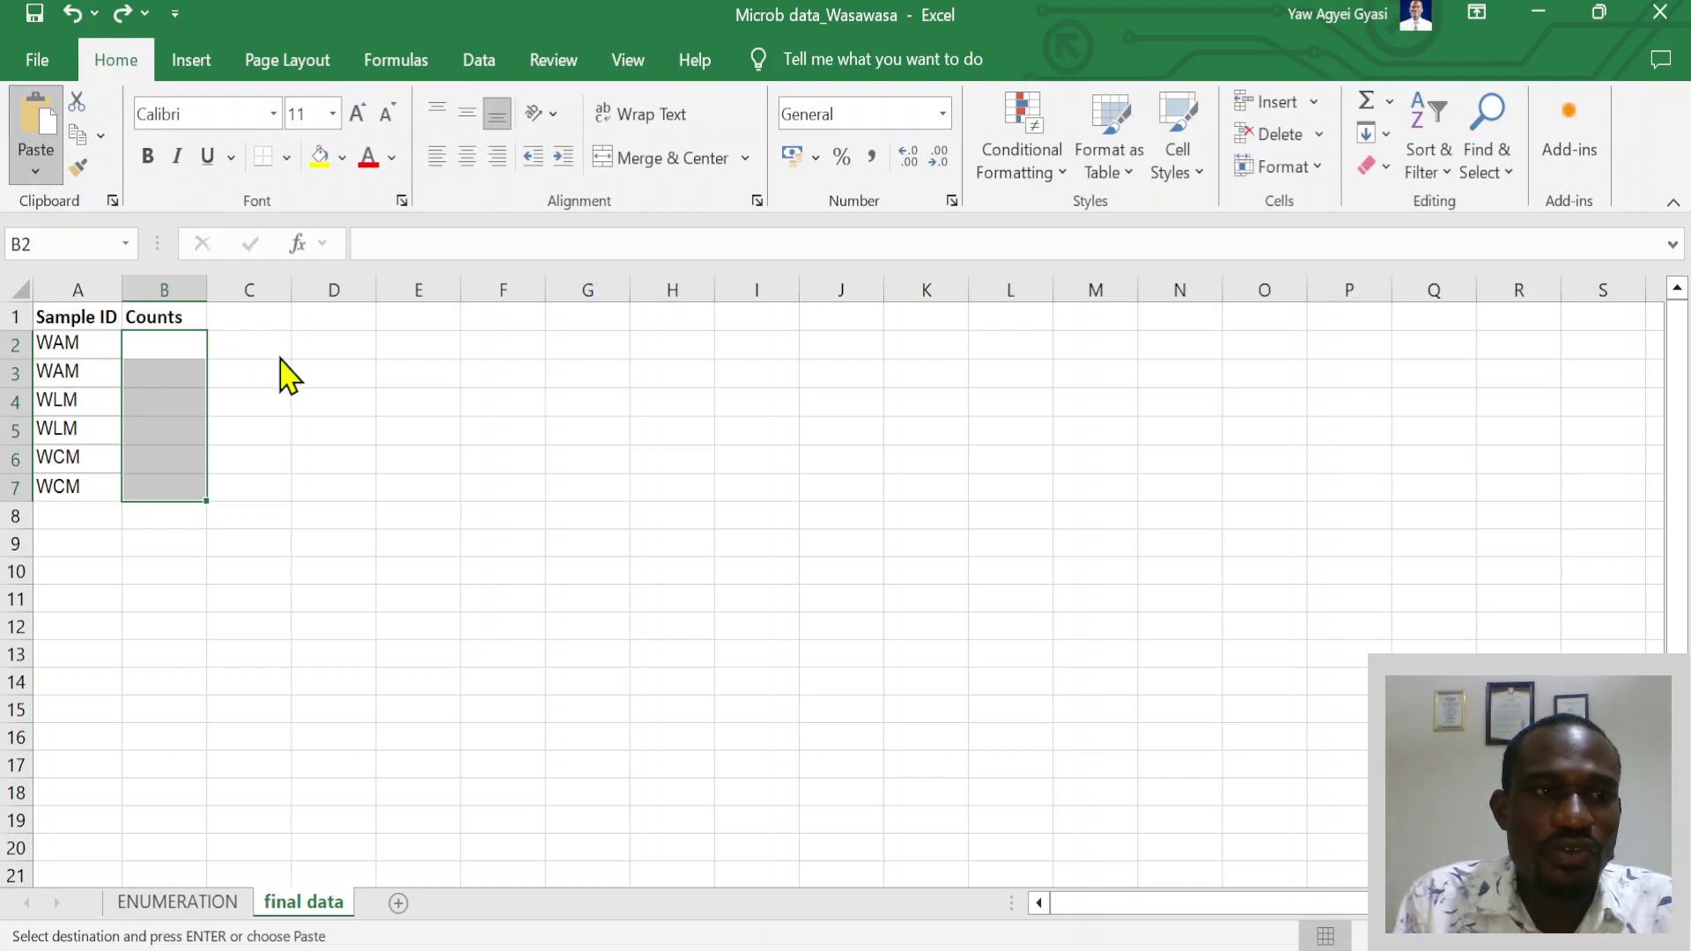
left_click(190, 345)
key("ctrl+v")
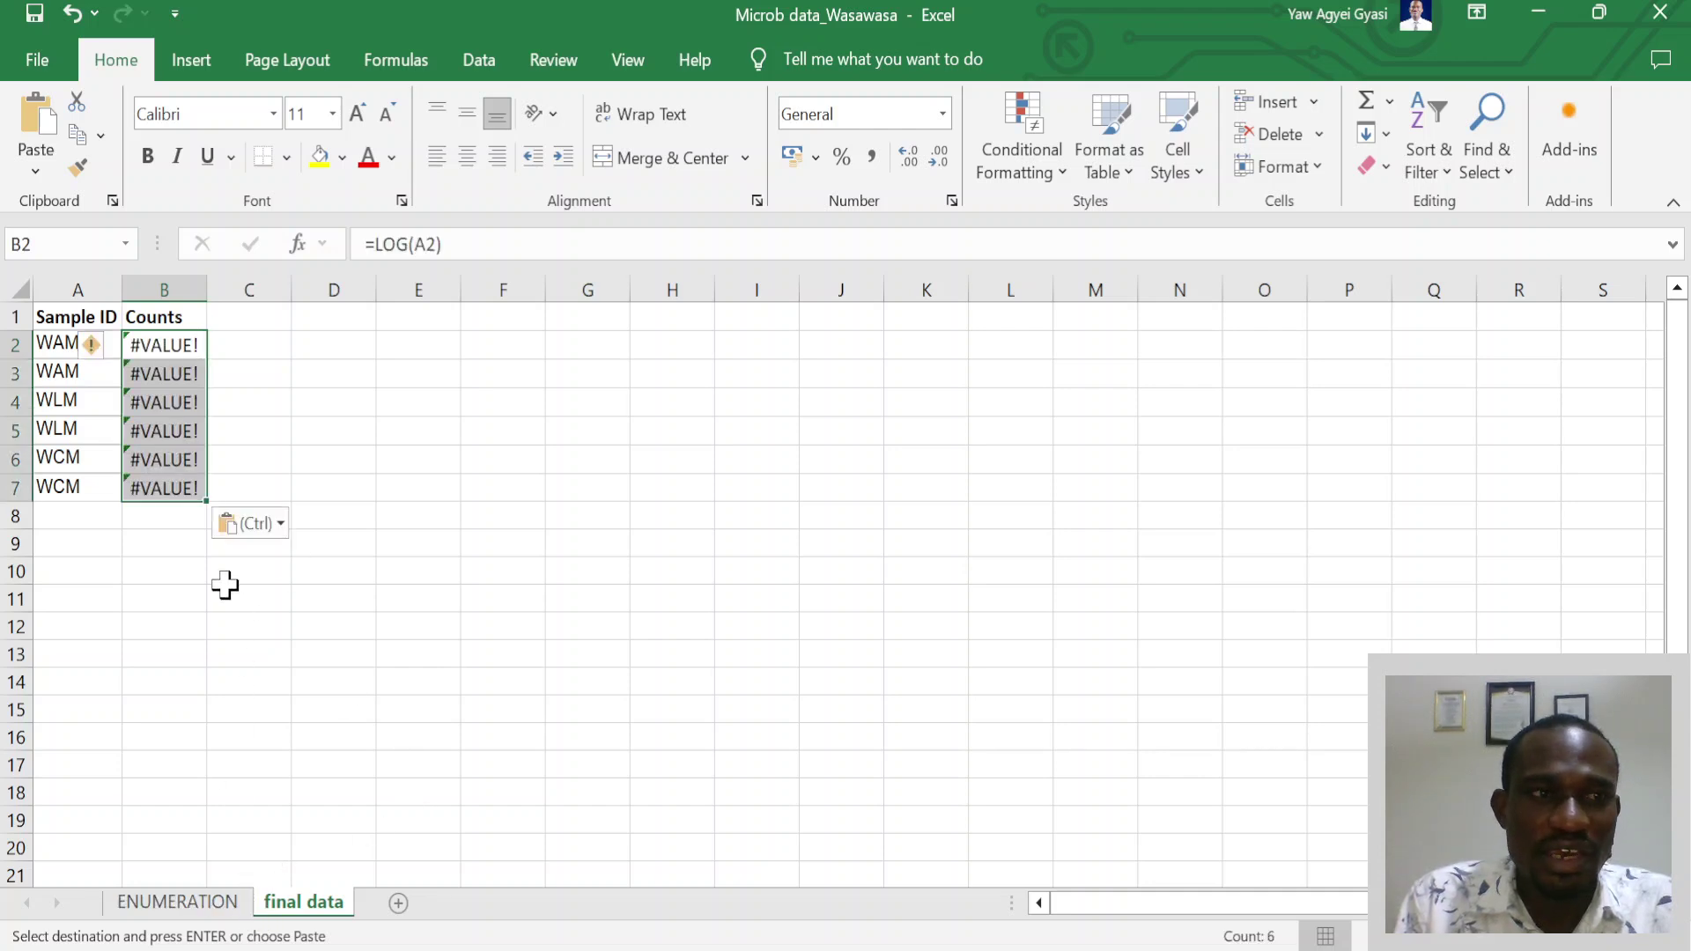
Paste the copied APC log counts into B2:B7 of the final data sheet as values only
left_click(167, 351)
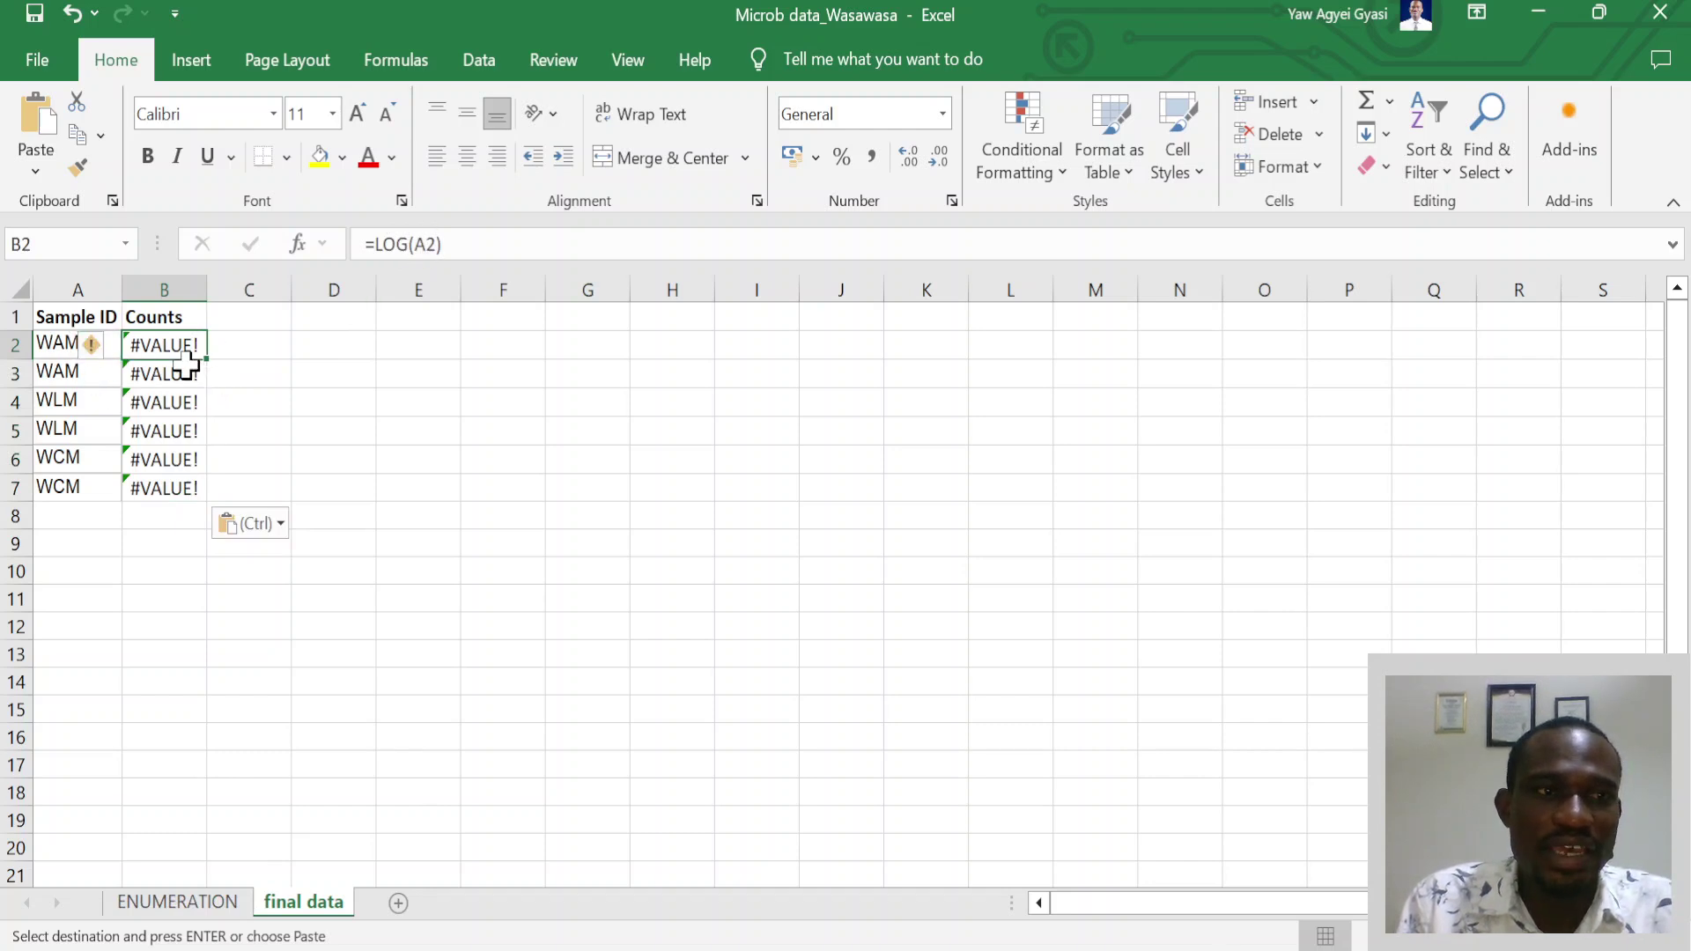
left_click_drag(168, 345, 173, 486)
left_click(37, 160)
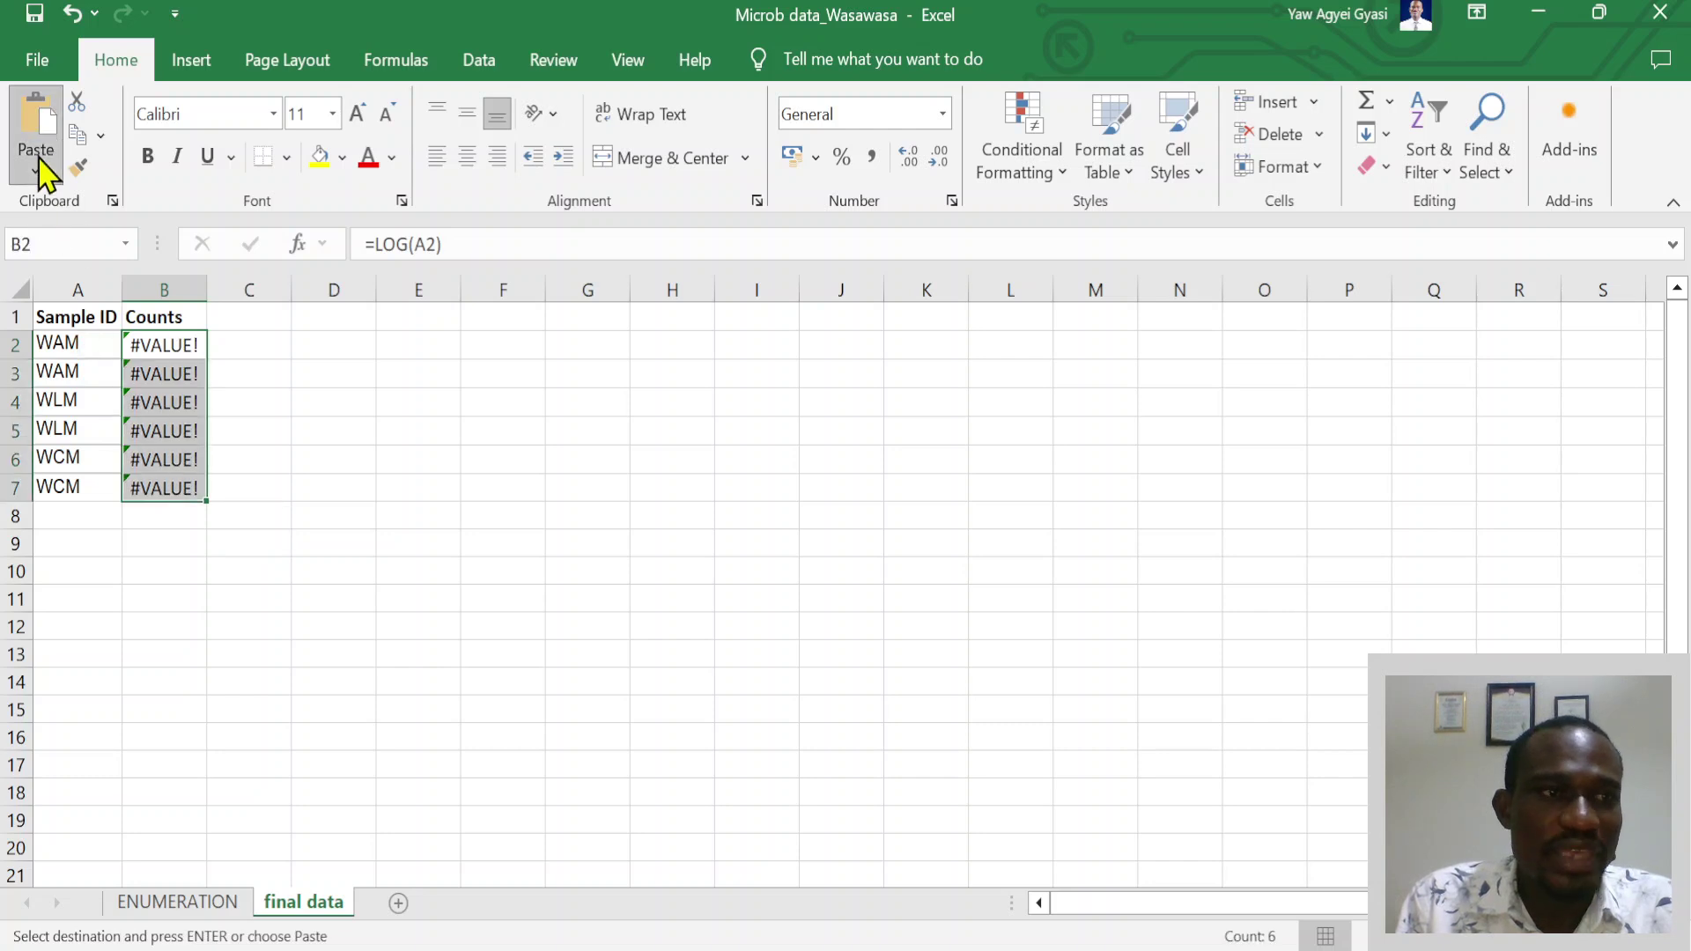
left_click(205, 907)
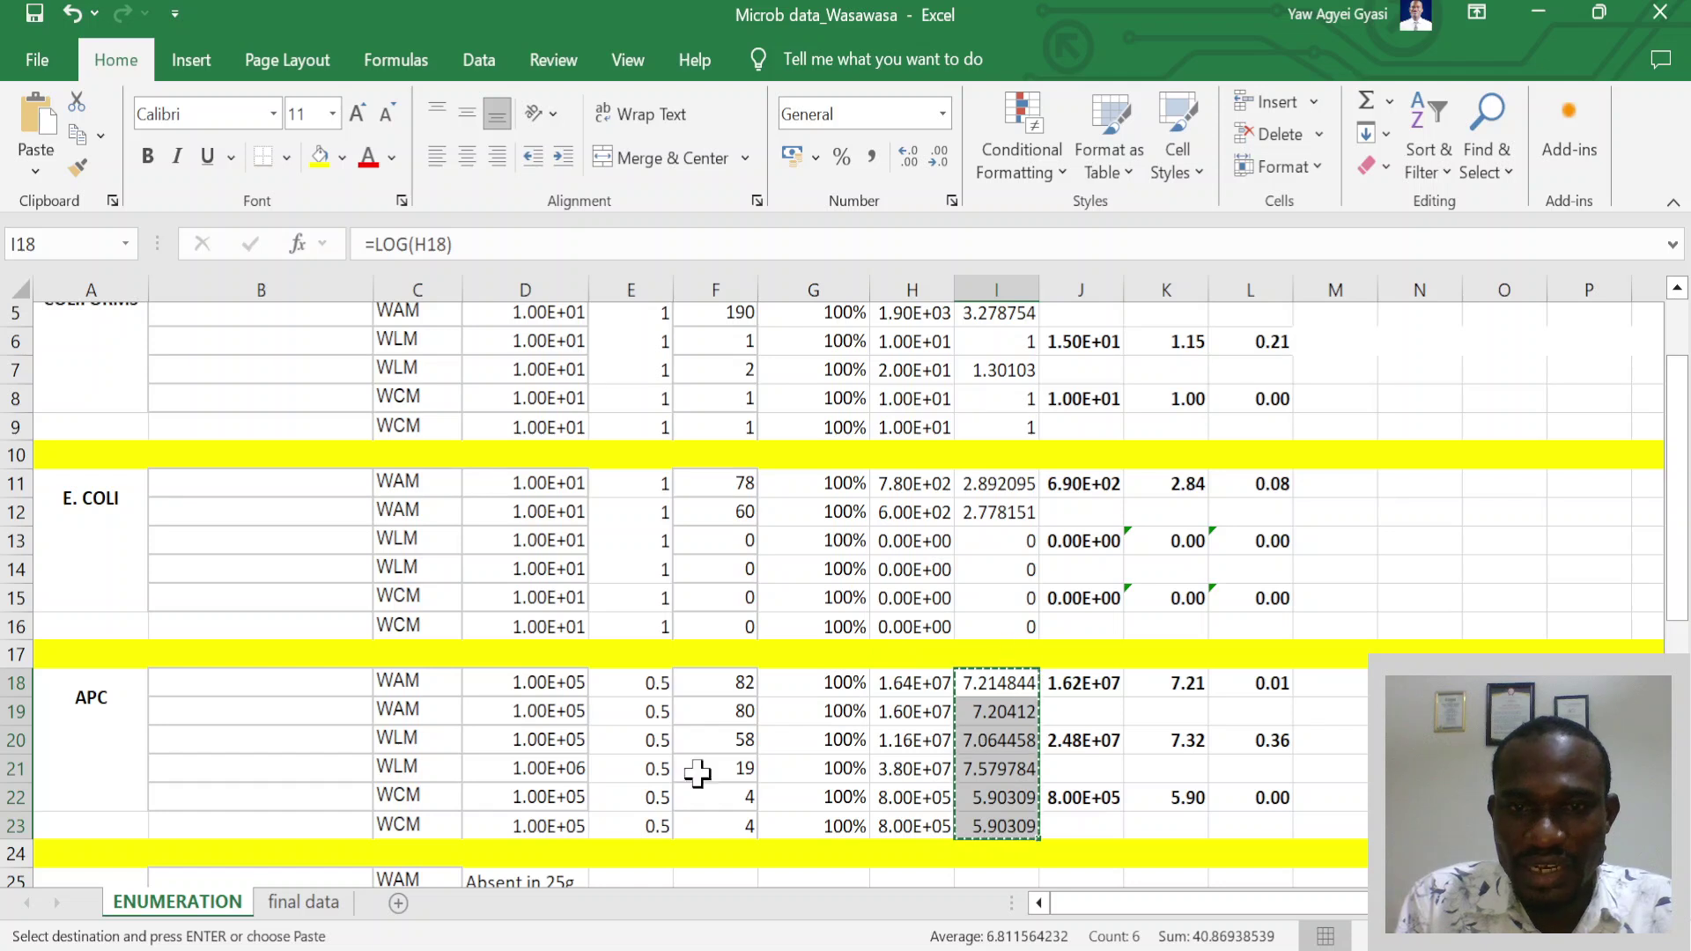
left_click(290, 904)
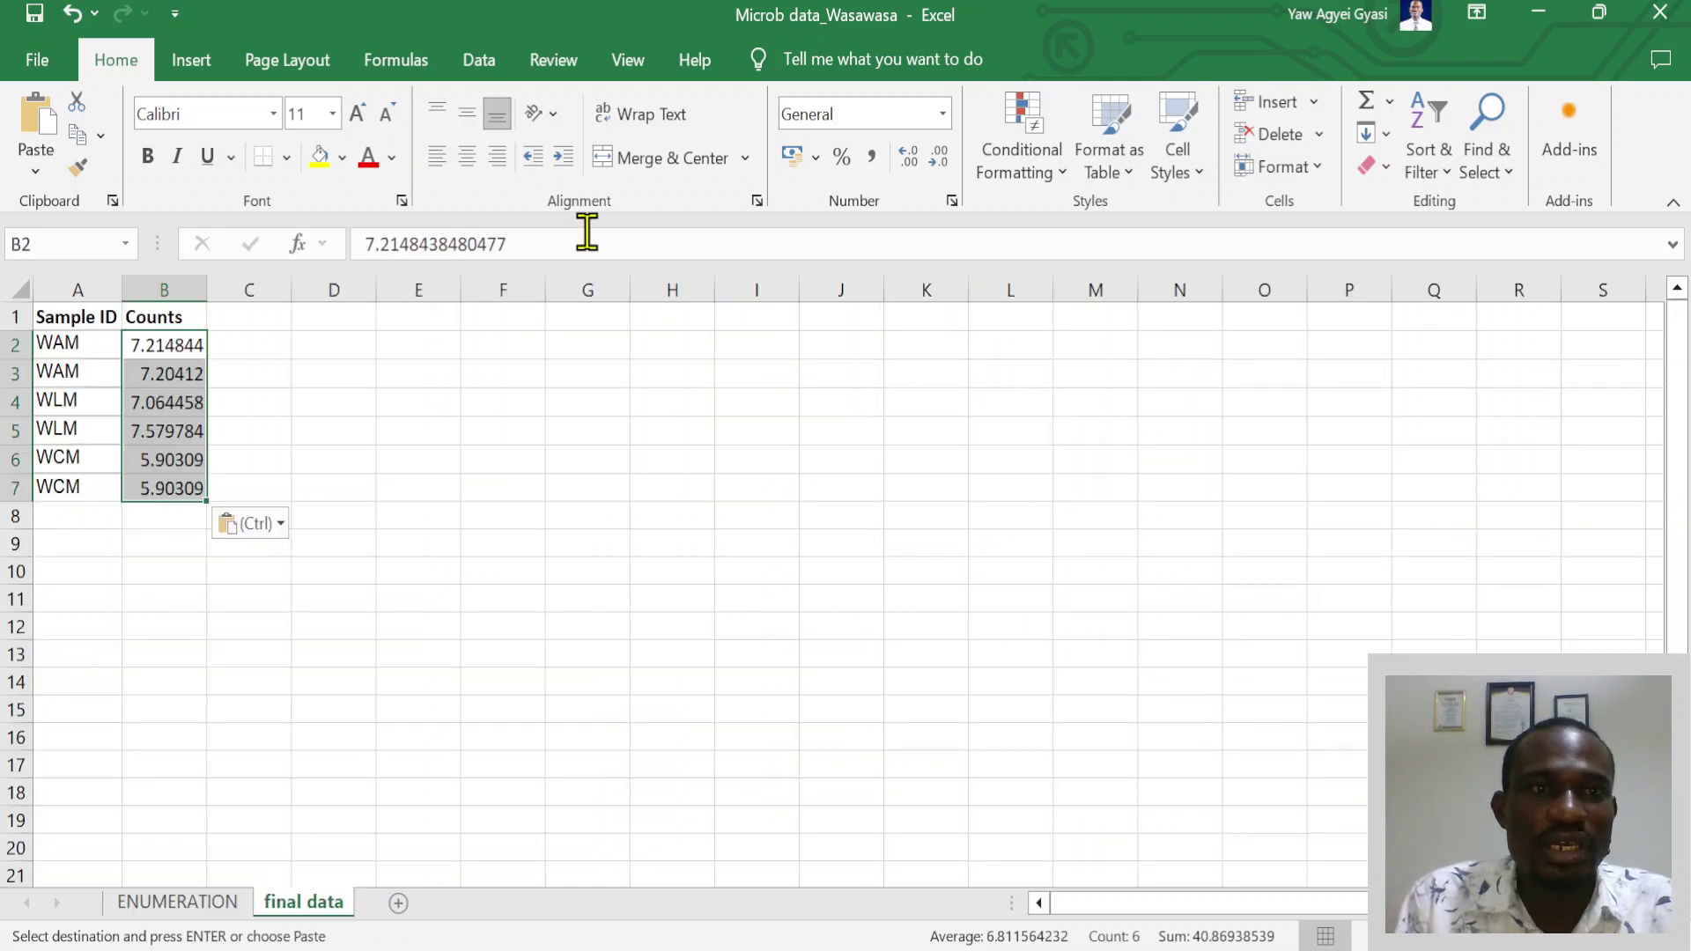
Reduce the counts in B2:B7 to two decimal places
left_click(940, 160)
left_click(939, 158)
left_click(939, 158)
left_click(905, 539)
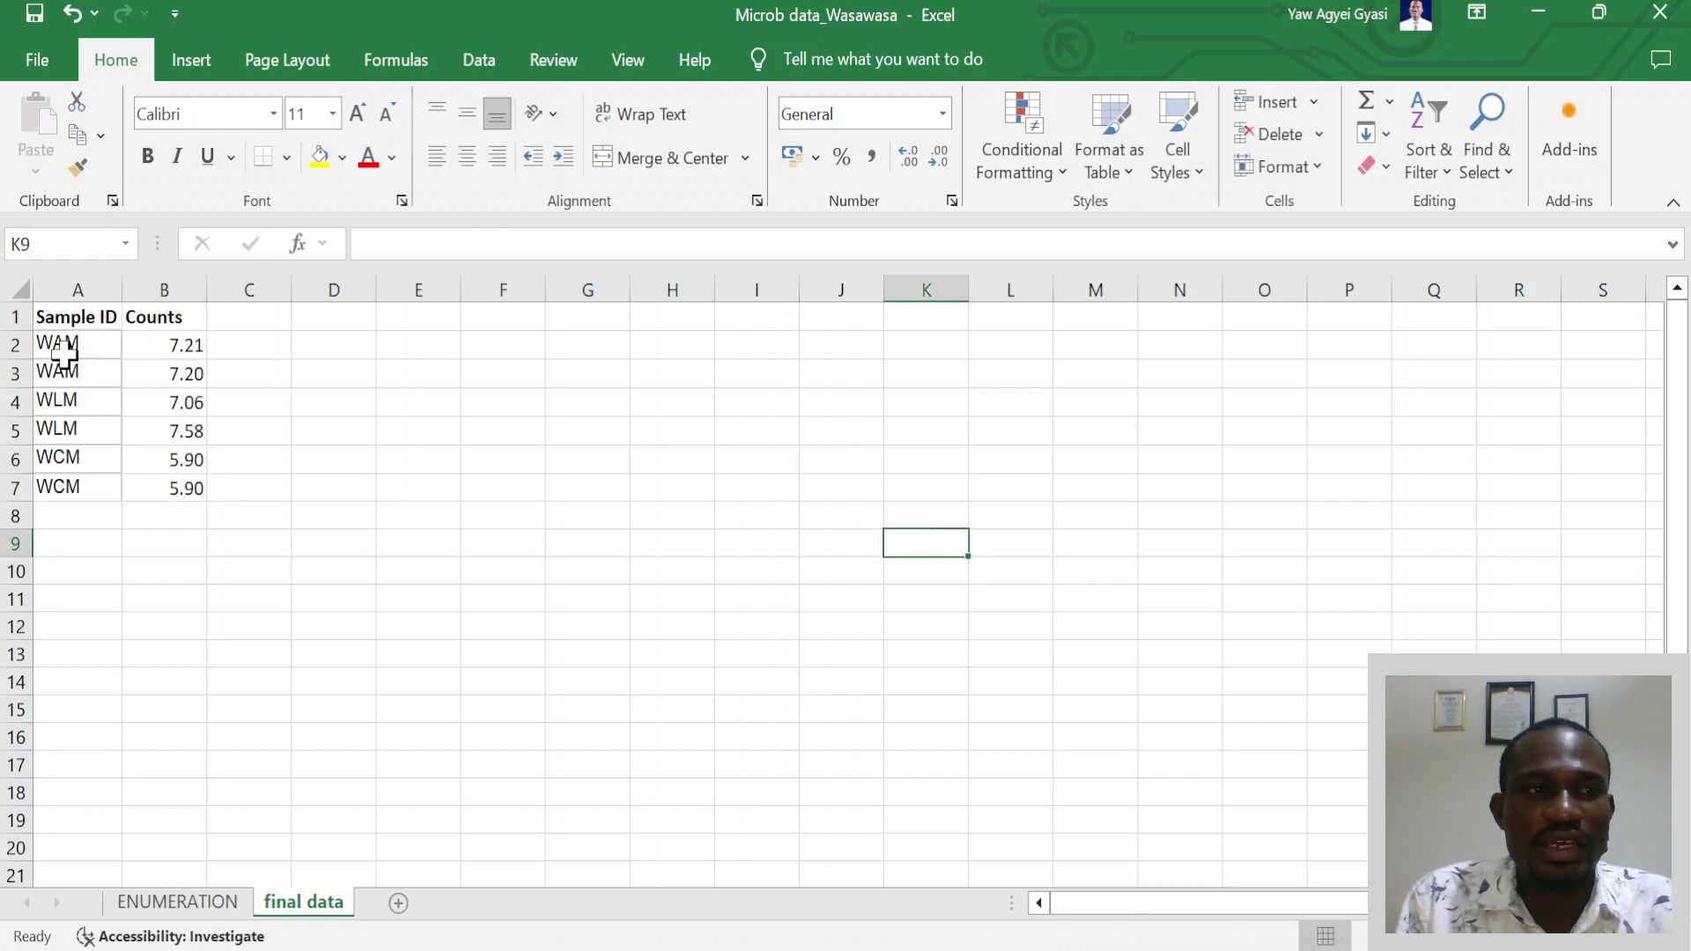
Insert a row above the Sample ID header and enter the title Aerobic Plate Counts in A1
left_click(46, 315)
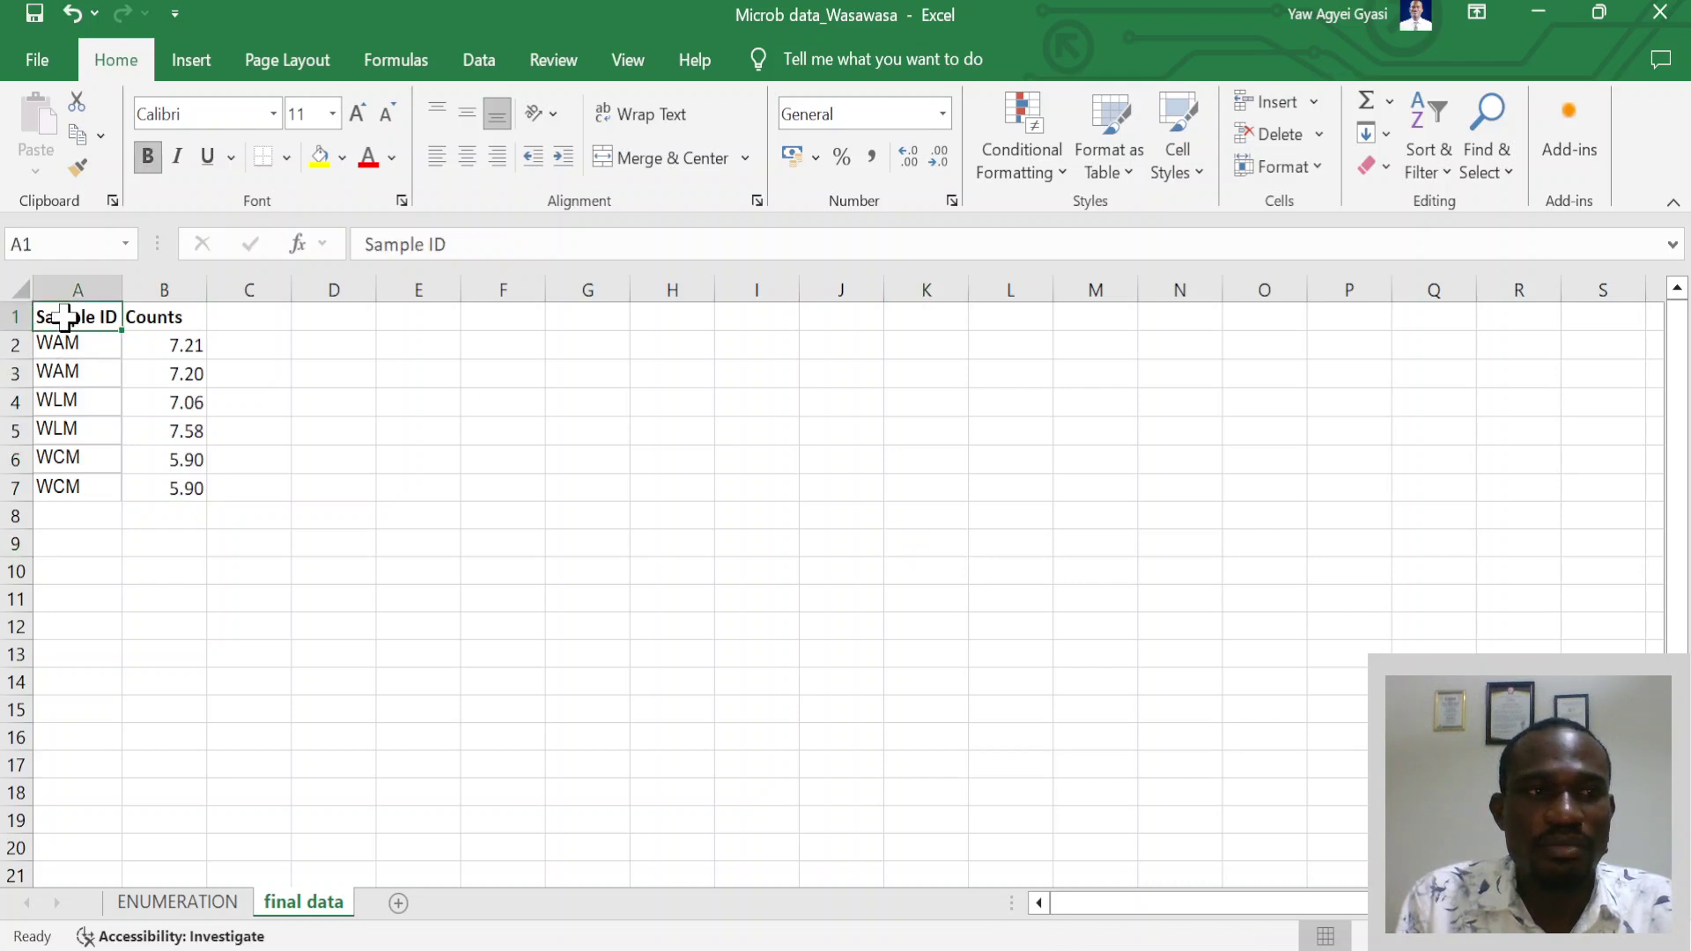
left_click(16, 316)
key("ctrl+shift+plus")
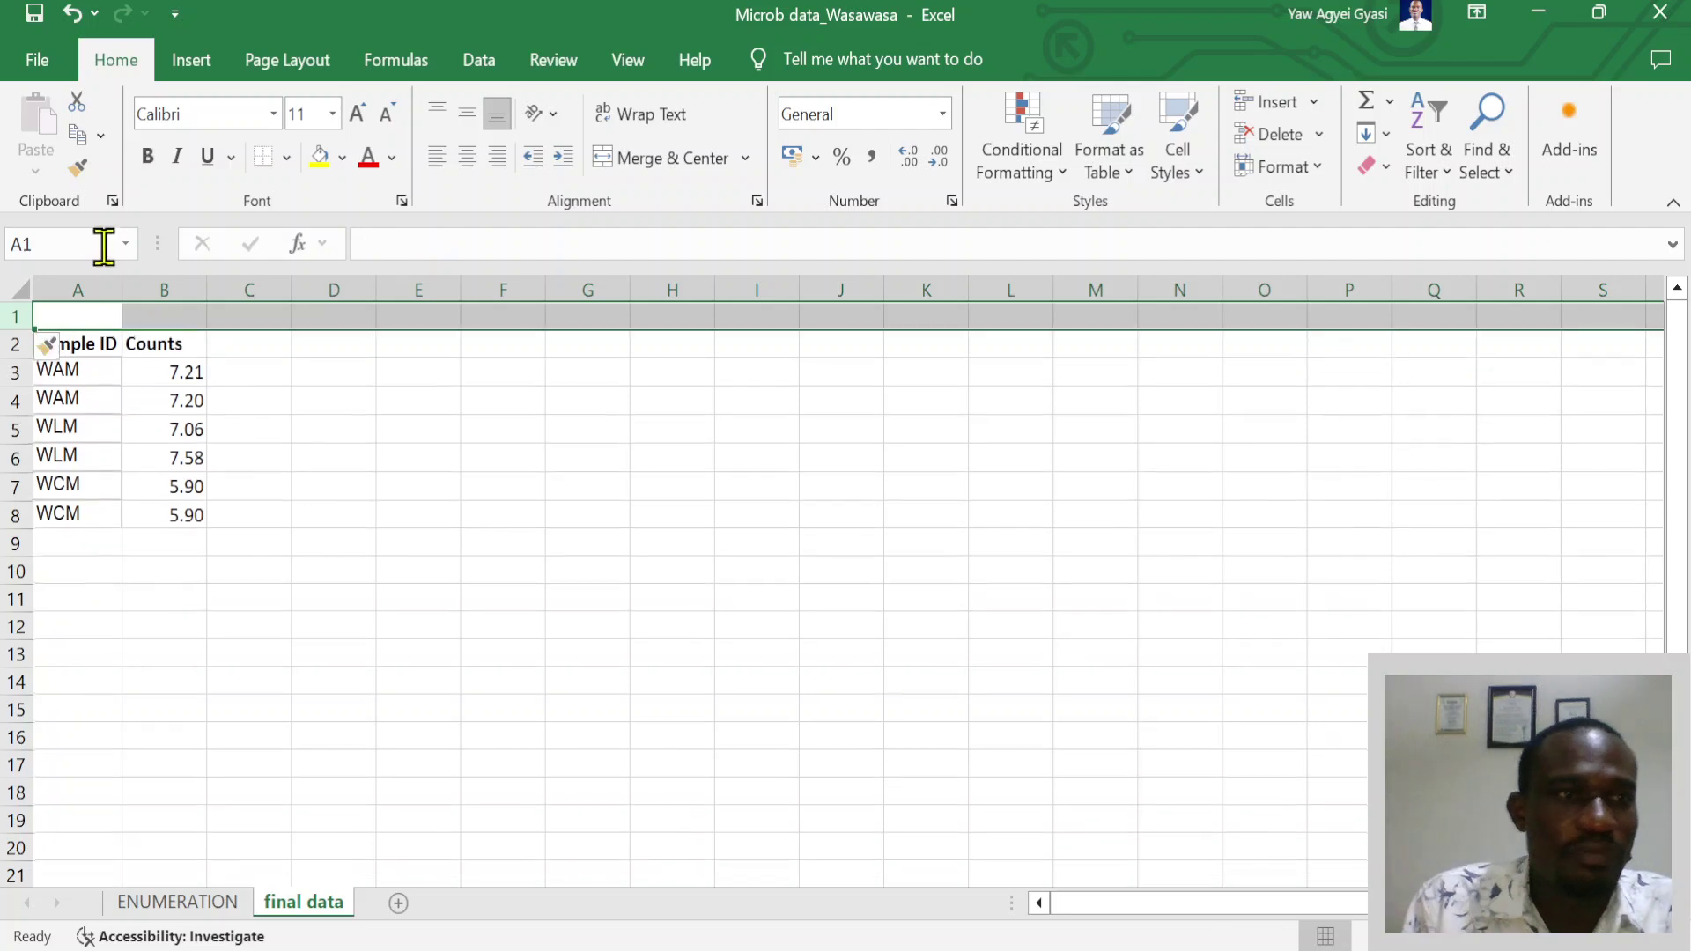
left_click(76, 315)
type("Ae")
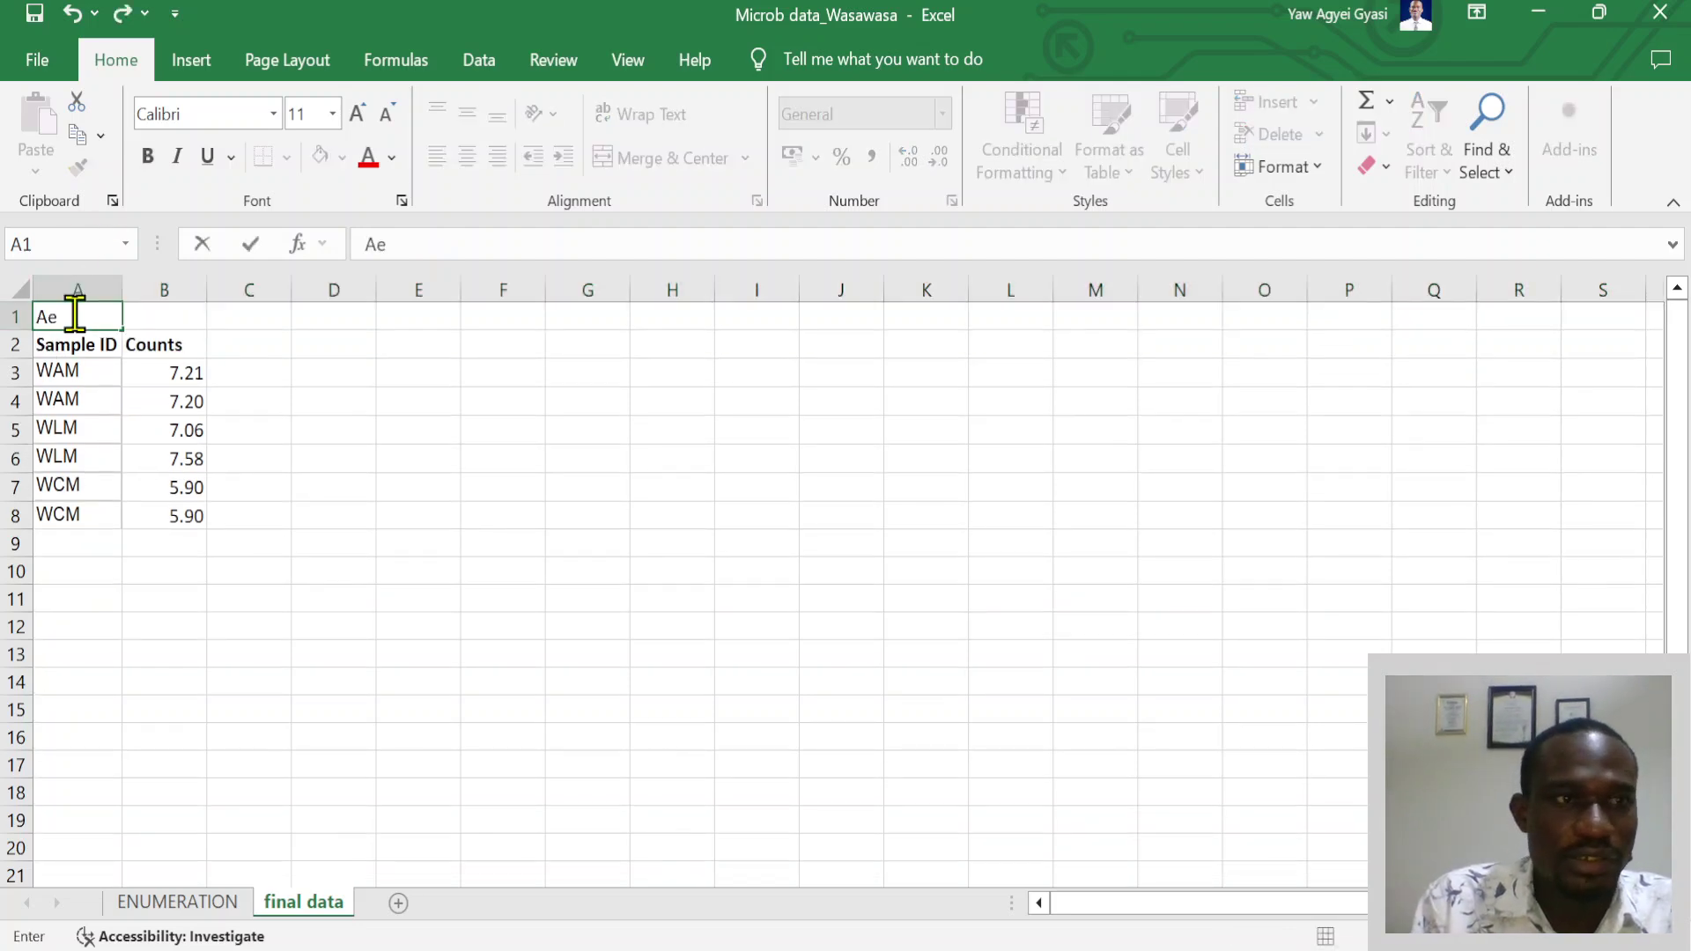
type("robic Plate Counts")
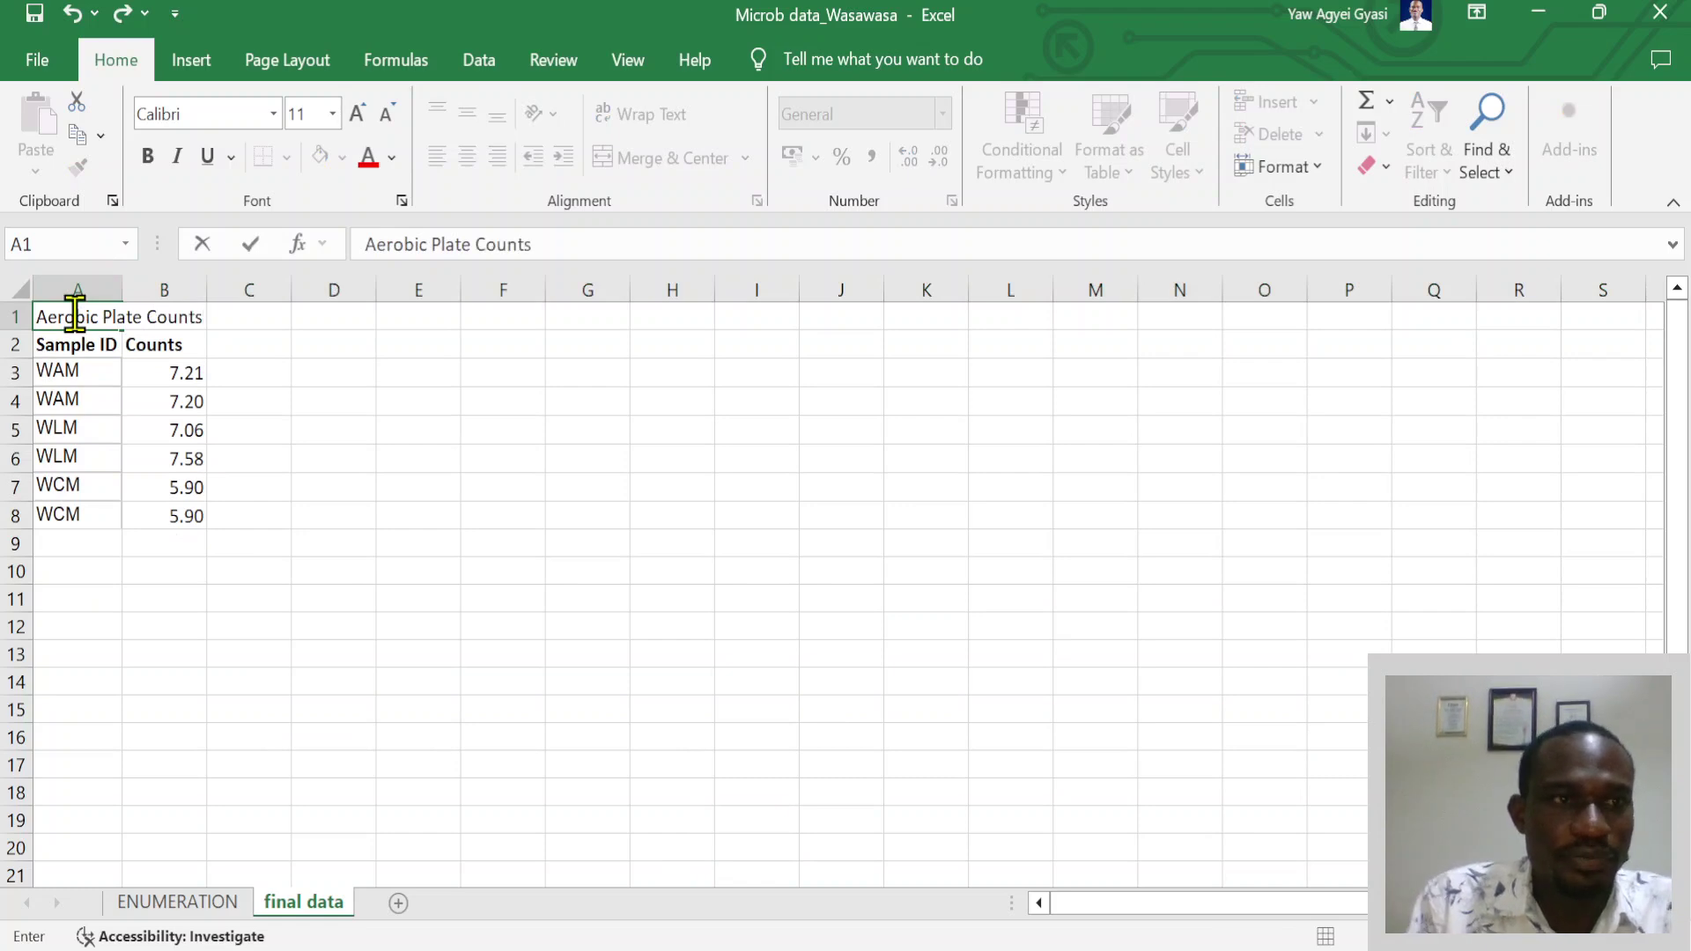
left_click(318, 369)
Make the title bold and merge and center it across A1:B1
left_click(88, 322)
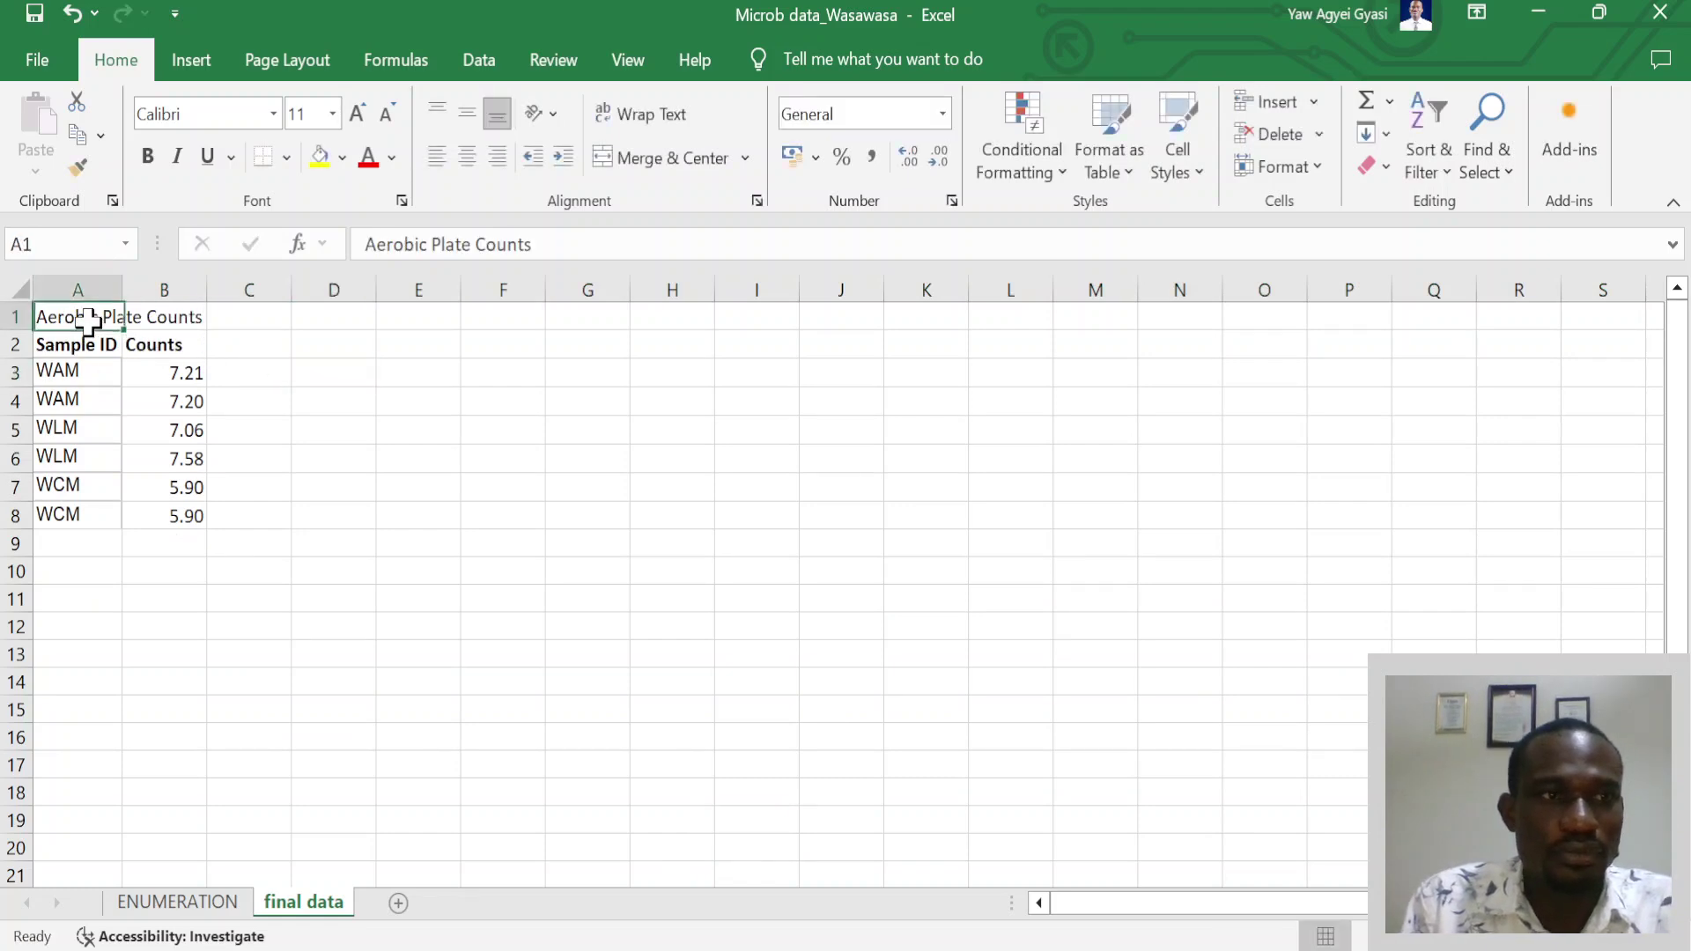
left_click_drag(88, 322, 155, 316)
key("ctrl+b")
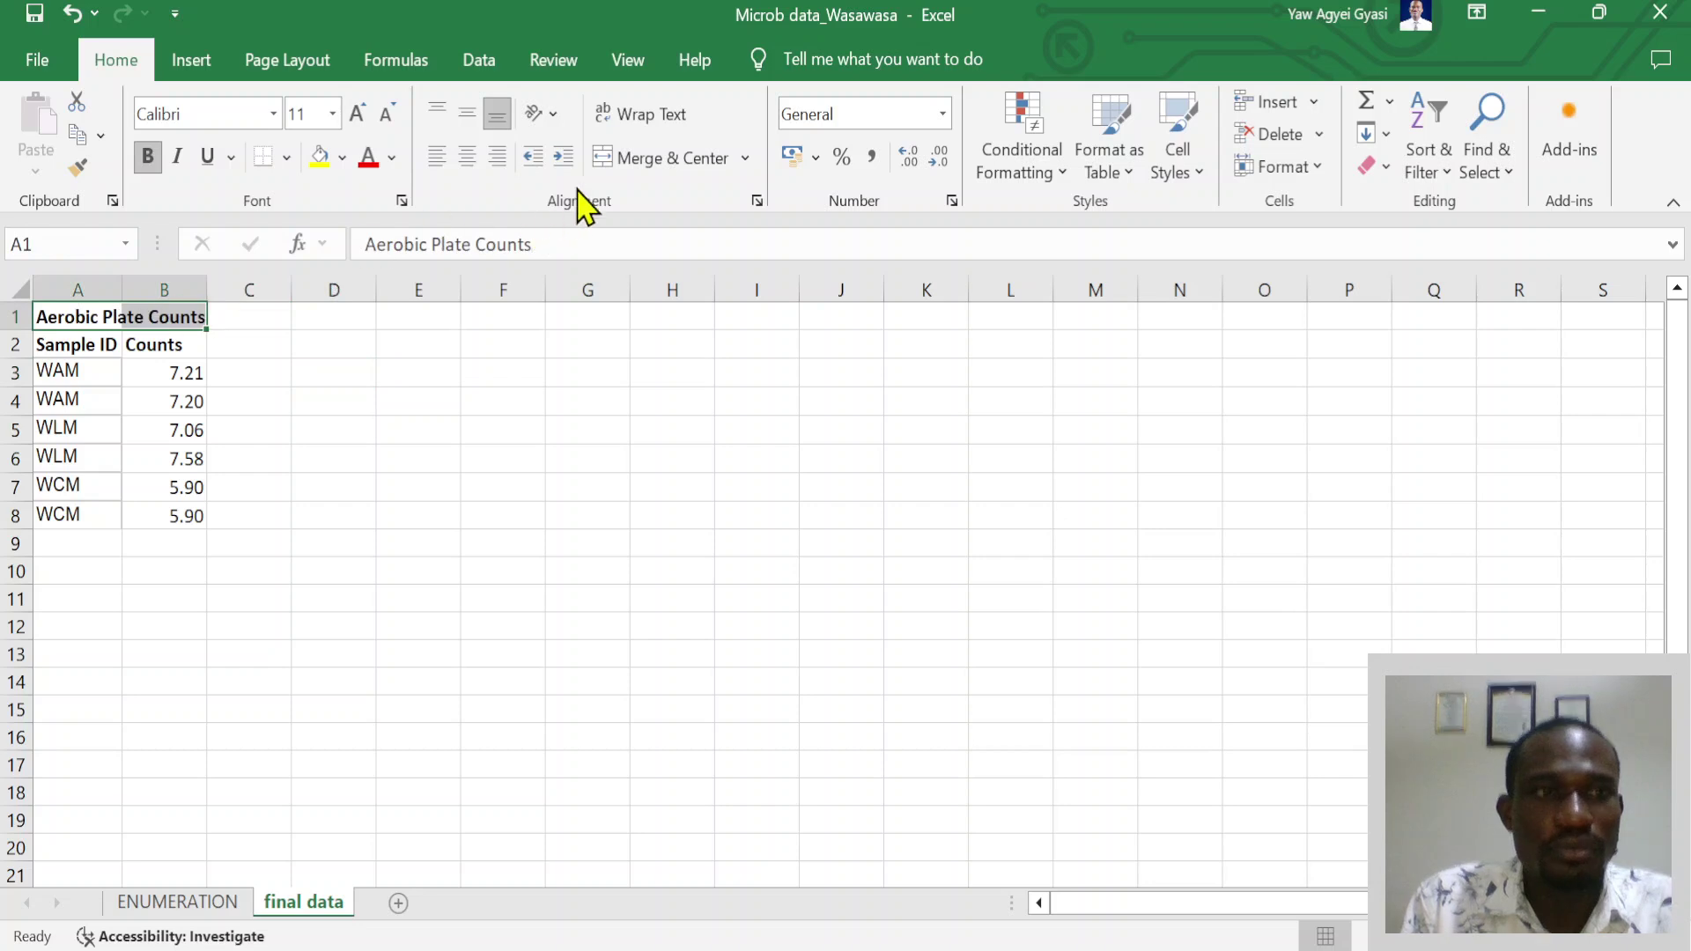
left_click(638, 161)
left_click(526, 498)
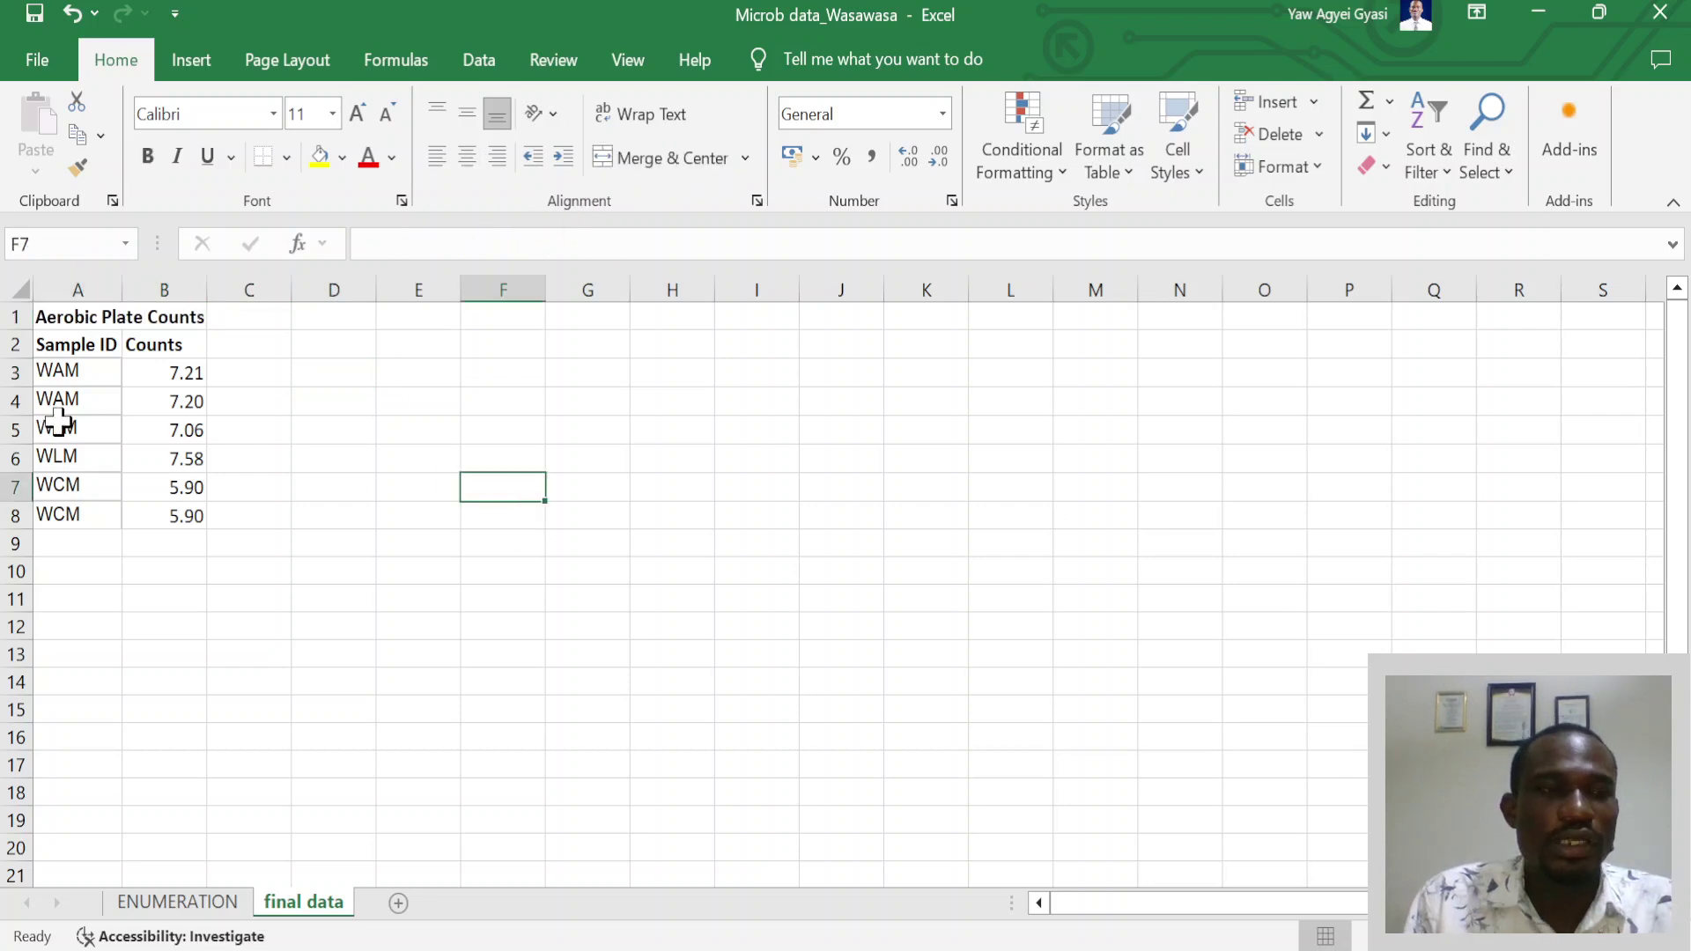
left_click(359, 511)
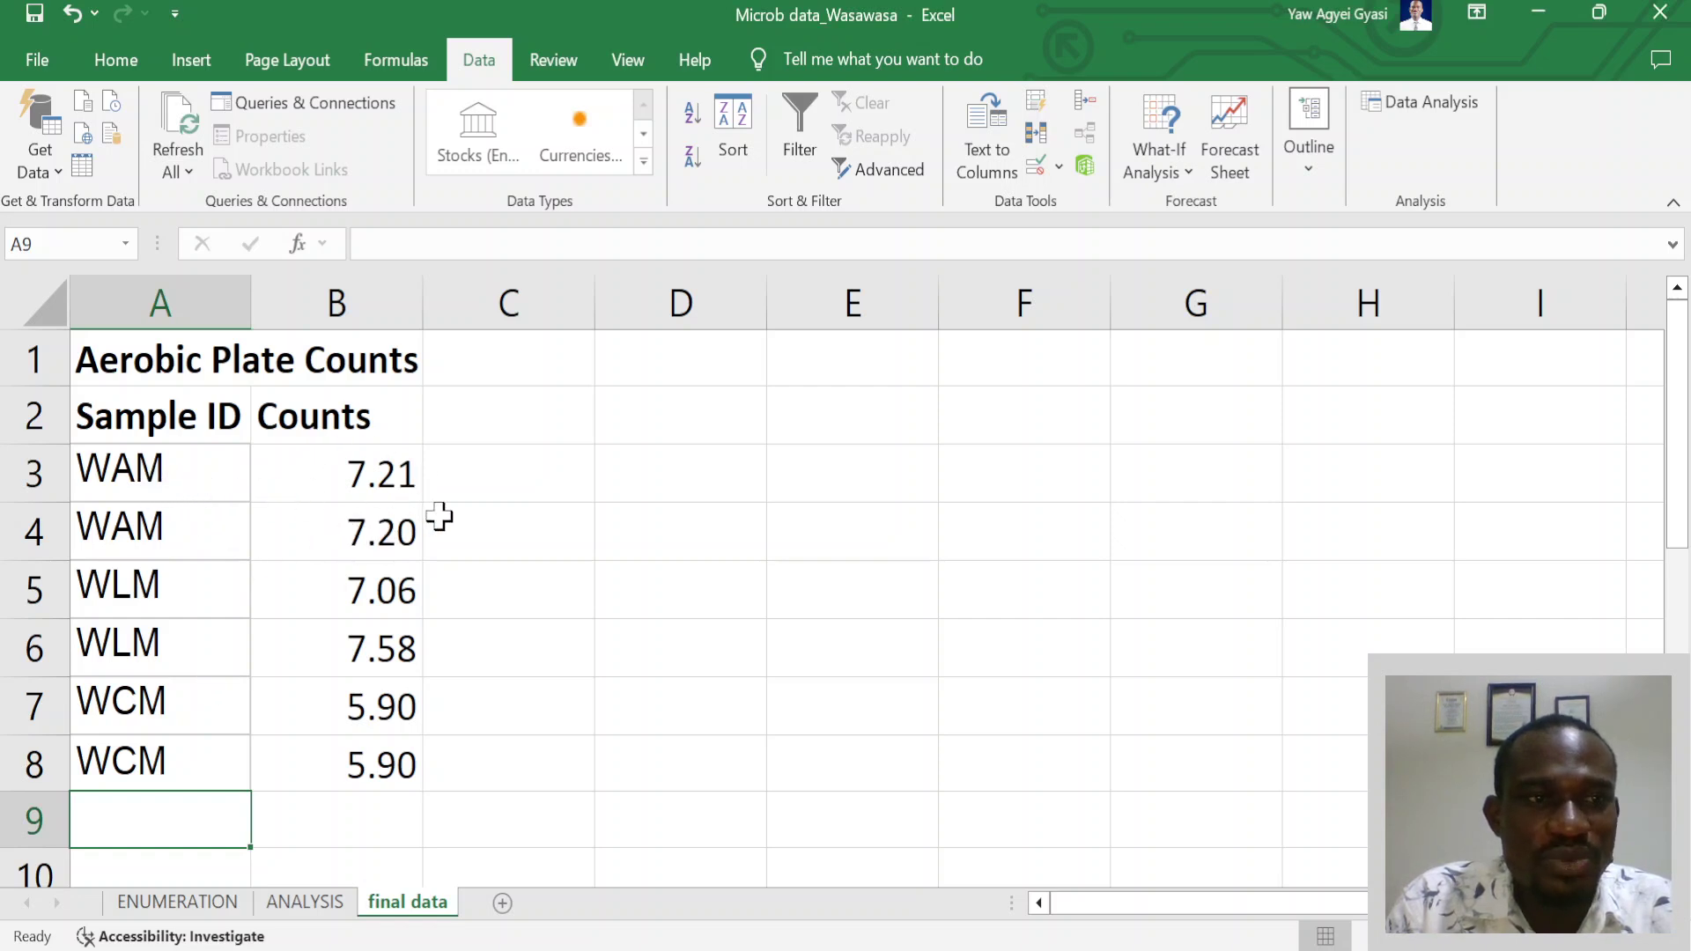
Enter the second WAM count, 7.20, in C3 and delete the second WAM row
left_click(160, 476)
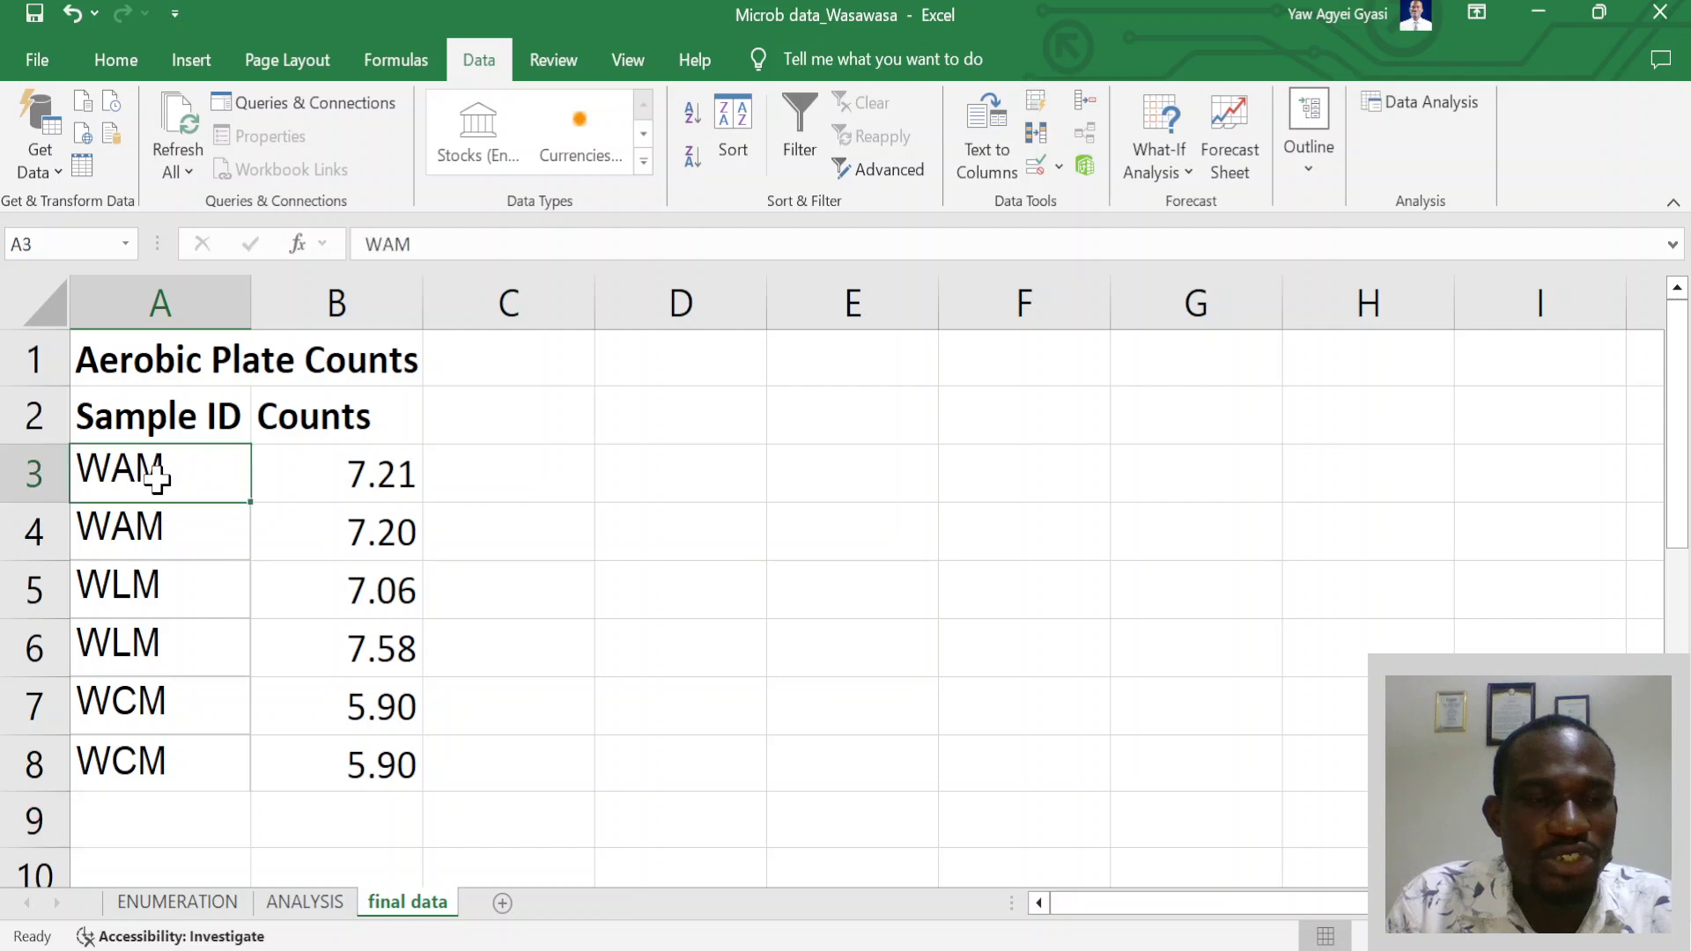
left_click(352, 480)
left_click(526, 491)
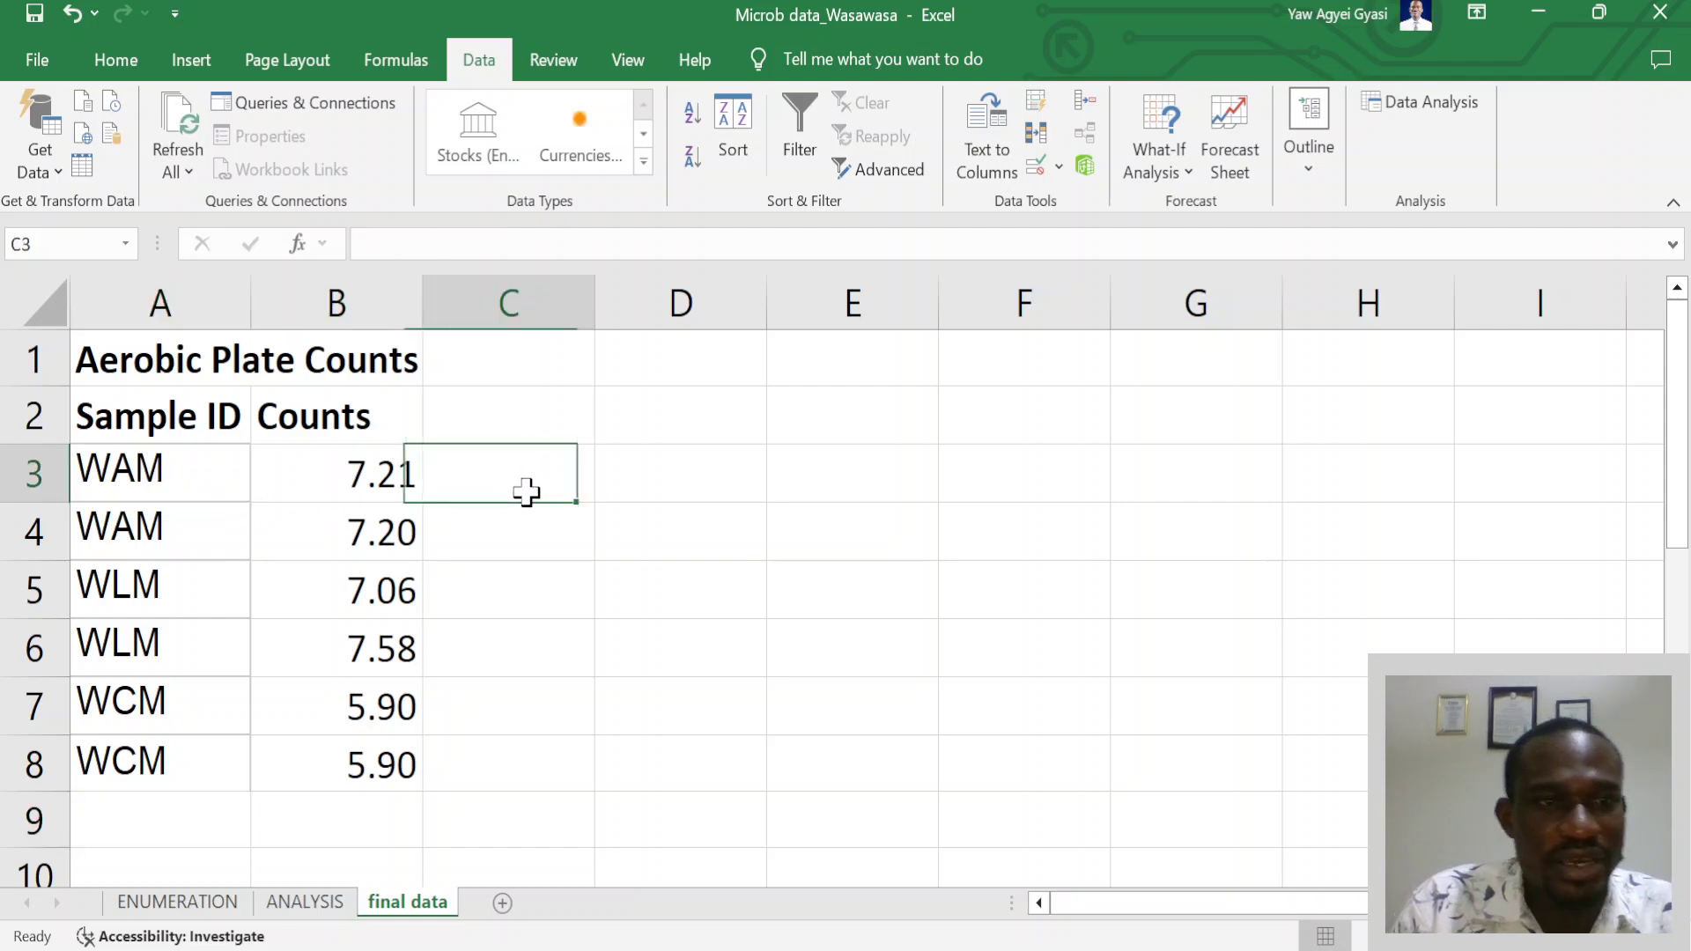
type("7.20")
key("Return")
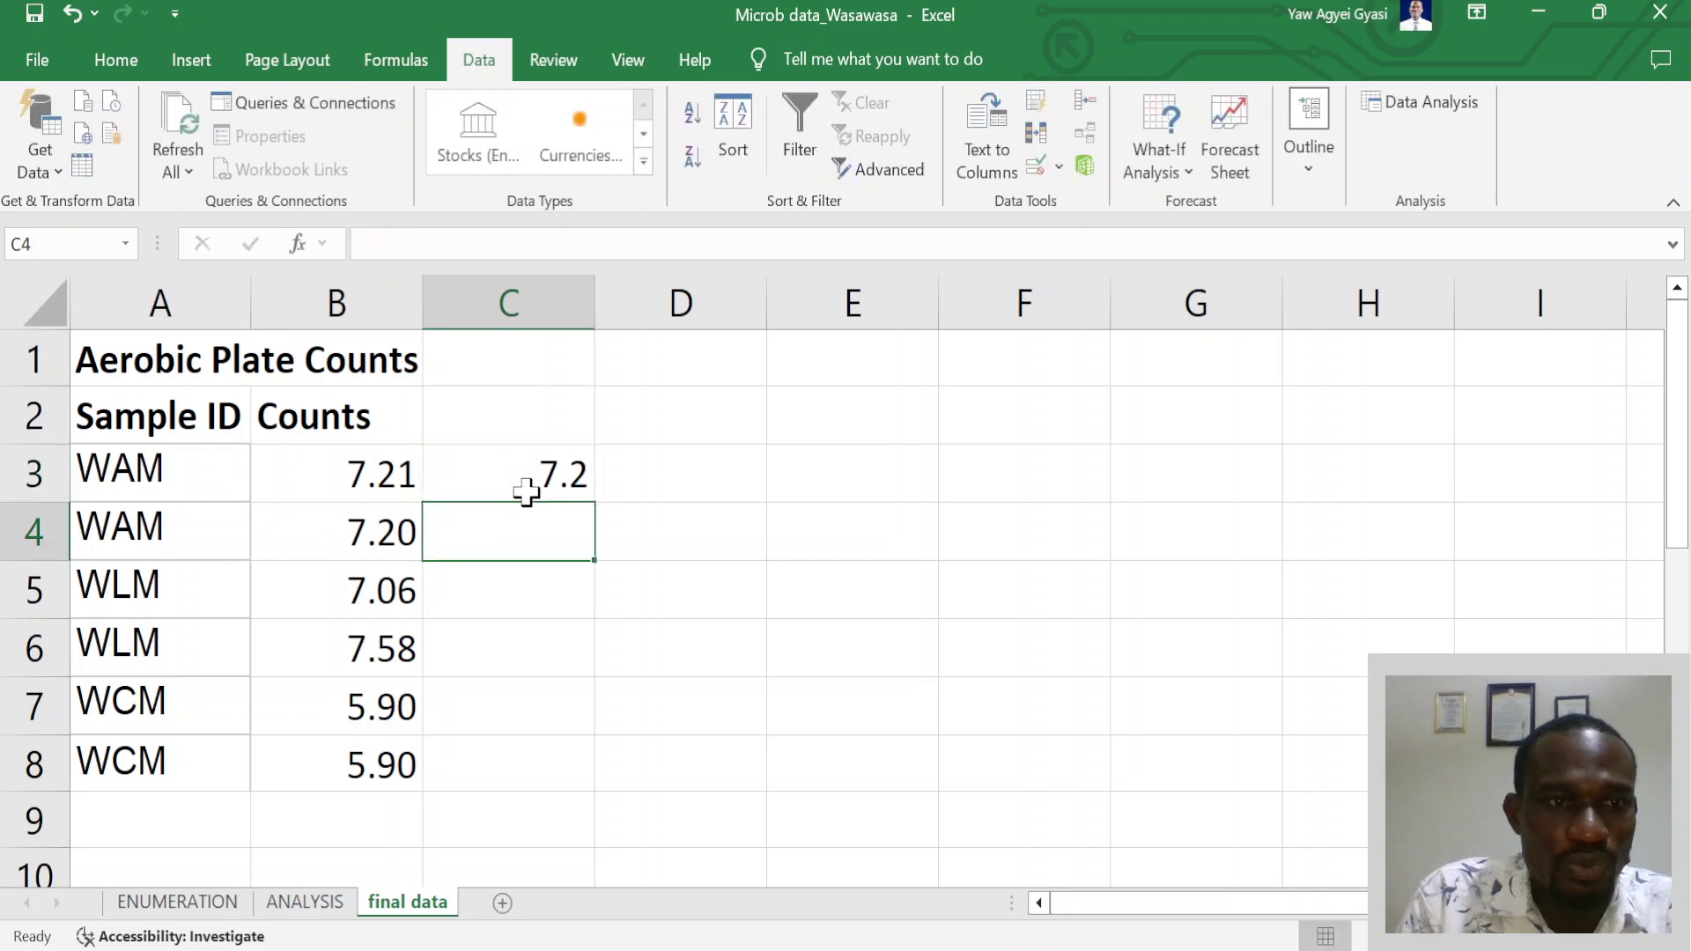
left_click(32, 546)
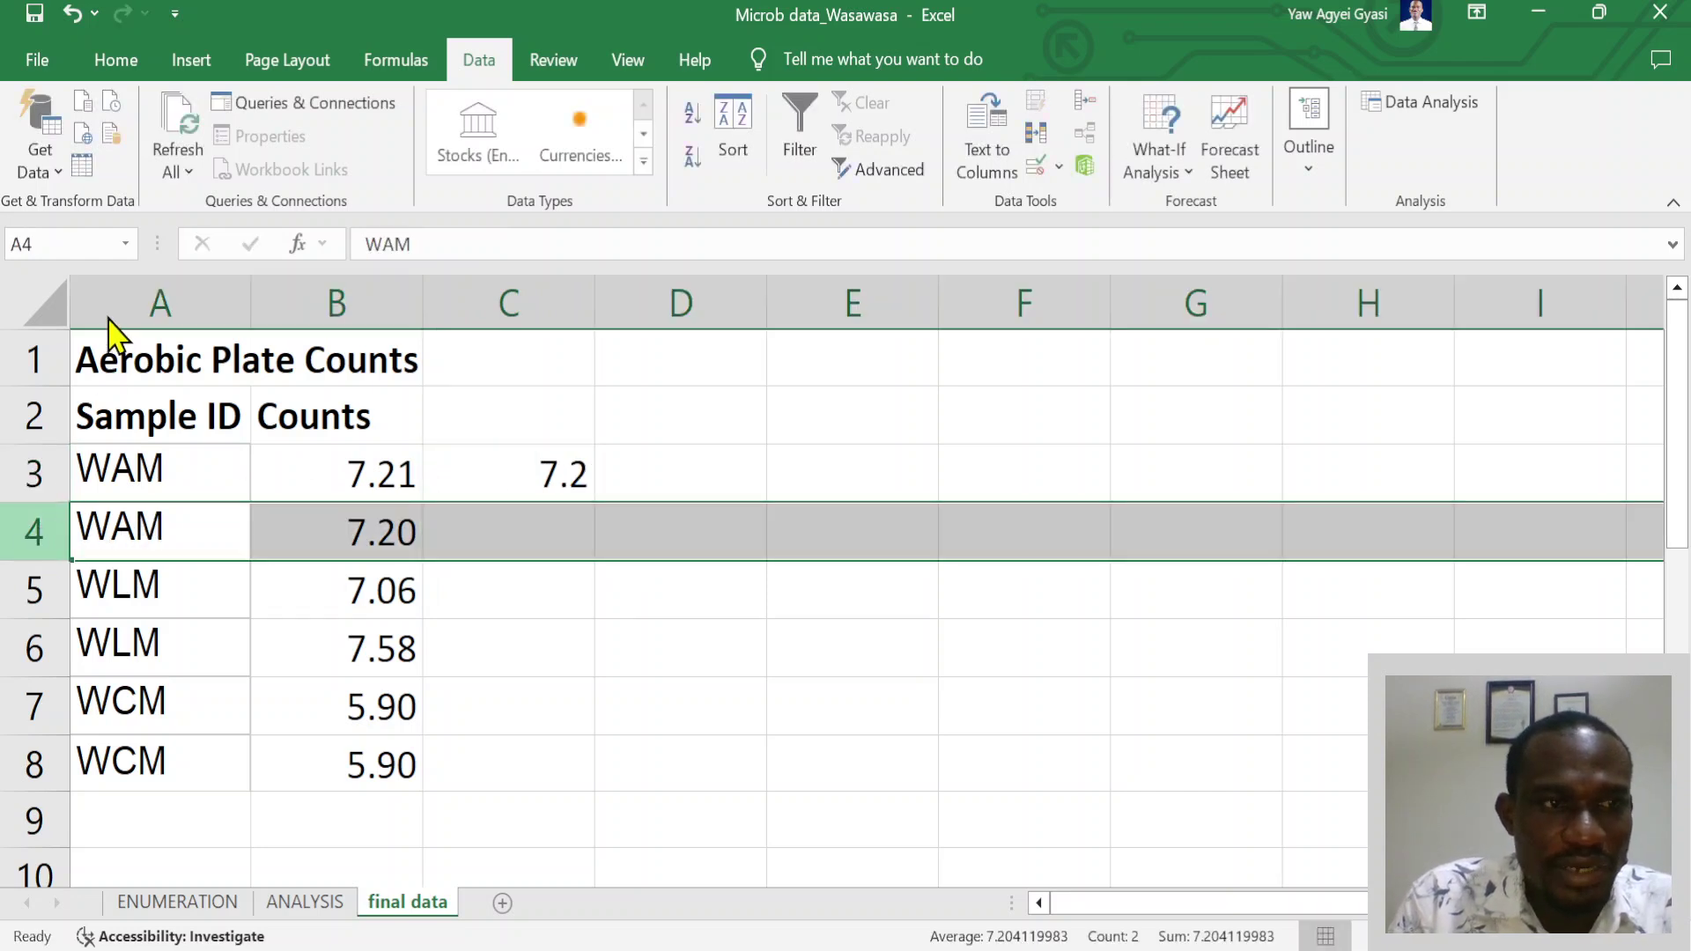
key("ctrl+minus")
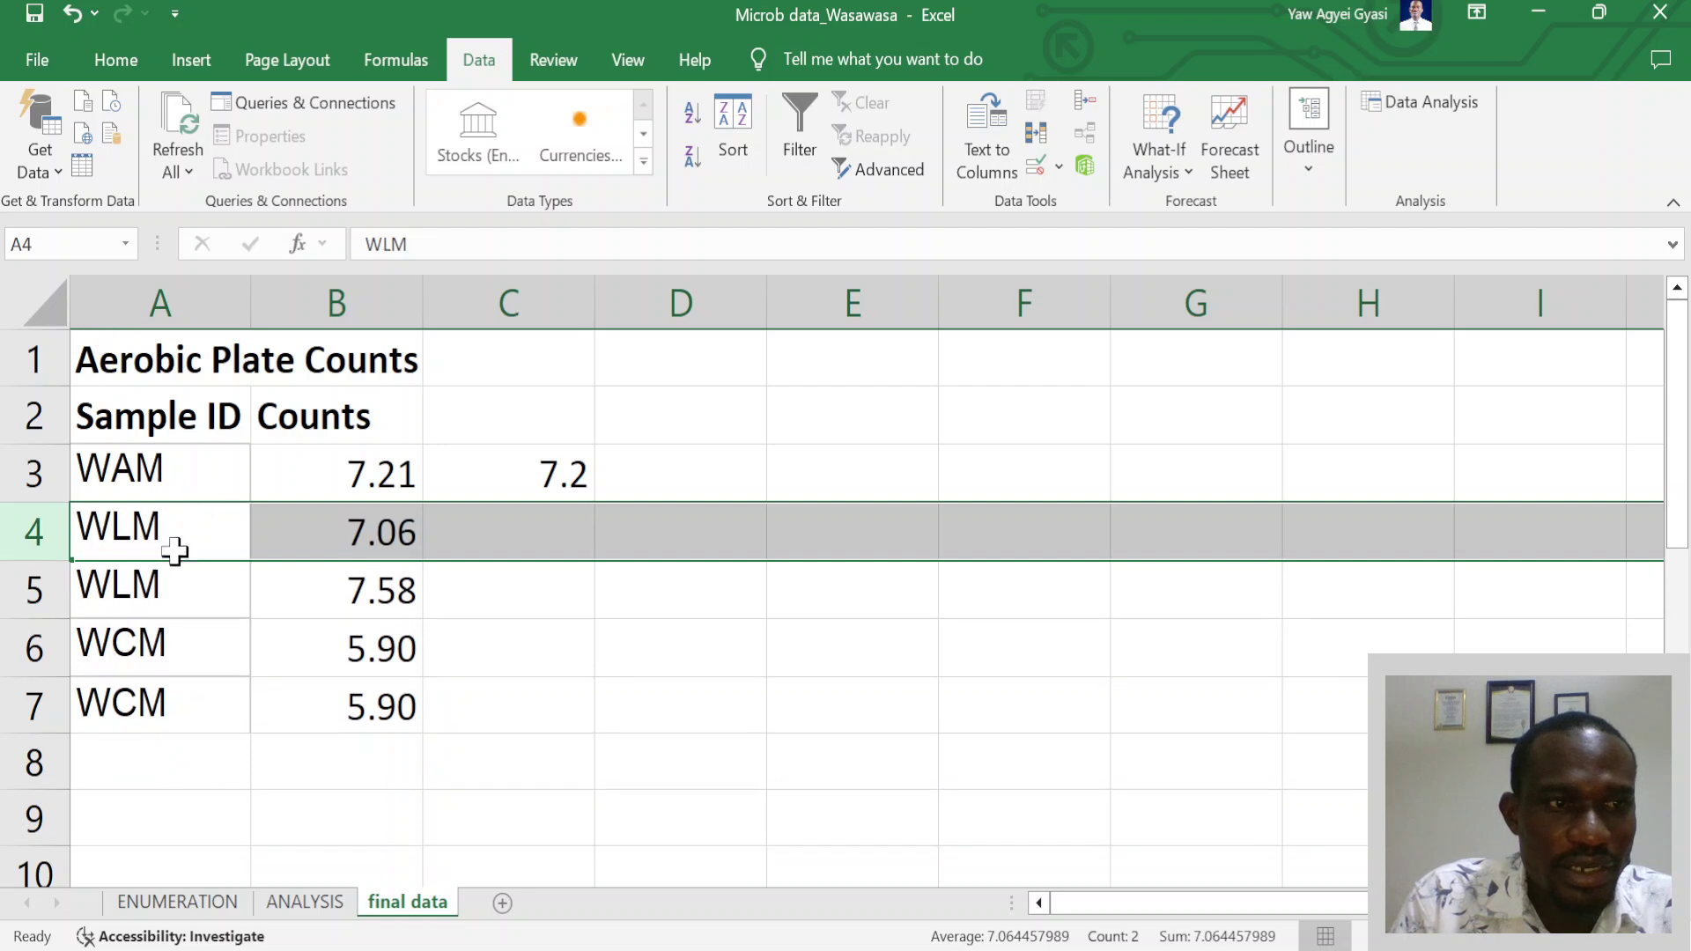
Enter the second WLM count, 7.58, in C4 beside the first WLM count
left_click(136, 581)
left_click(502, 532)
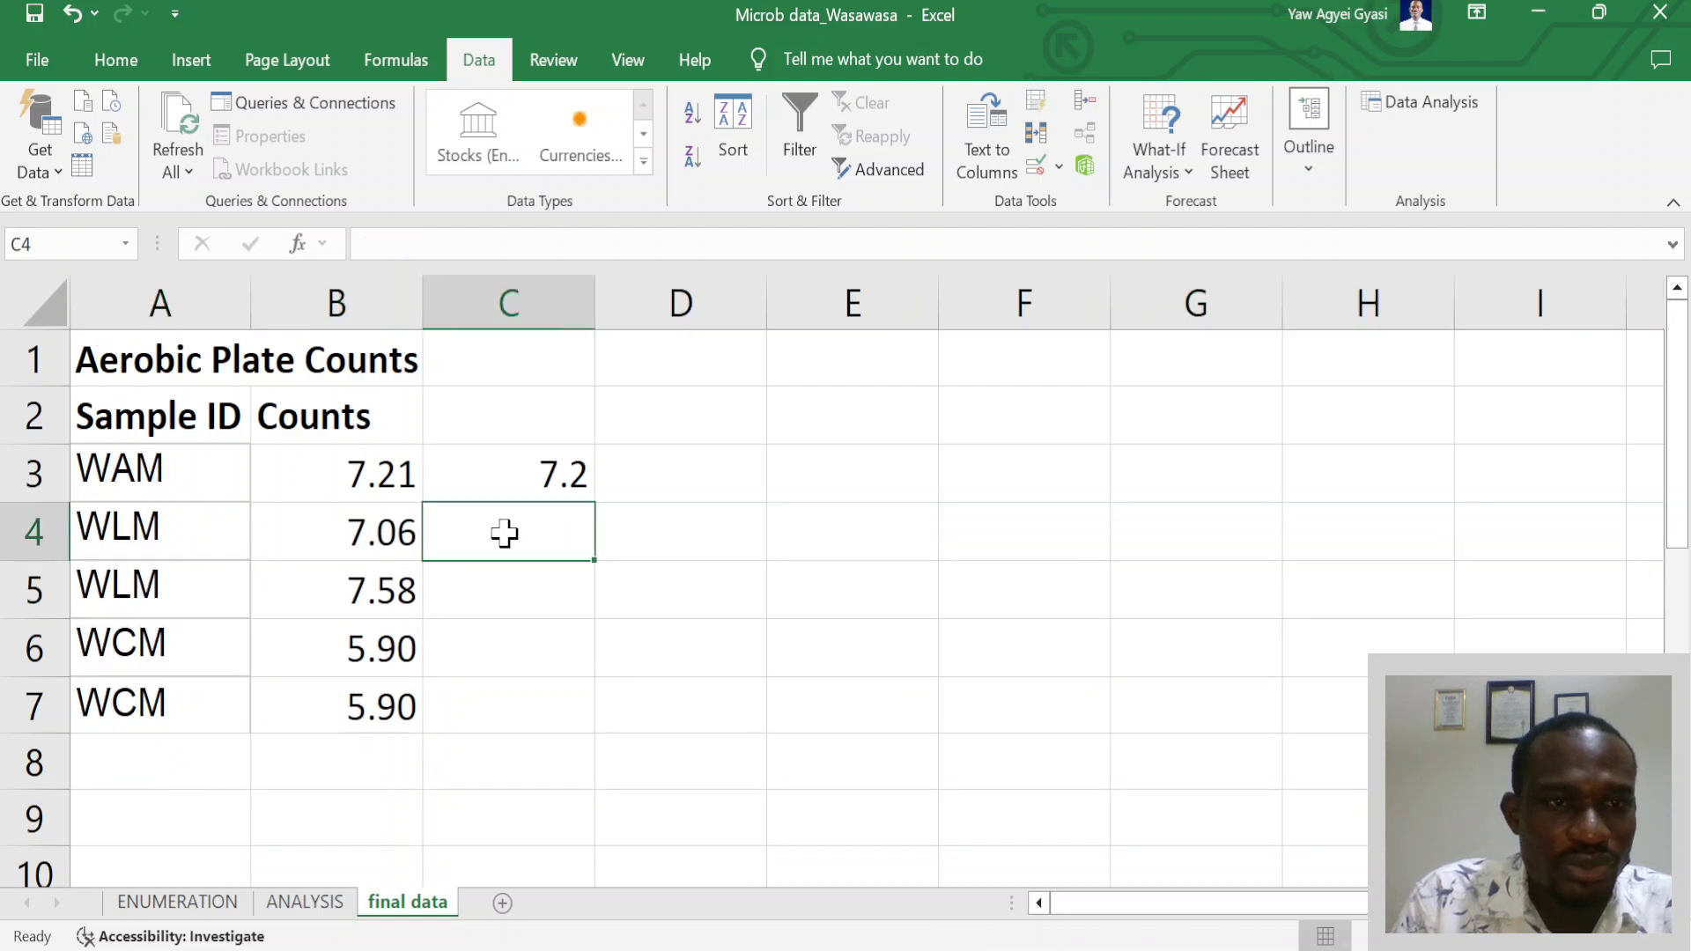
type("7.5")
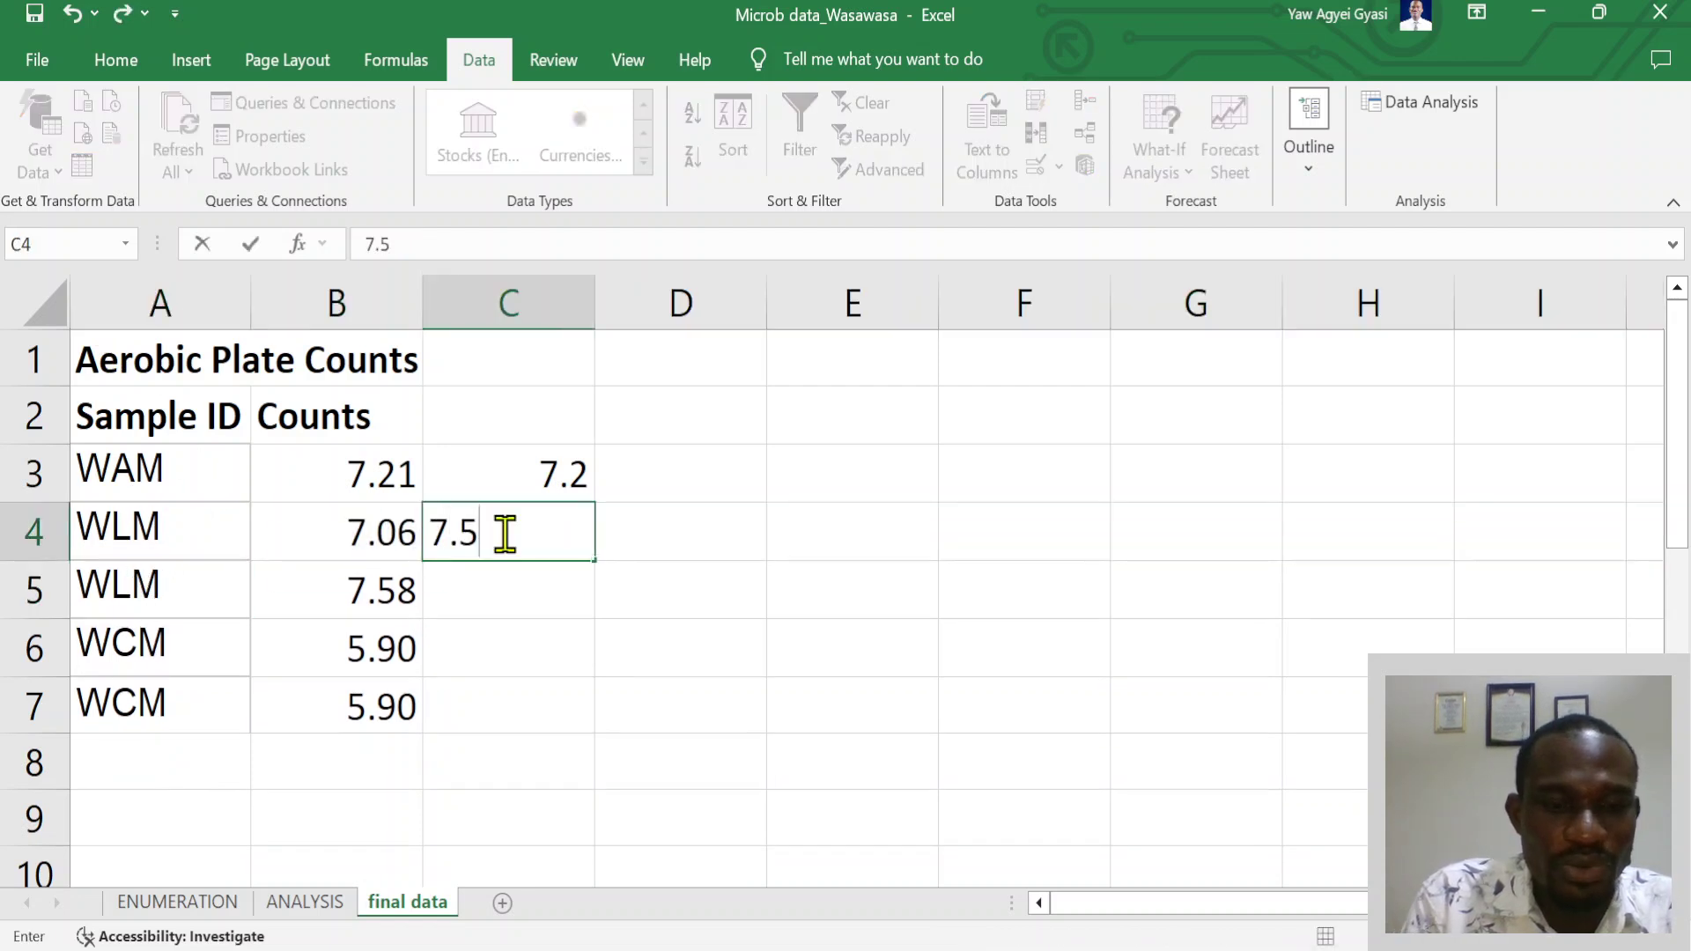
type("8")
key("Return")
key("Return")
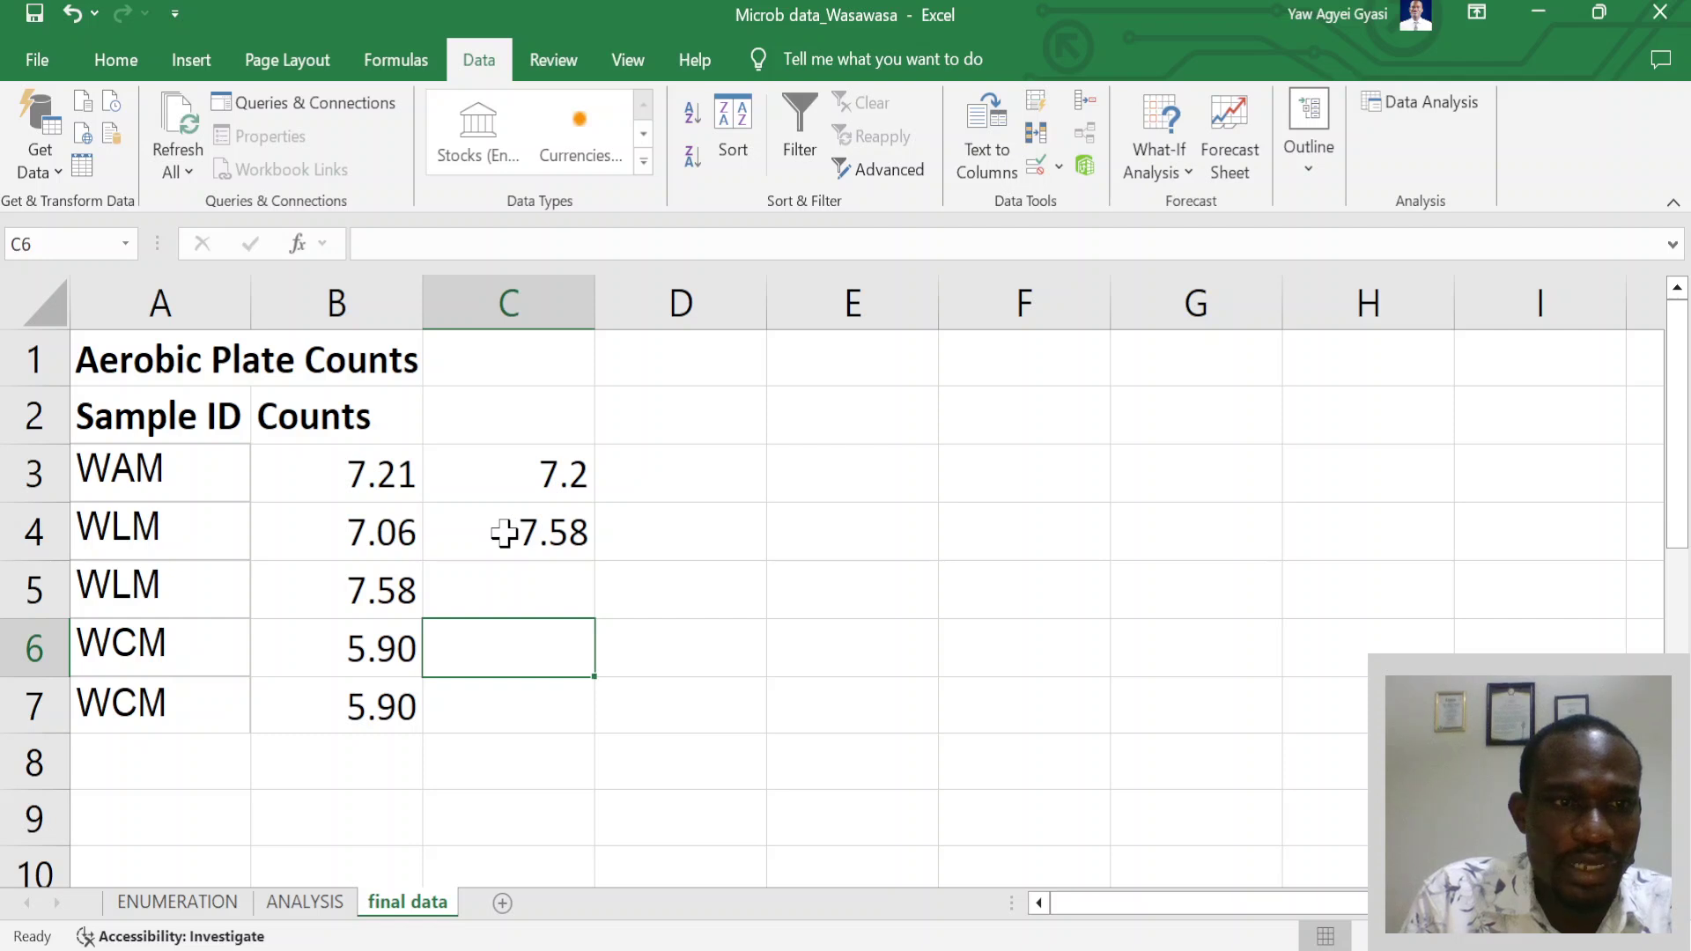
Enter the second WCM count, 5.90, beside the first WCM count and delete the duplicate WLM and WCM rows
type("5.90")
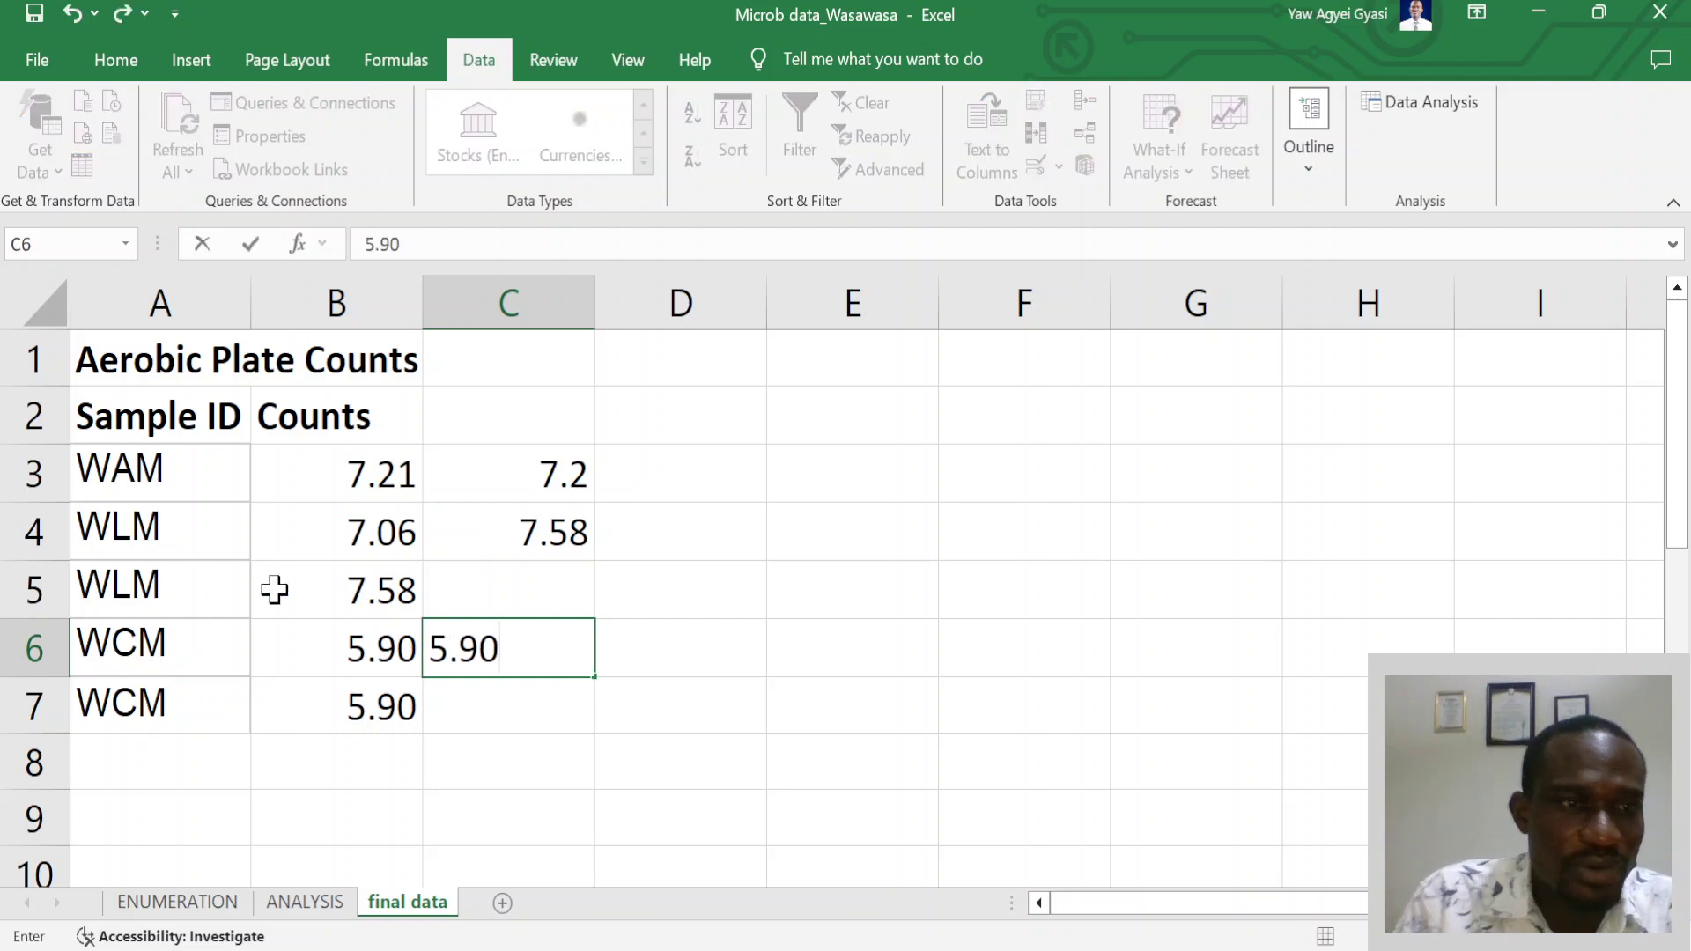
left_click(29, 588)
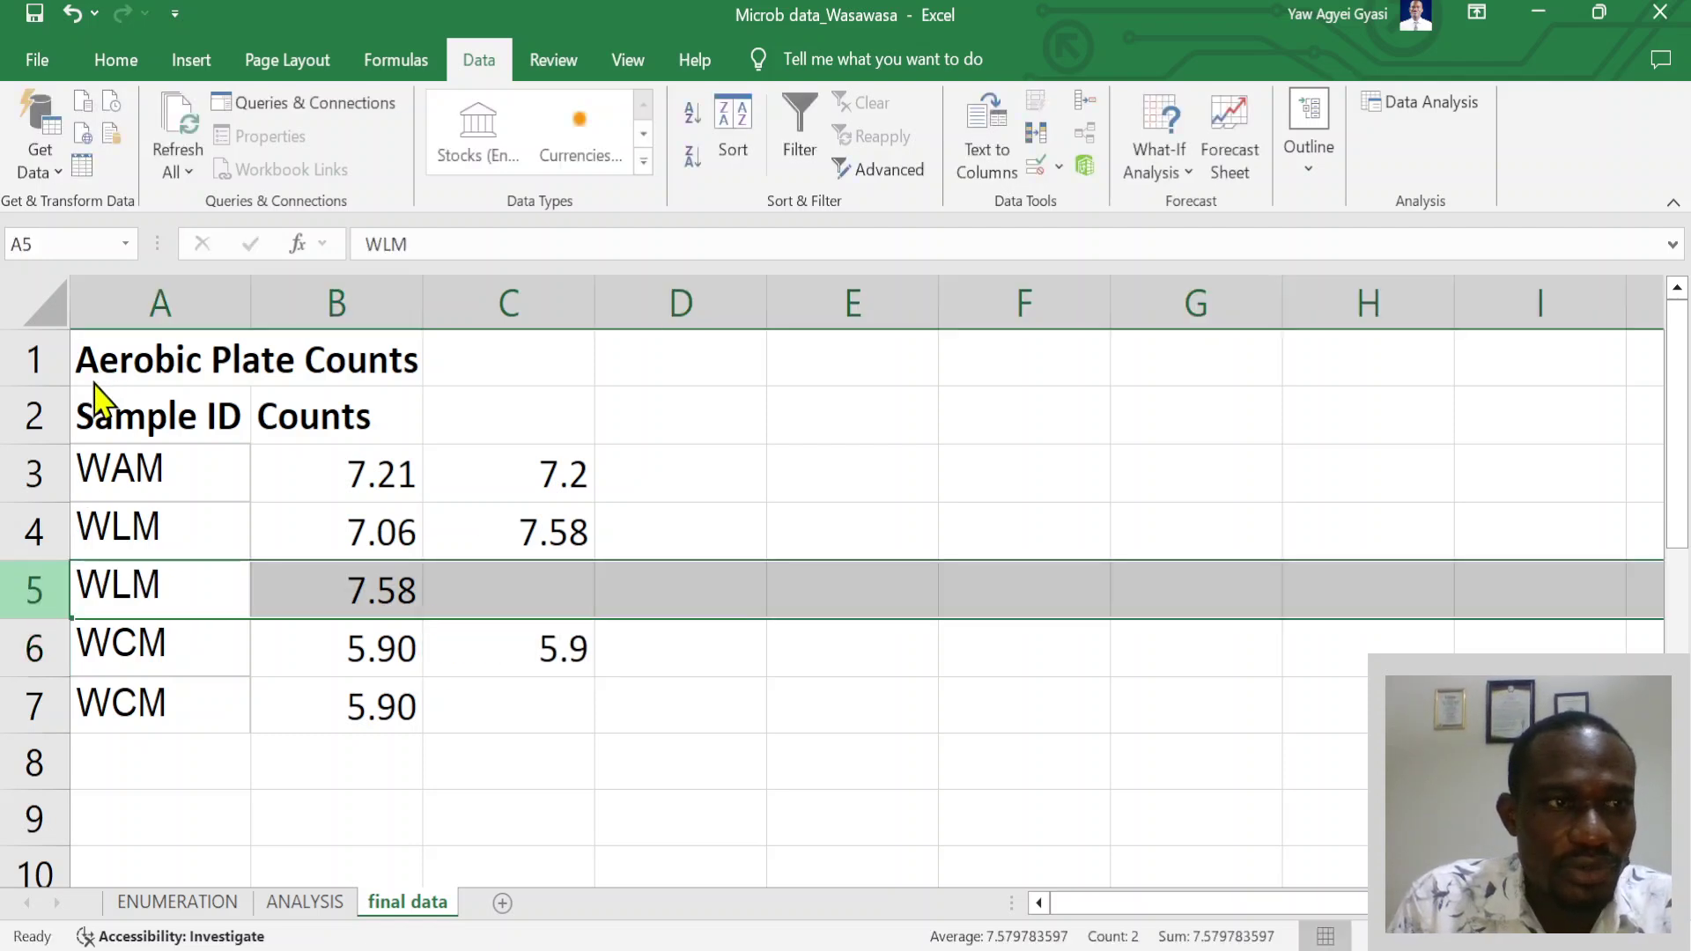
key("ctrl+minus")
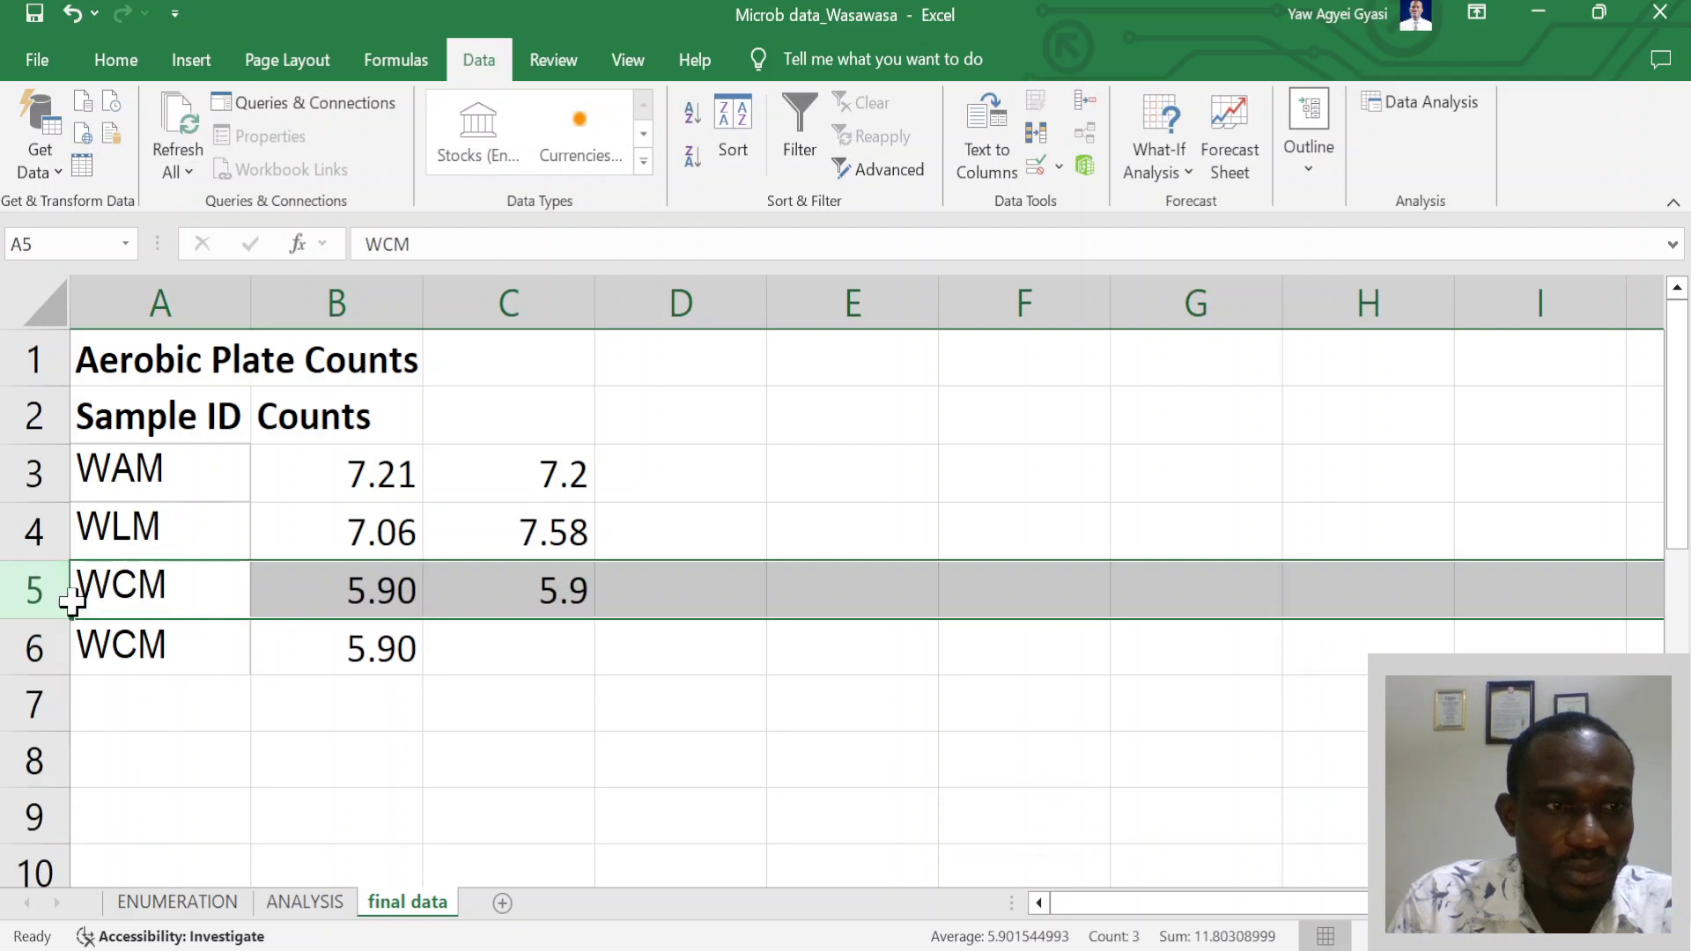
left_click(27, 649)
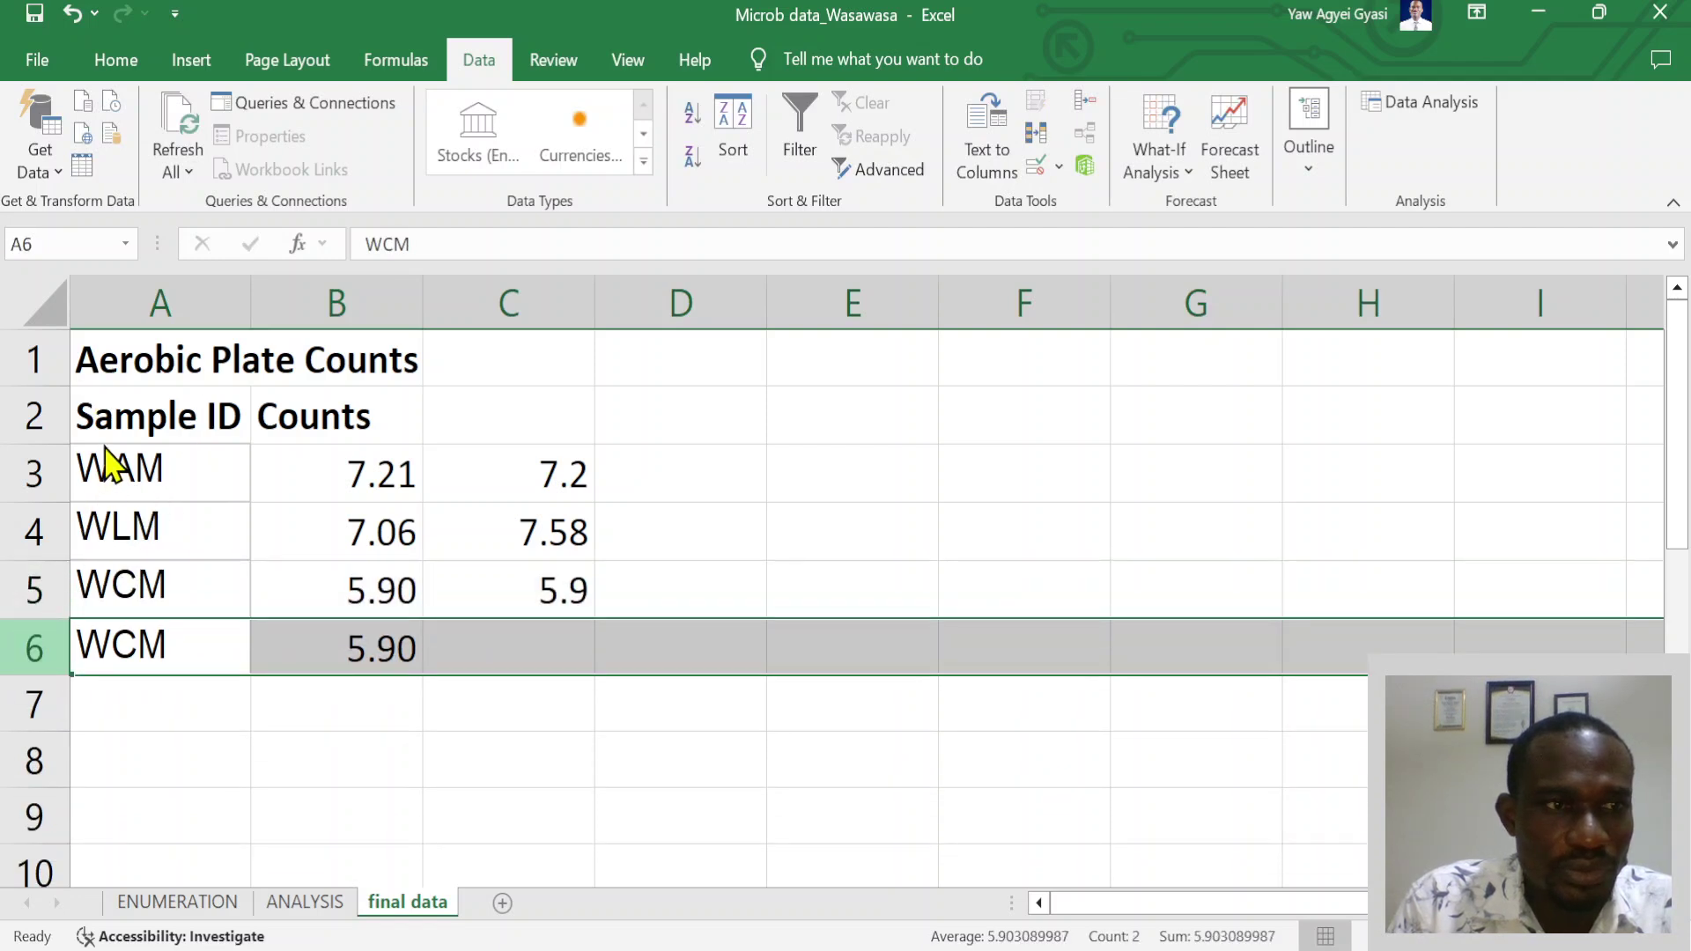
key("ctrl+minus")
left_click(199, 453)
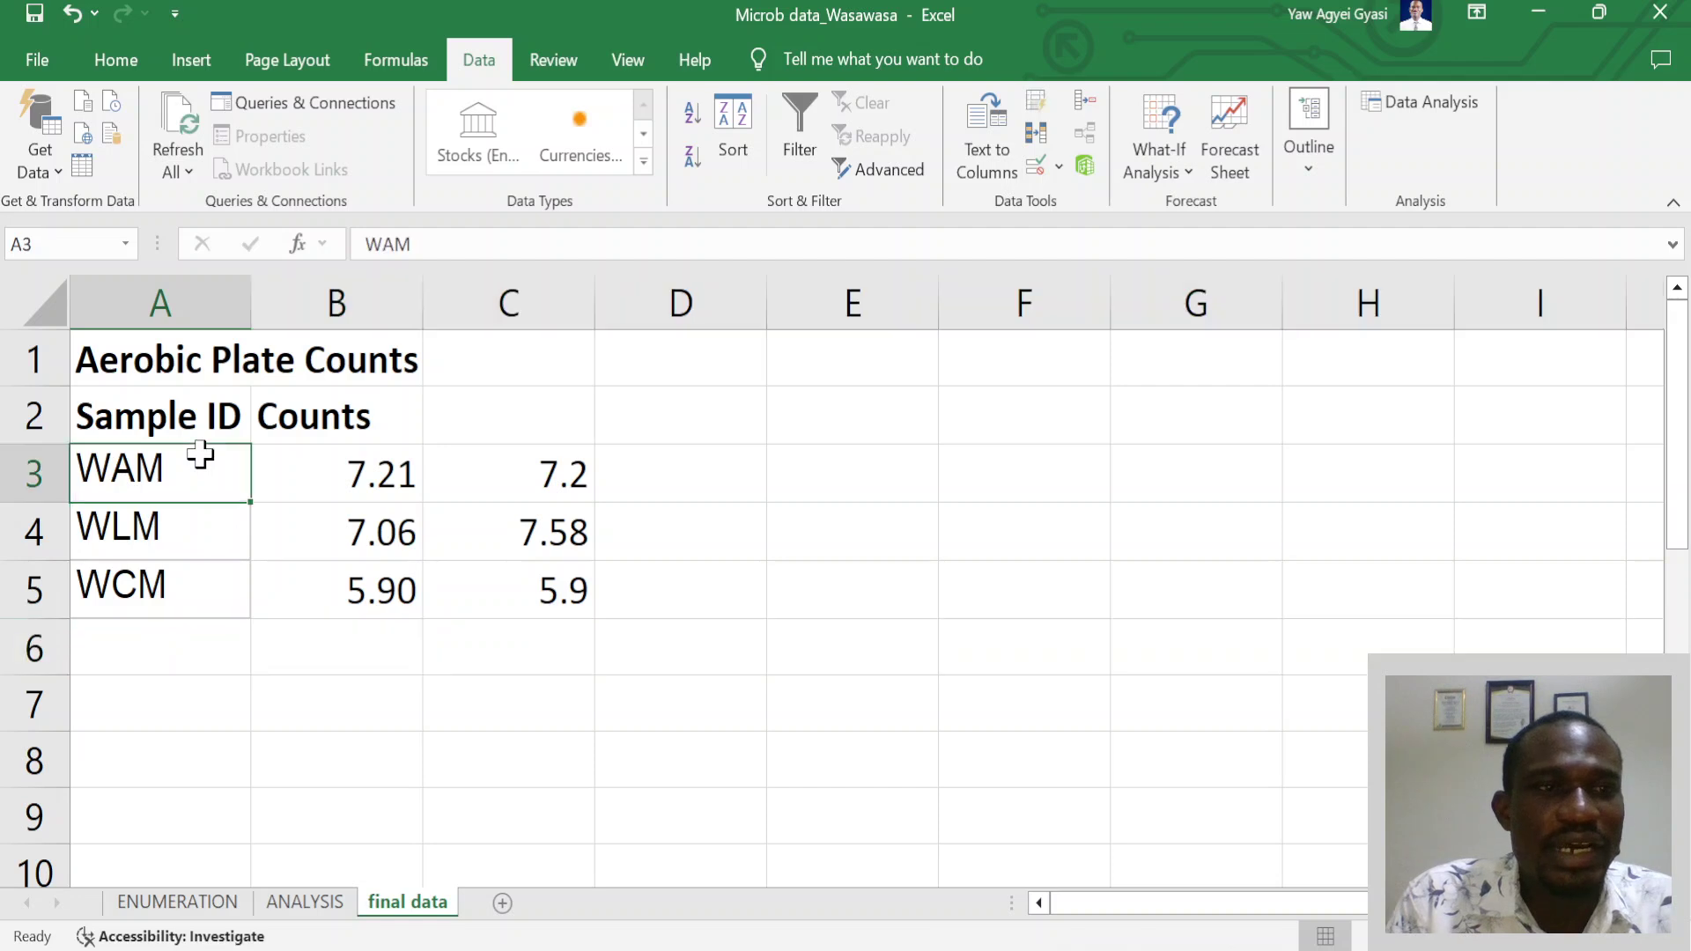
left_click_drag(179, 468, 542, 610)
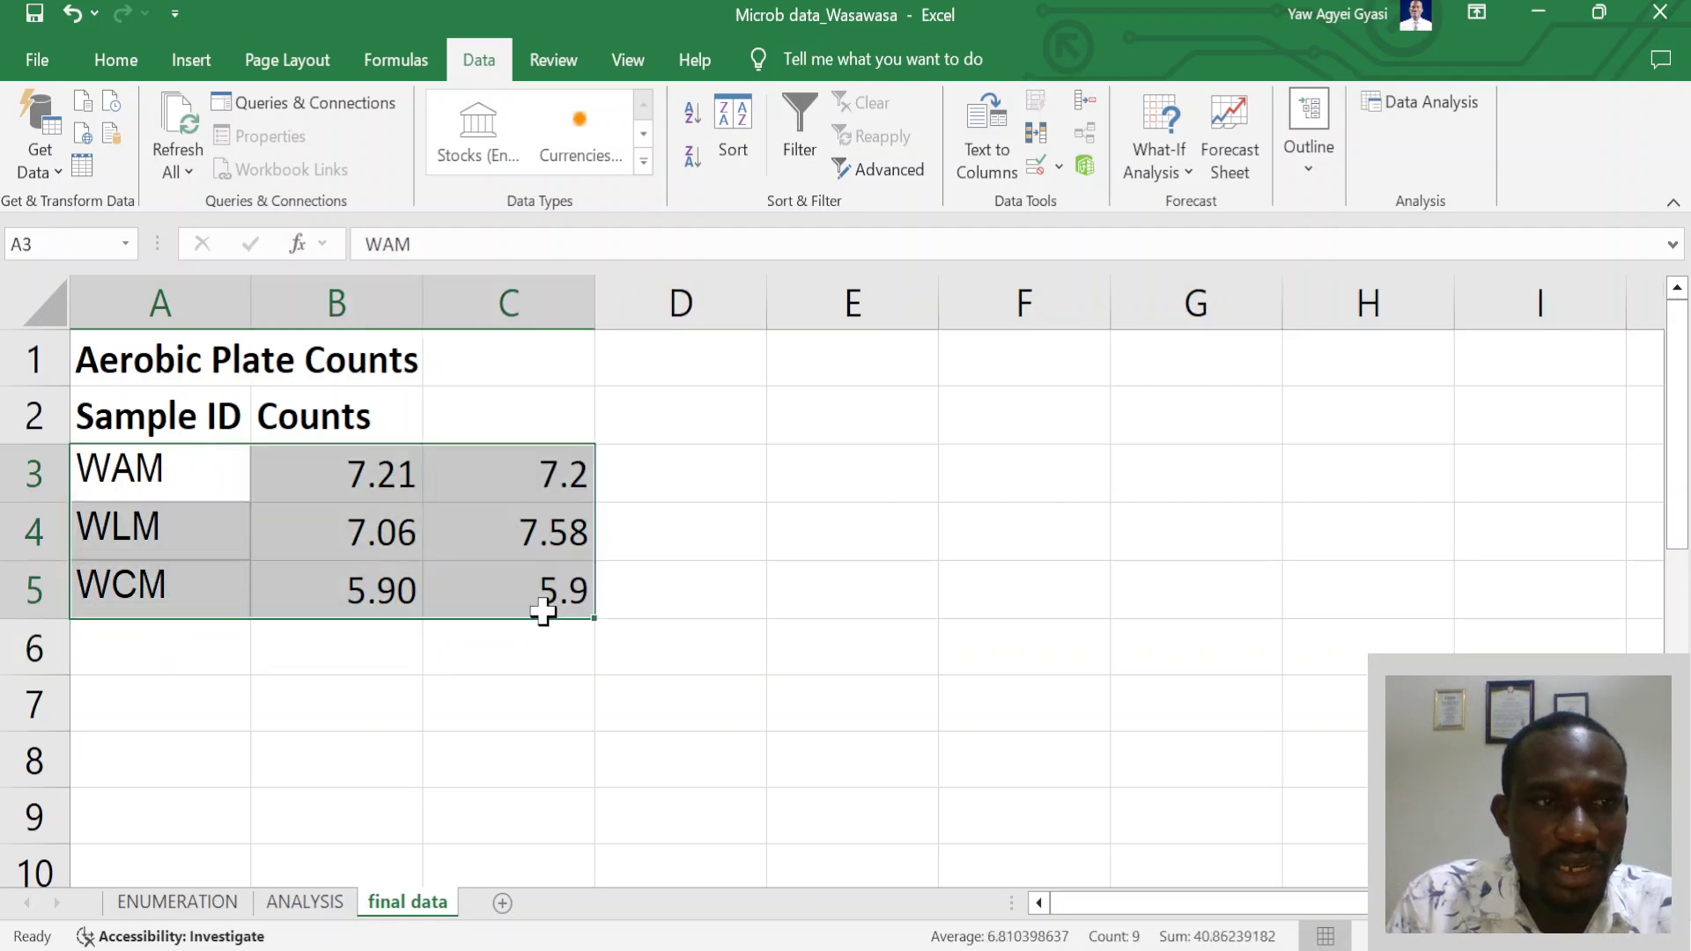
left_click(836, 479)
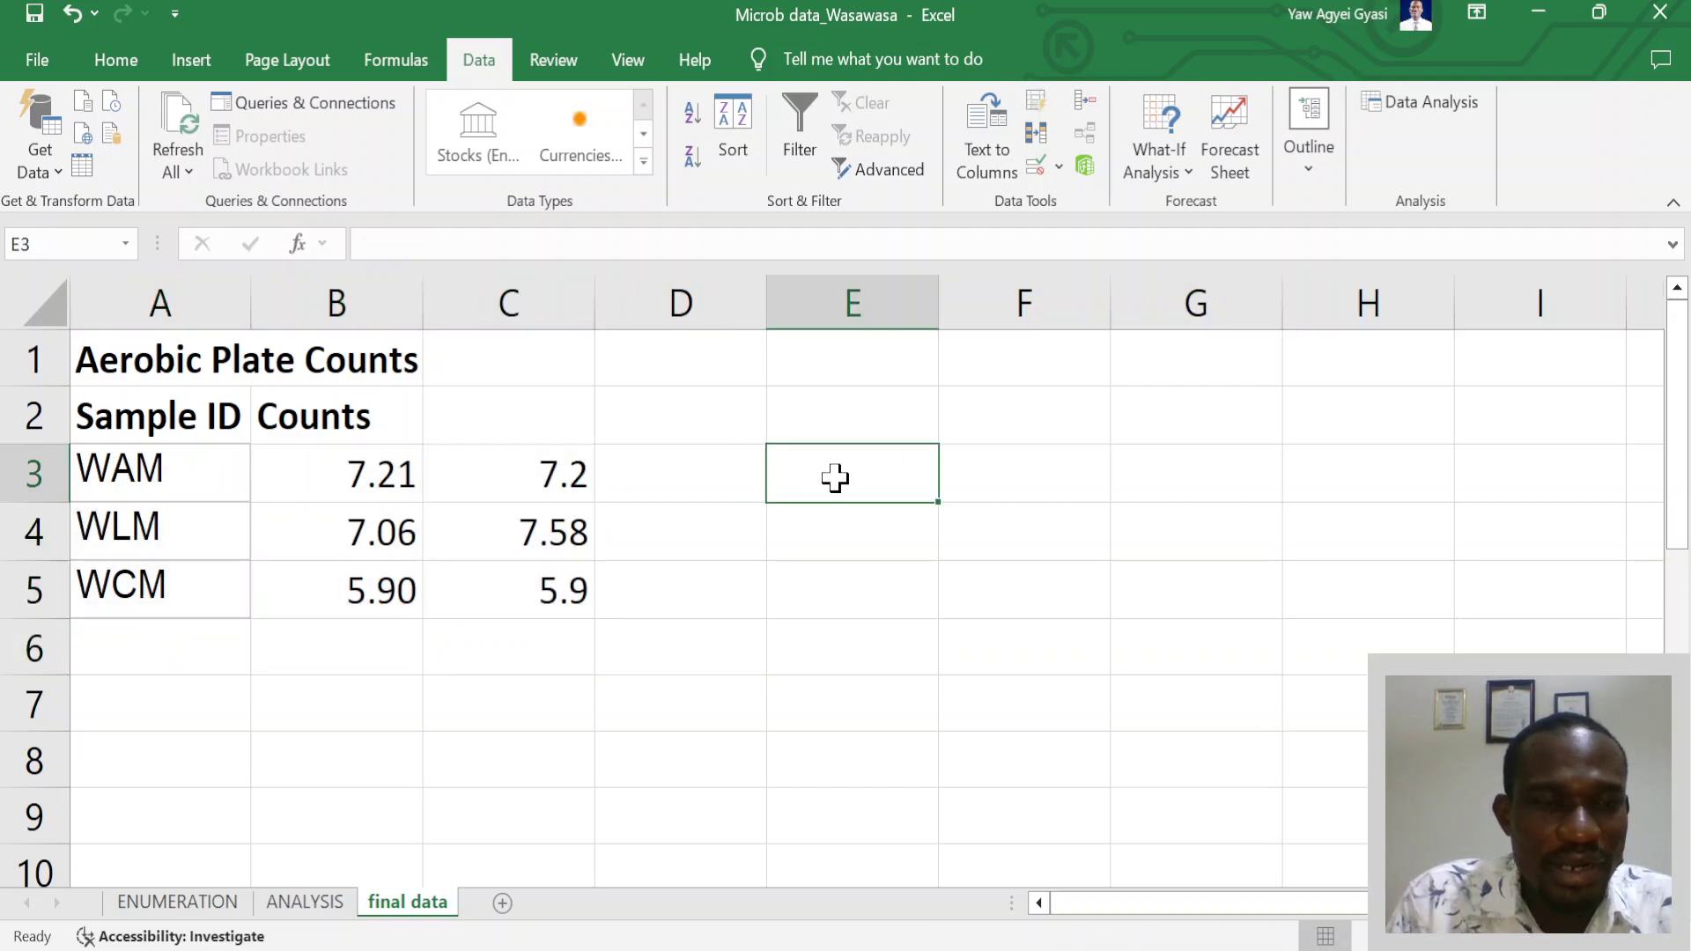
left_click(330, 418)
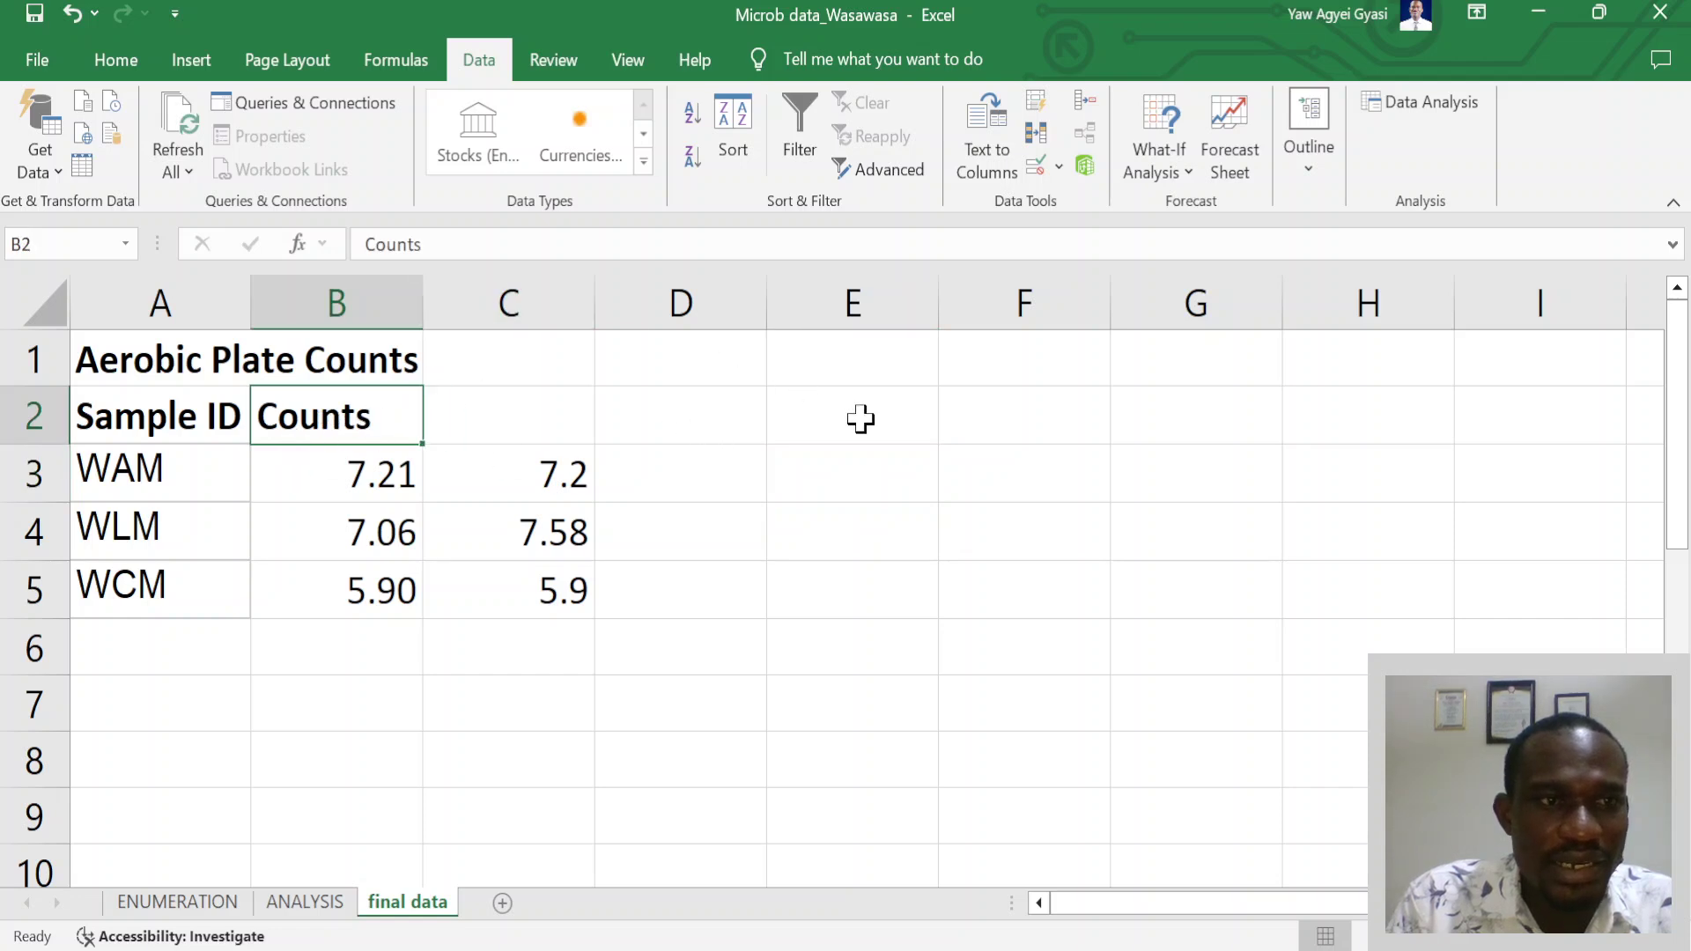
double_click(211, 398)
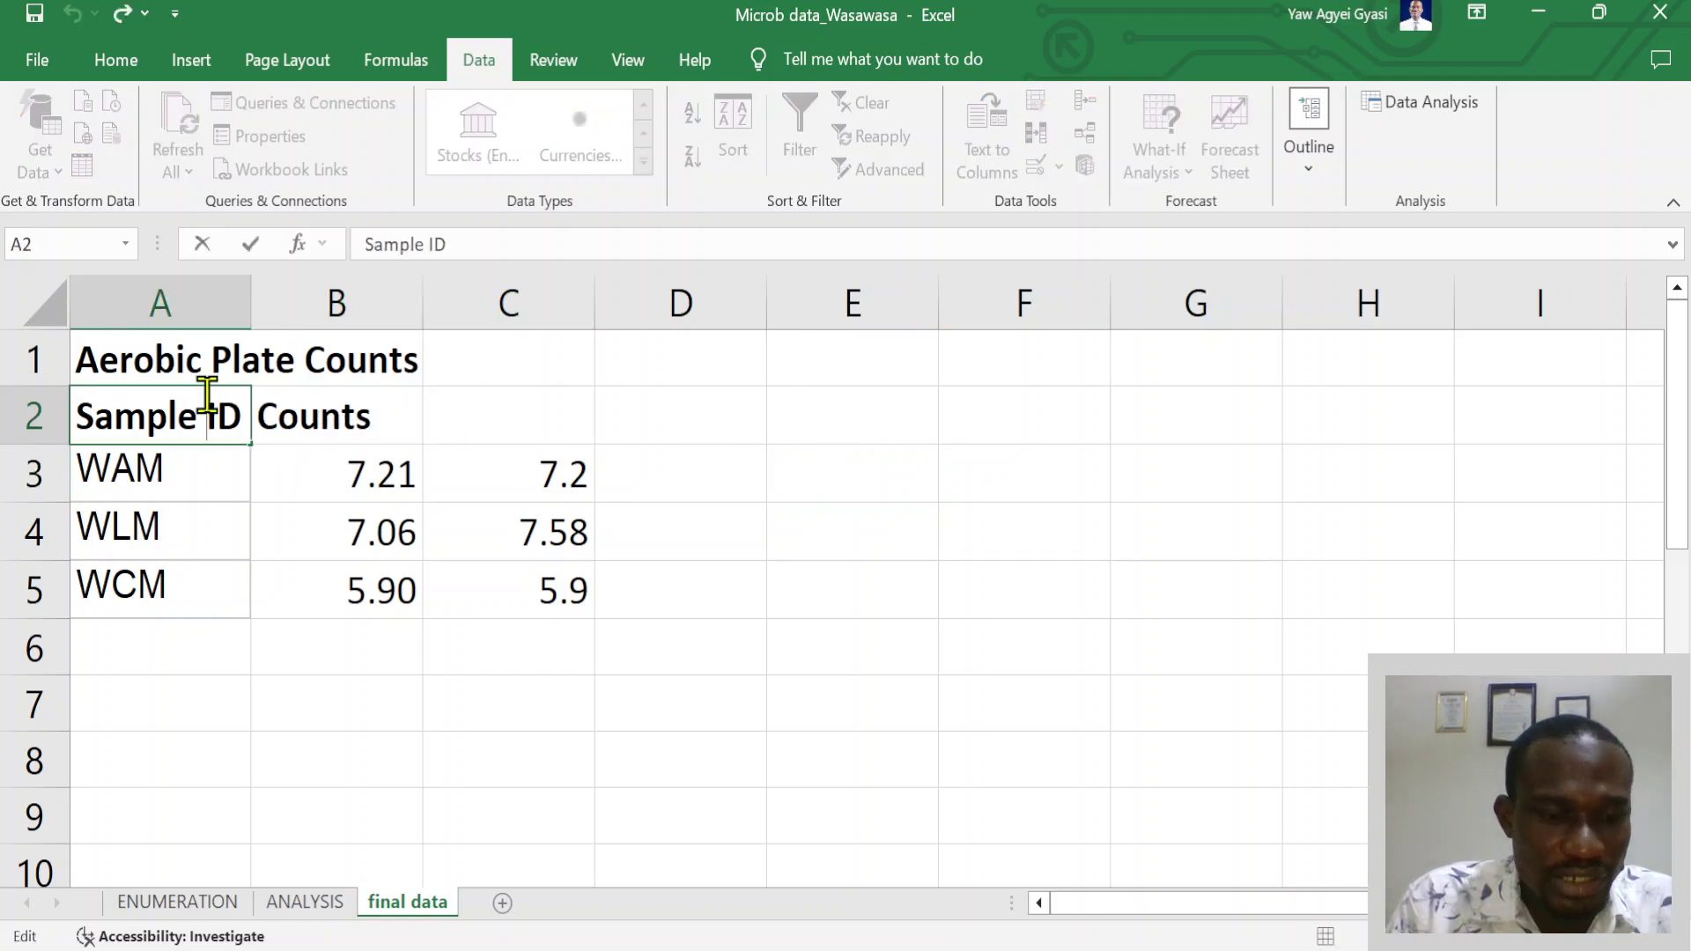
left_click(887, 484)
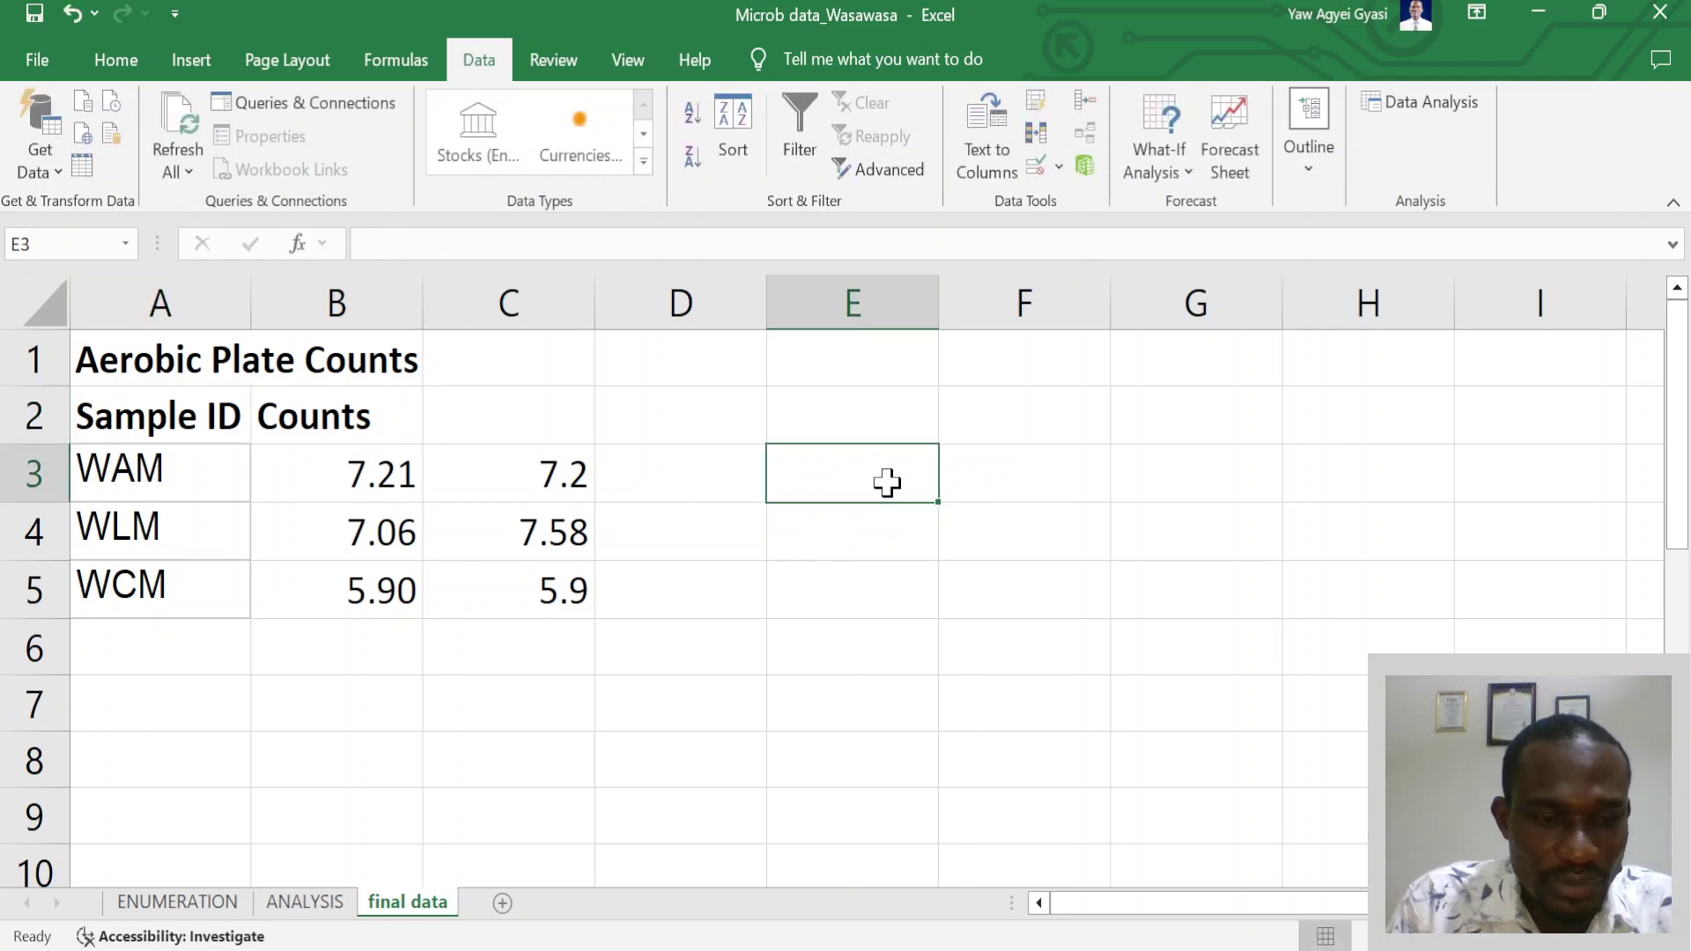
left_click(886, 431)
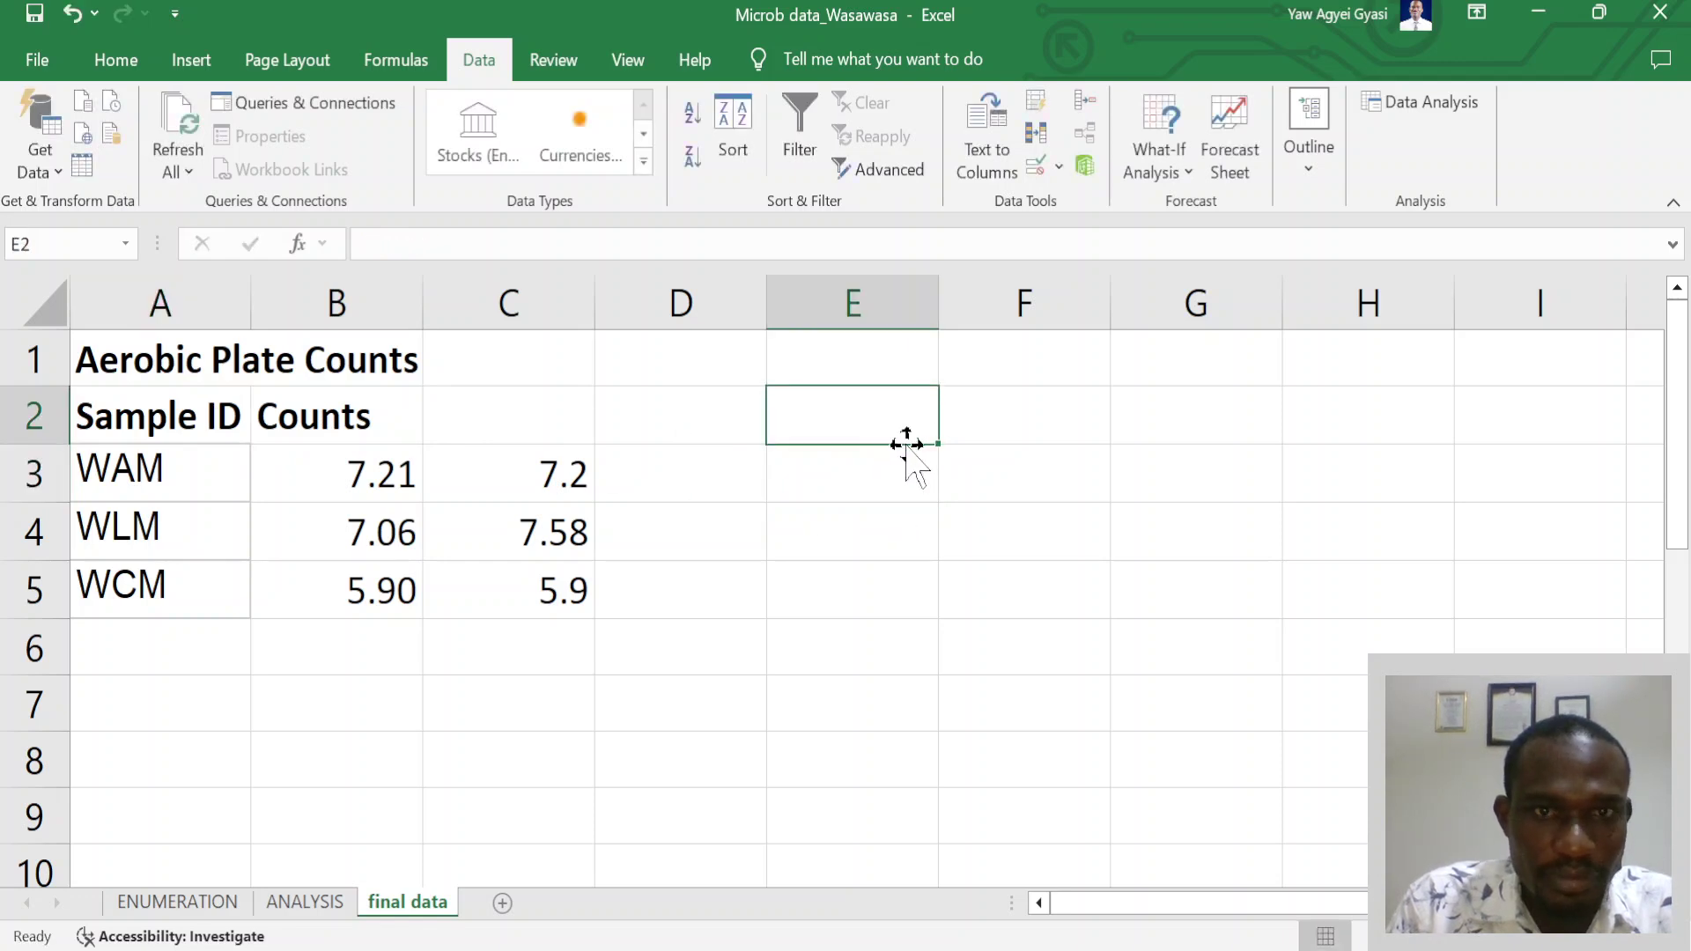
Copy the Sample ID header to E2 and the Counts header to E3 as row labels of a second table
left_click(130, 427)
key("ctrl+c")
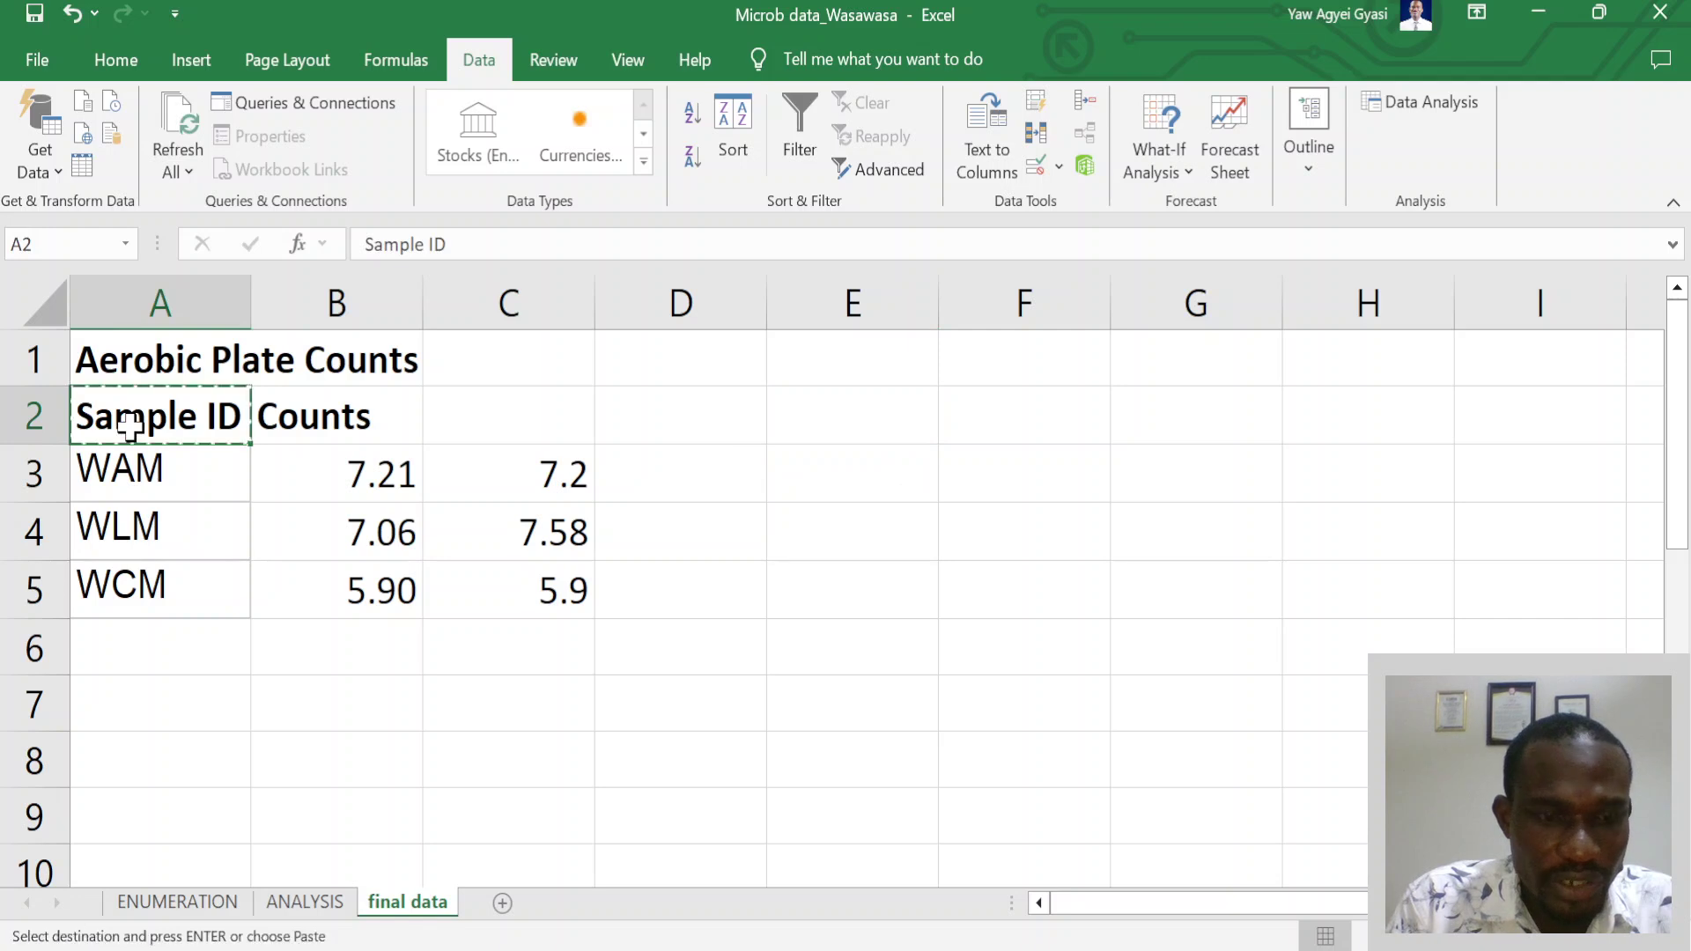
left_click(808, 416)
key("ctrl+v")
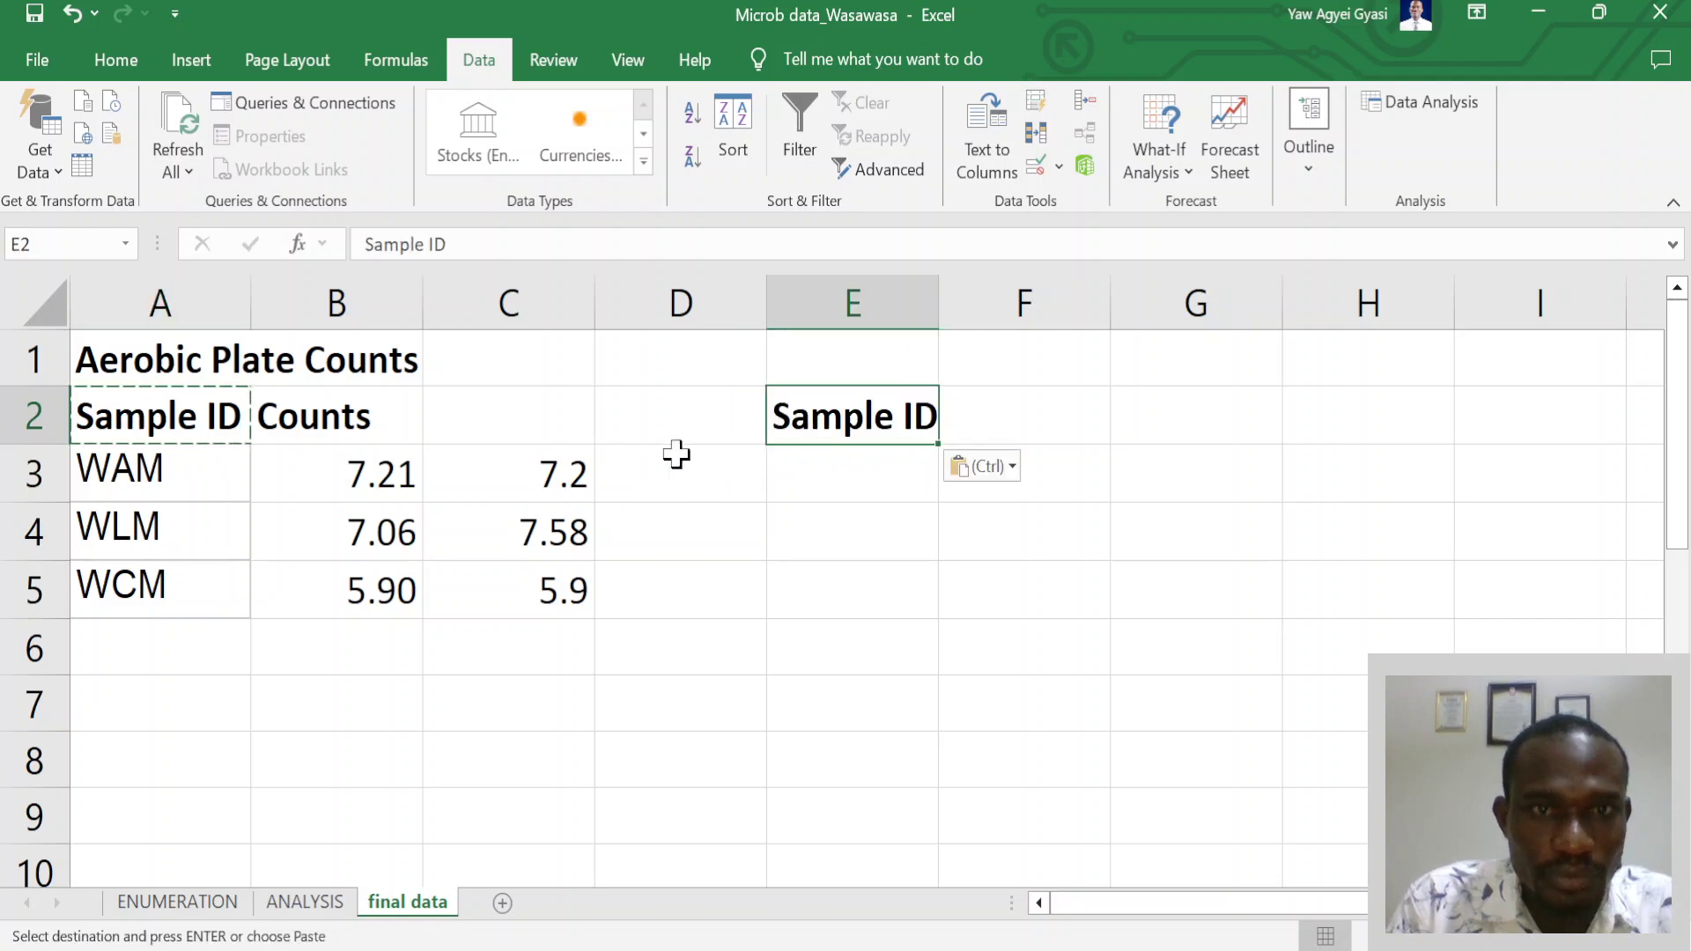
left_click(352, 430)
key("ctrl+c")
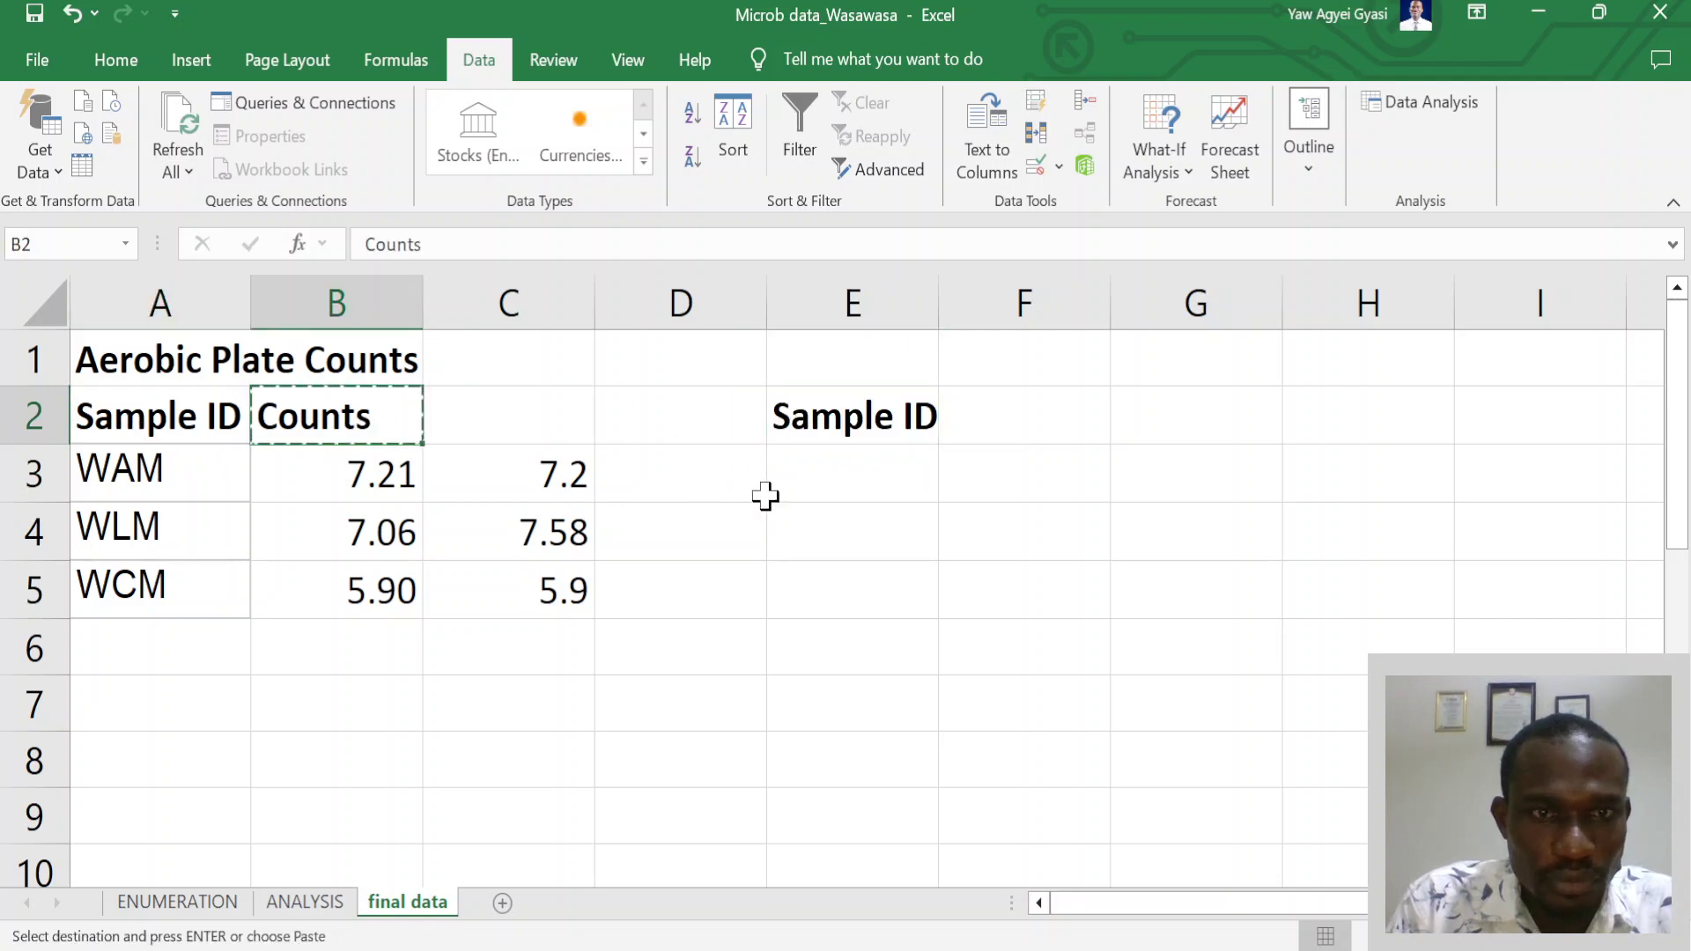
left_click(850, 480)
key("ctrl+v")
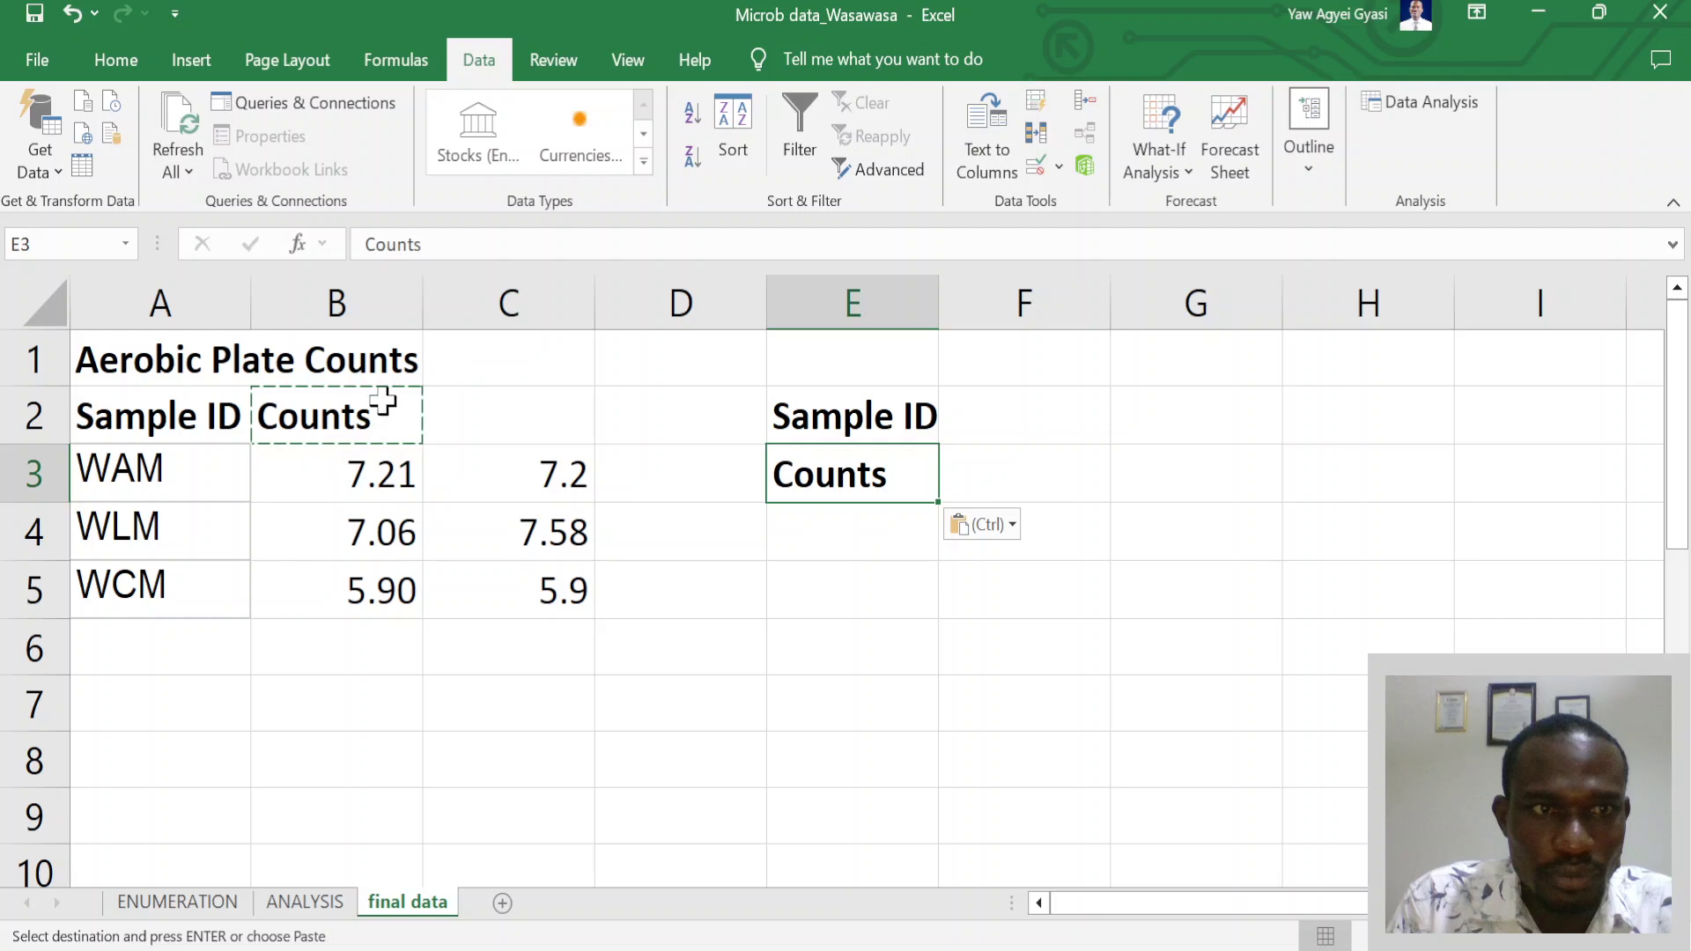
Fill the Sample ID row of the second table with WAM, copied from A3, WLM and WCM in F2:H2
left_click(215, 472)
key("ctrl+c")
left_click(995, 416)
key("ctrl+v")
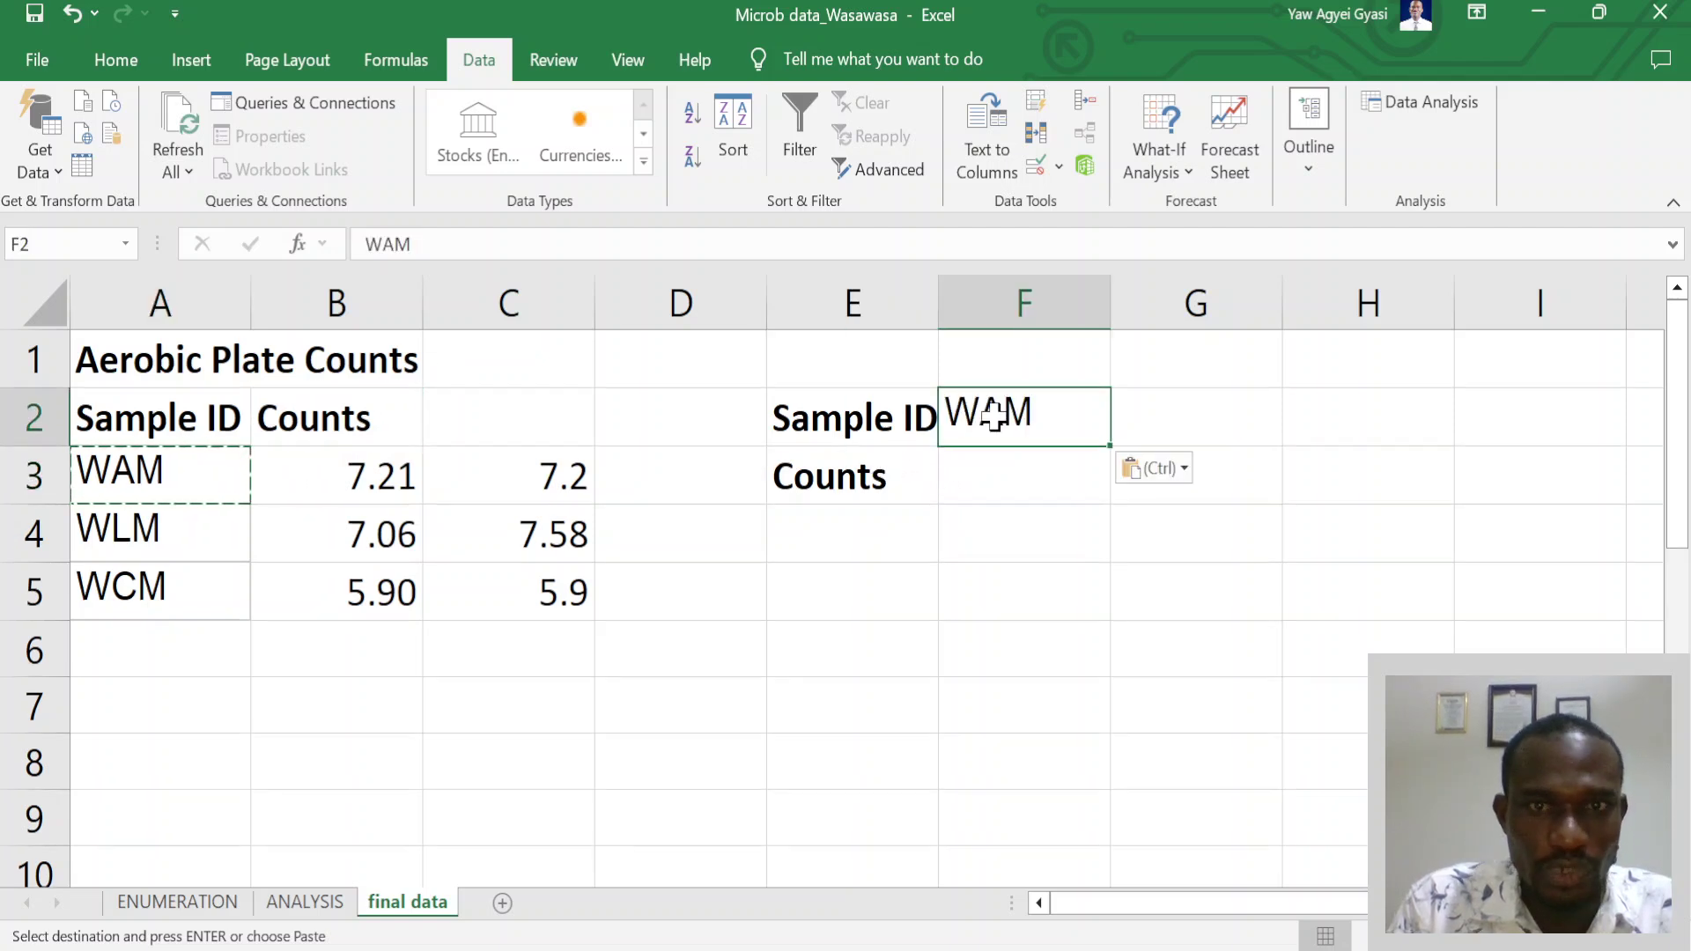
left_click(1200, 420)
type("WLM")
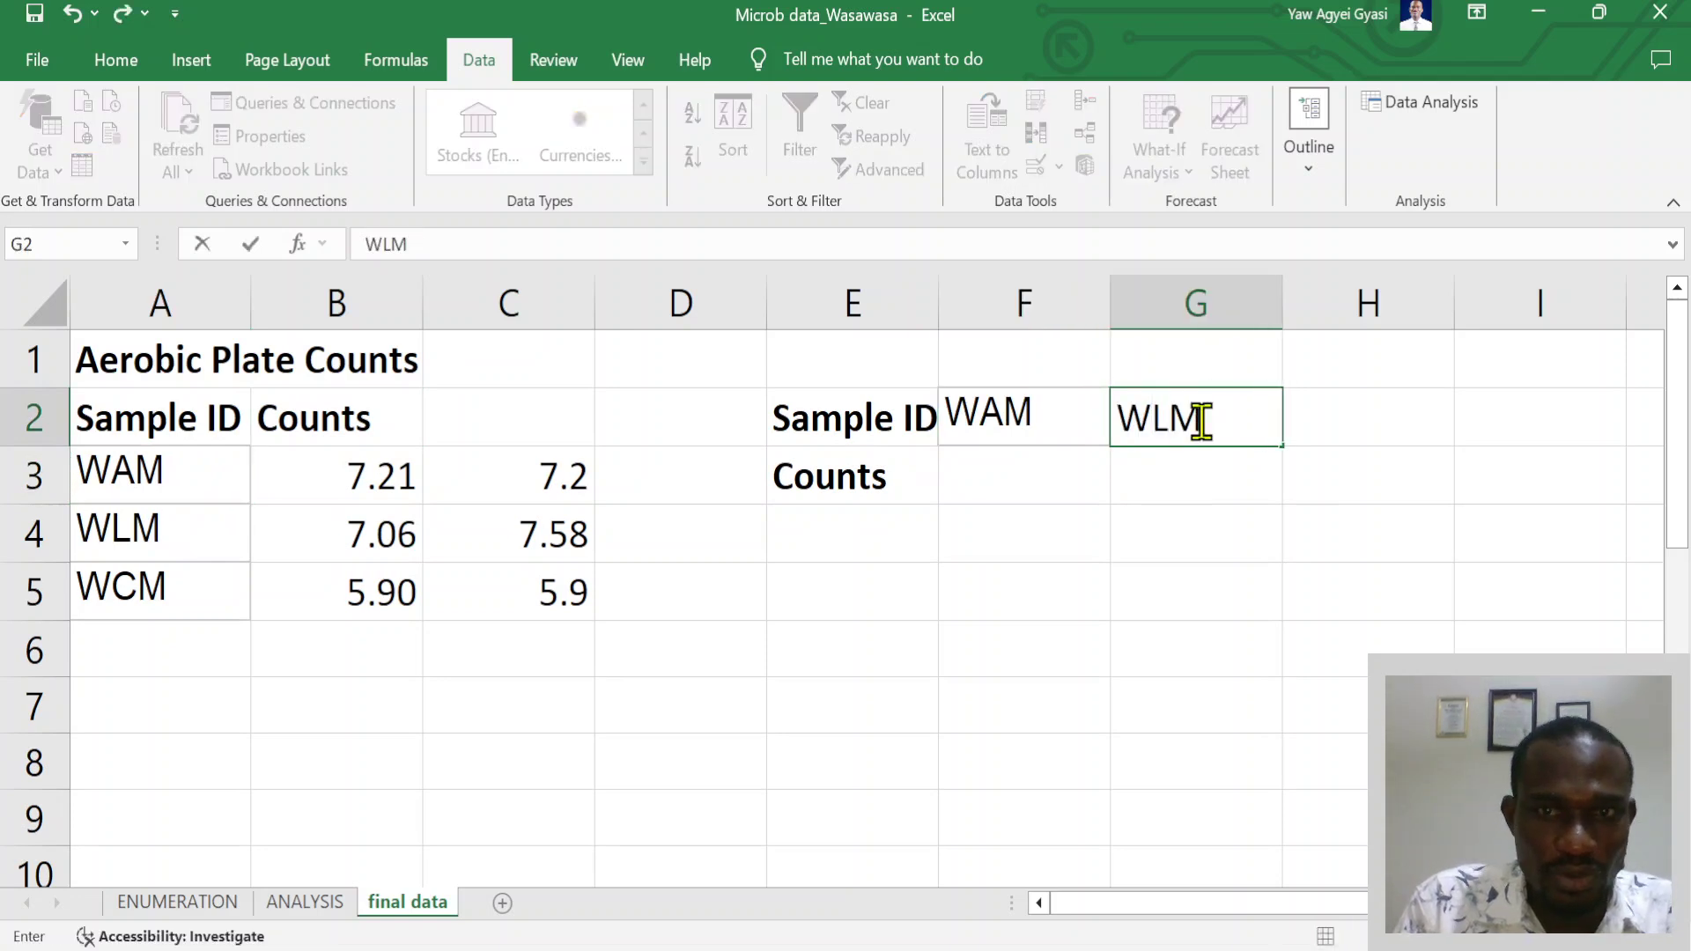
key("Tab")
type("WCM")
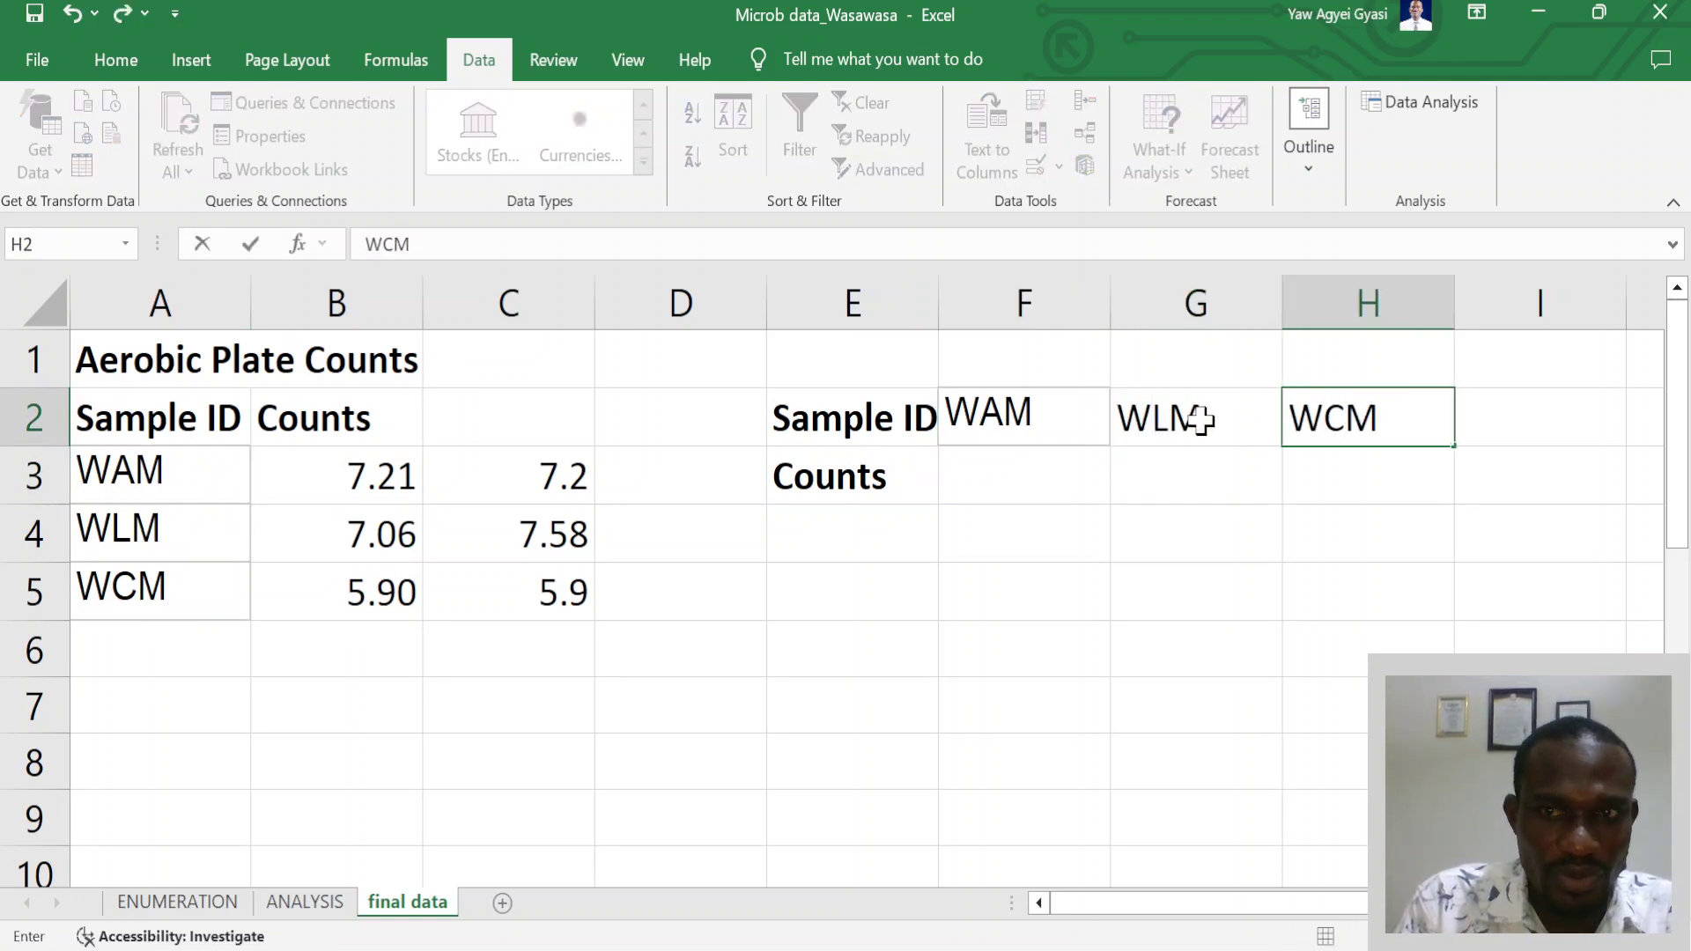
key("Return")
Enter the WAM counts 7.21 and 7.2 in F3 and F4
key("Left")
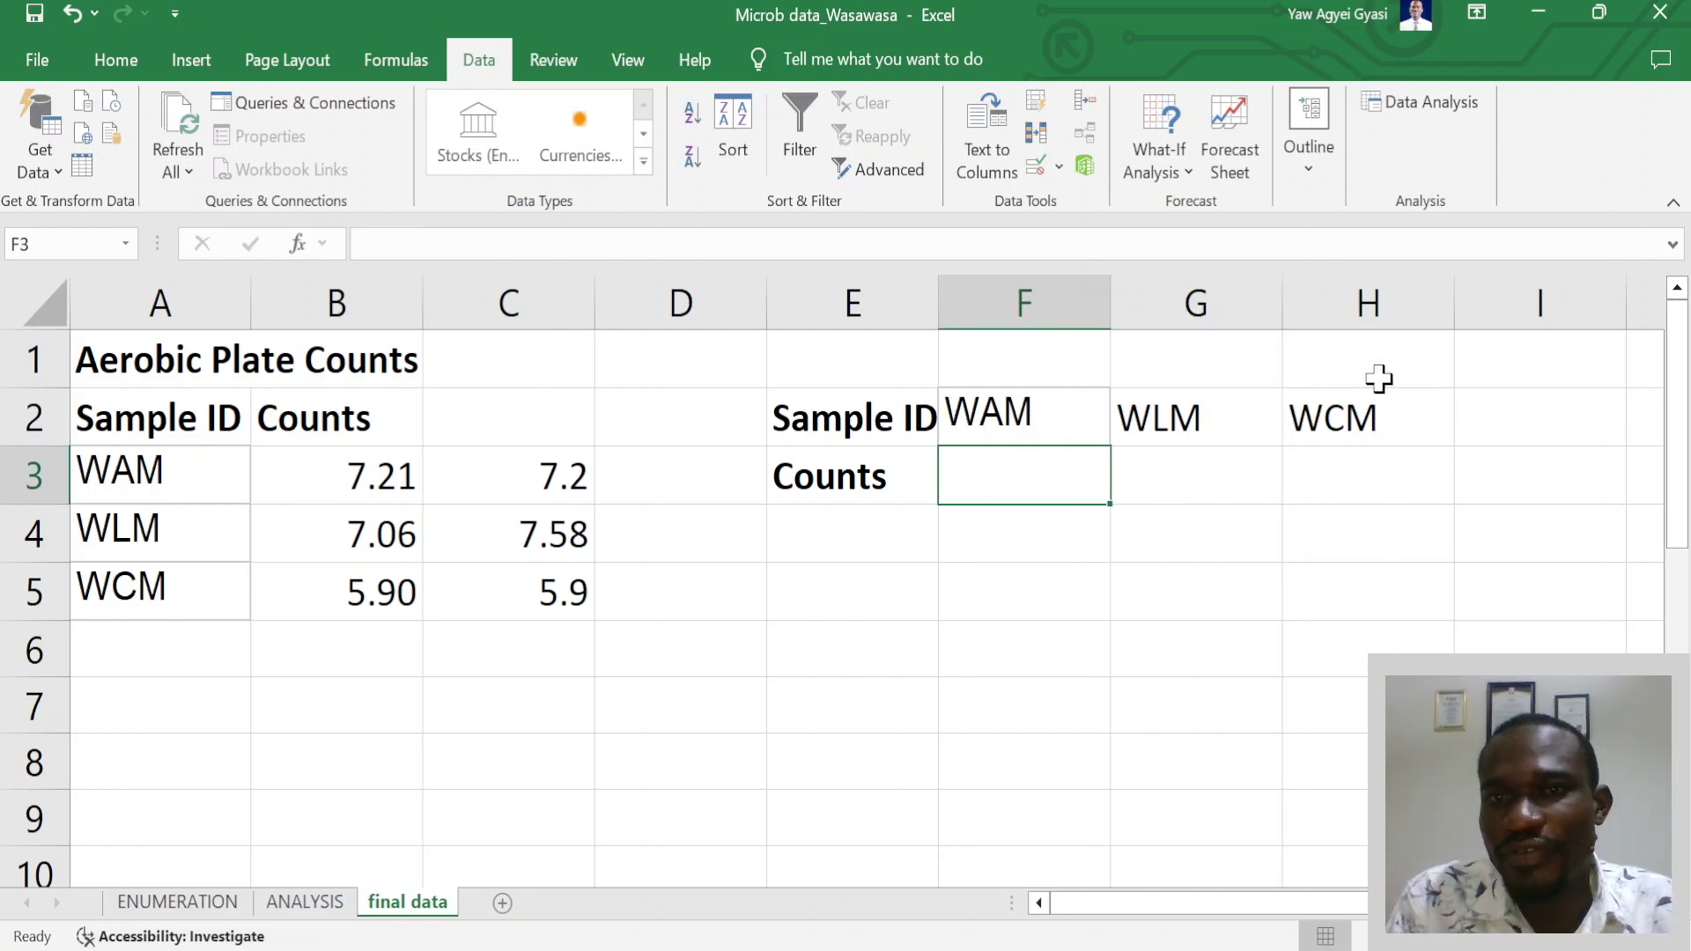
type("7")
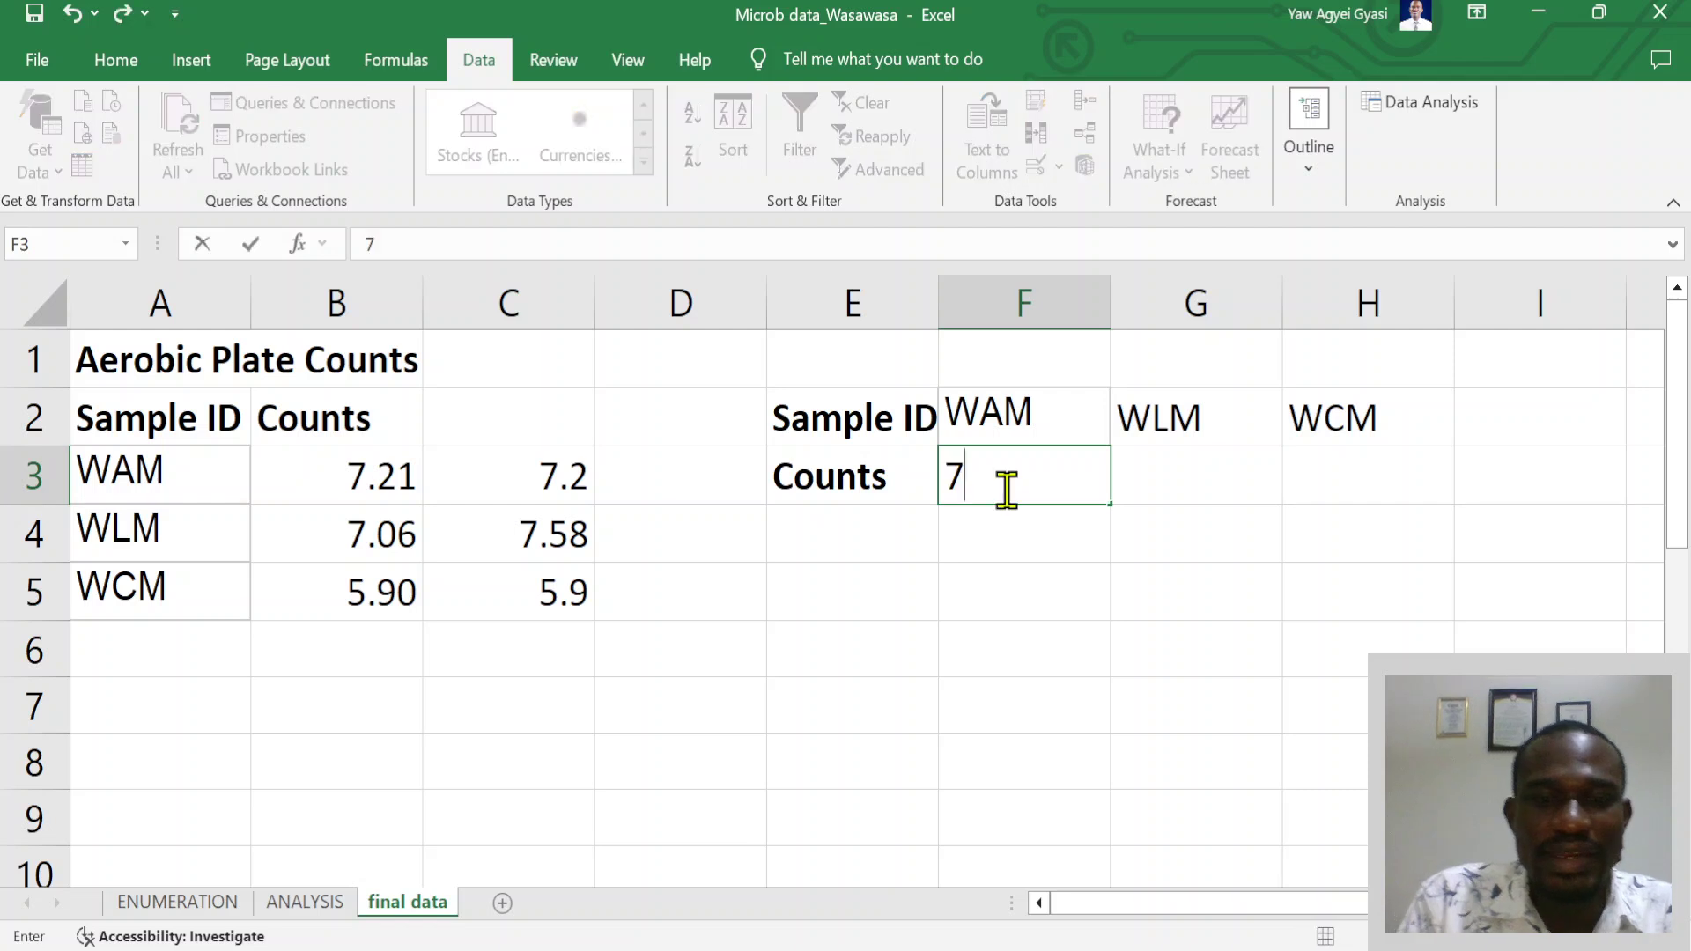
type(".21")
key("Return")
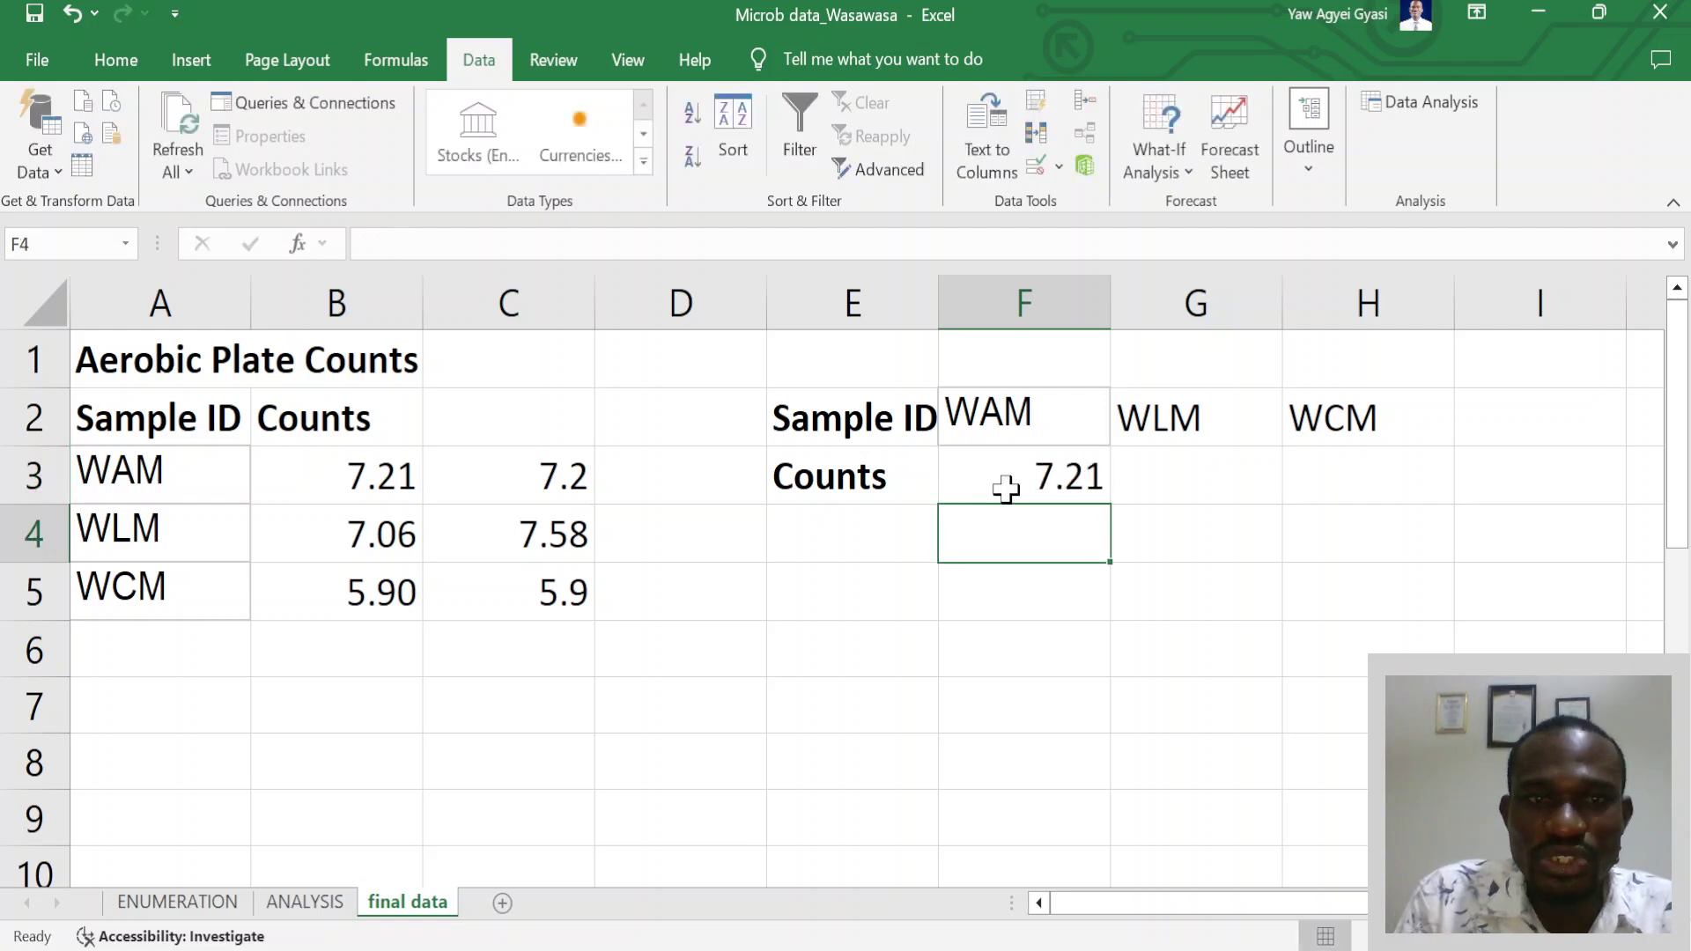
type("7.")
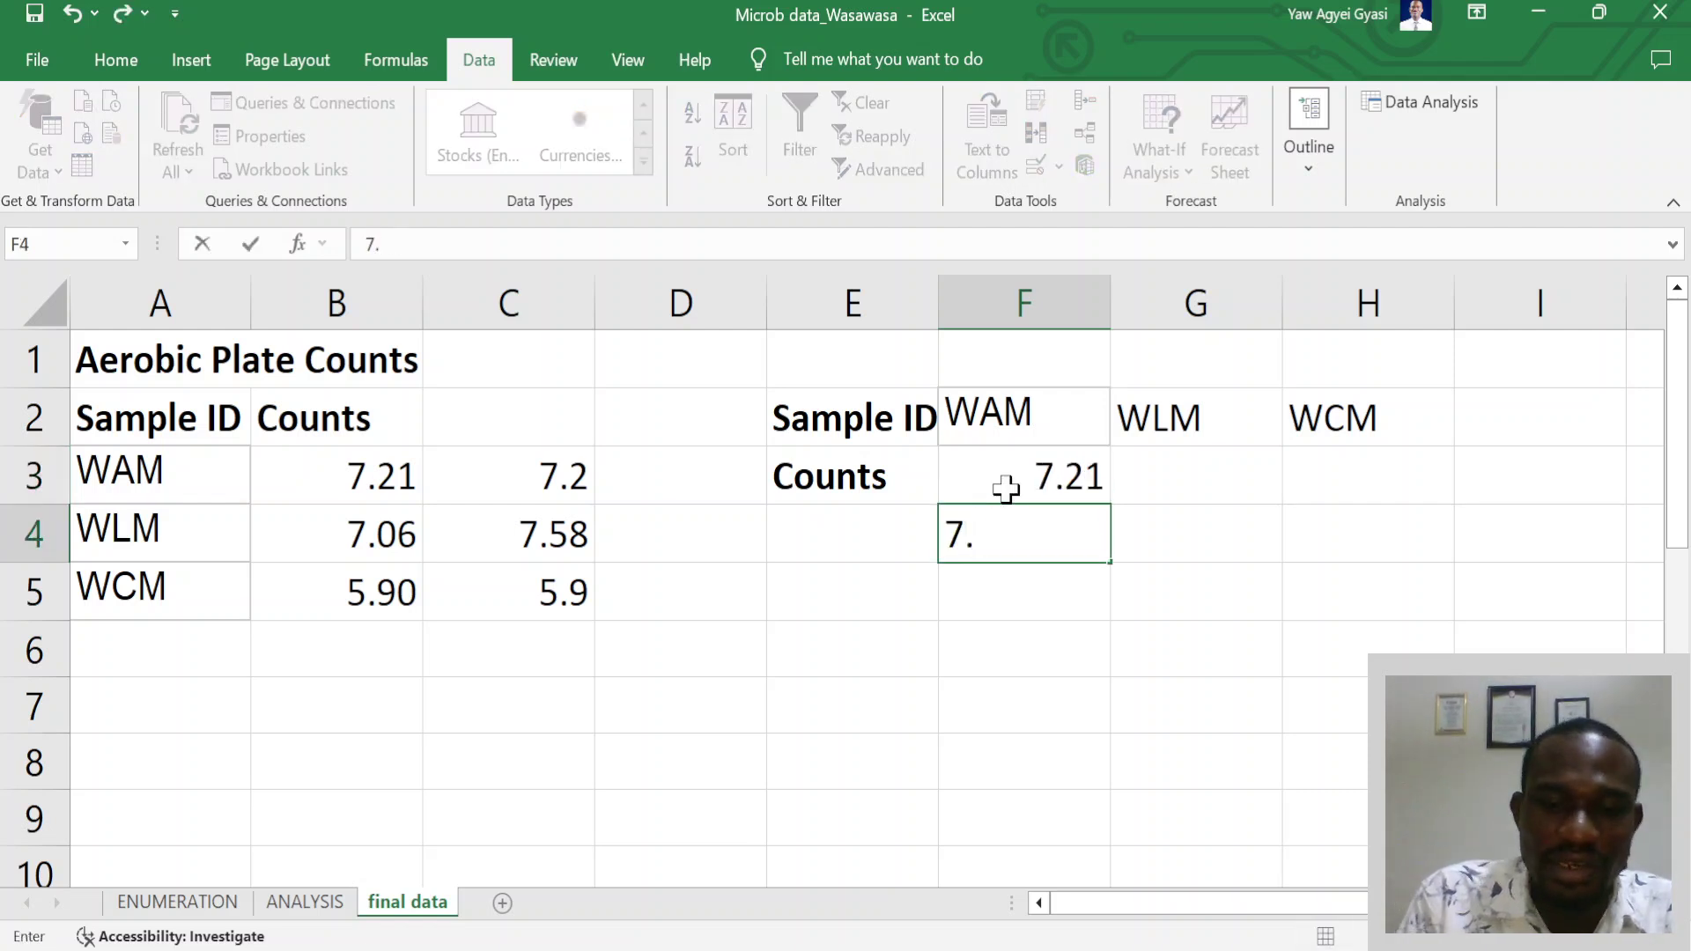
key("Return")
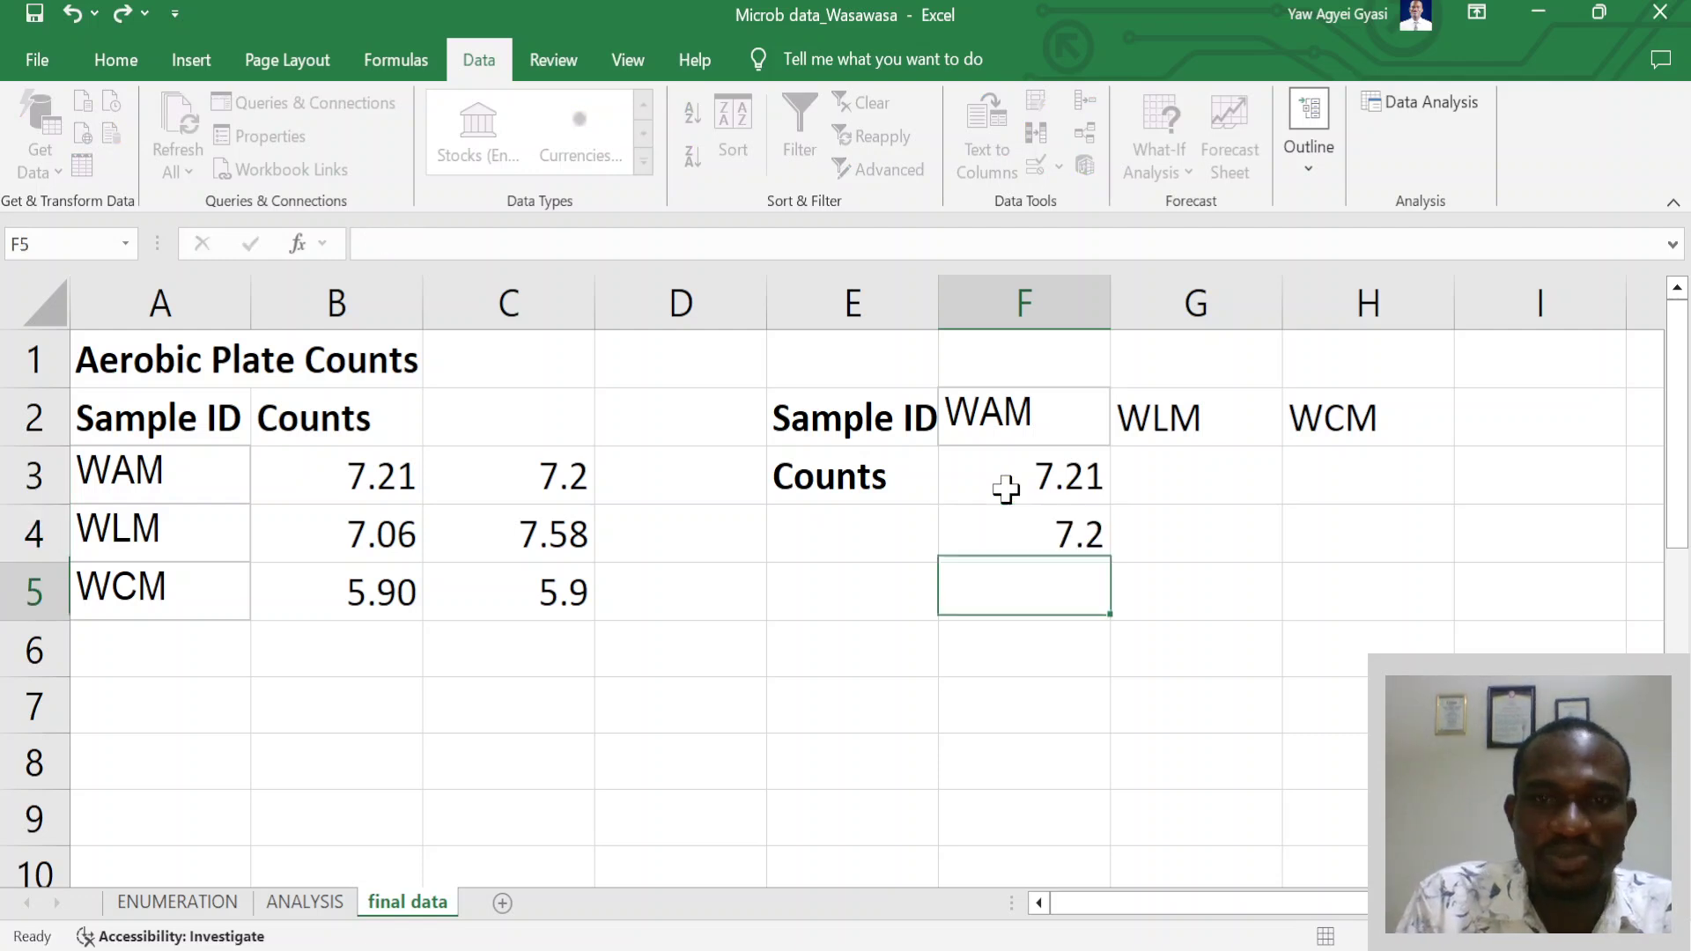
Enter the WLM counts 7.06 and 7.58 in G3 and G4
key("Right")
key("Up")
key("Up")
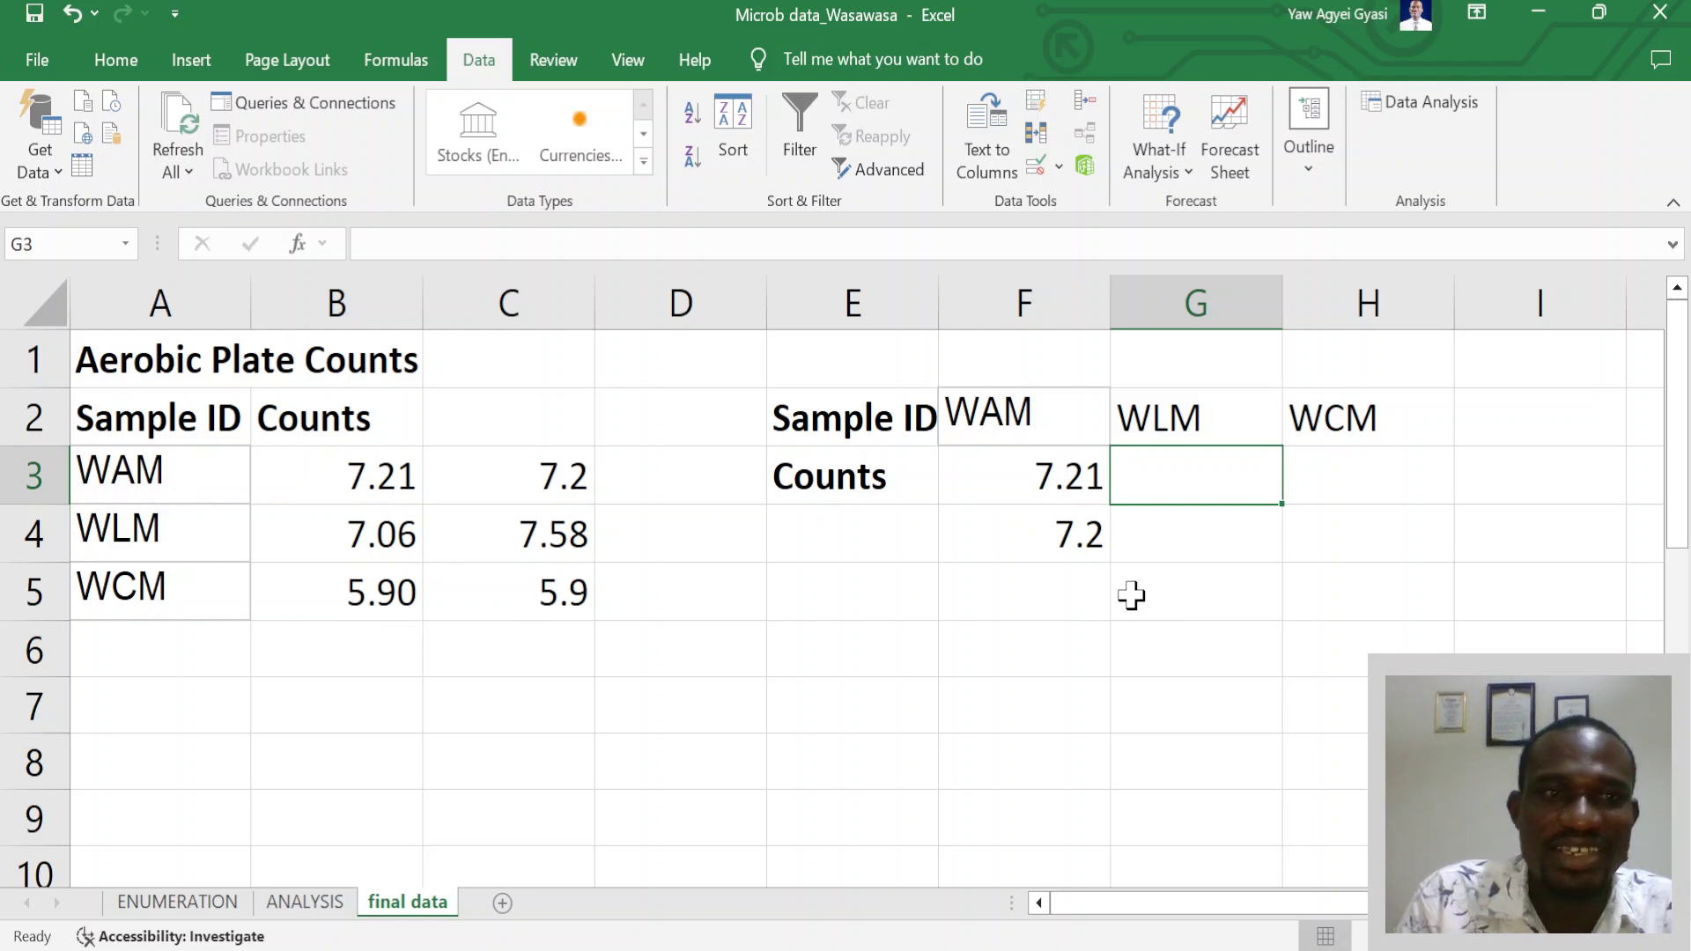
type("7.06")
key("Return")
type("7")
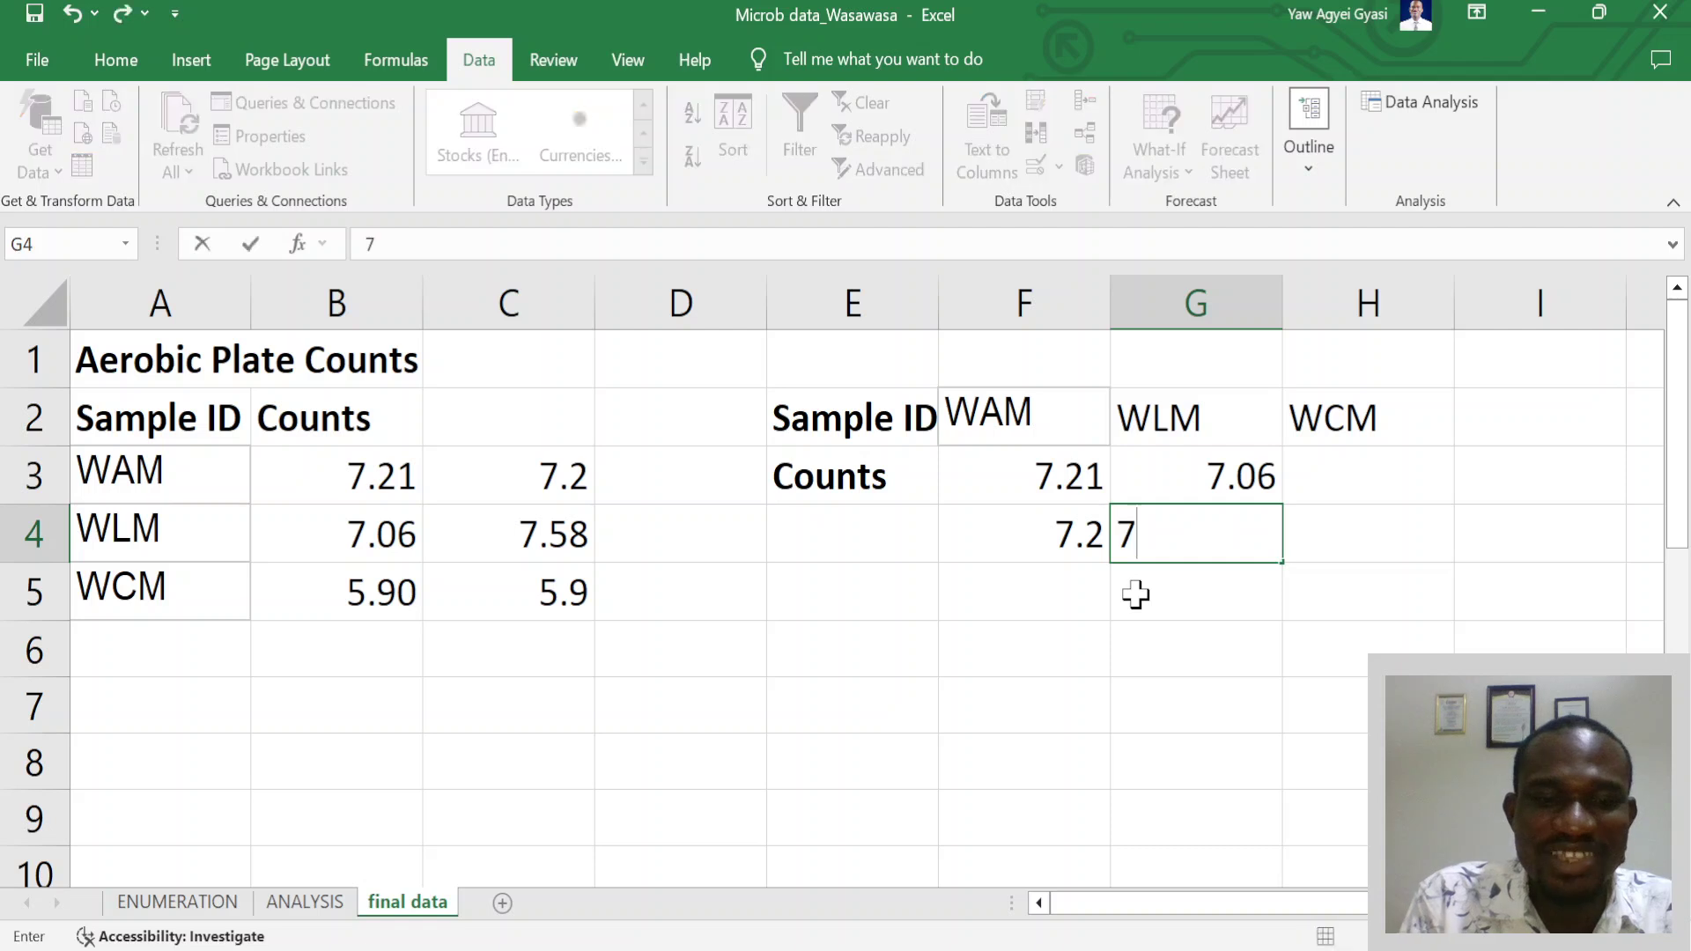
type(".58")
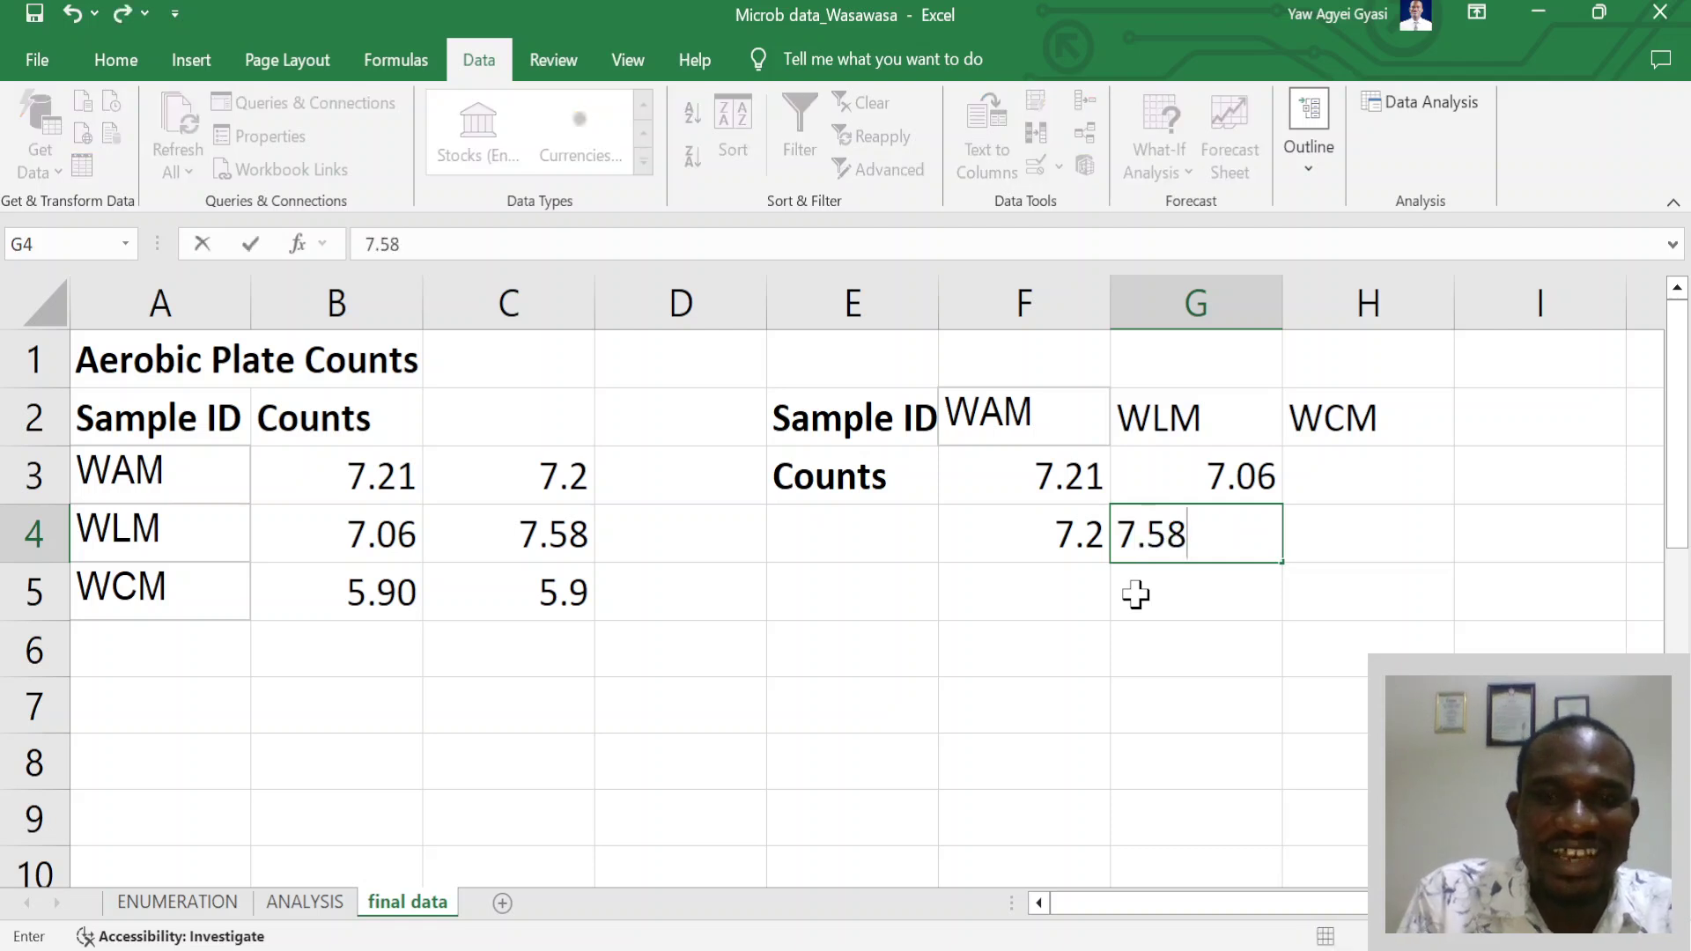
Enter the WCM count 5.9 in both H3 and H4
left_click(1355, 460)
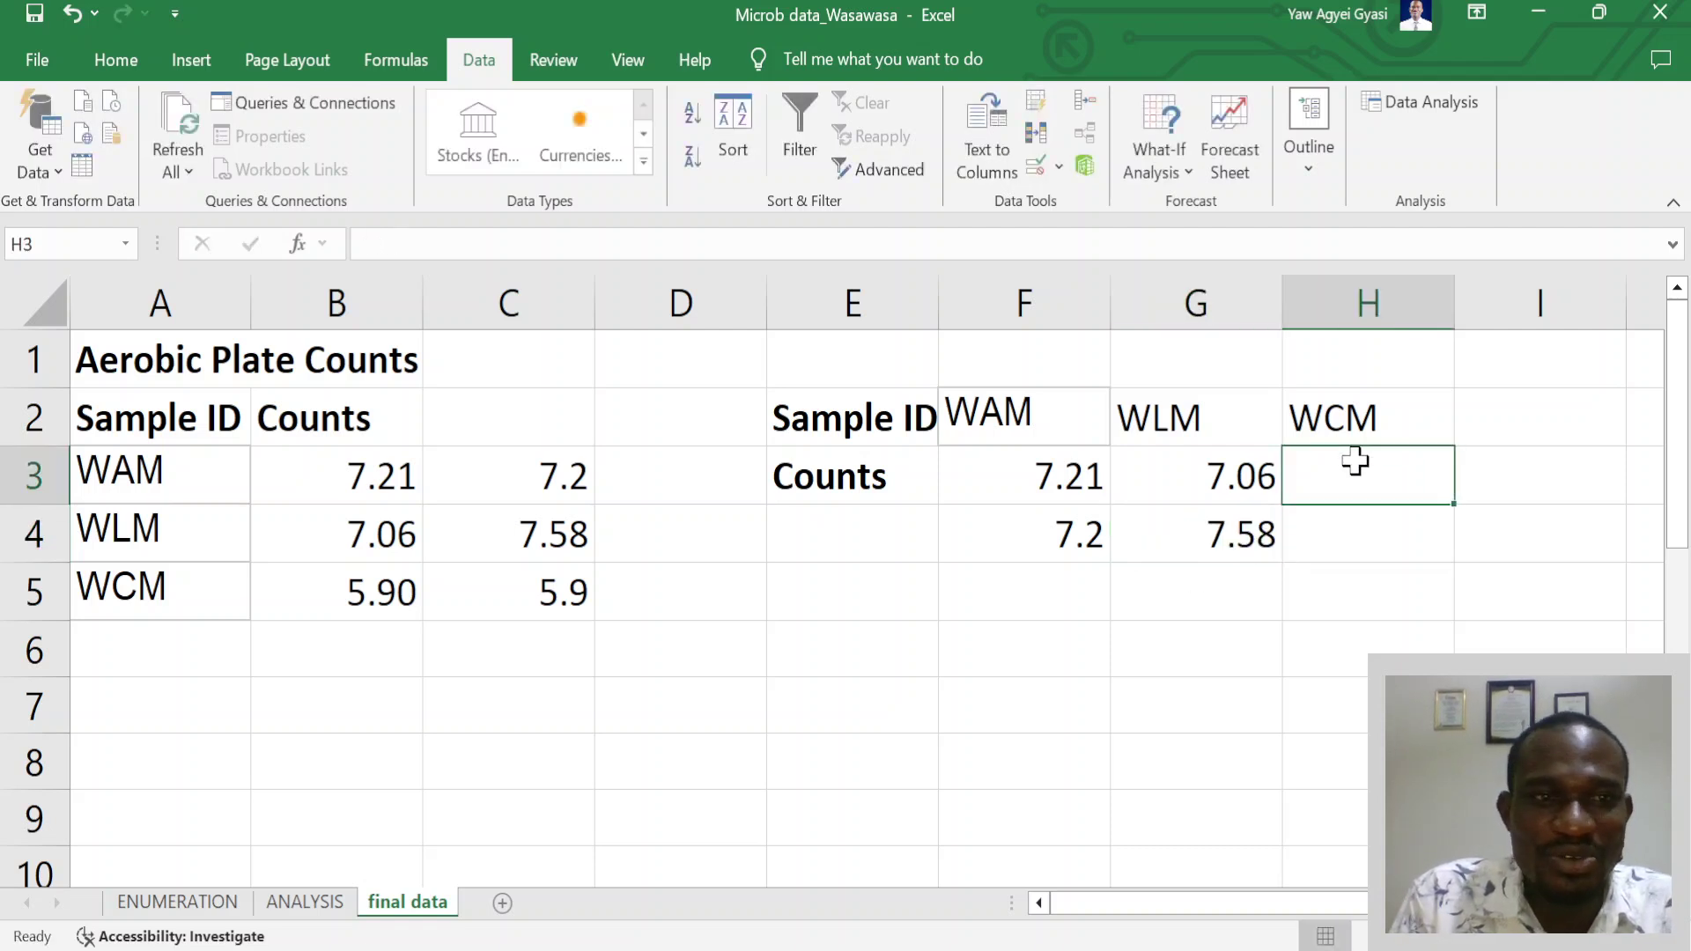
type("5.9")
key("Return")
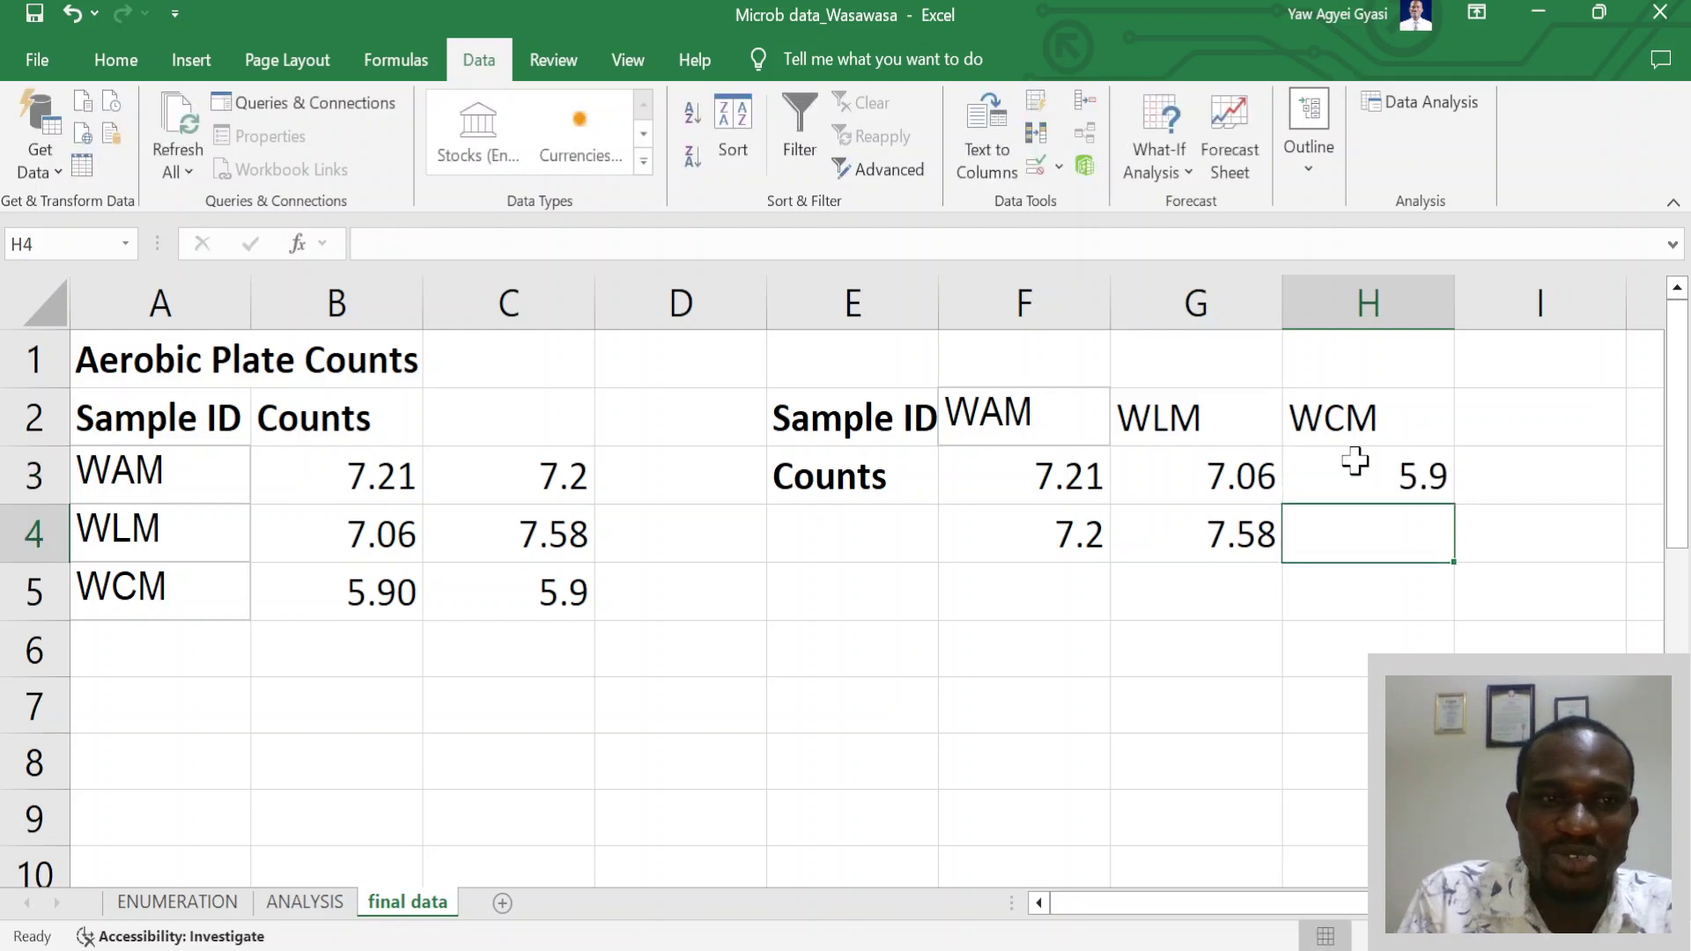
type("5.9")
key("Return")
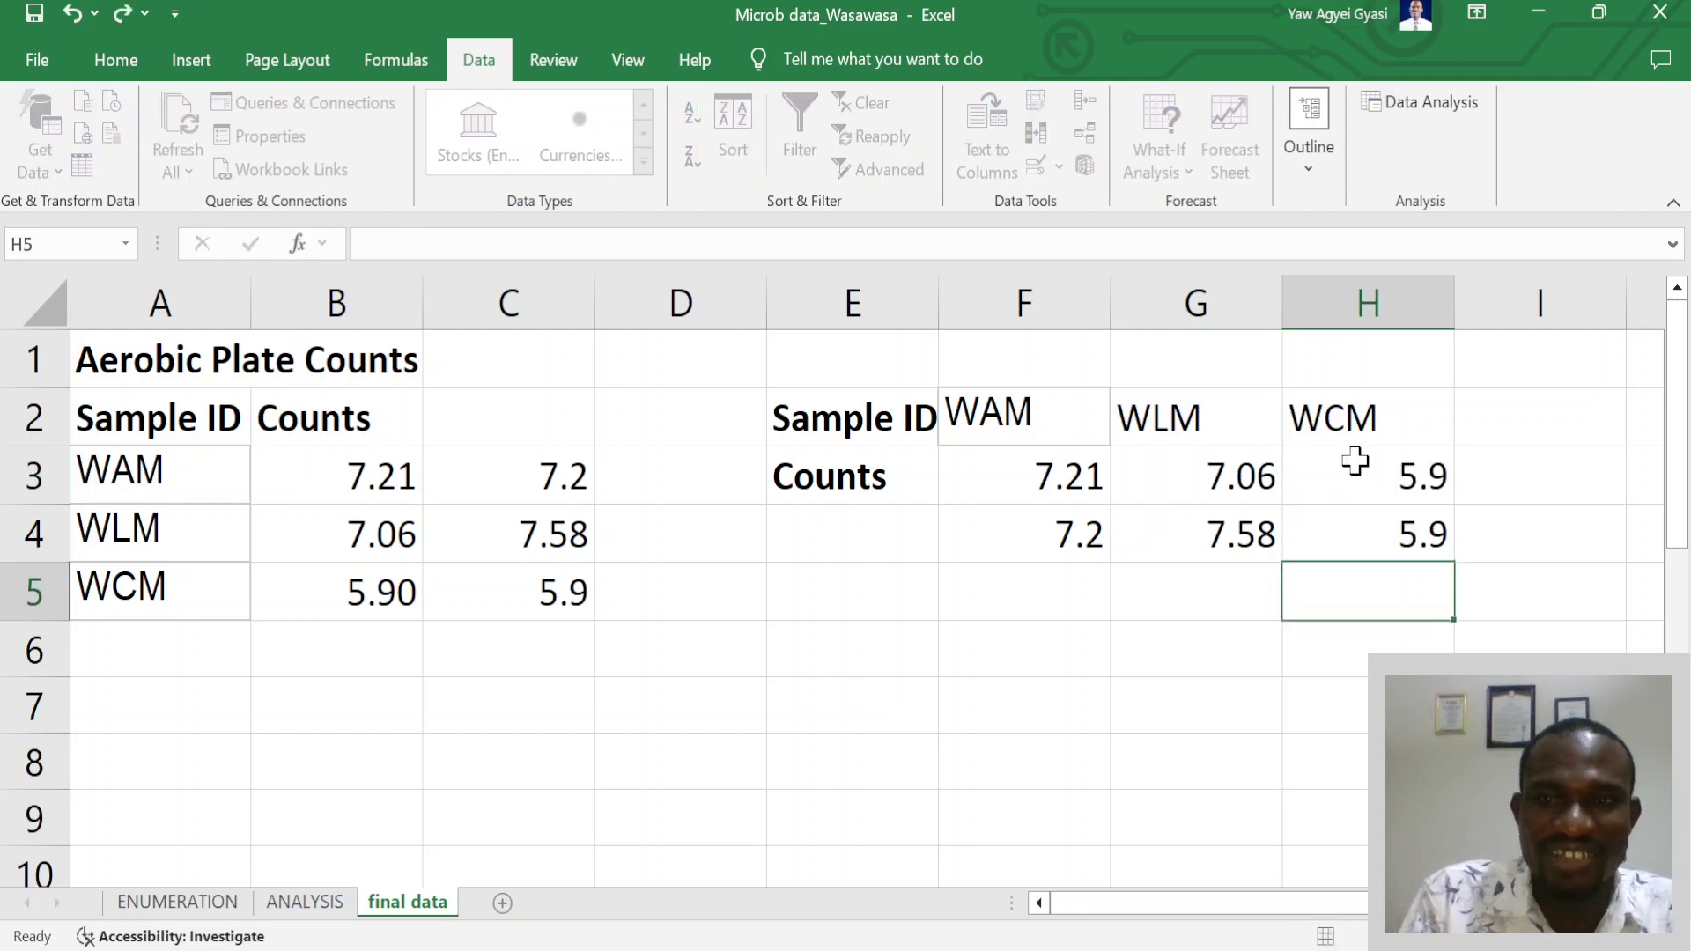
Select the sample IDs and counts in A3:C5 of the first table and open the Data Analysis tool
left_click(516, 645)
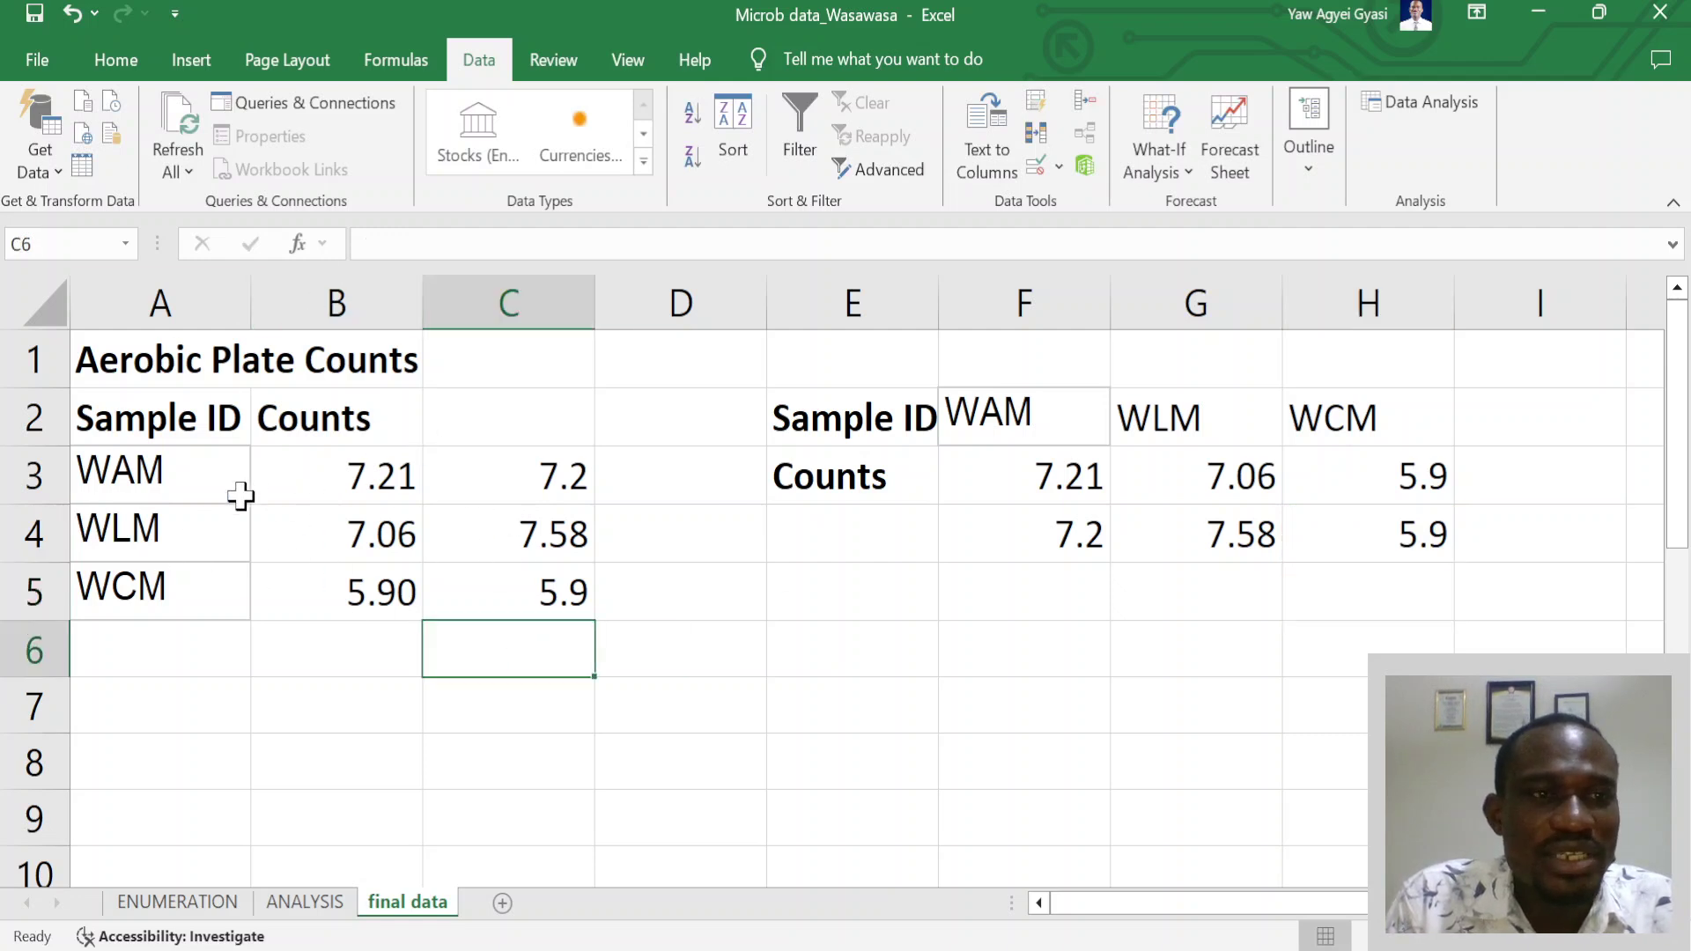
left_click_drag(132, 480, 453, 593)
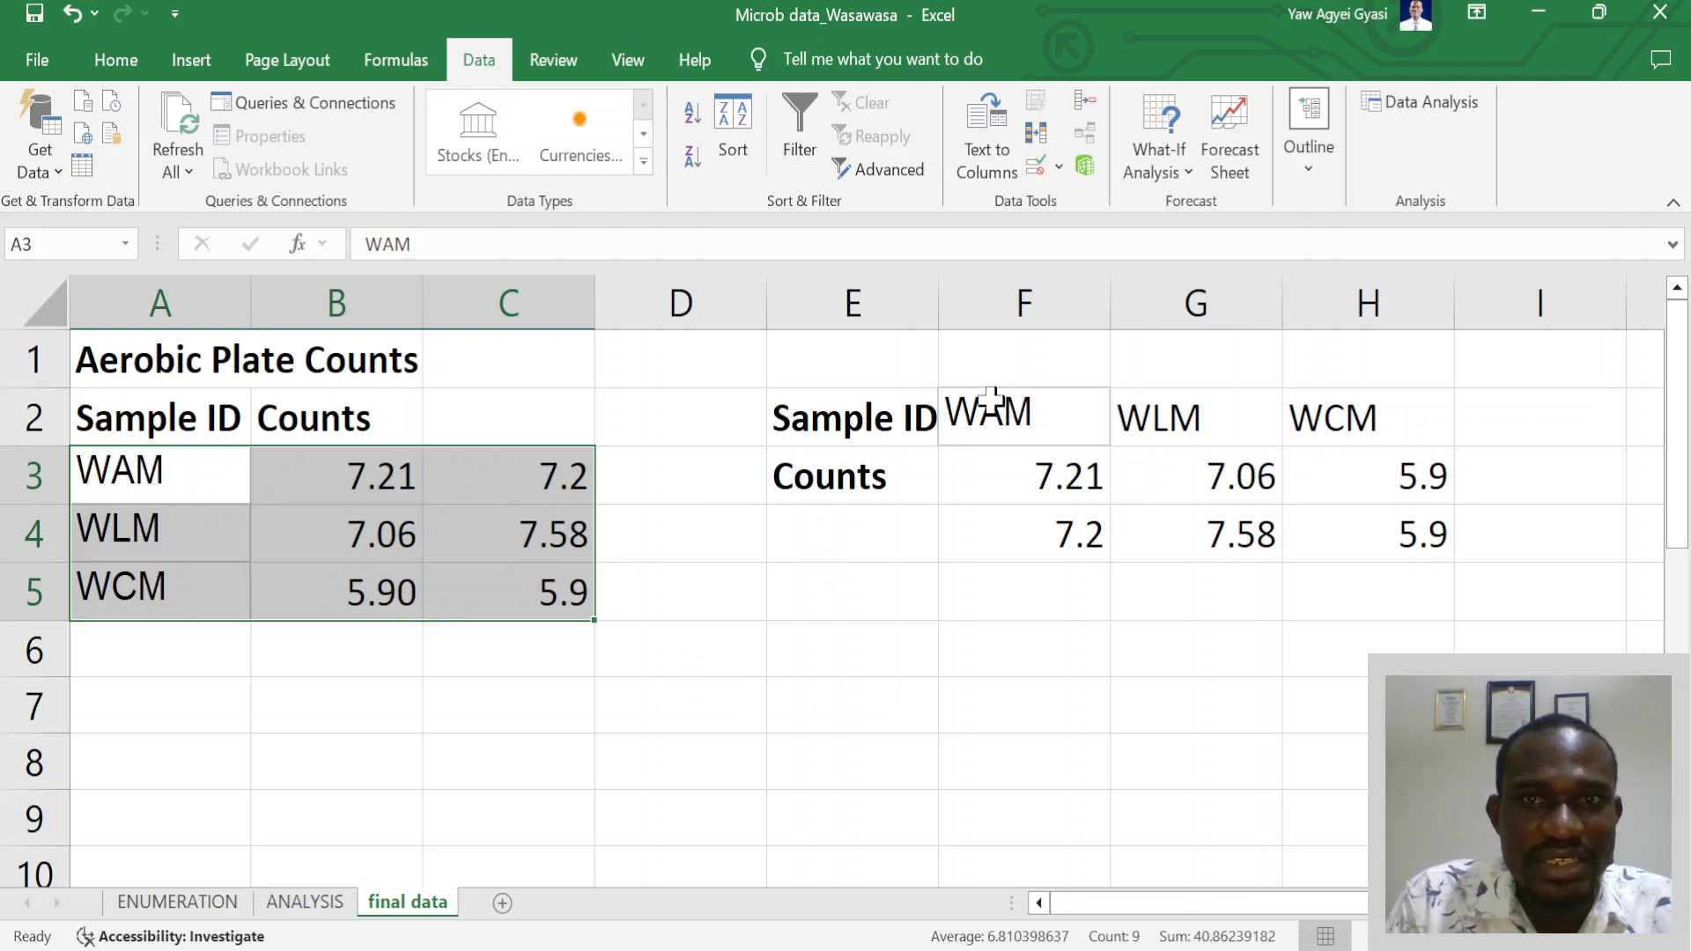
left_click(107, 68)
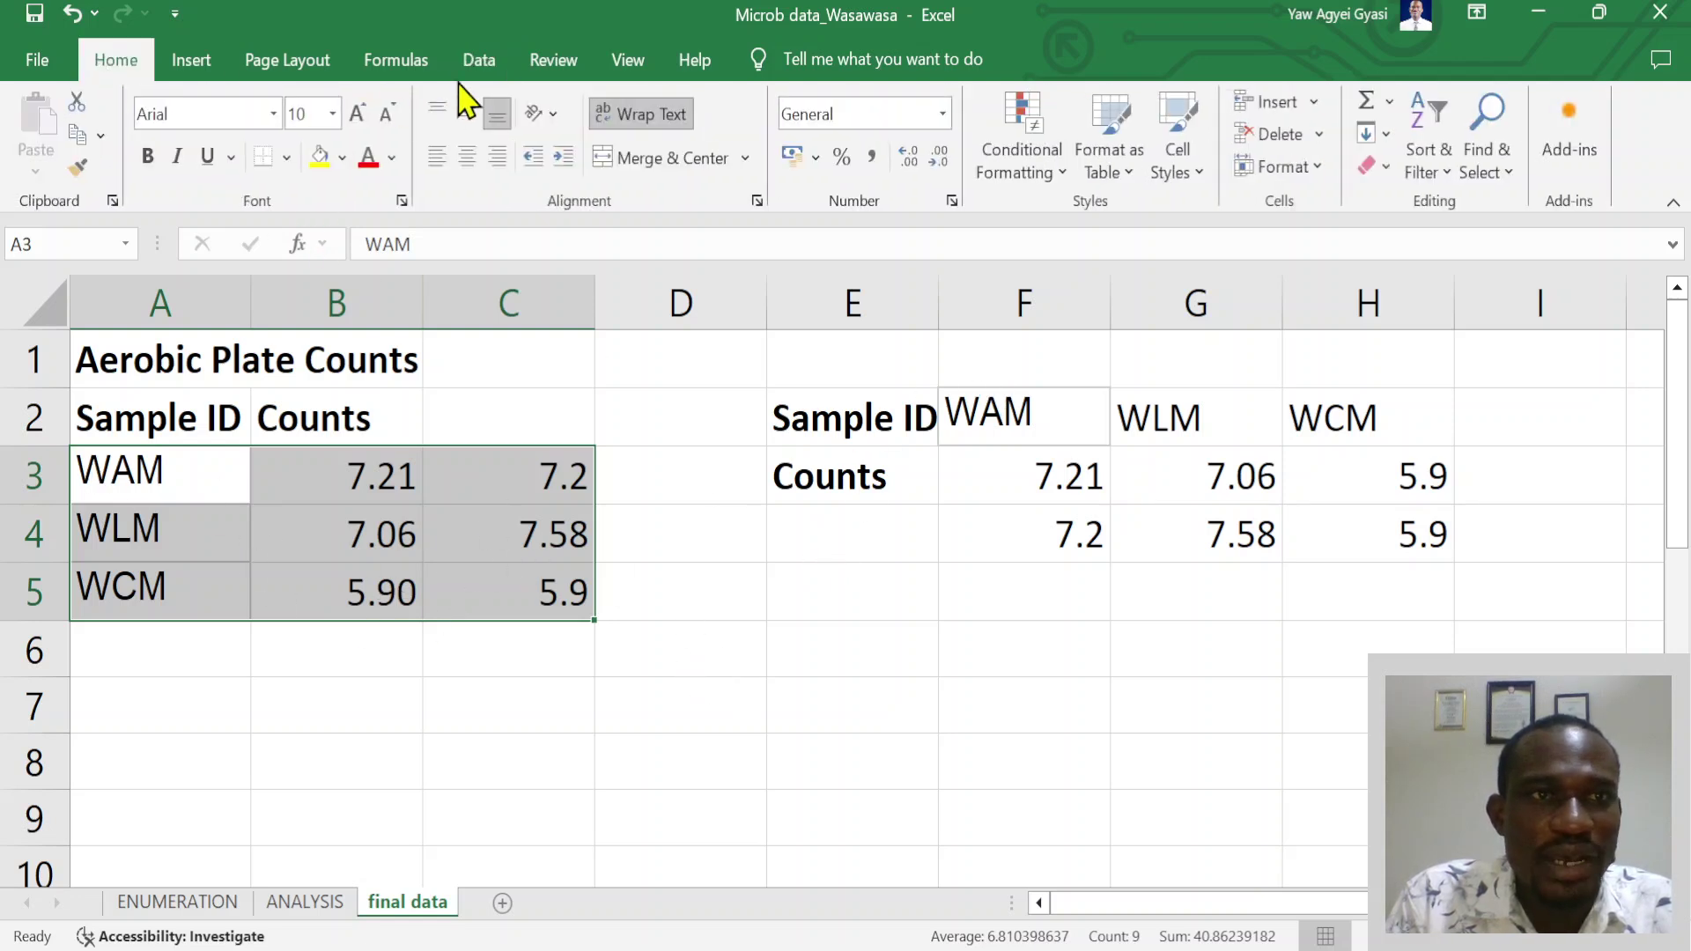
left_click(480, 63)
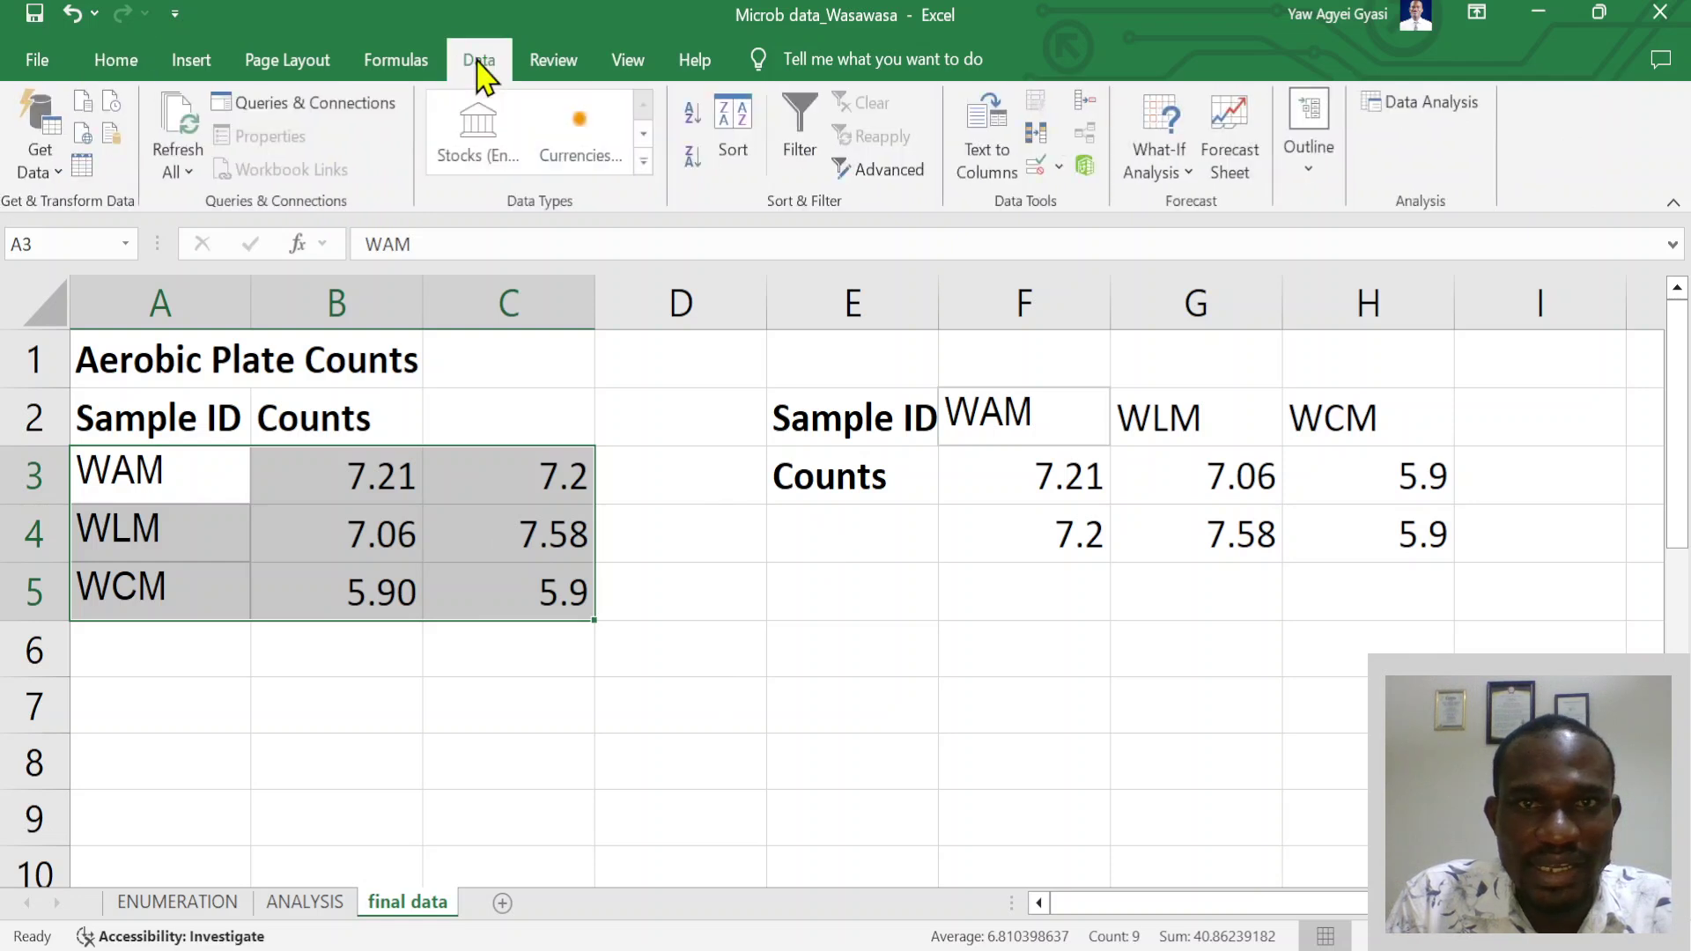
left_click(1407, 106)
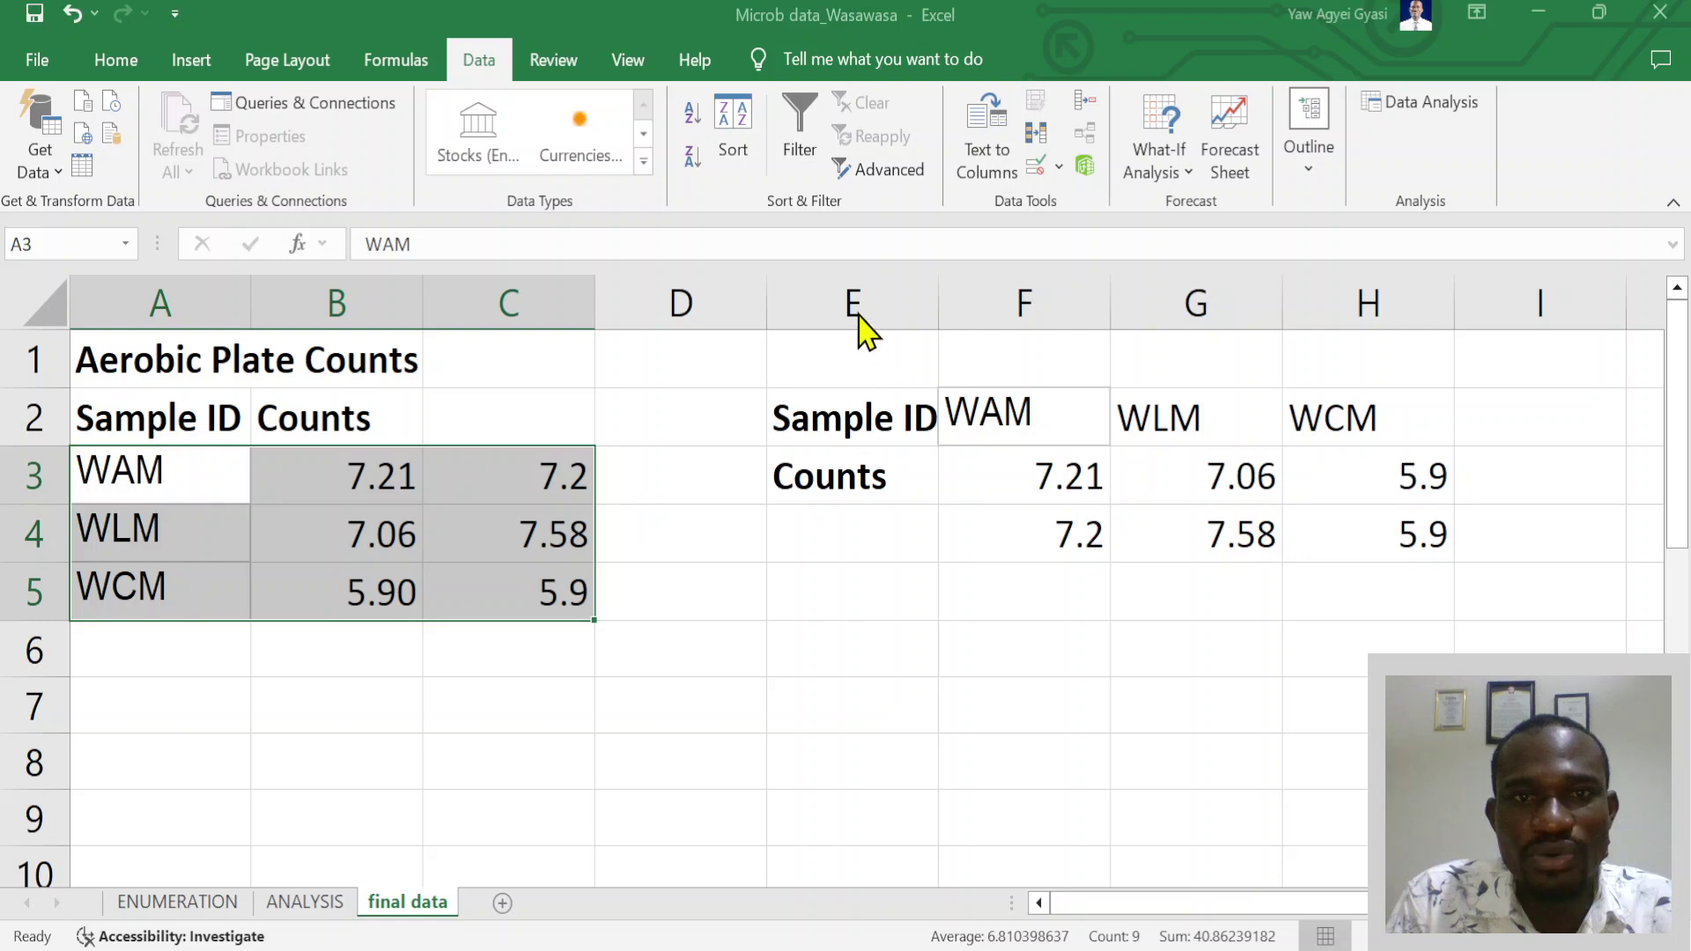
key("BackSpace")
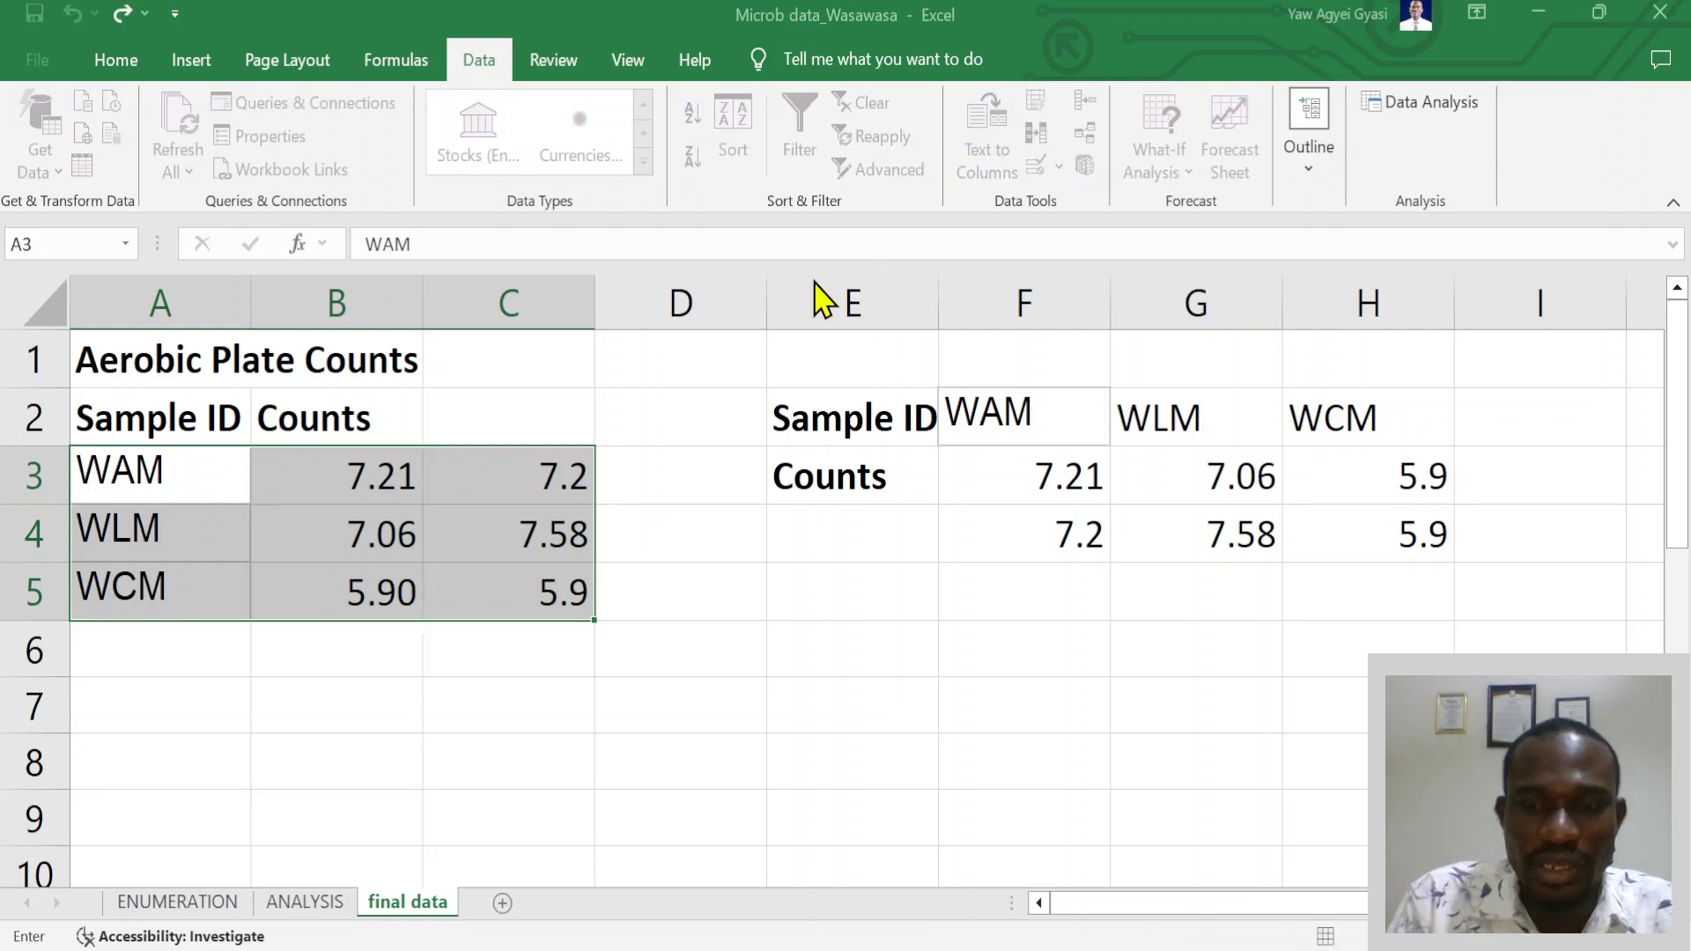
left_click_drag(335, 487, 570, 582)
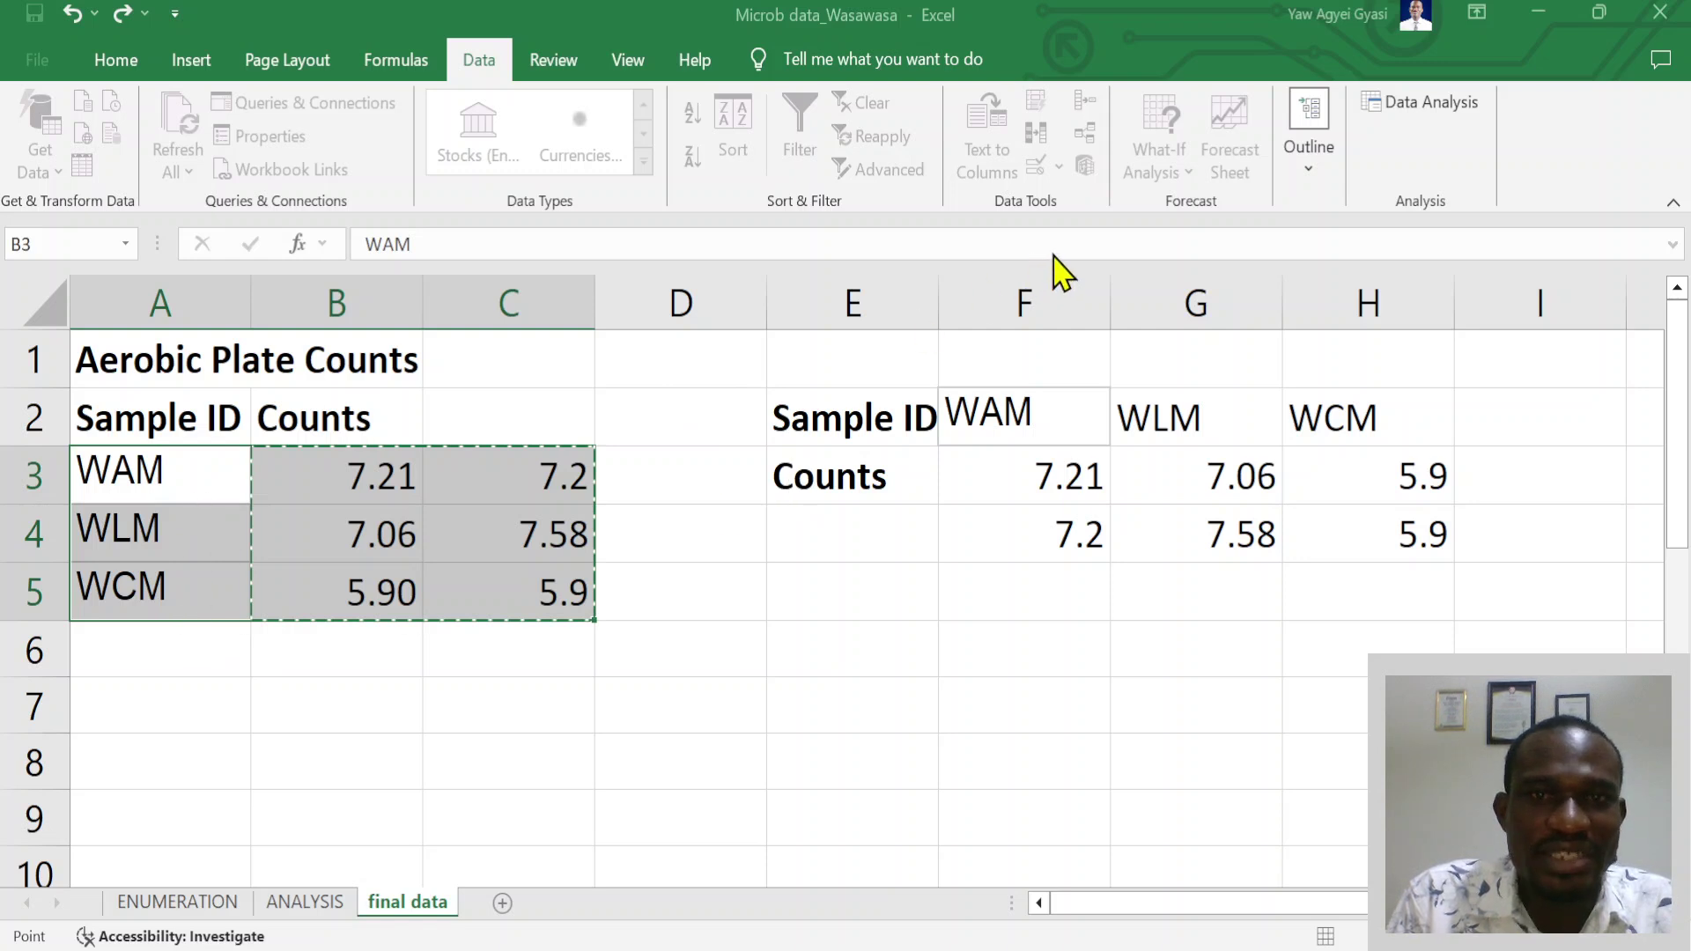
key("Escape")
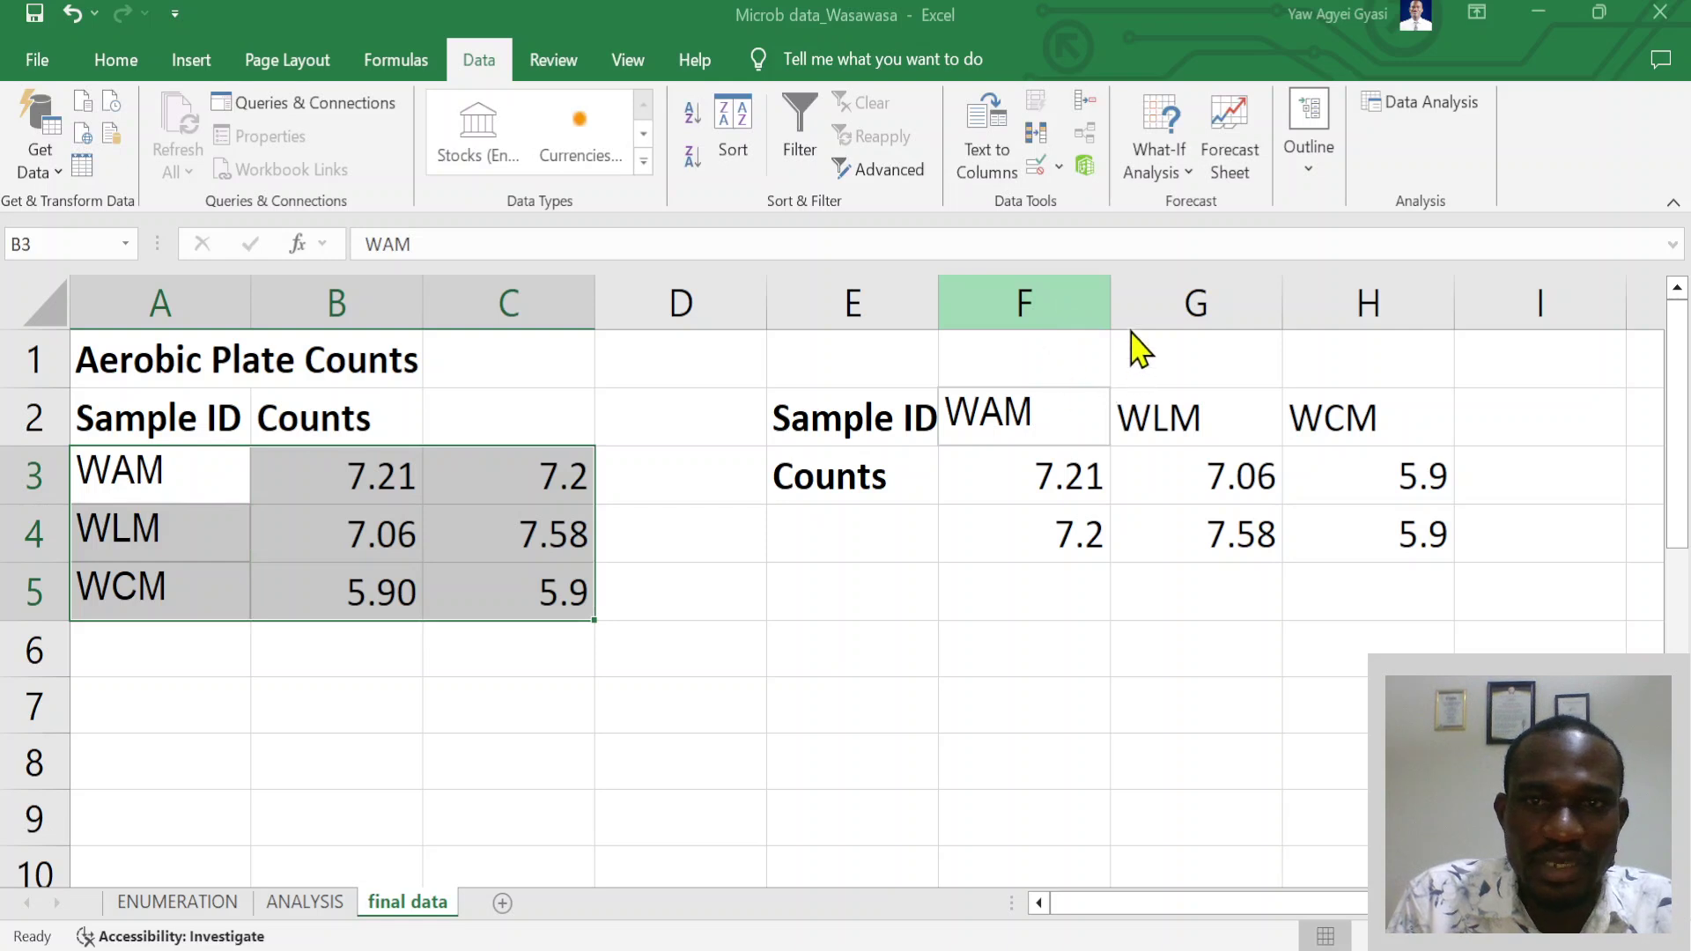
Run Descriptive Statistics on A3:C5, grouped by rows with the sample IDs as labels, outputting summary statistics to a new sheet named DESCRIPTIVES
left_click_drag(112, 484, 474, 583)
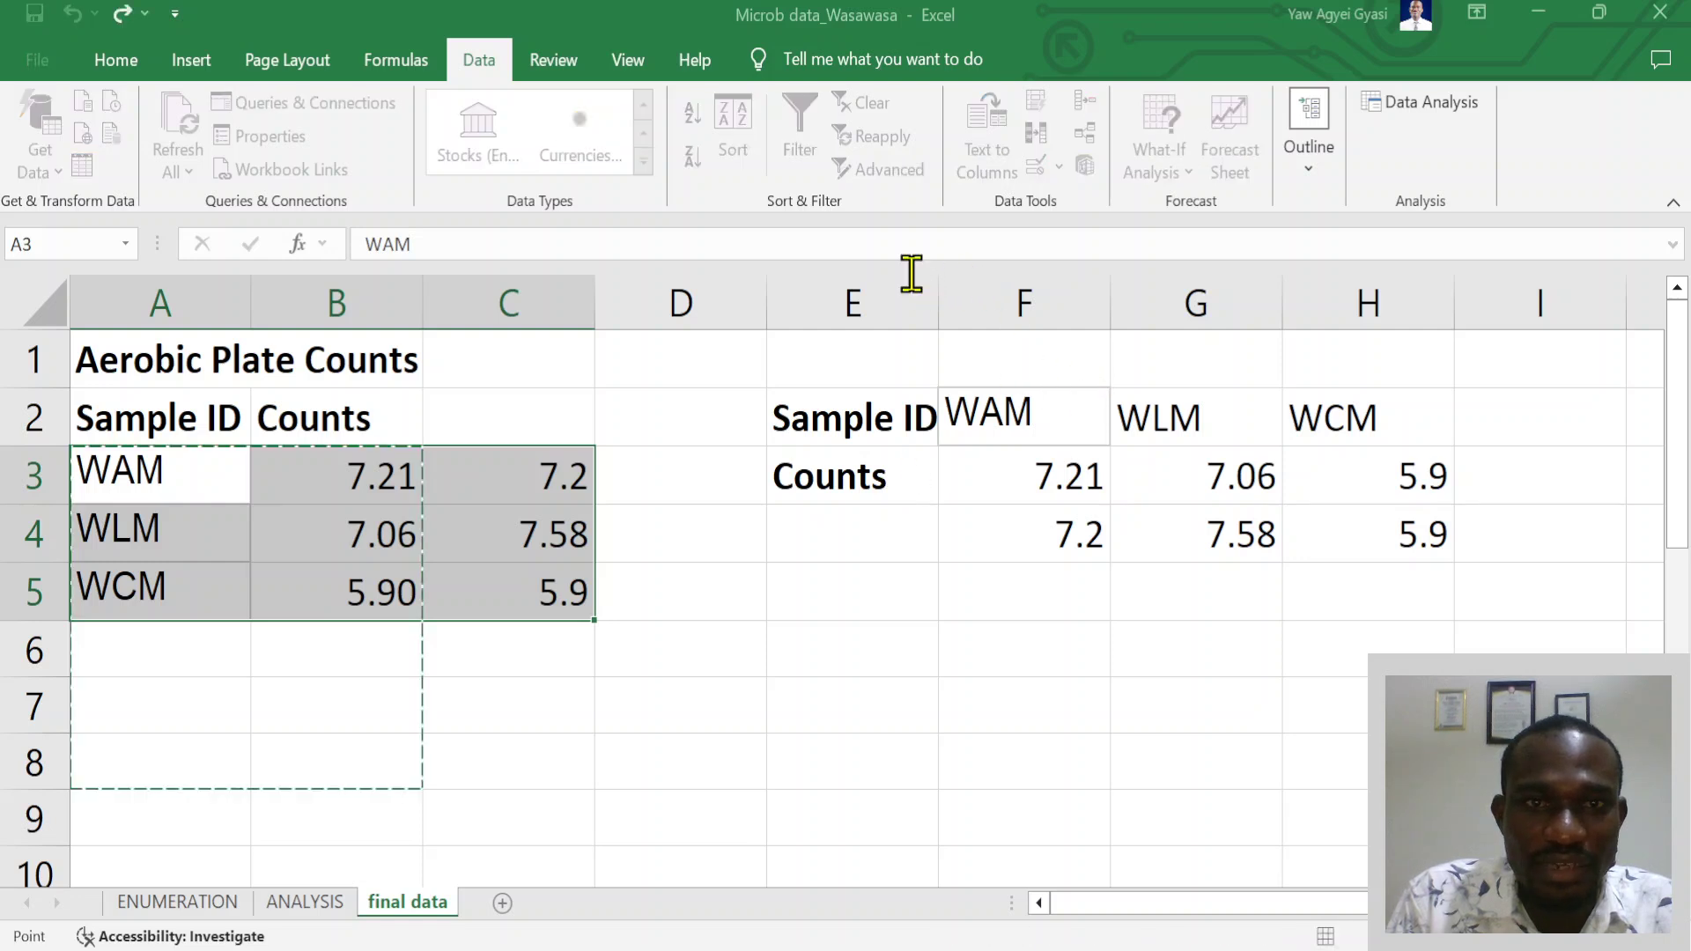
left_click_drag(200, 472, 495, 577)
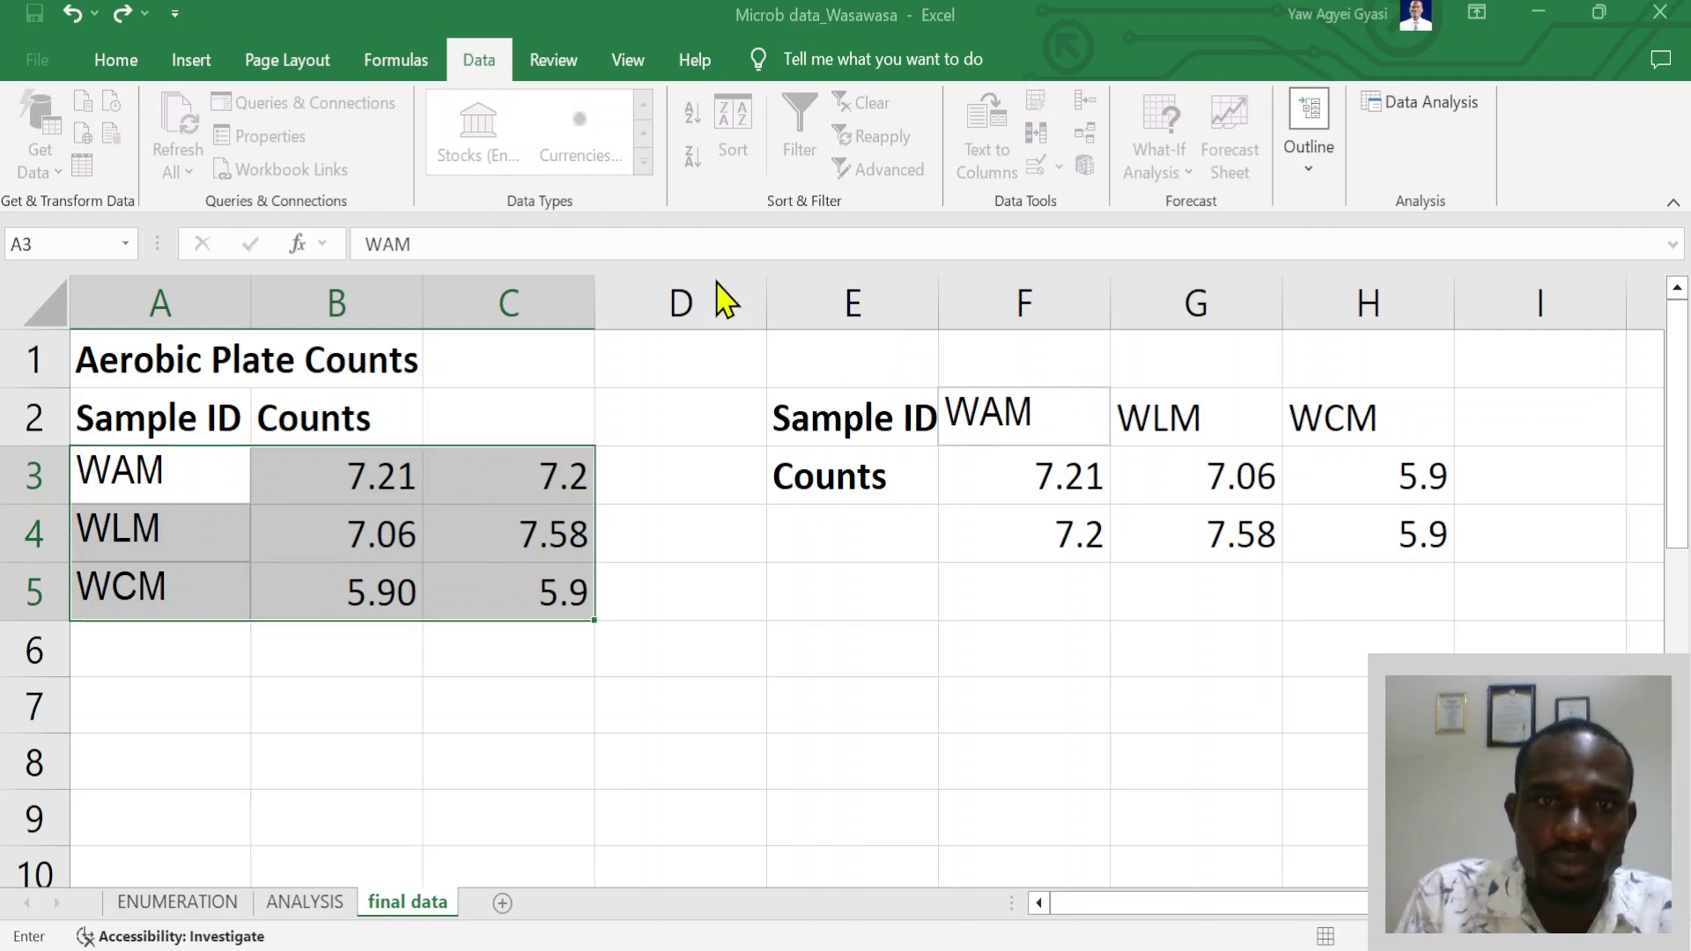
left_click_drag(174, 479, 496, 578)
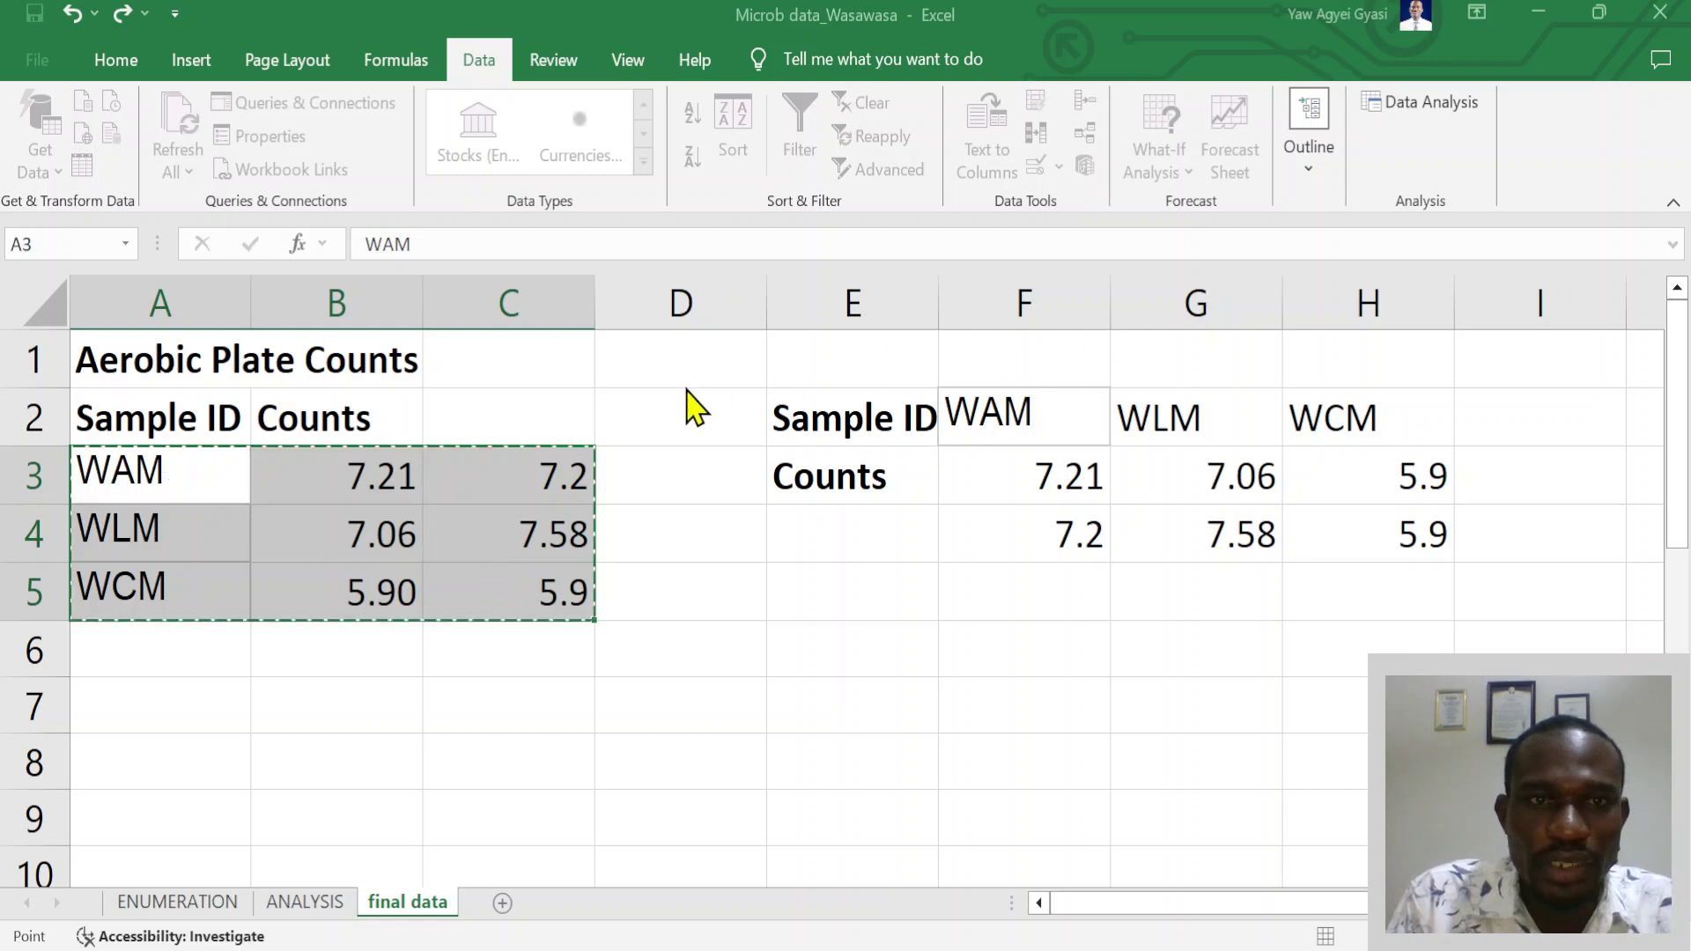
left_click(890, 499)
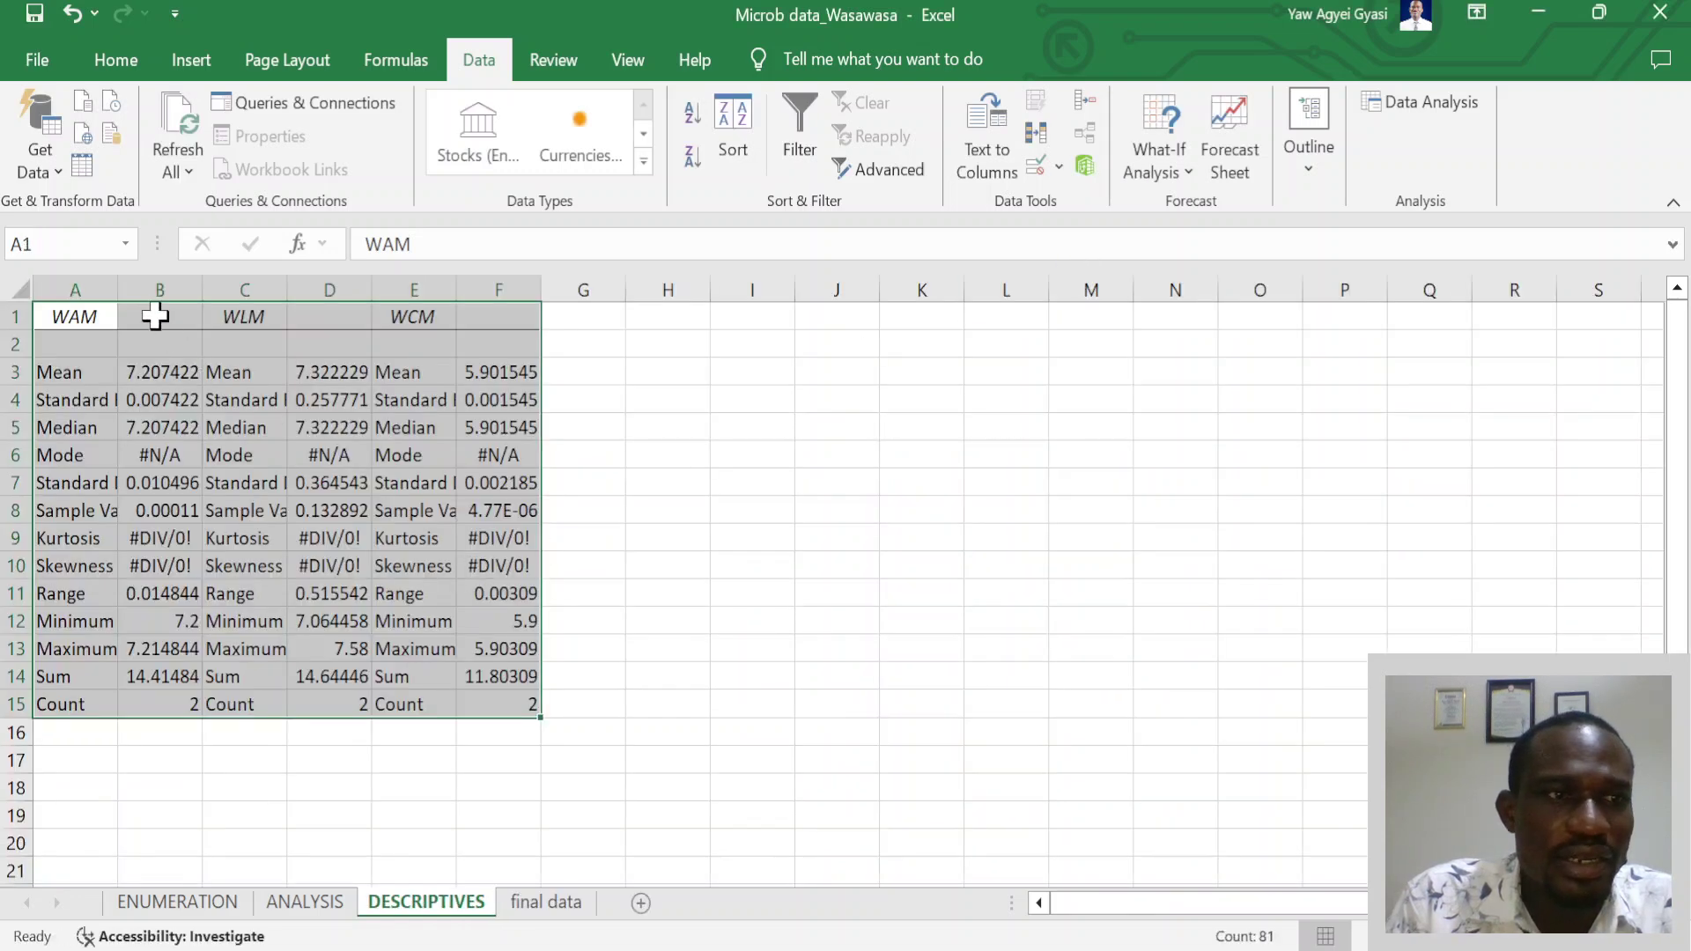
Autofit the widths of columns A to D and F on the DESCRIPTIVES sheet
double_click(117, 280)
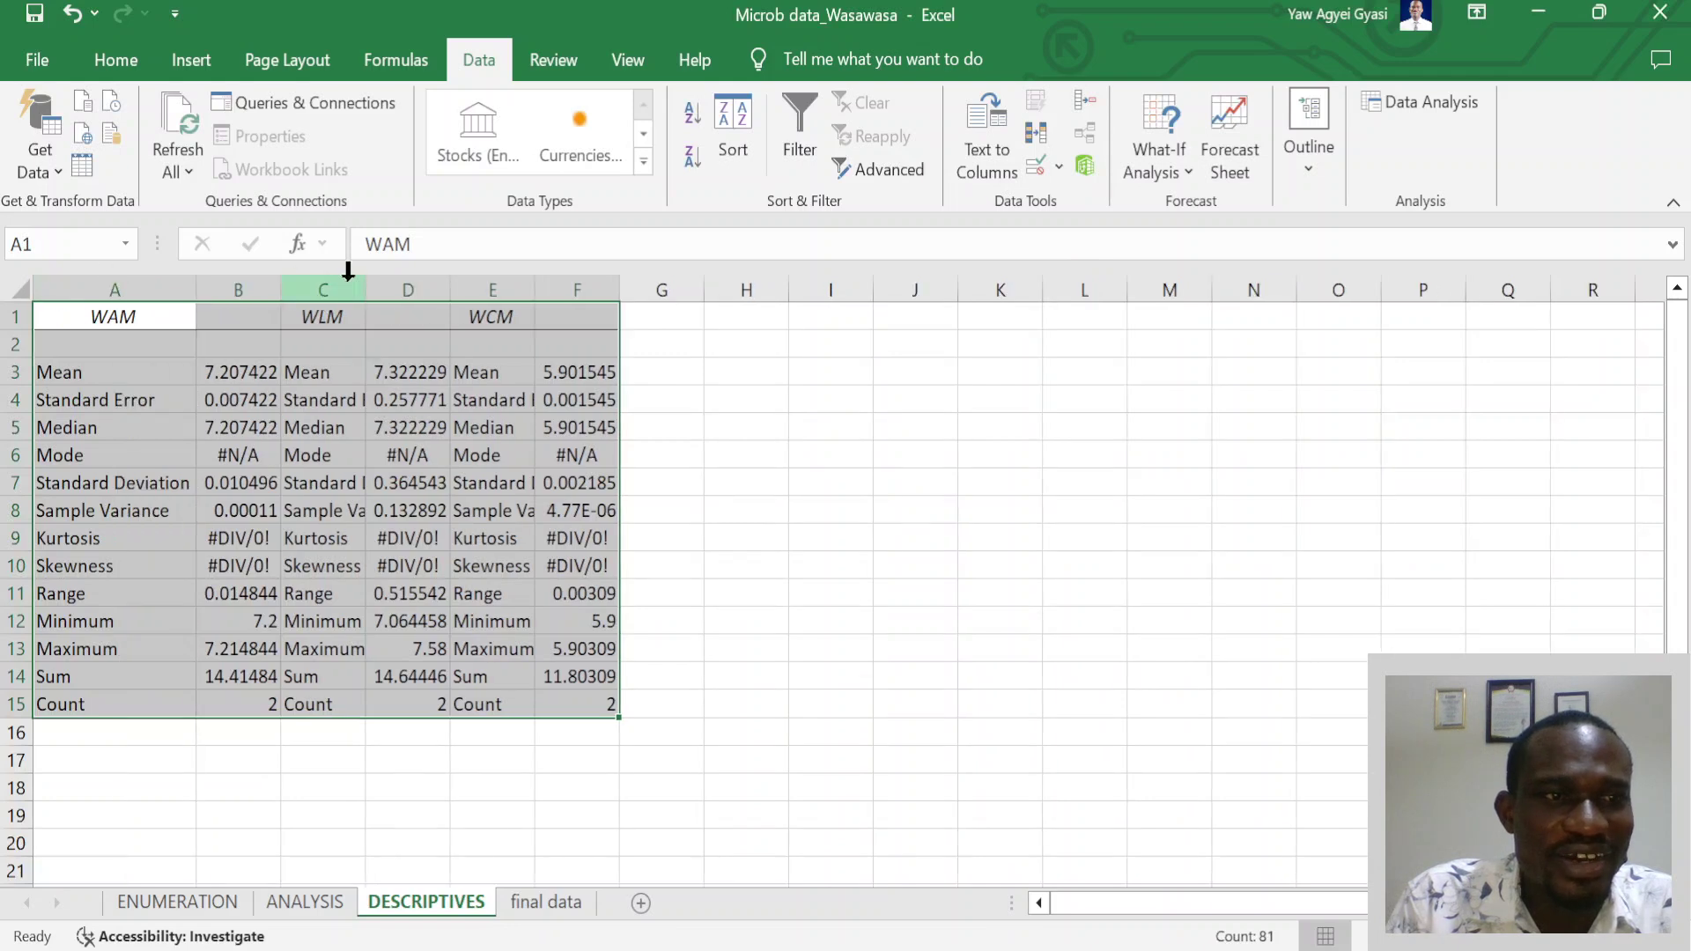
left_click(236, 289)
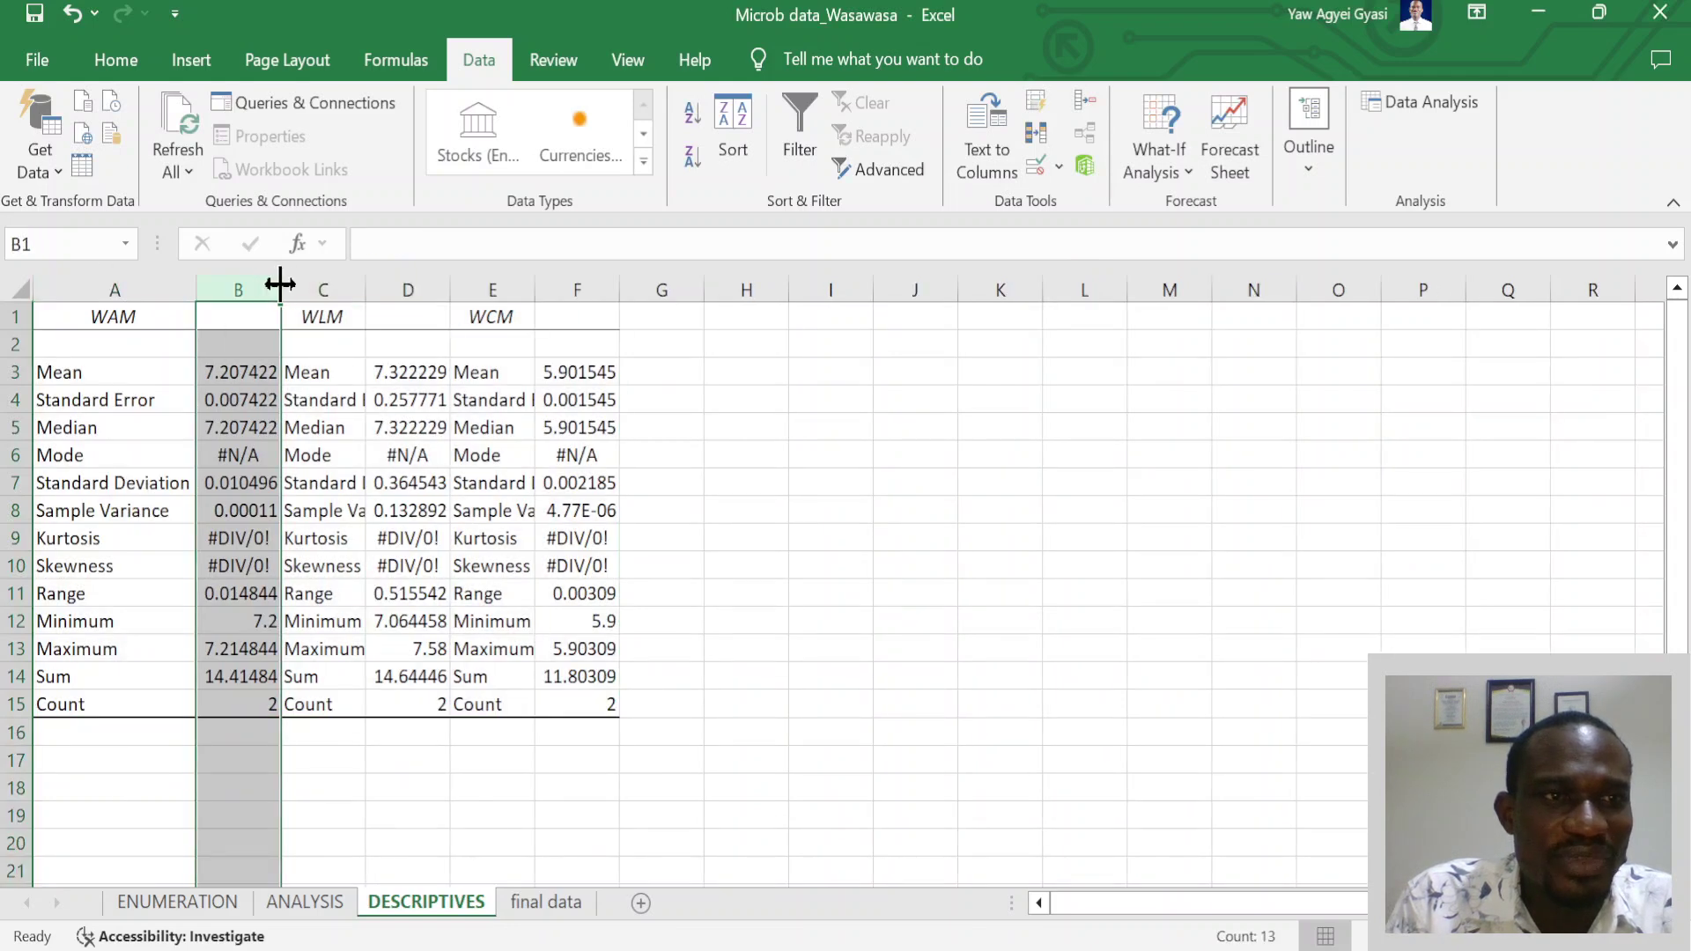
double_click(280, 284)
double_click(392, 284)
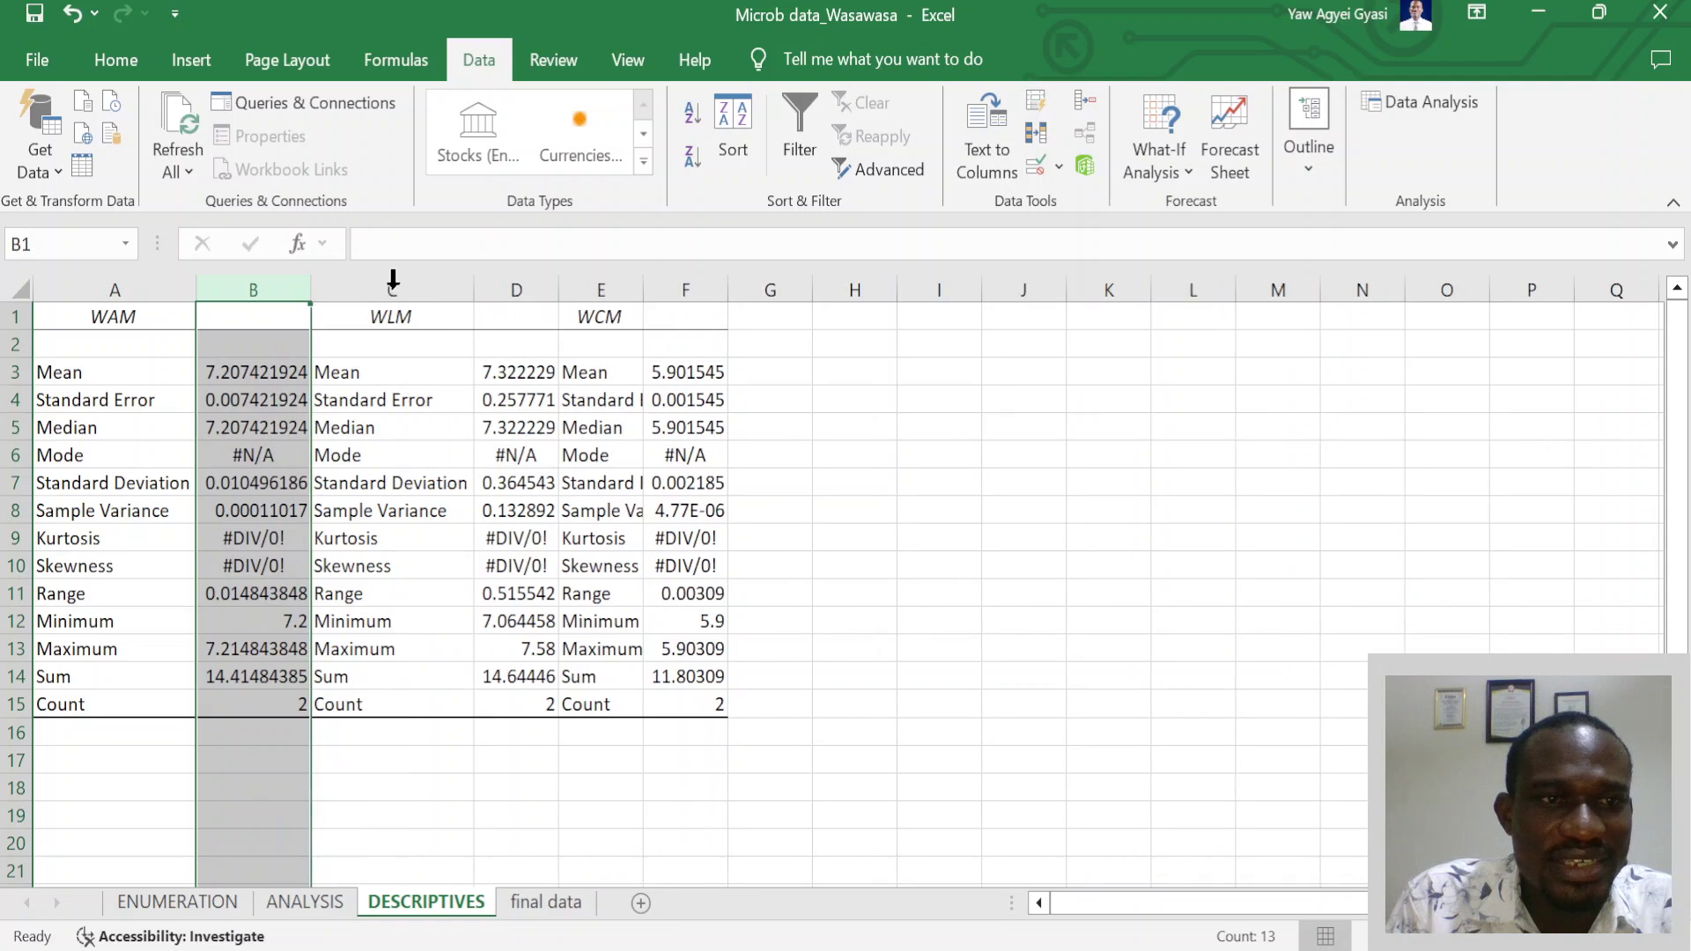
double_click(560, 284)
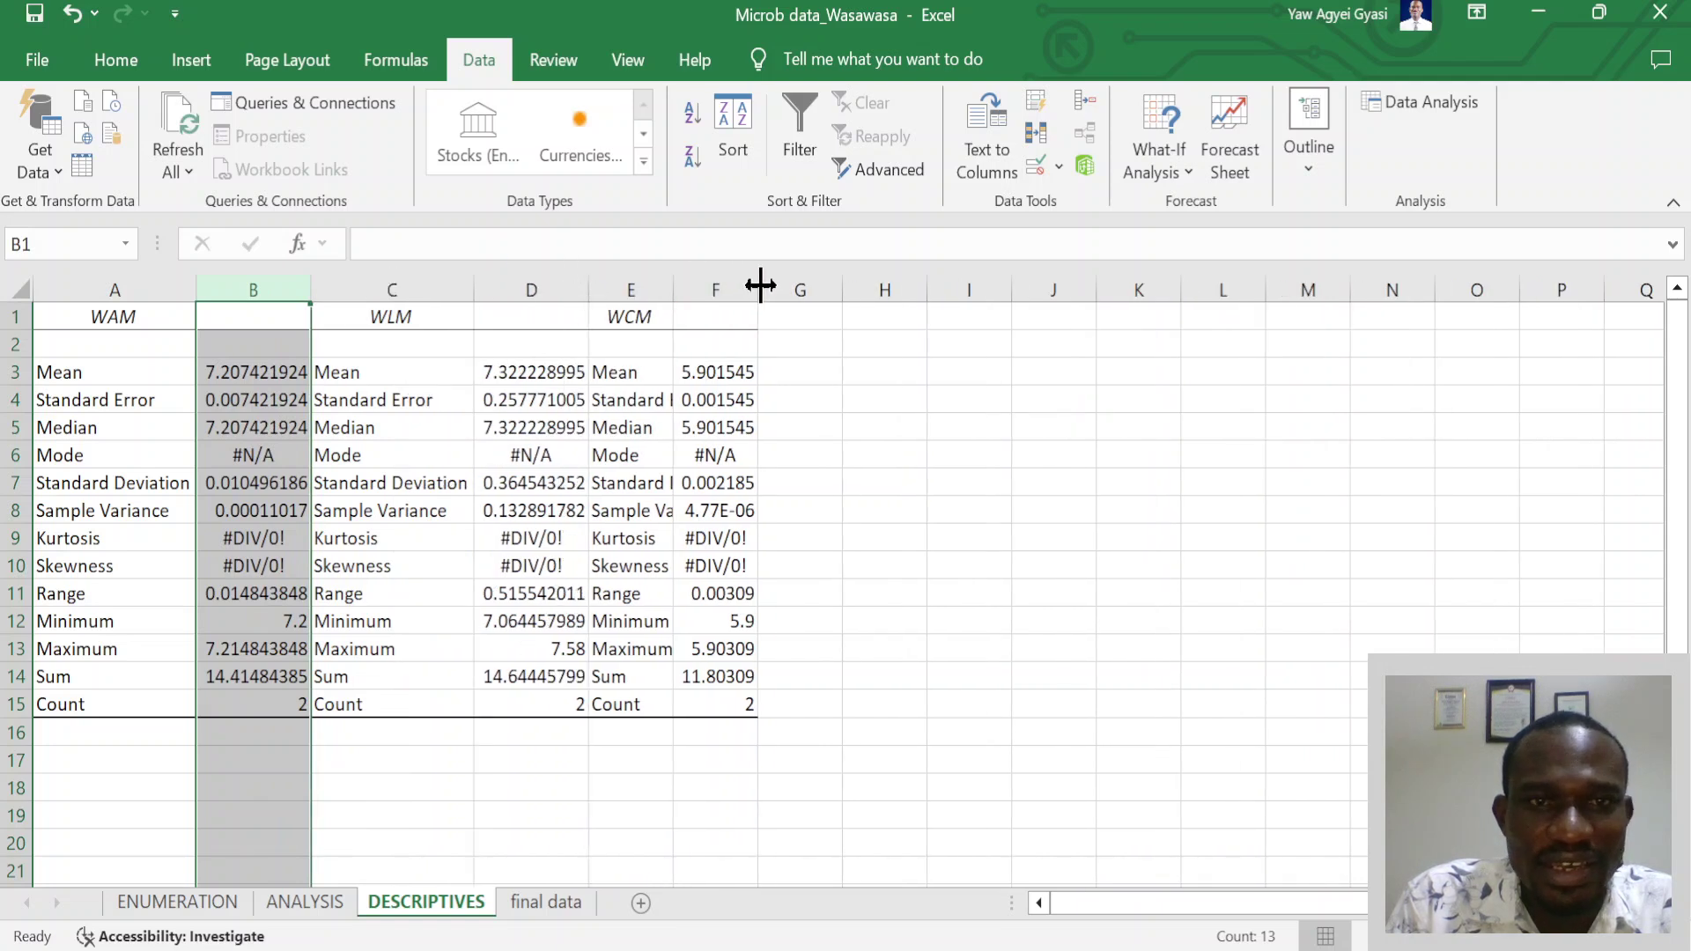
double_click(759, 282)
Examine the WAM descriptive statistics, including mean, standard error, standard deviation, sample variance, minimum and count
left_click(95, 363)
left_click(113, 324)
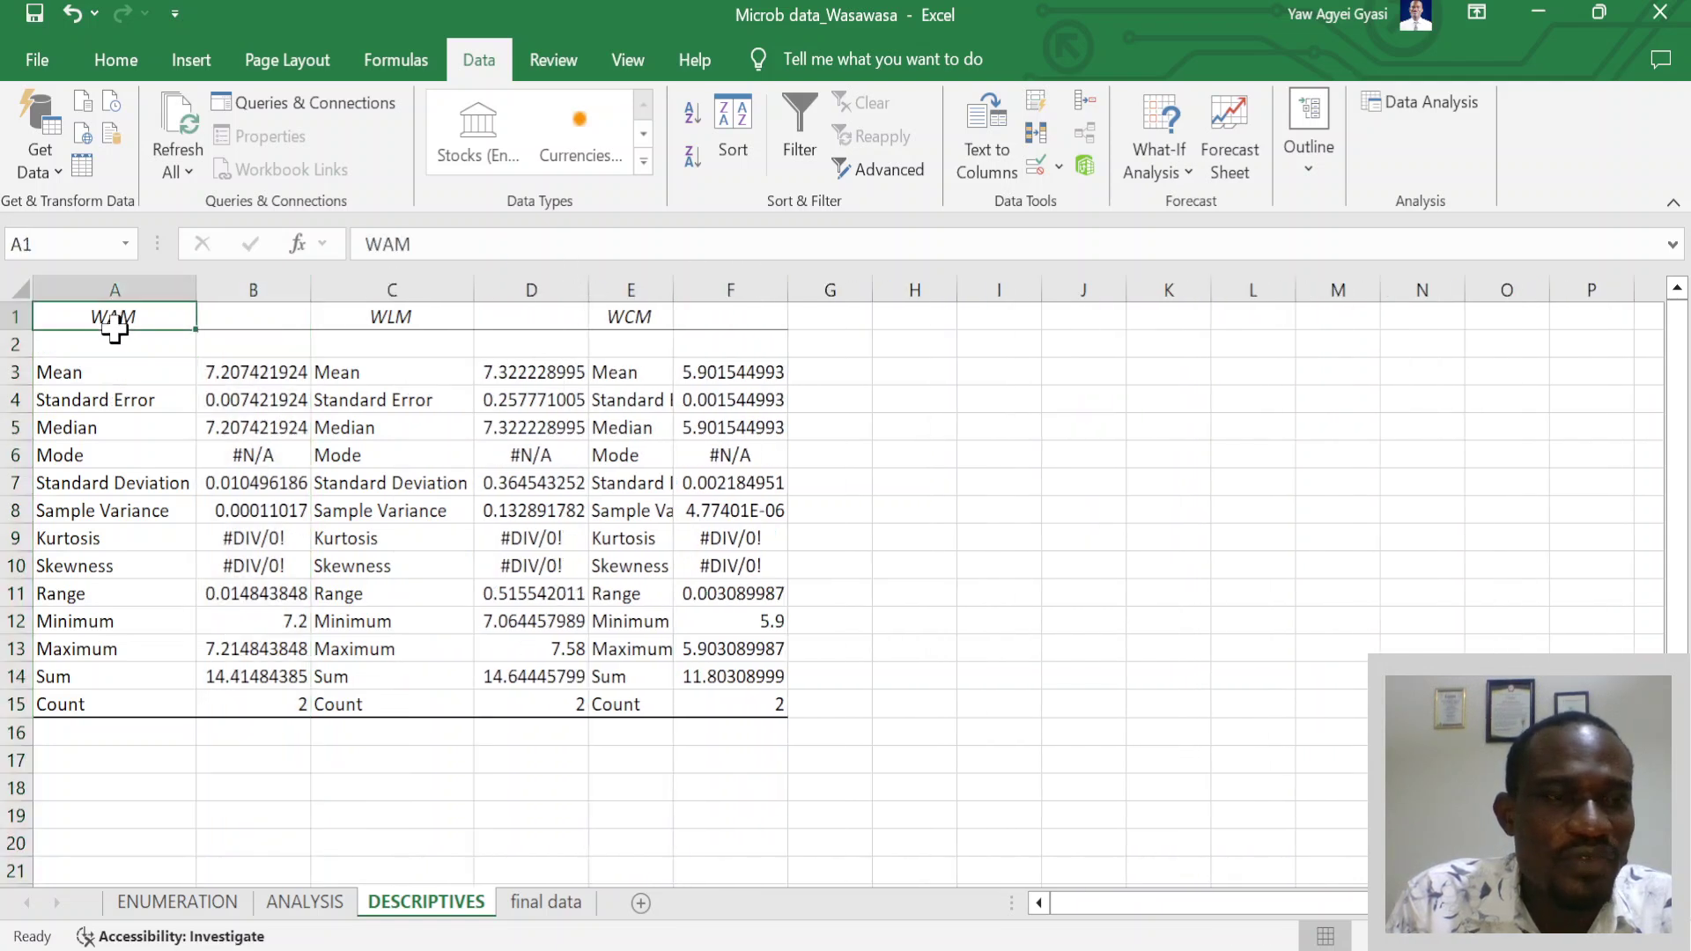
left_click(106, 388)
left_click(119, 374)
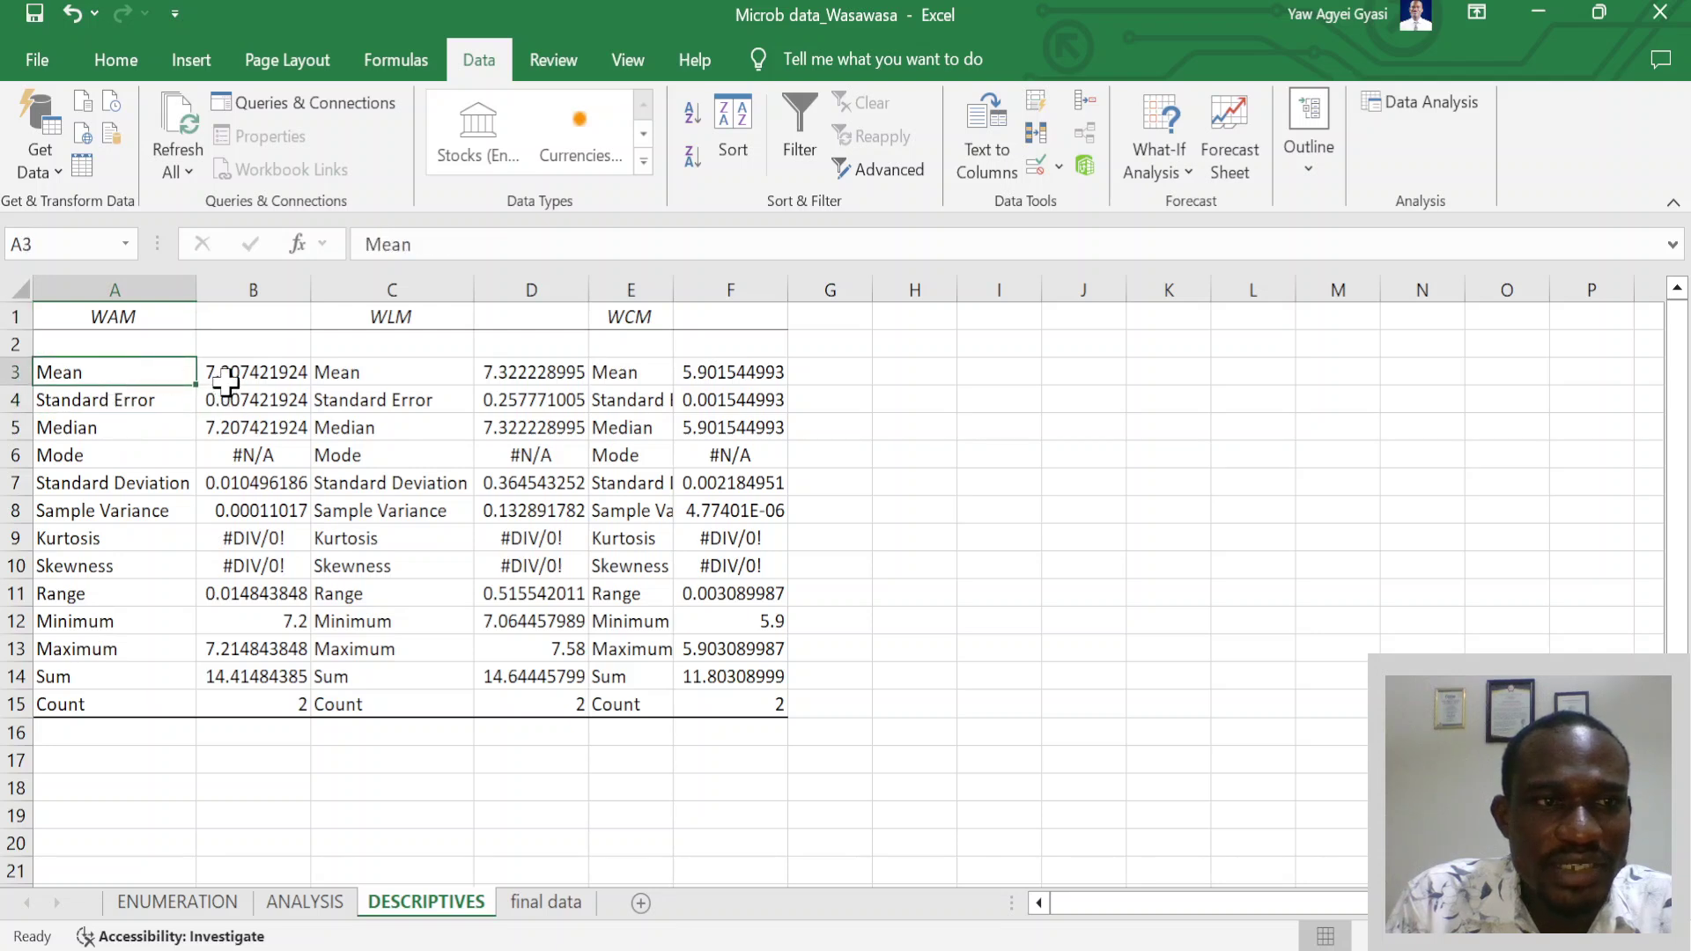
left_click(159, 396)
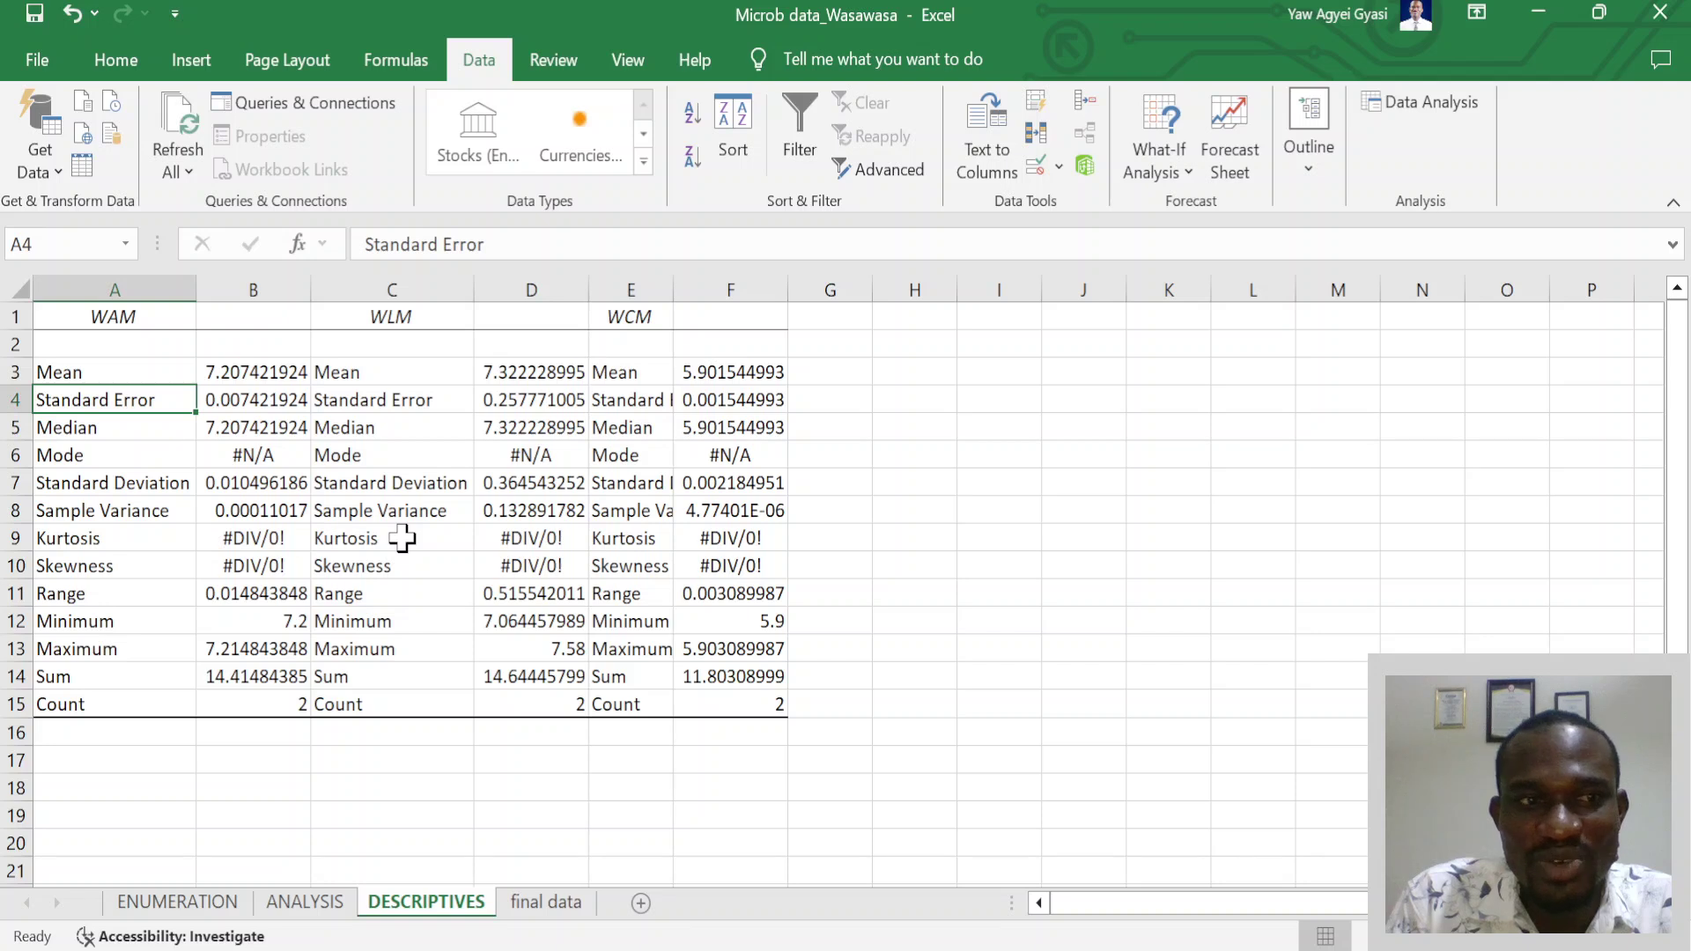
left_click(111, 482)
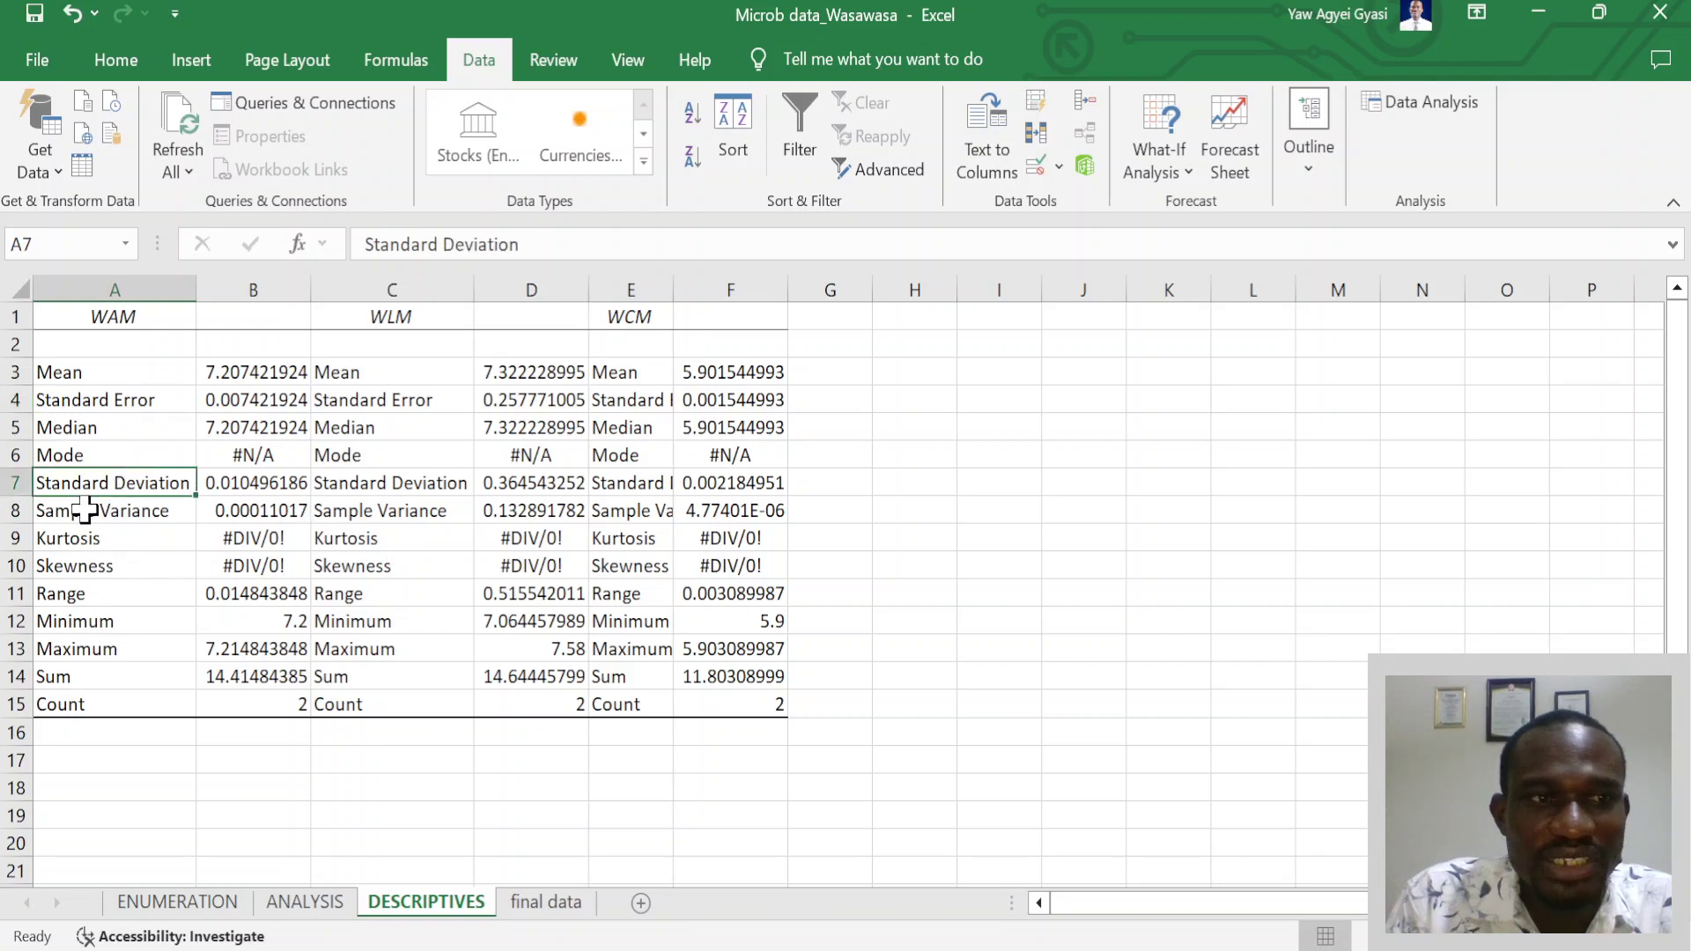
left_click(77, 515)
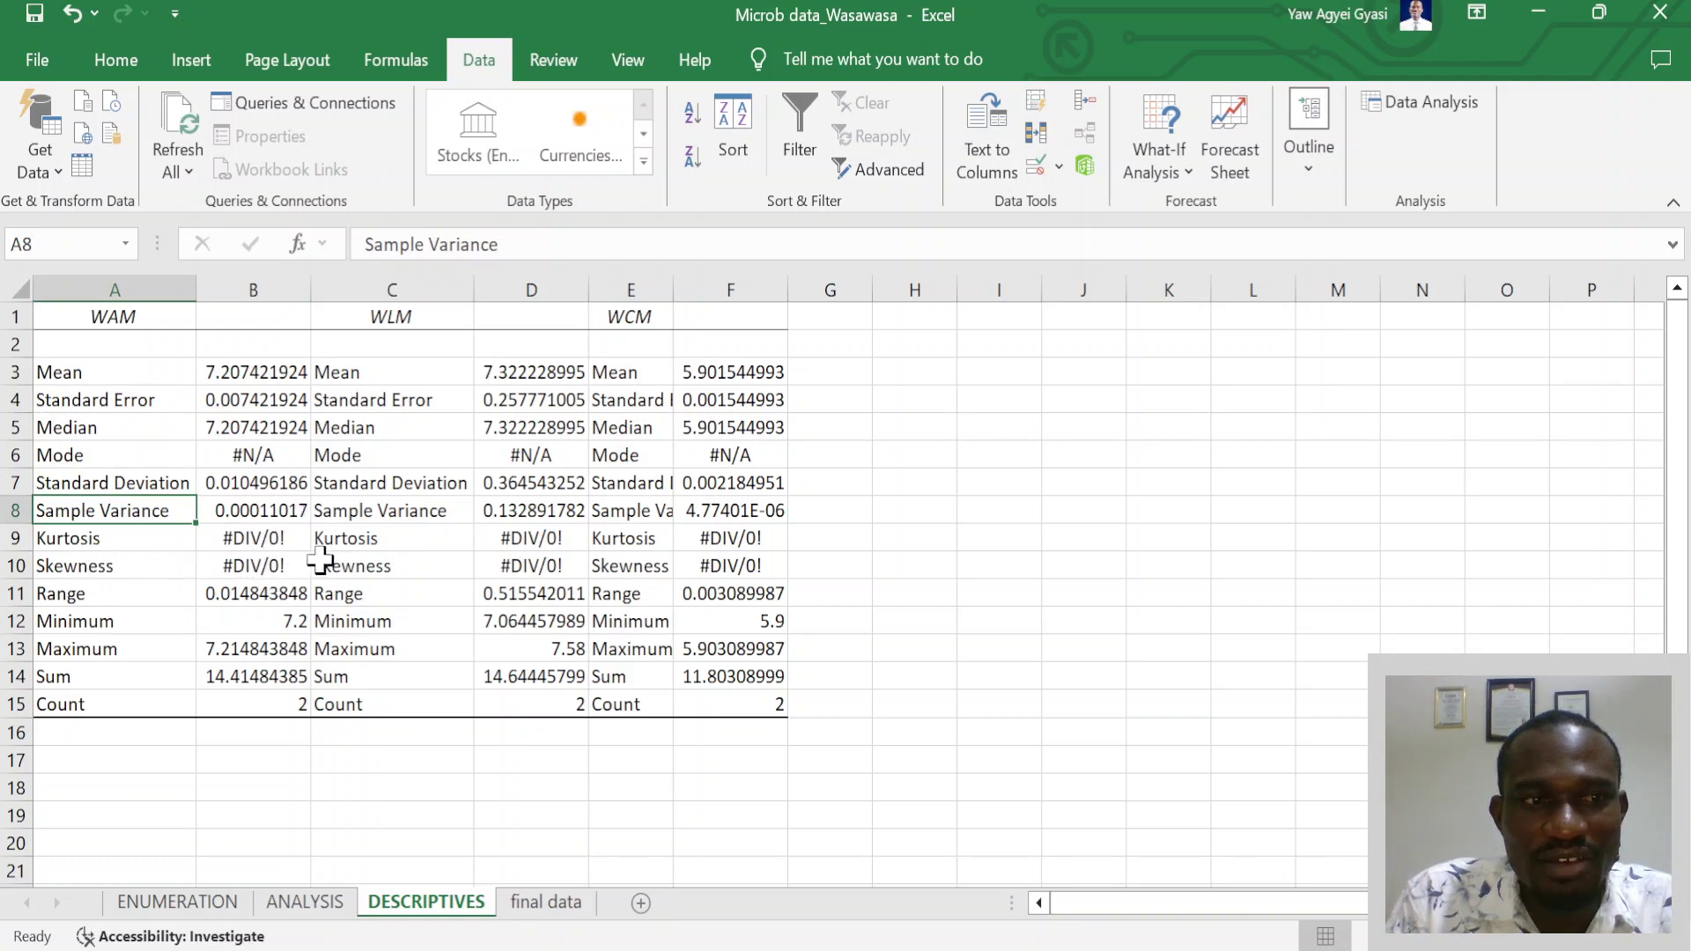
left_click(256, 627)
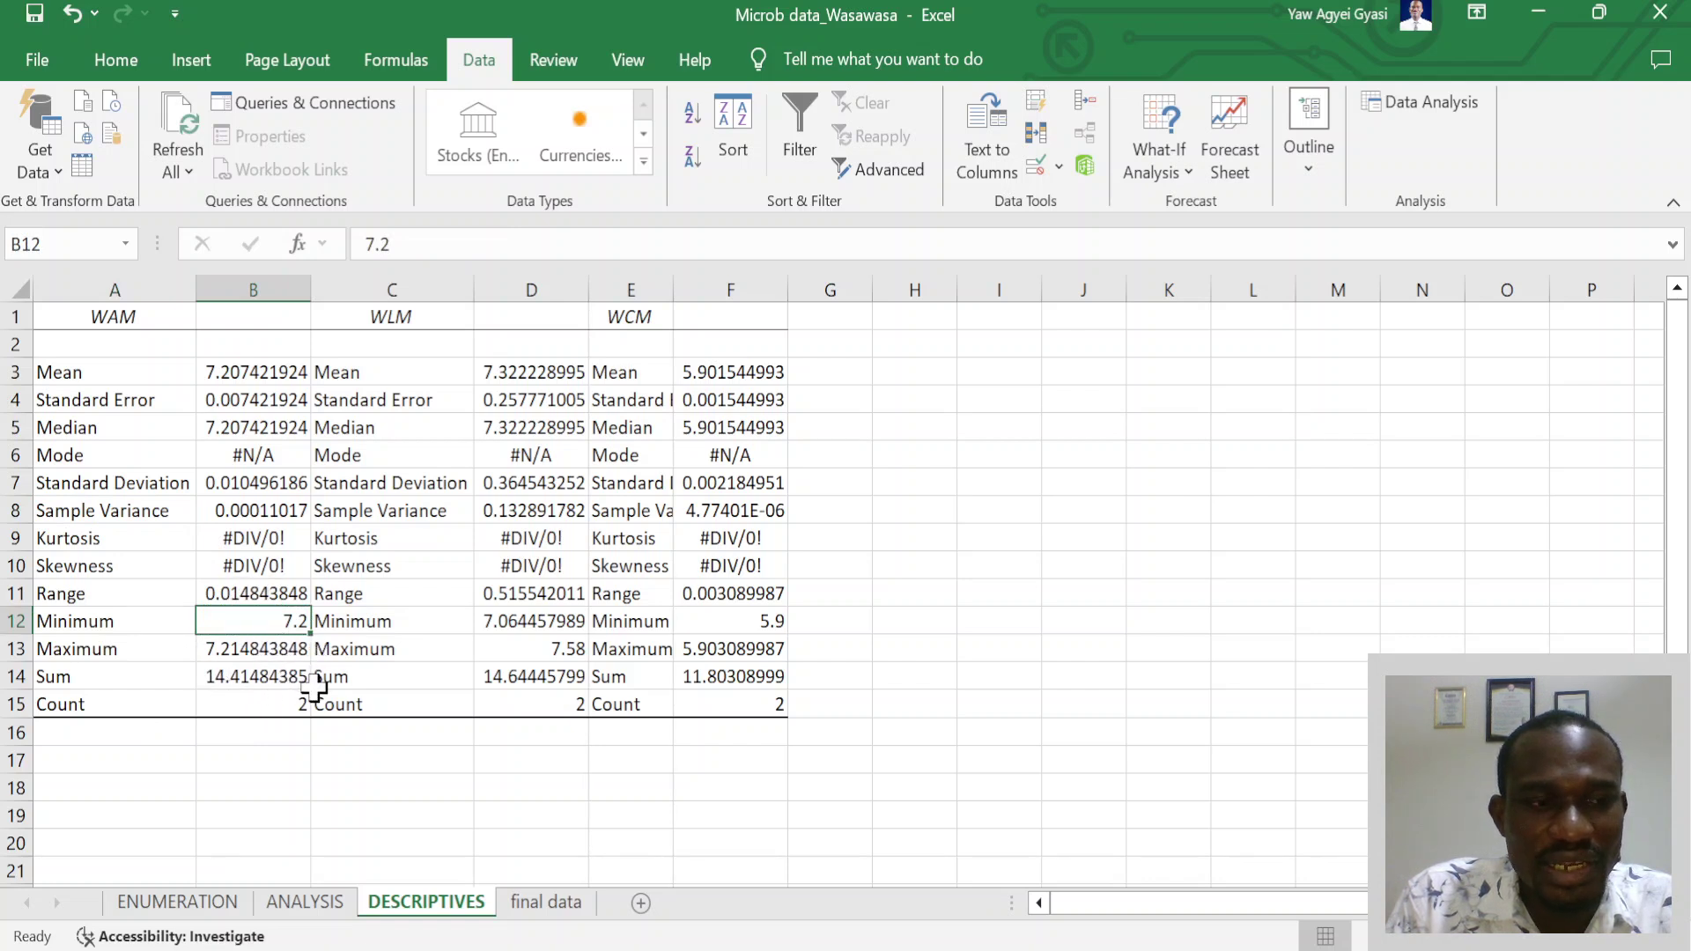
left_click(280, 704)
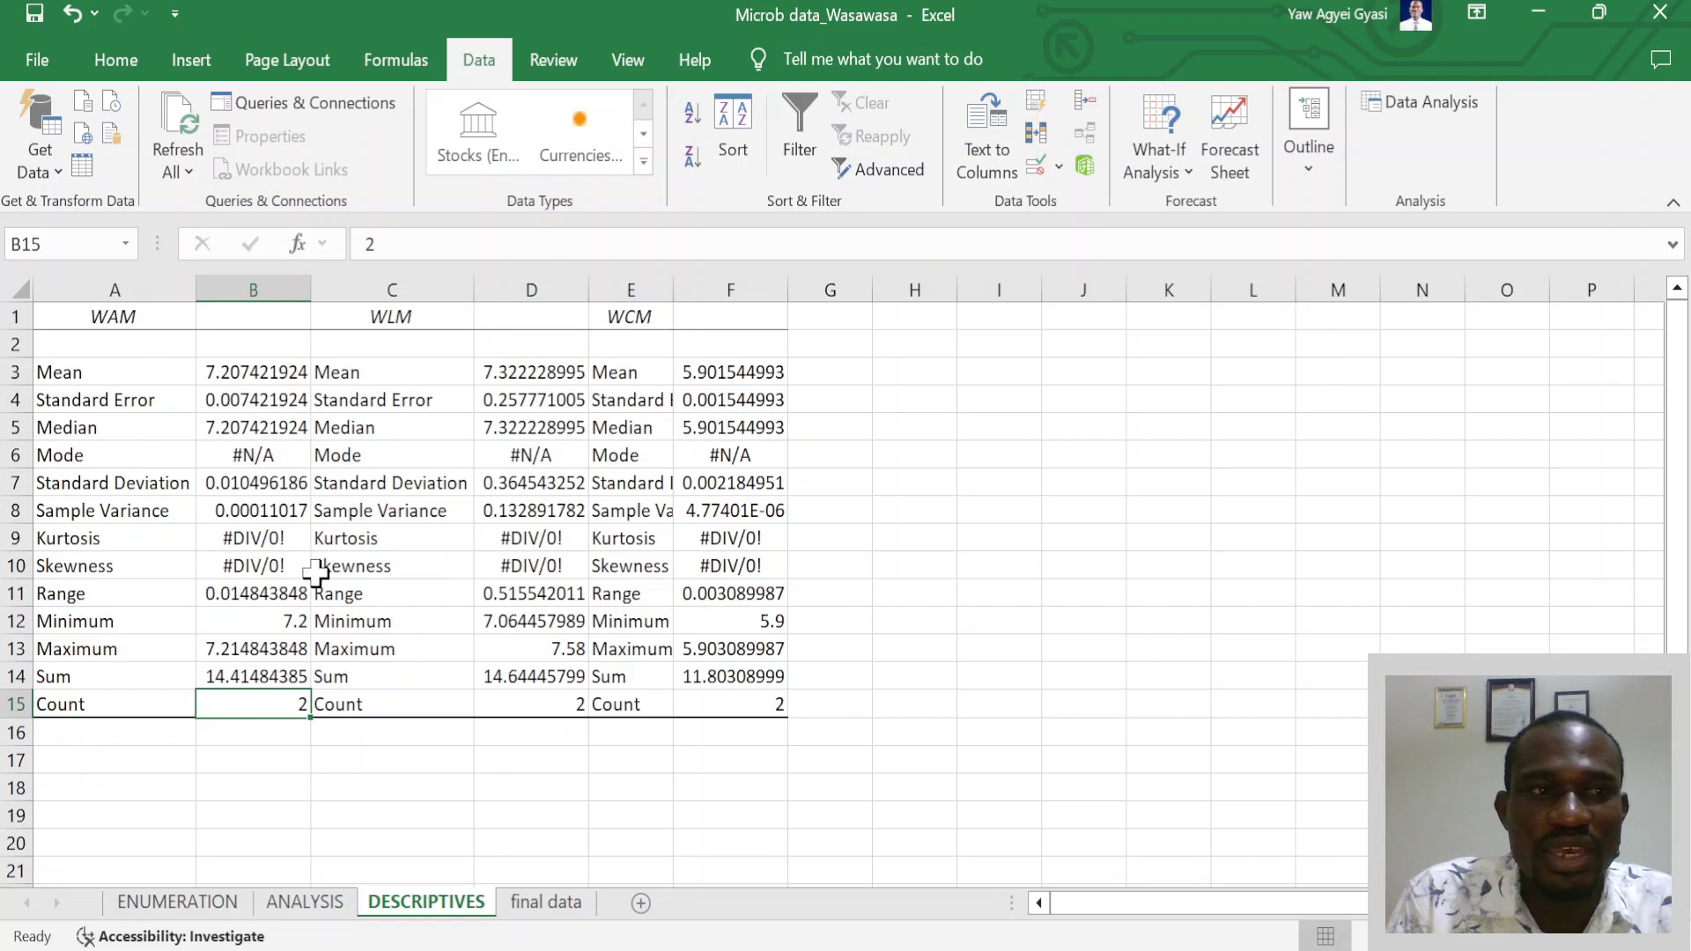
left_click(241, 372)
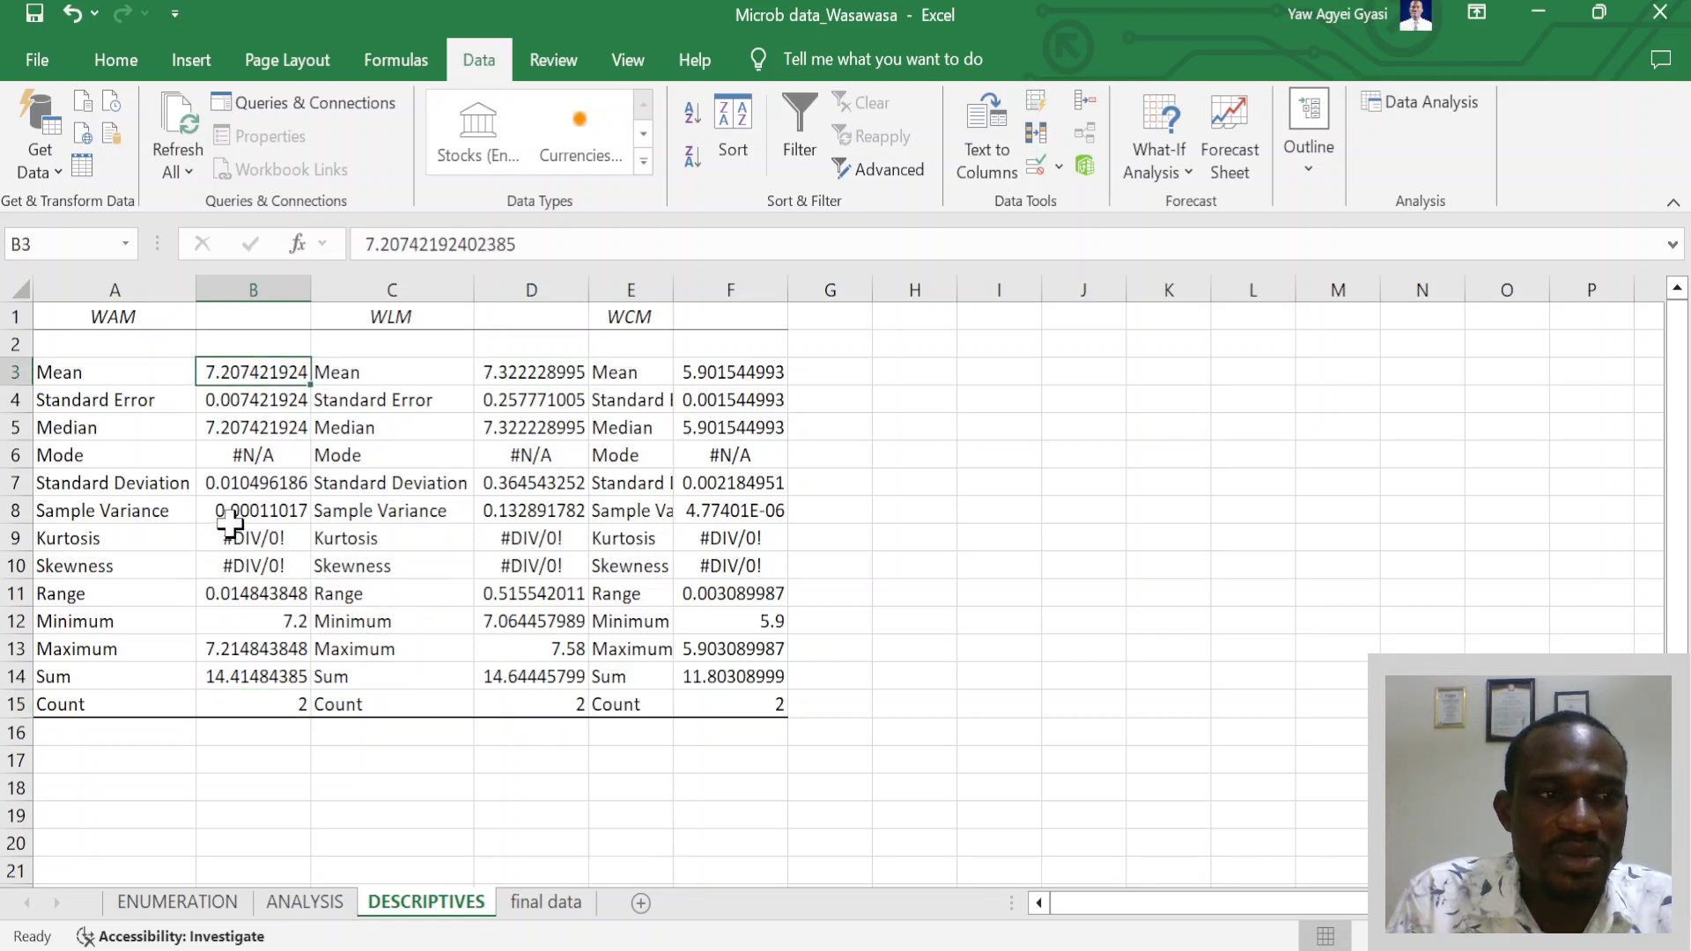
left_click(253, 475)
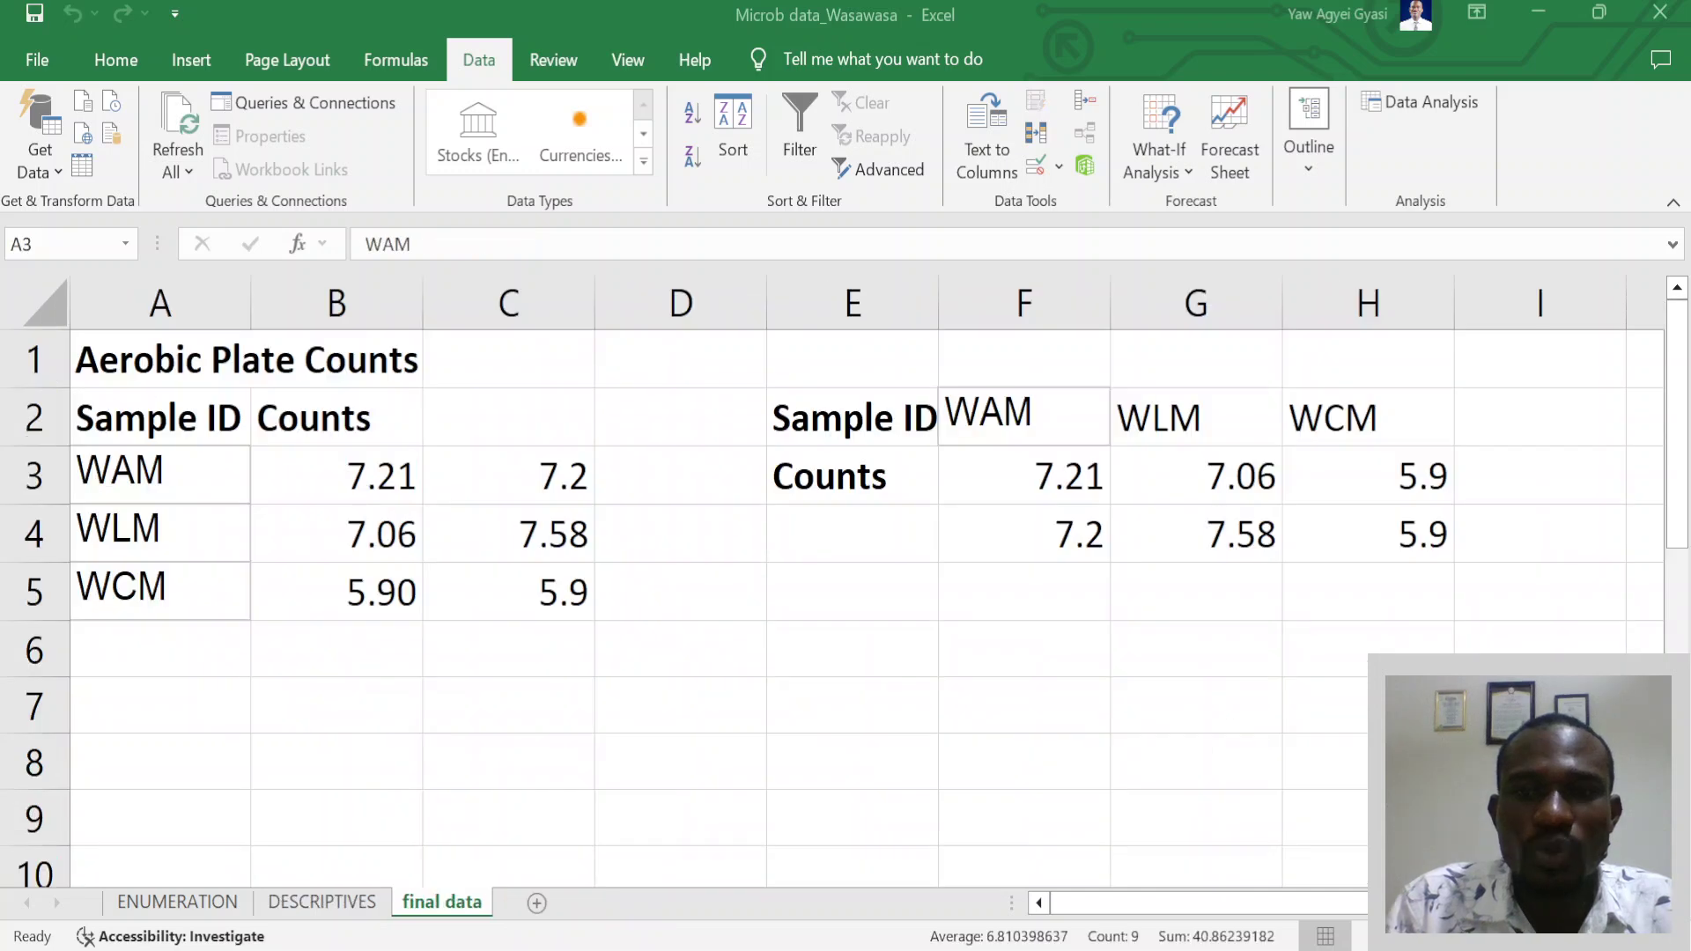
key("ctrl+shift+Right")
key("ctrl+shift+Down")
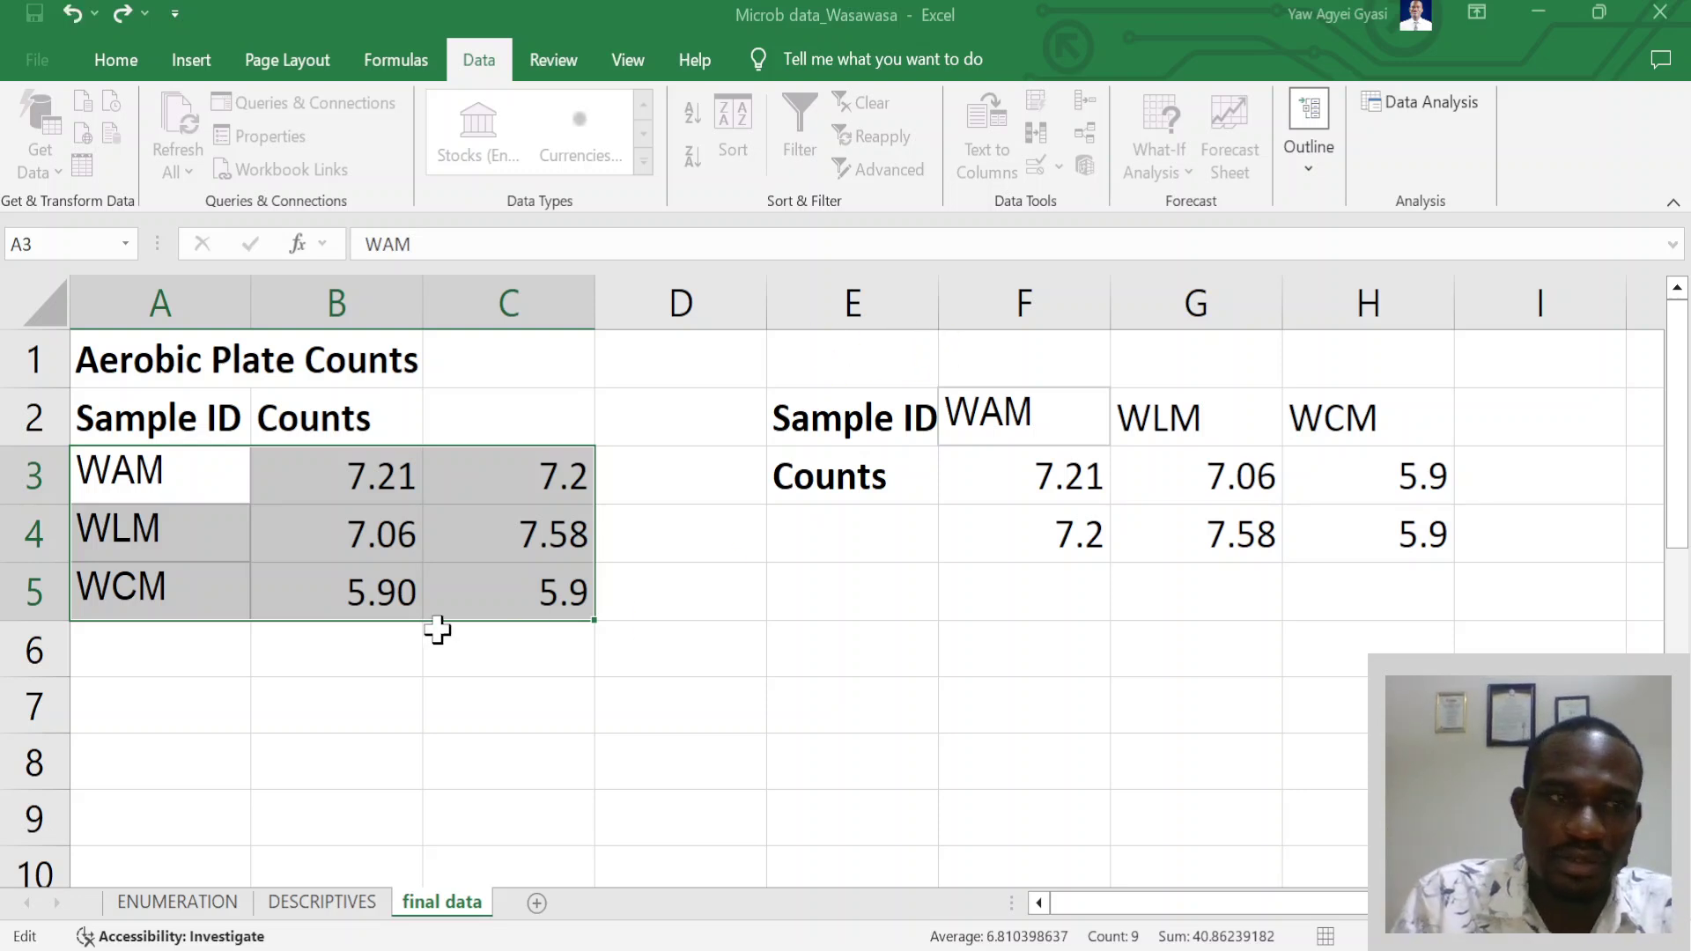
left_click_drag(150, 479, 480, 573)
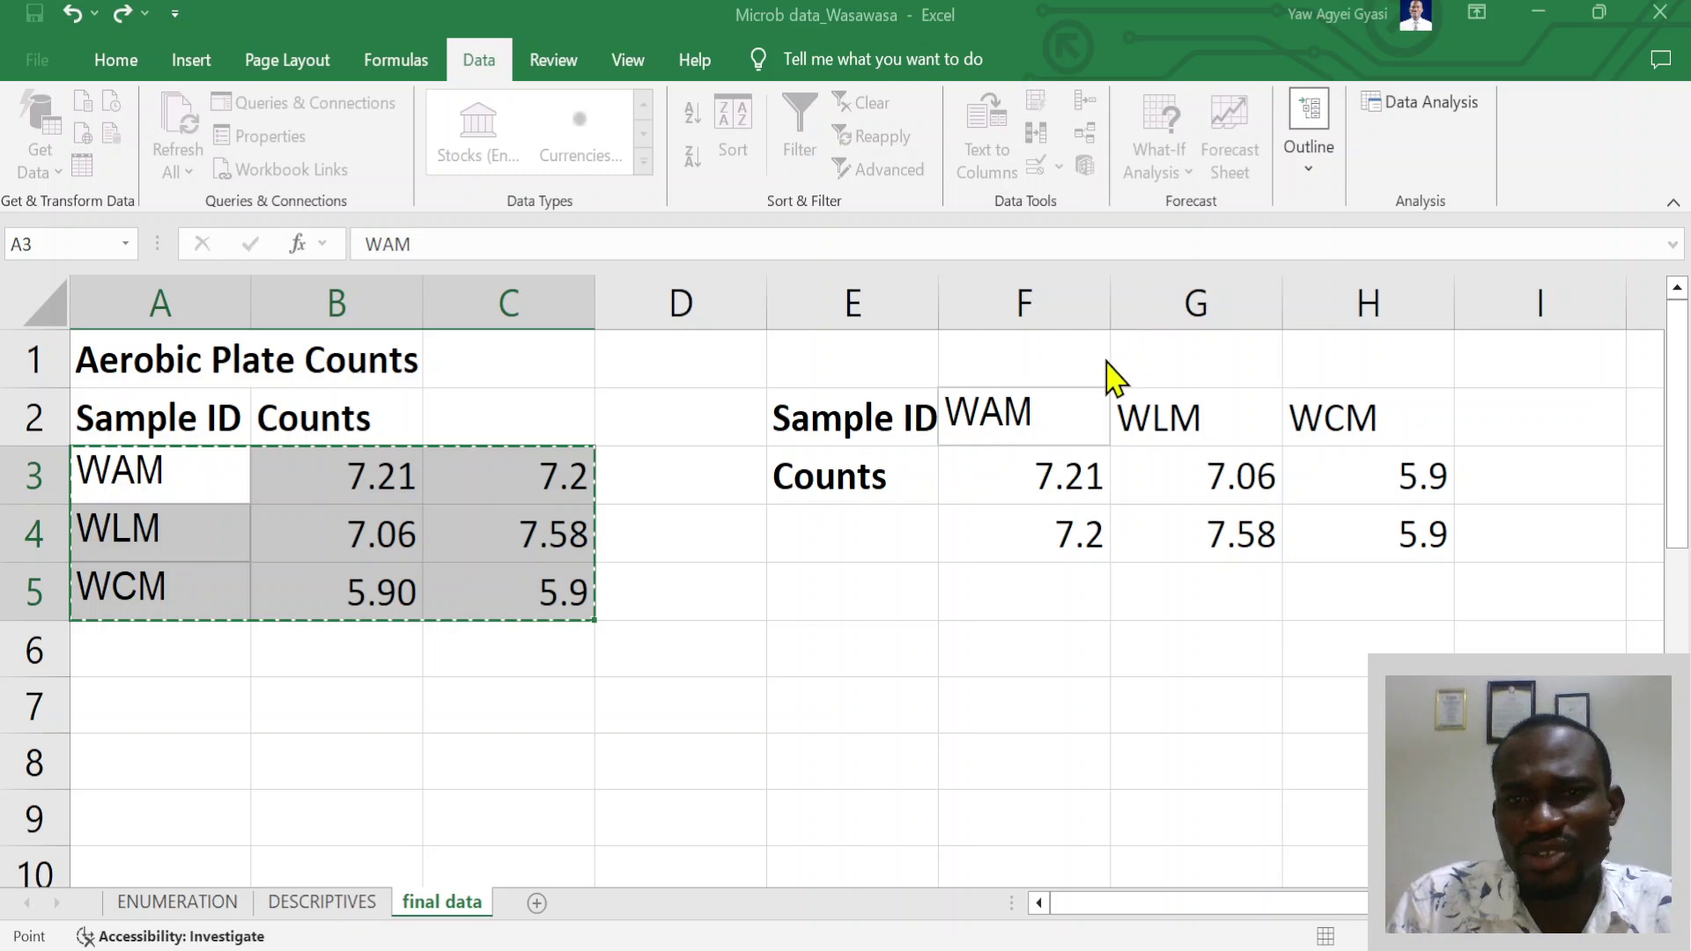
key("Escape")
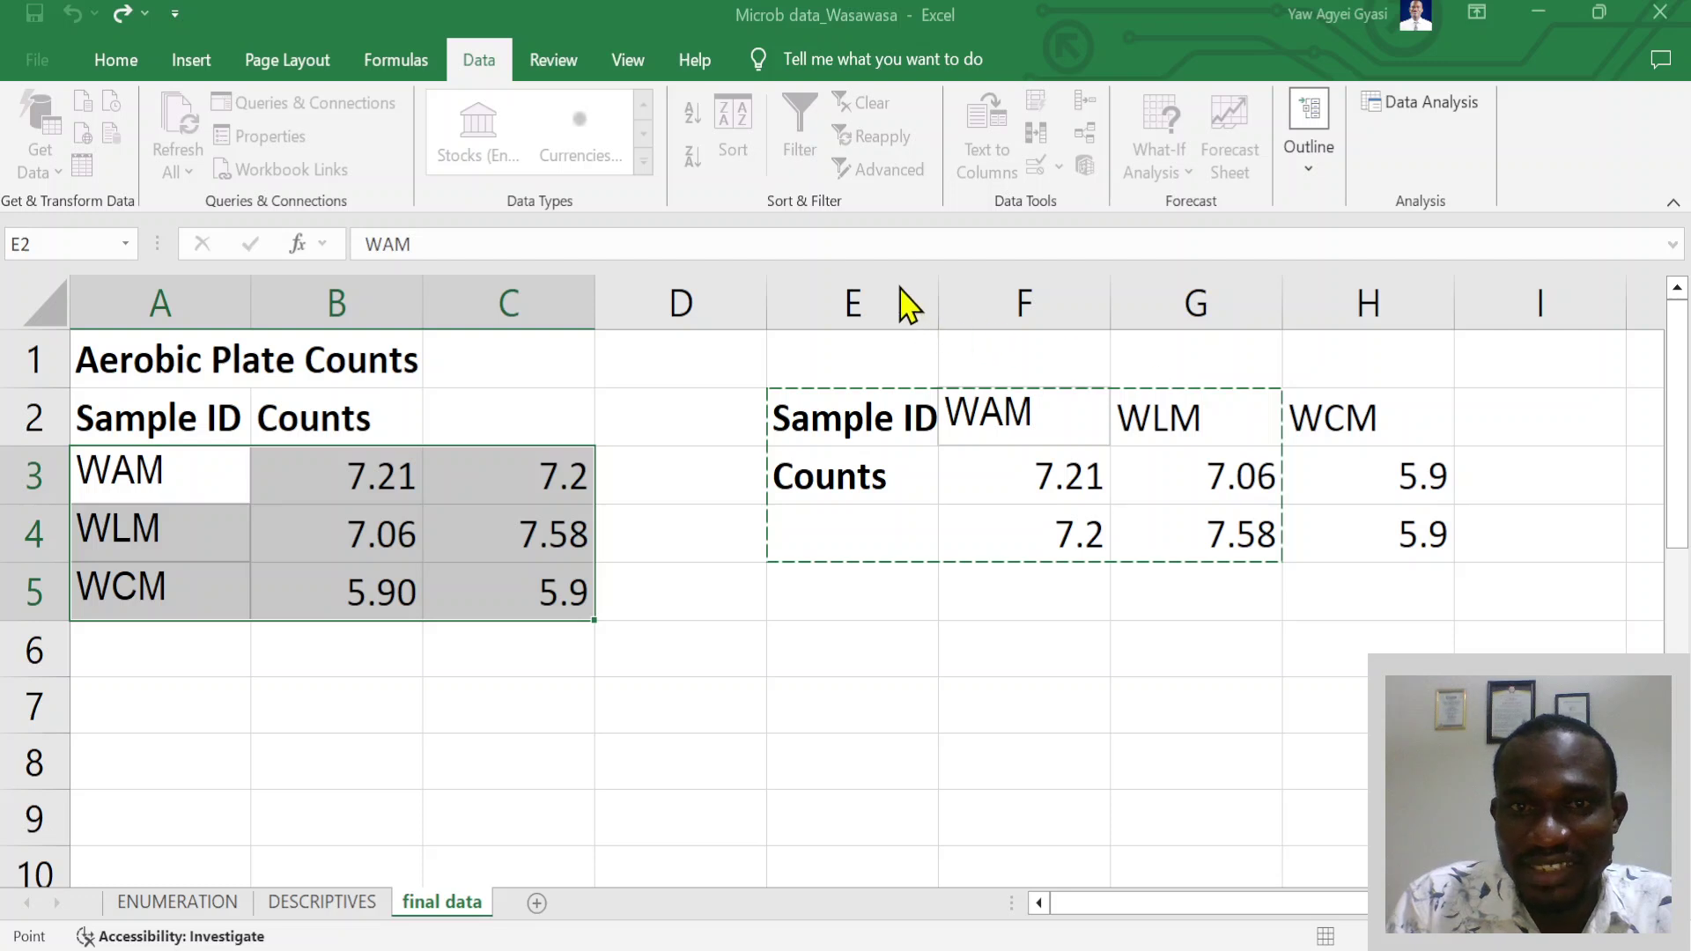
Run Anova: Single Factor on F2:H4, grouped by columns with labels in the first row, outputting to a new sheet named ANOVA
key("BackSpace")
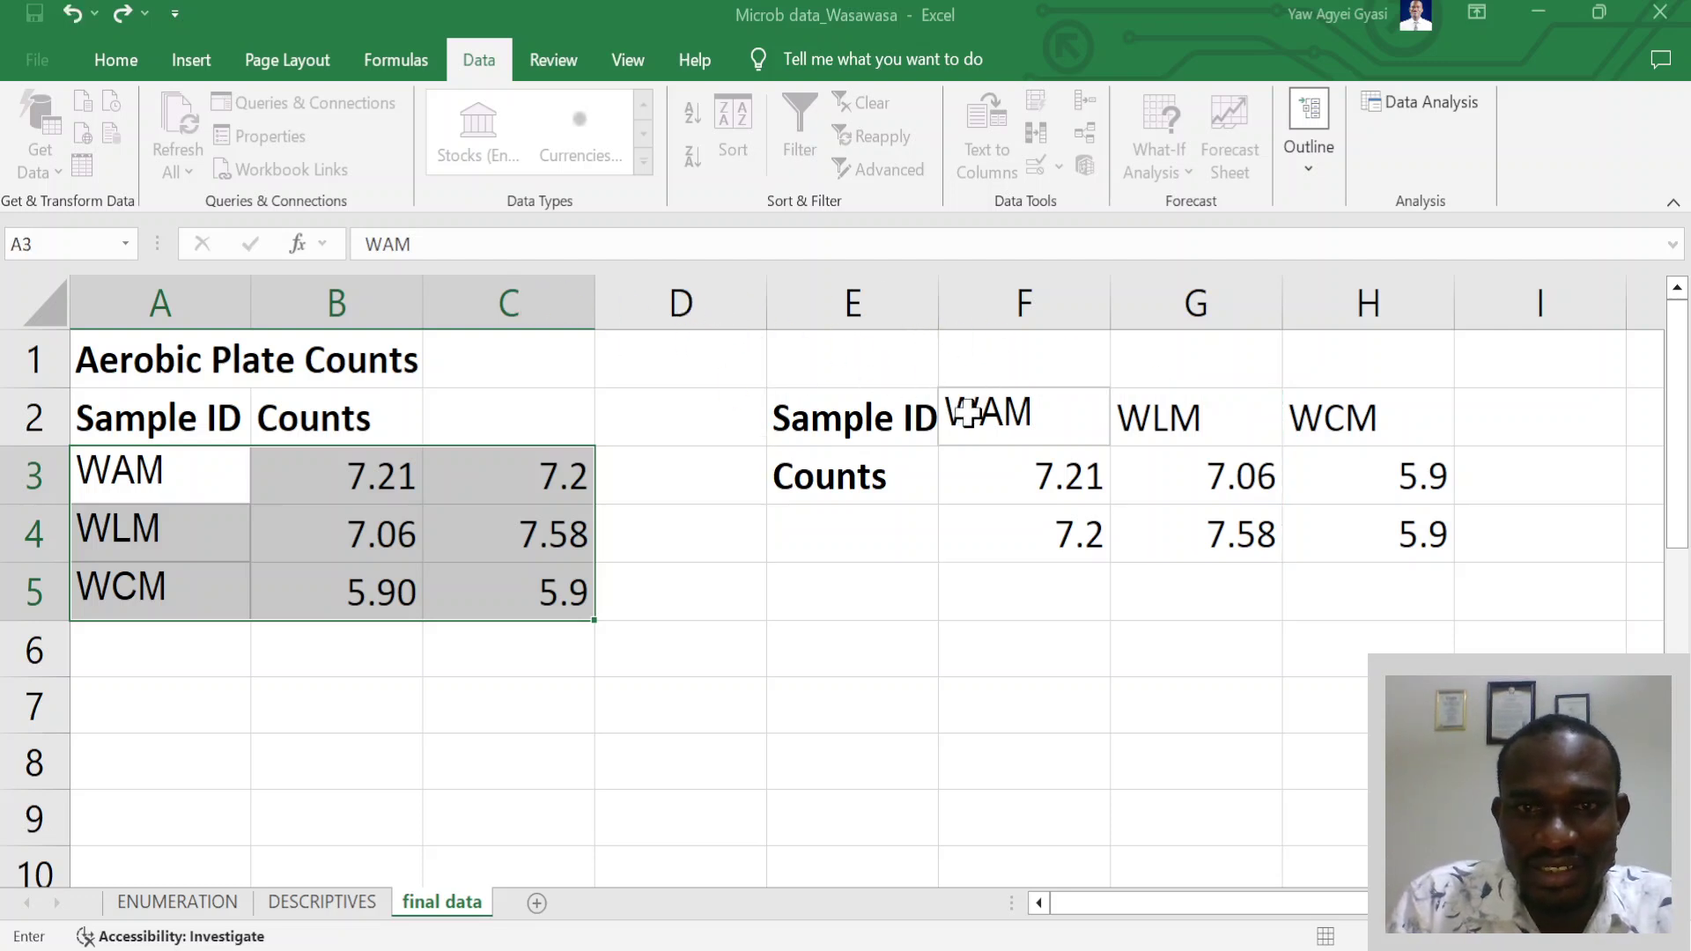
left_click_drag(974, 407, 1371, 514)
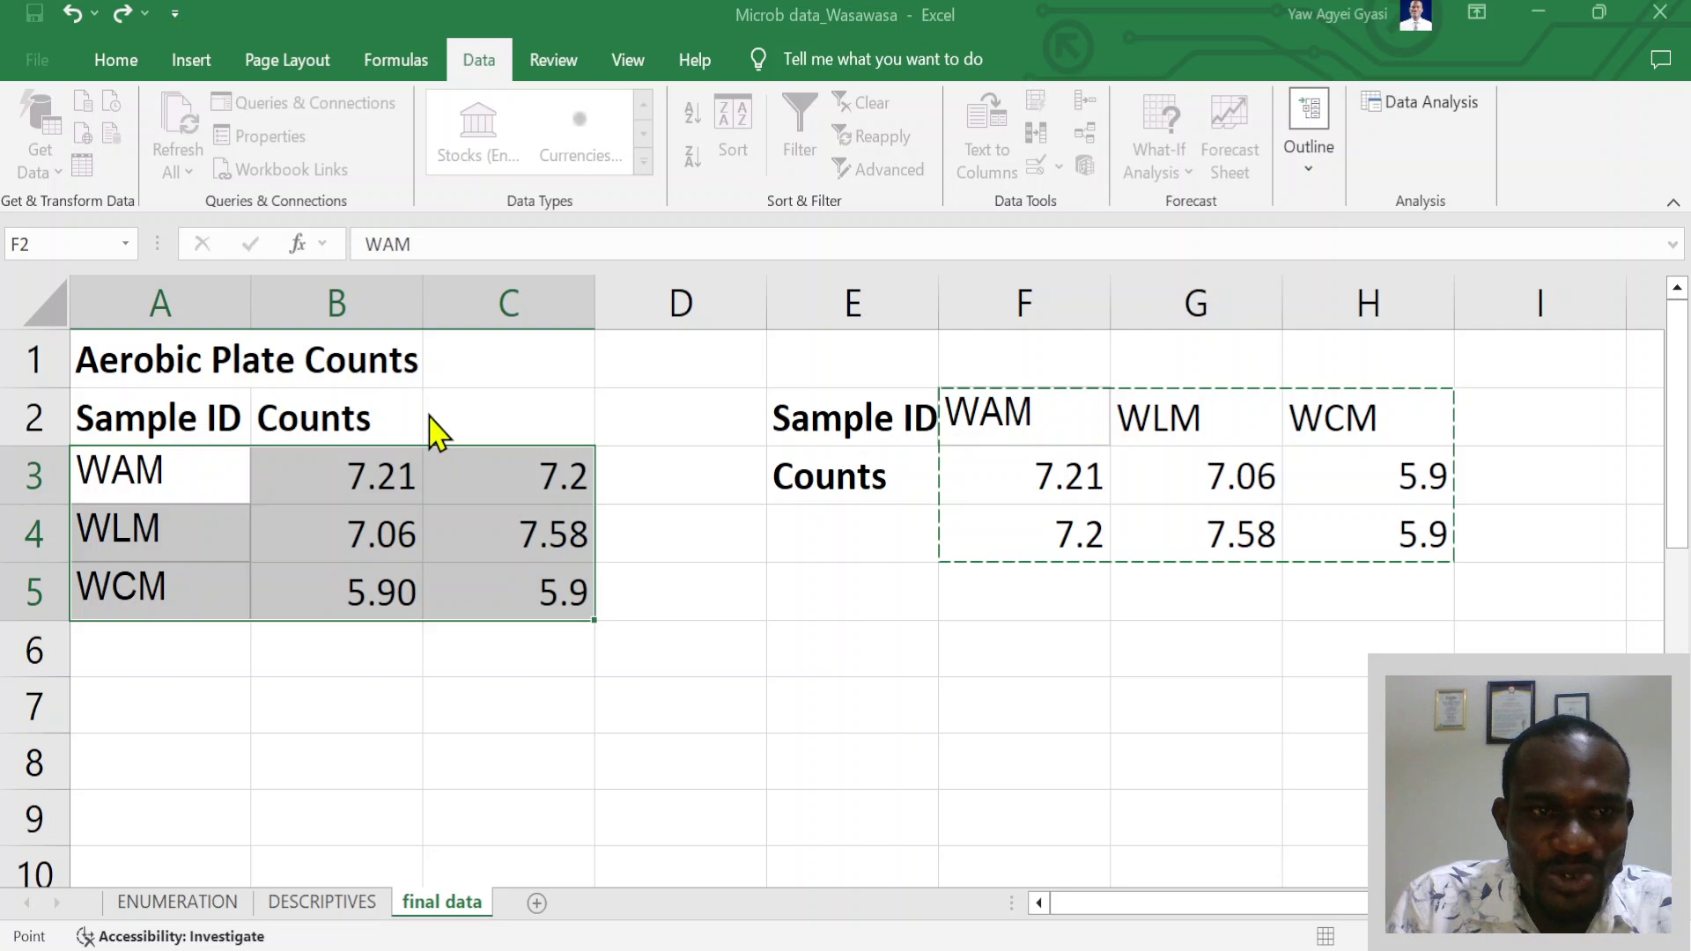
key("Return")
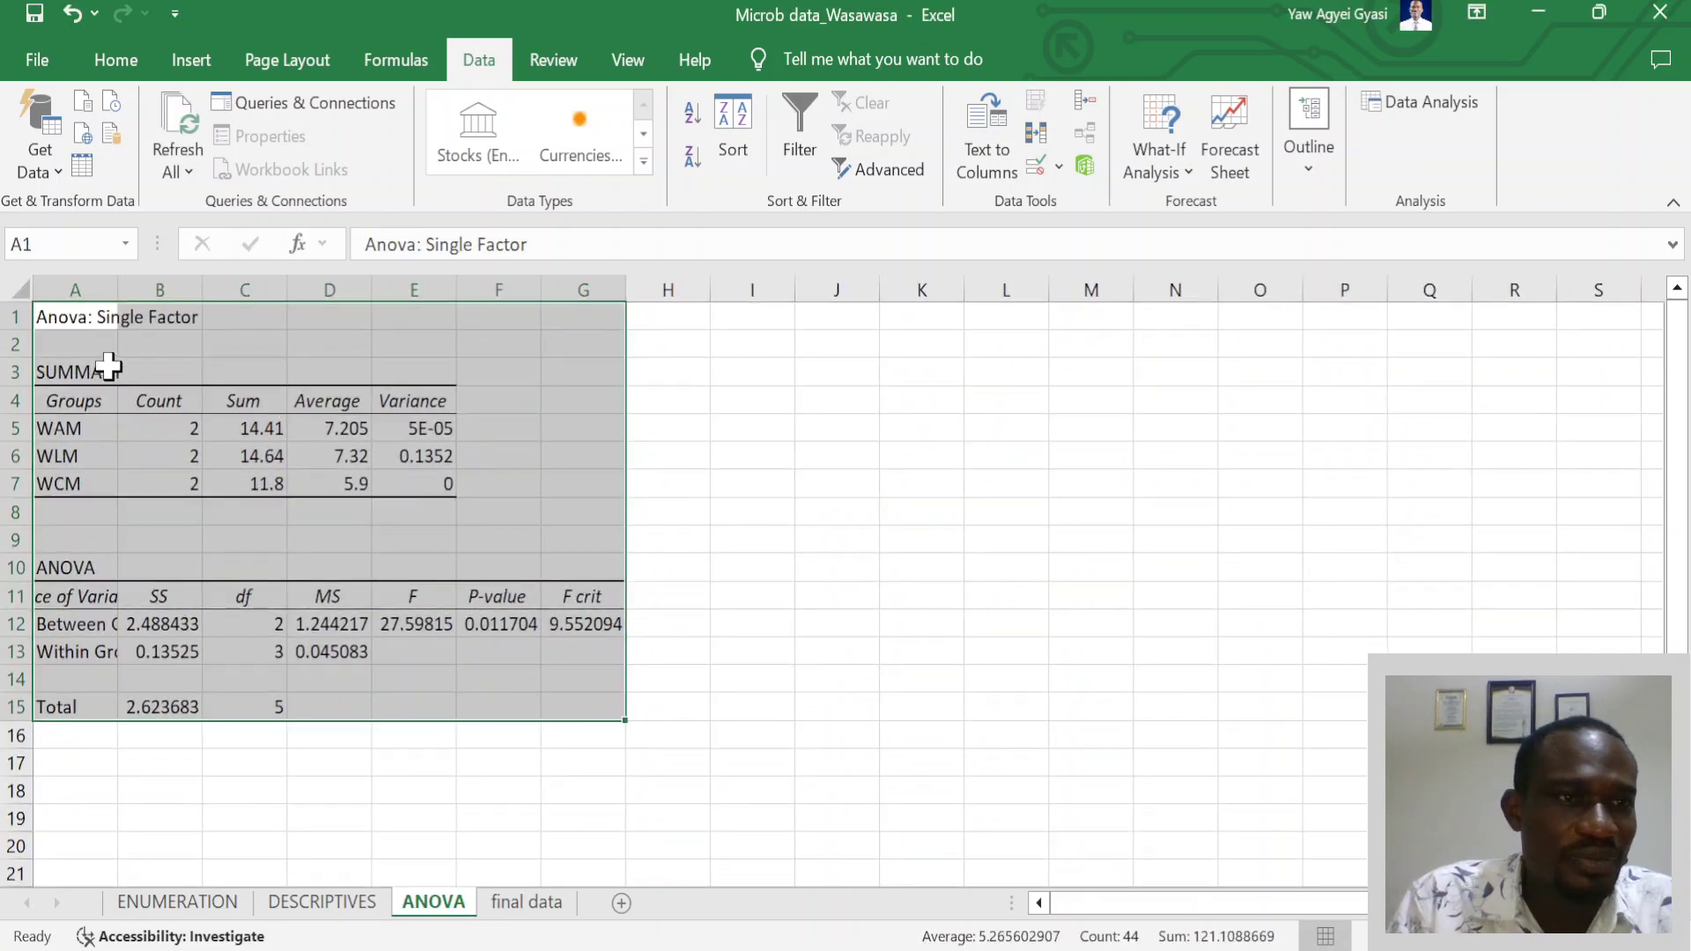
Examine the count, sum, average and variance of the sample groups in the ANOVA summary table
left_click(188, 434)
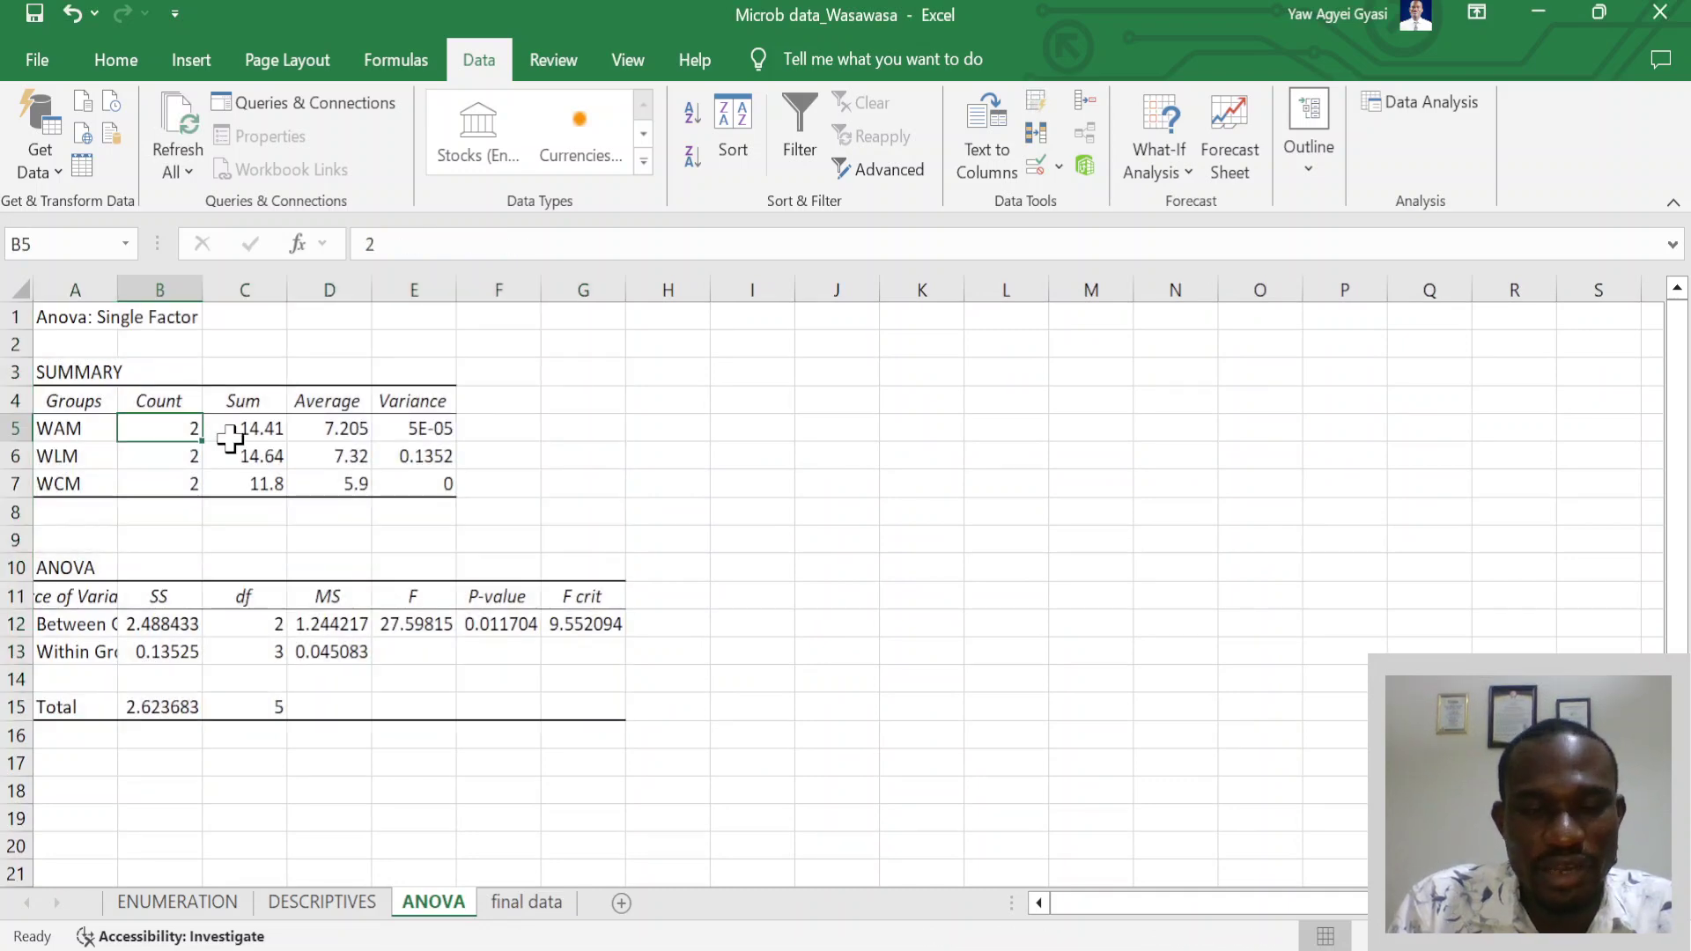
left_click(273, 434)
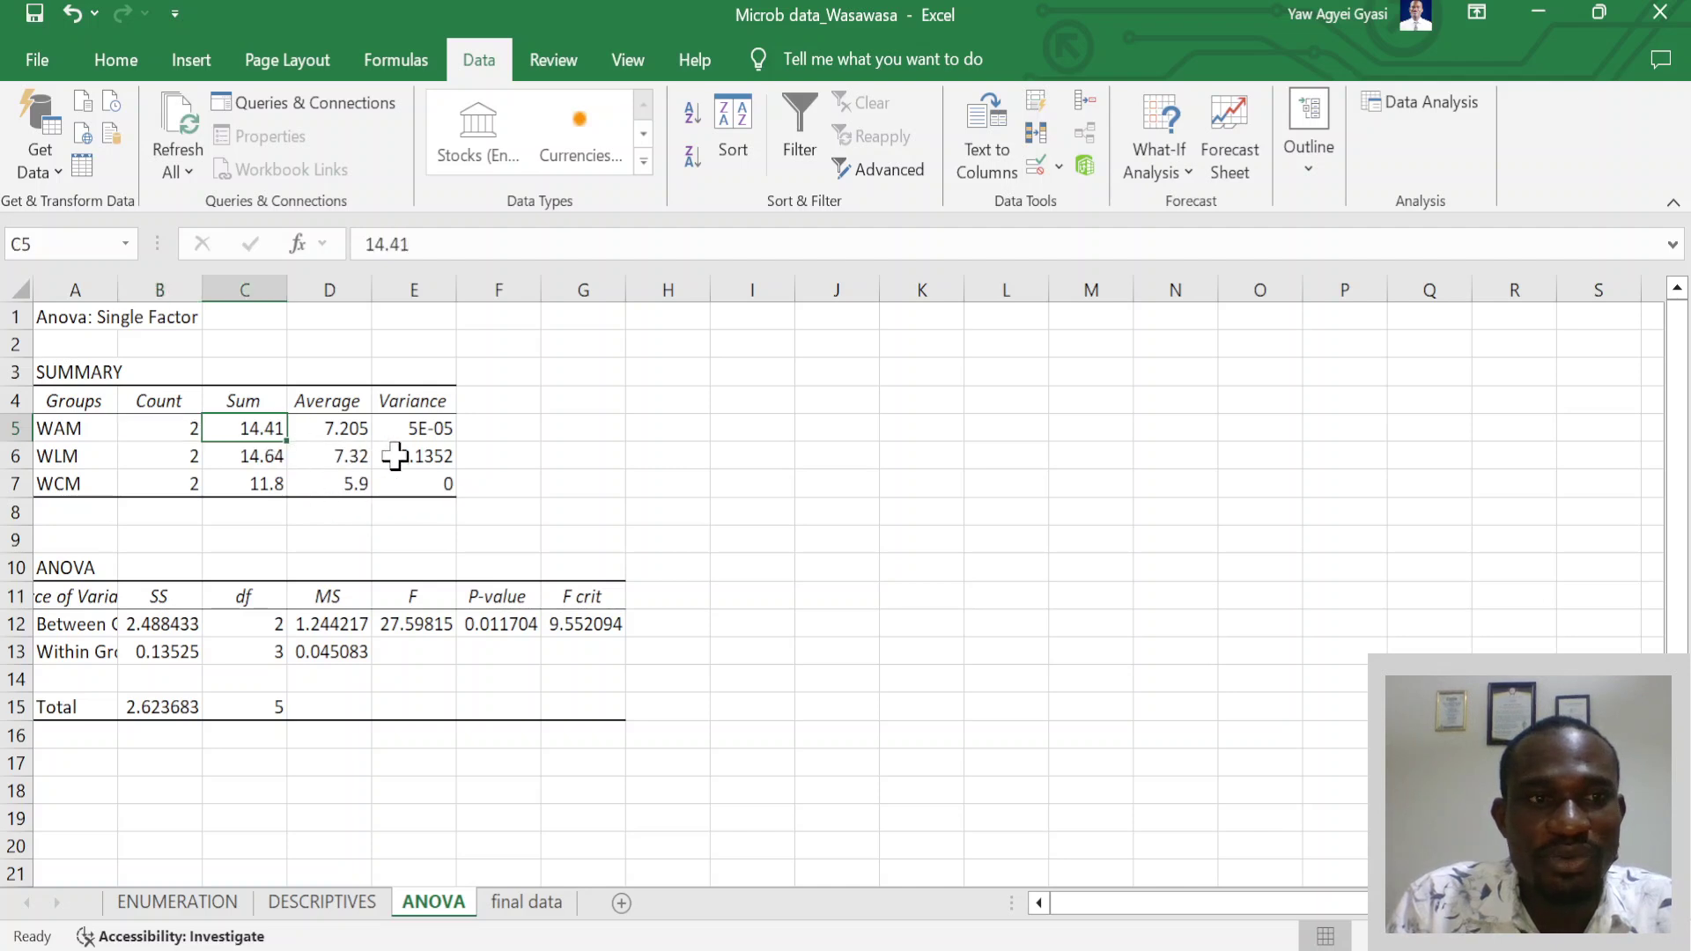
left_click(358, 449)
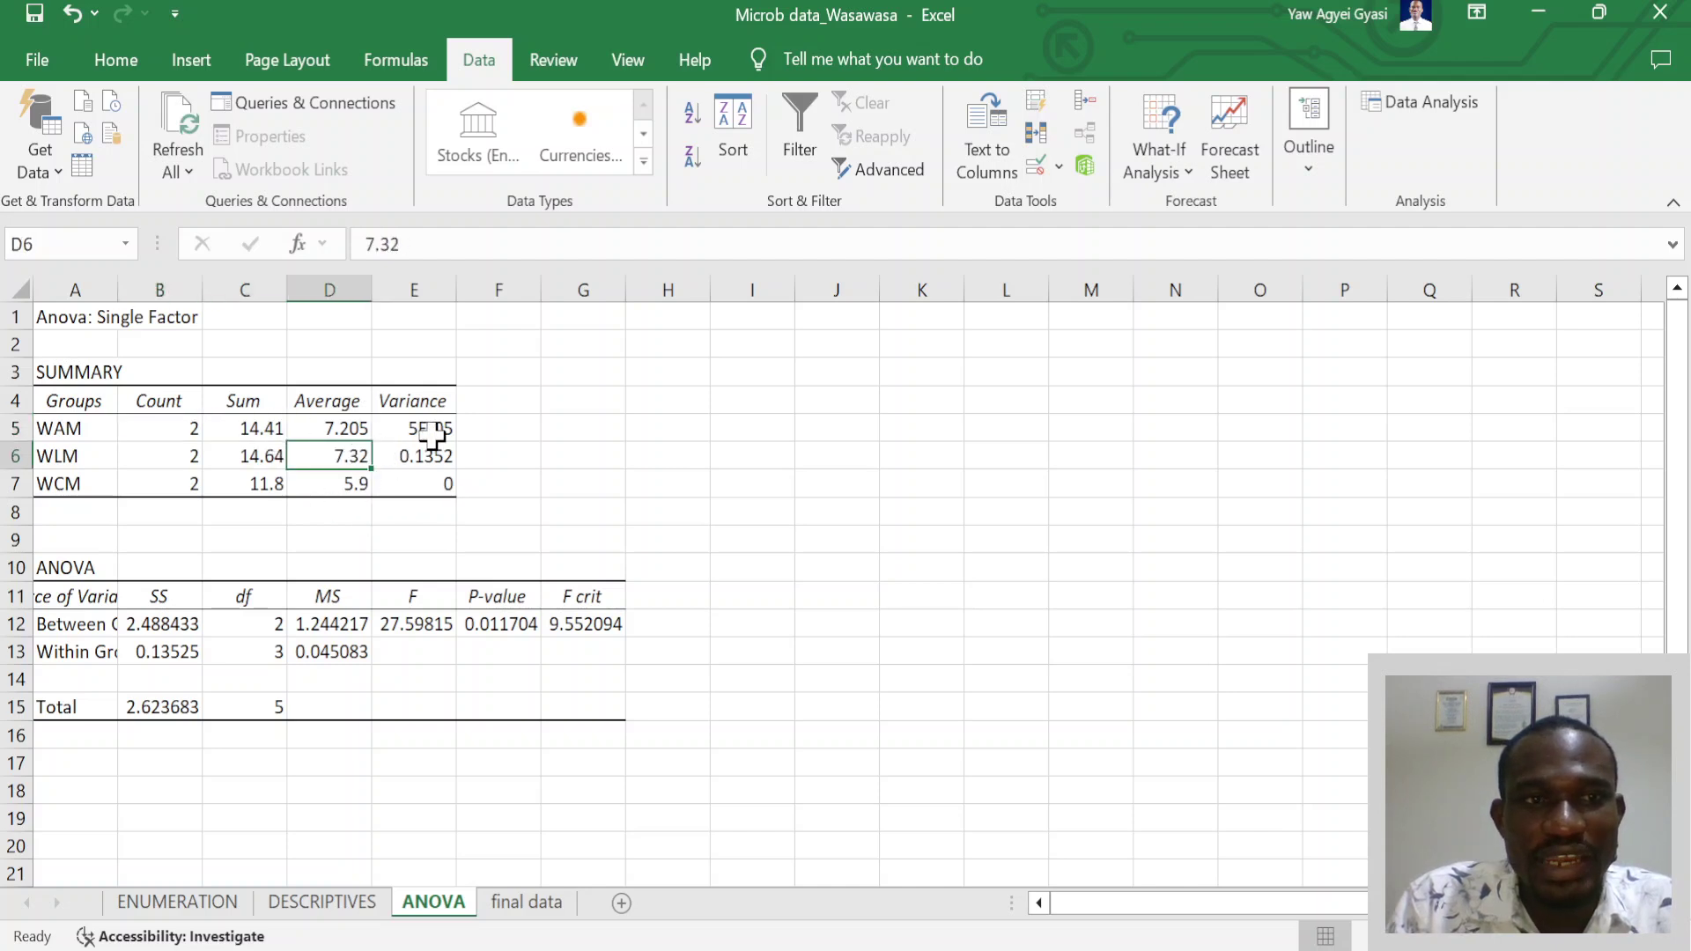
left_click(434, 431)
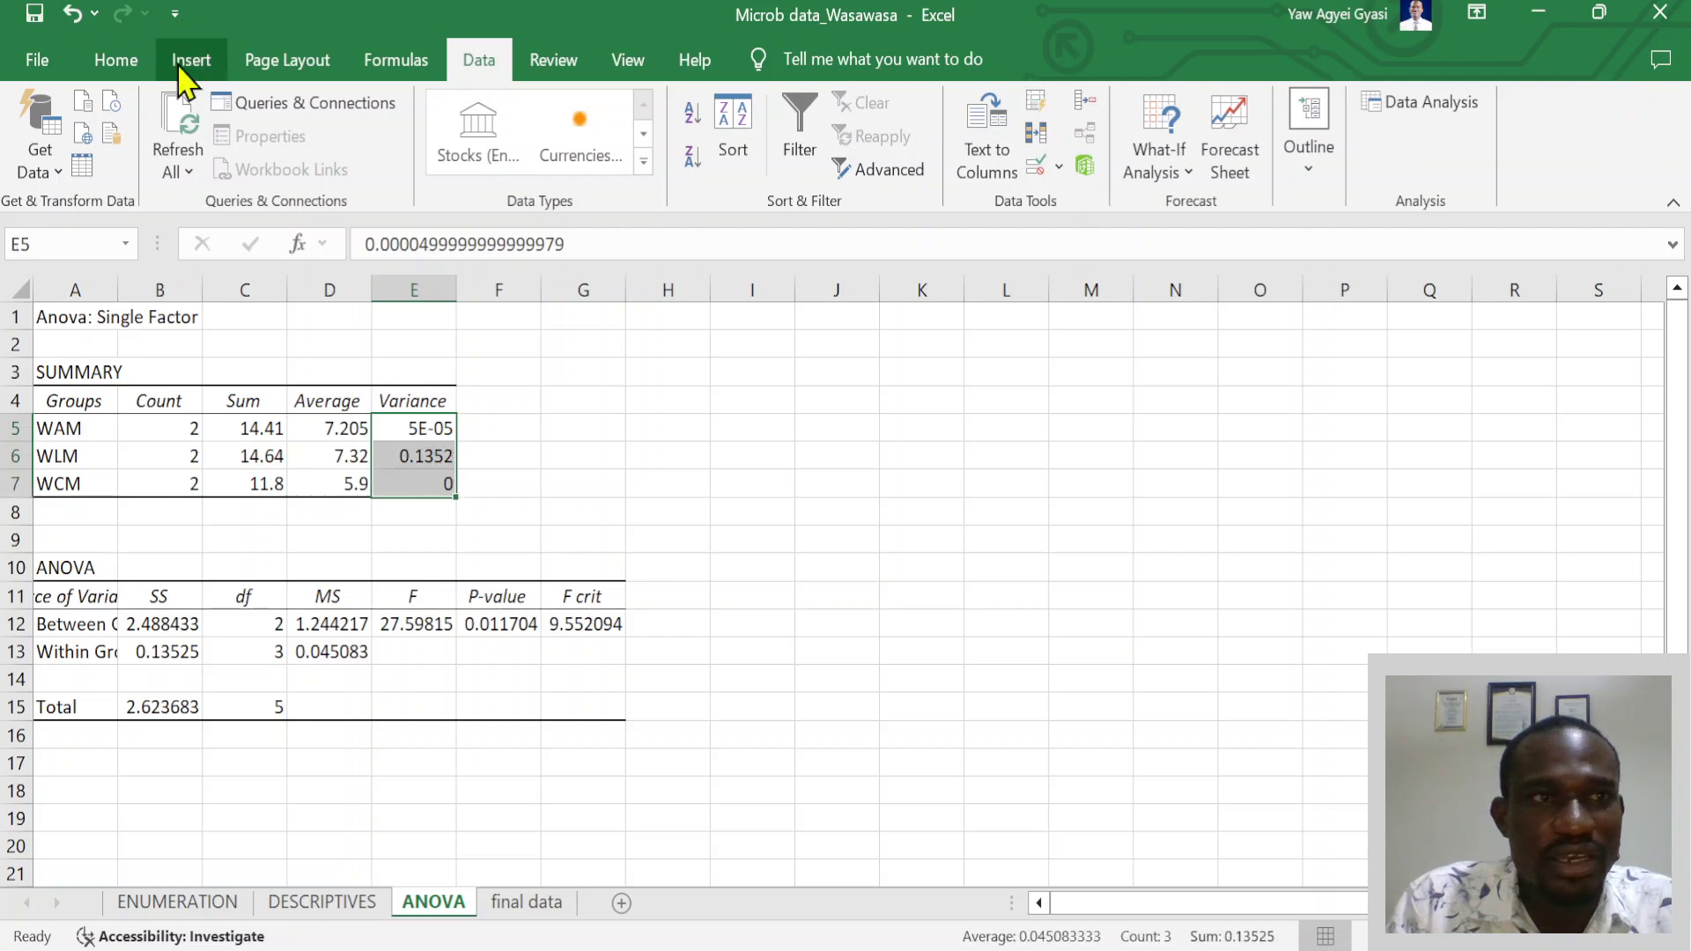
Format the group variances in E5:E7 of the ANOVA summary in scientific notation with one decimal place
left_click(119, 60)
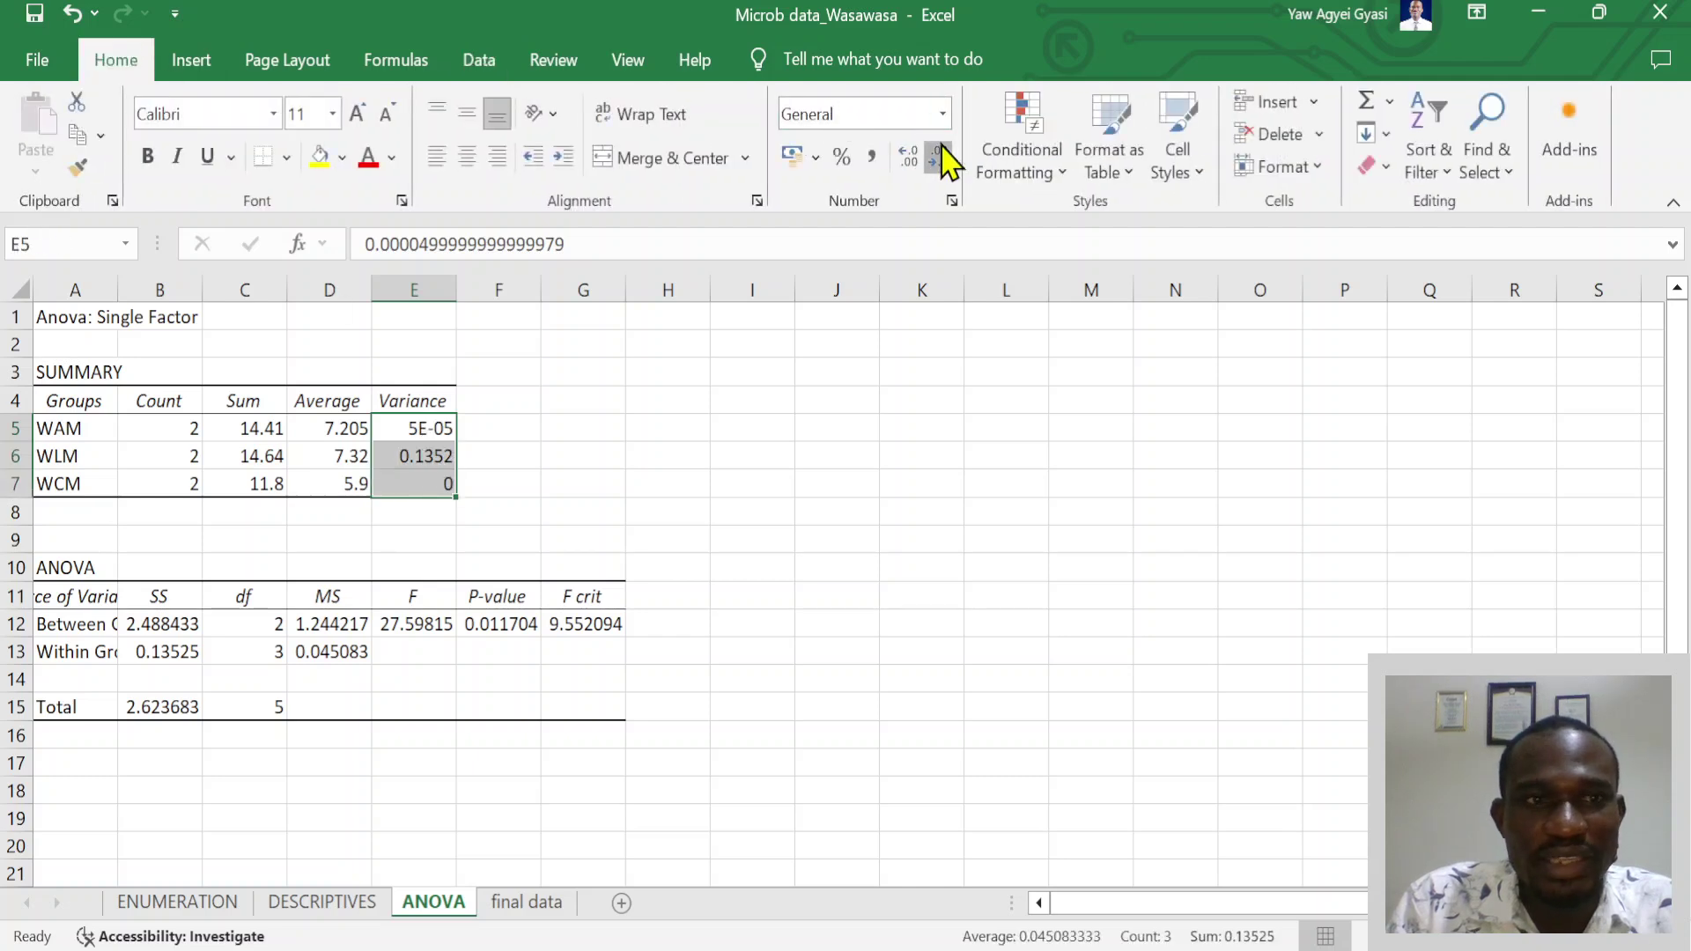
left_click(913, 170)
left_click(914, 171)
left_click(916, 174)
left_click(943, 176)
left_click(943, 177)
left_click(945, 177)
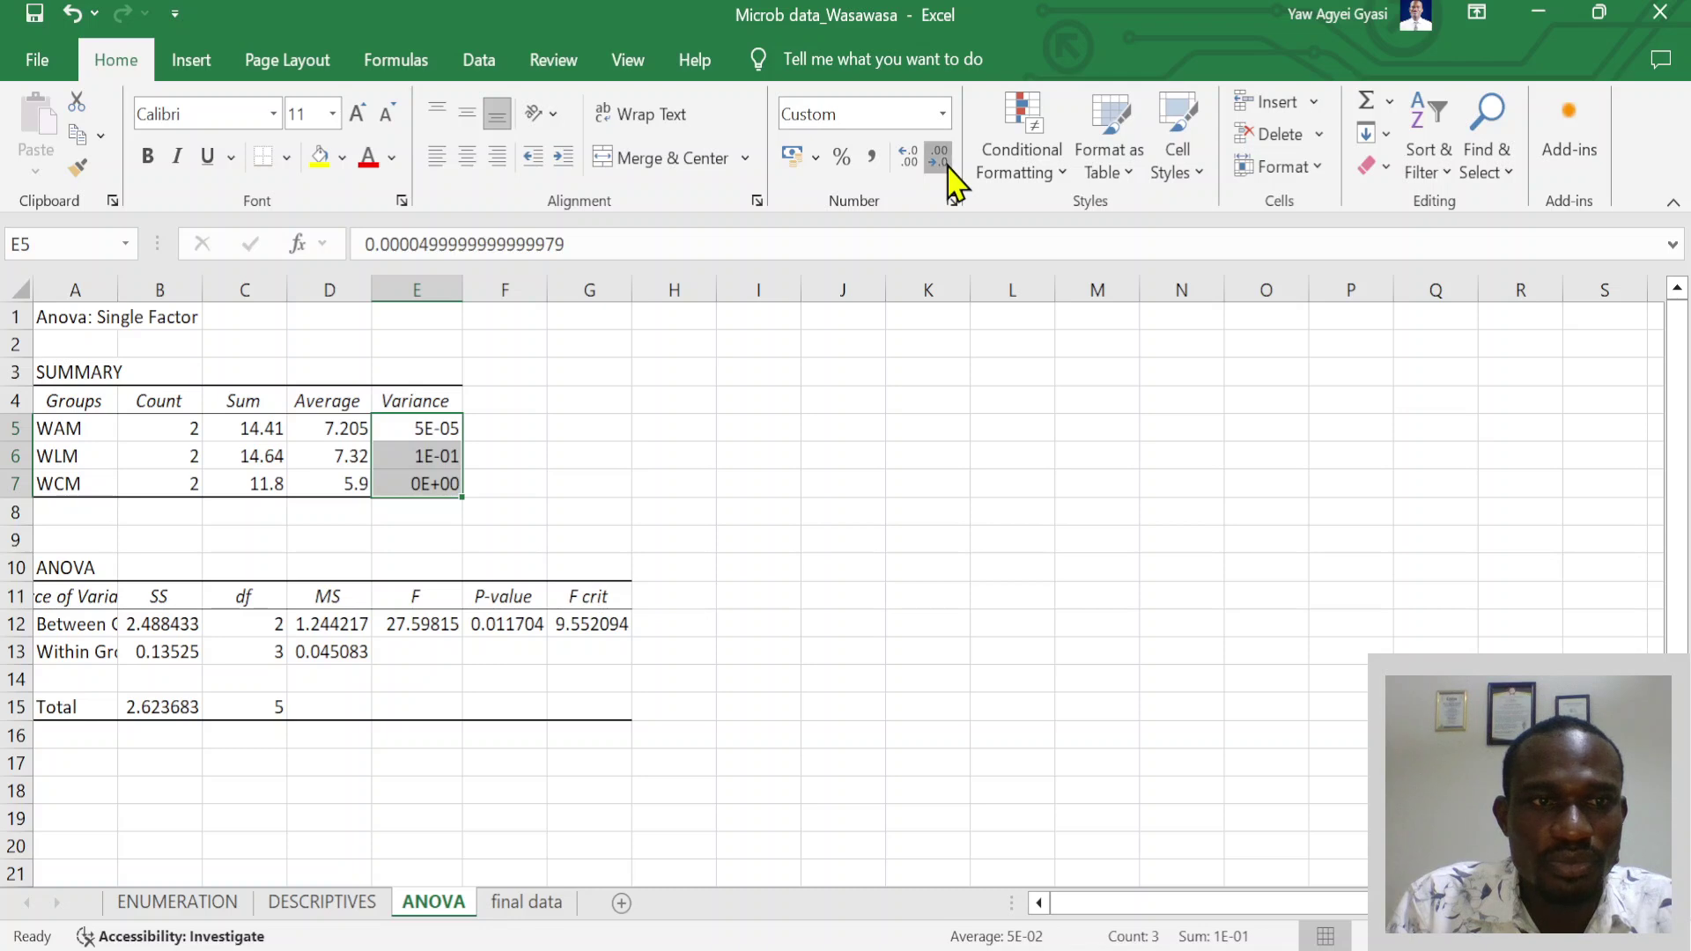
left_click(919, 165)
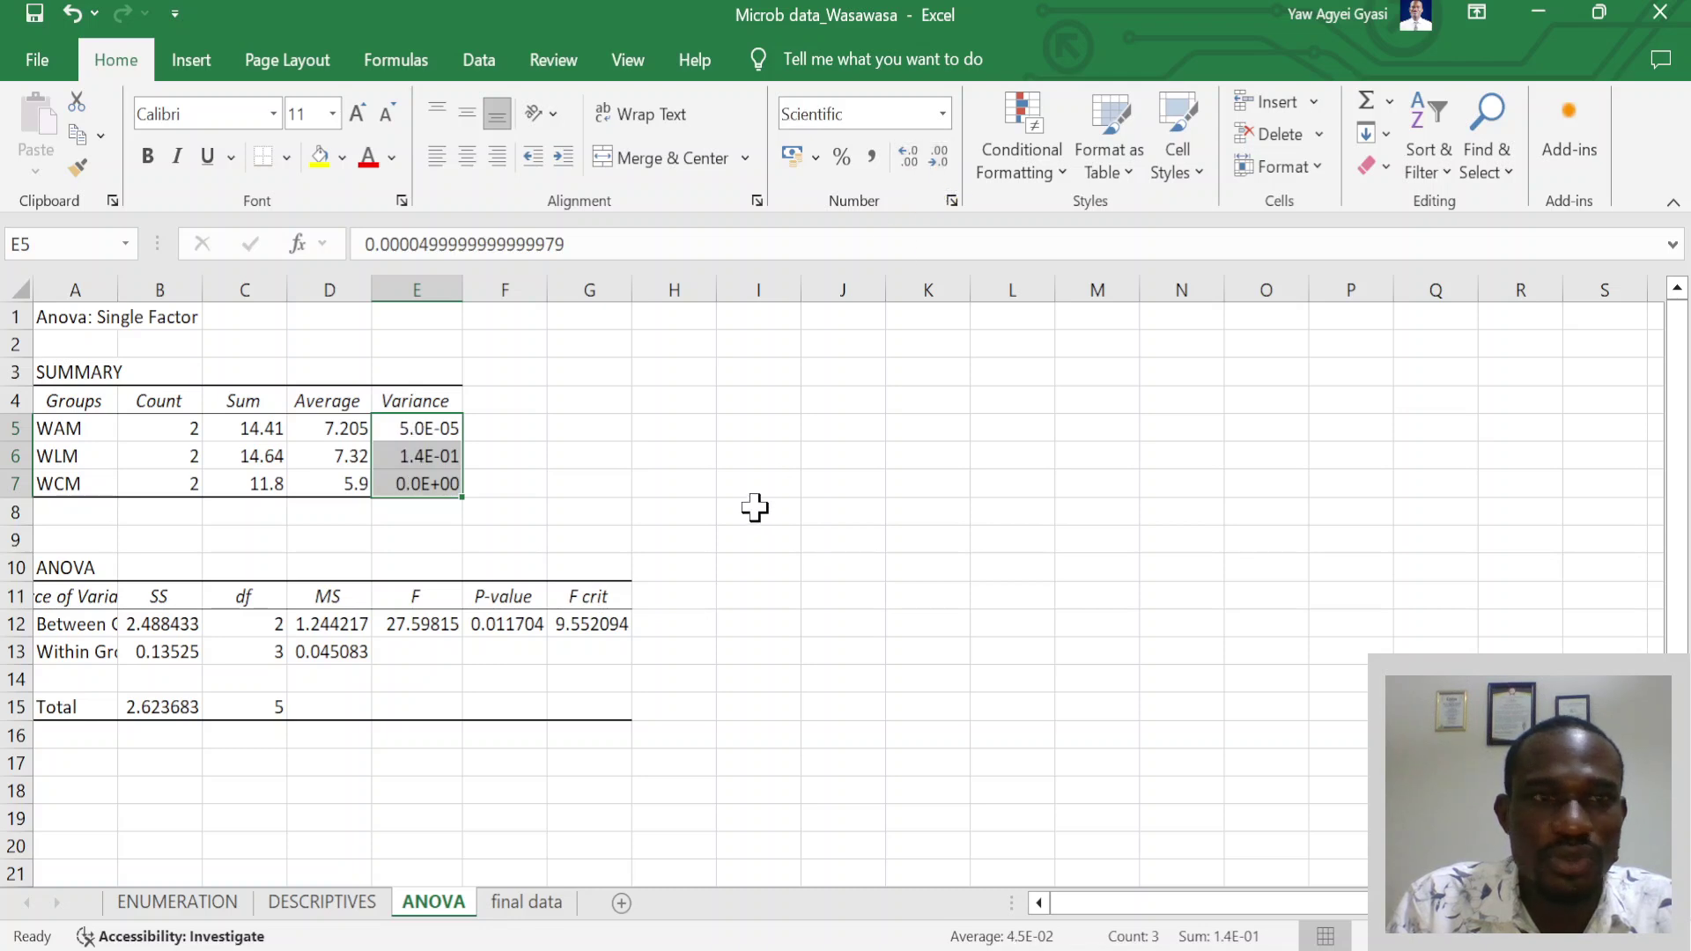
left_click(757, 506)
Autofit the width of column A on the ANOVA sheet to fit the source of variation labels
scroll(260, 581, "down", 1)
scroll(260, 581, "down", 1)
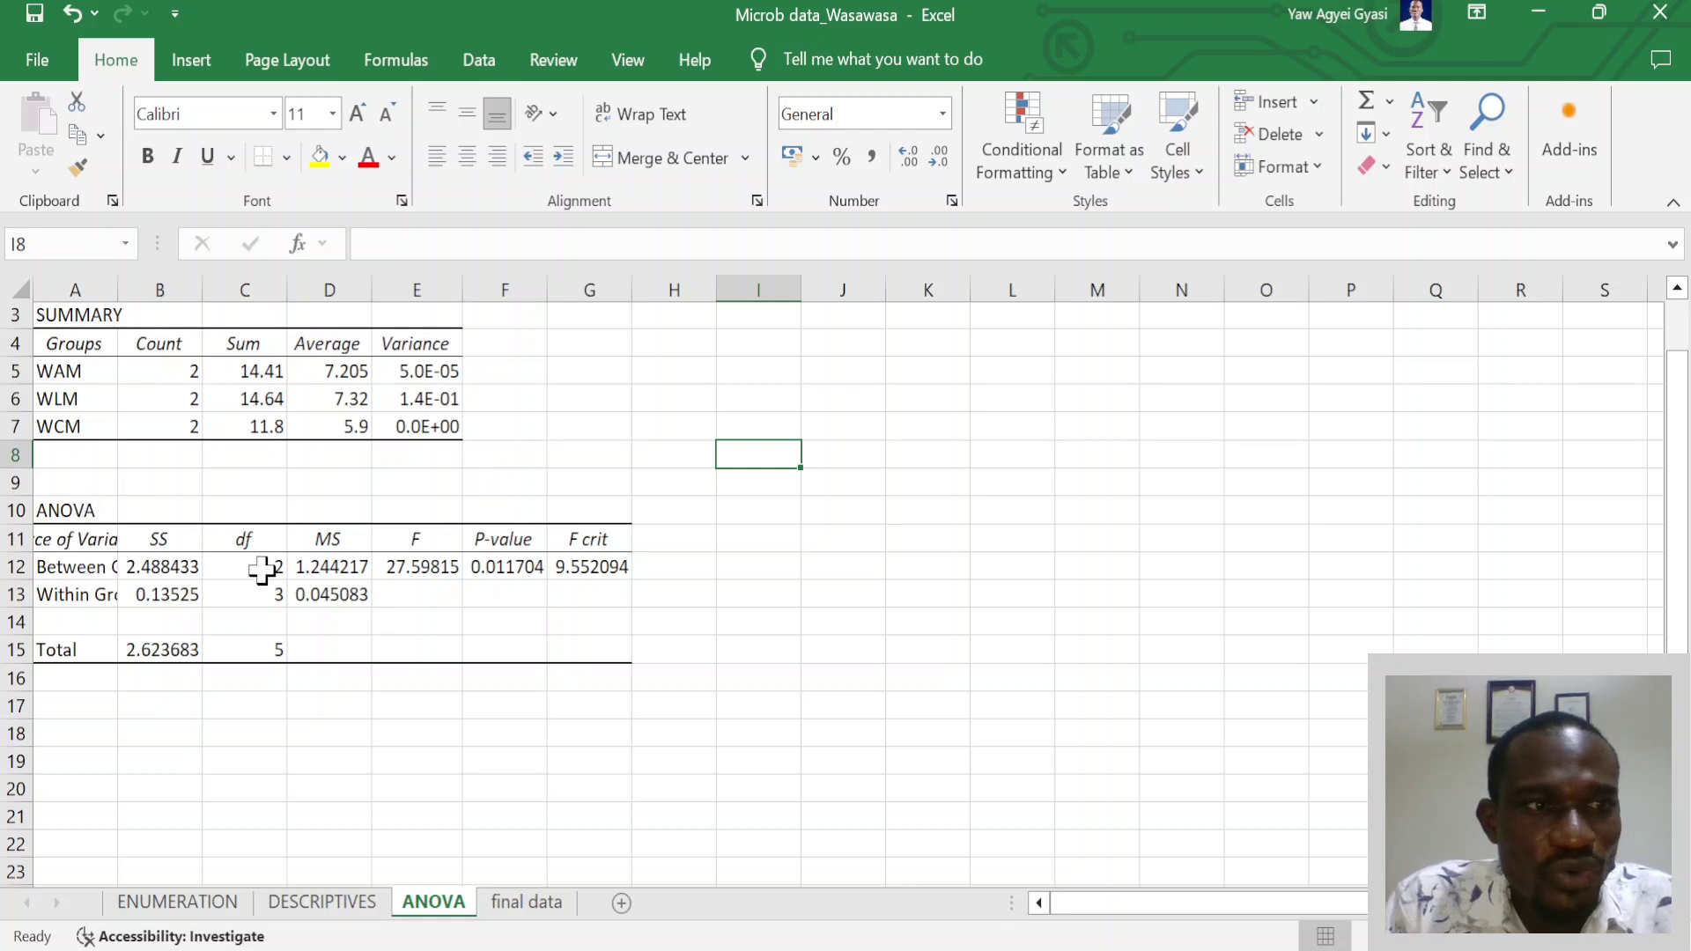
scroll(239, 551, "down", 1)
left_click(70, 550)
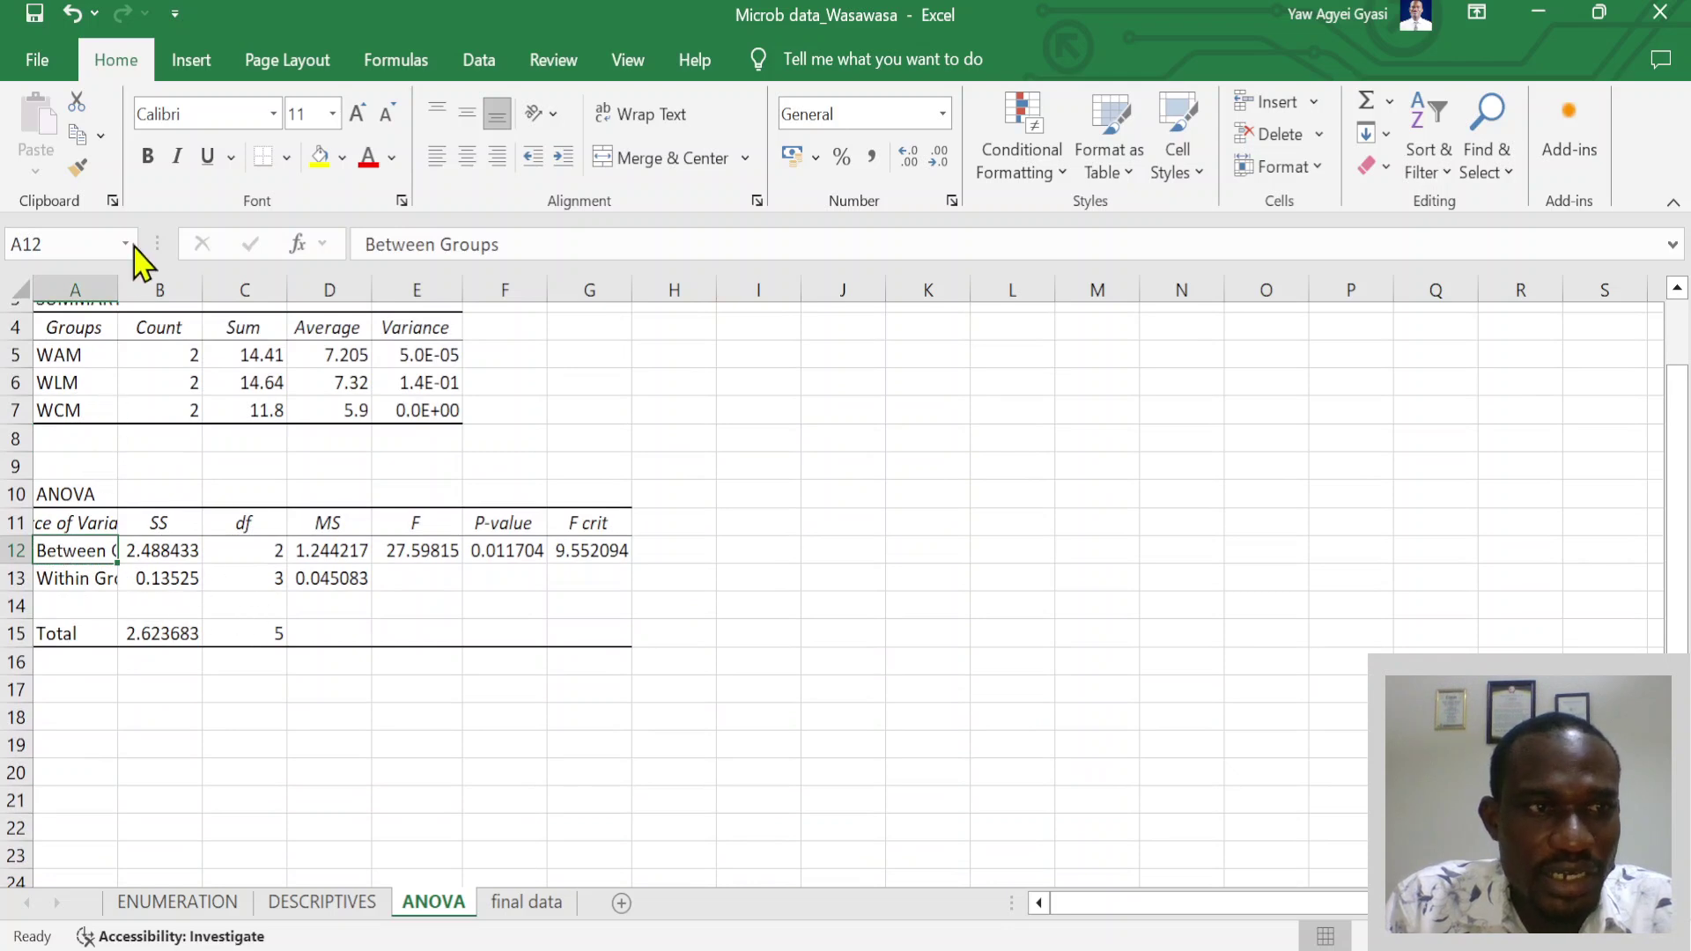
double_click(118, 289)
scroll(160, 680, "up", 1)
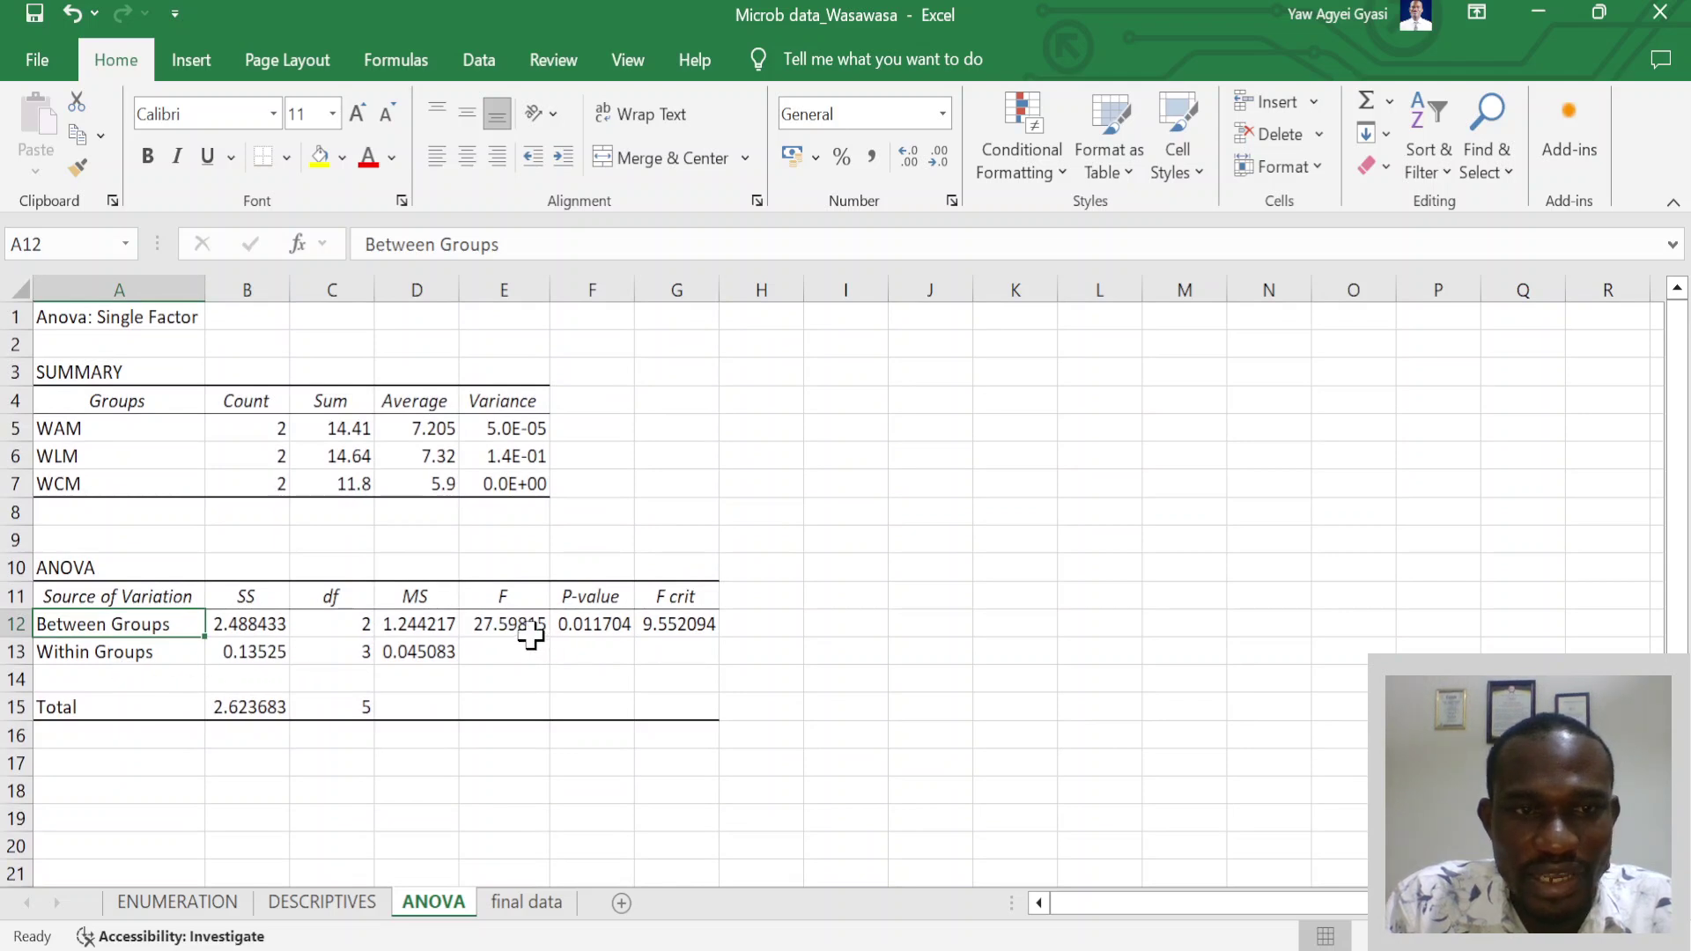
Examine the P-value and the between-groups and within-groups sources of variation in the ANOVA table
left_click(622, 631)
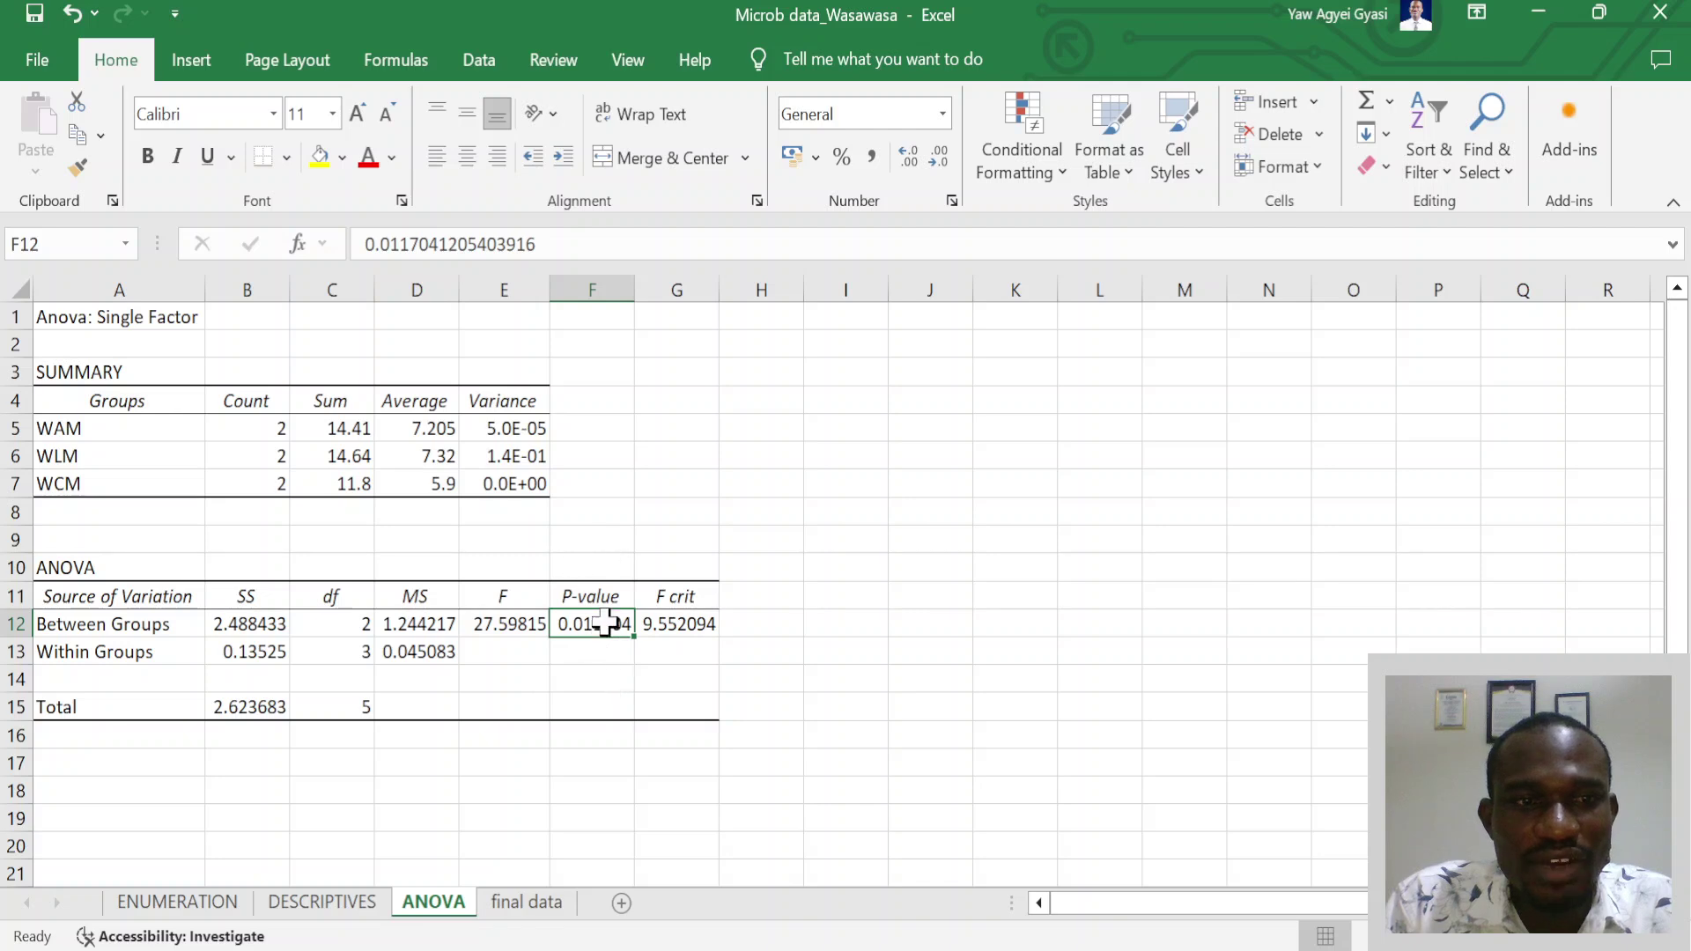
left_click(595, 293)
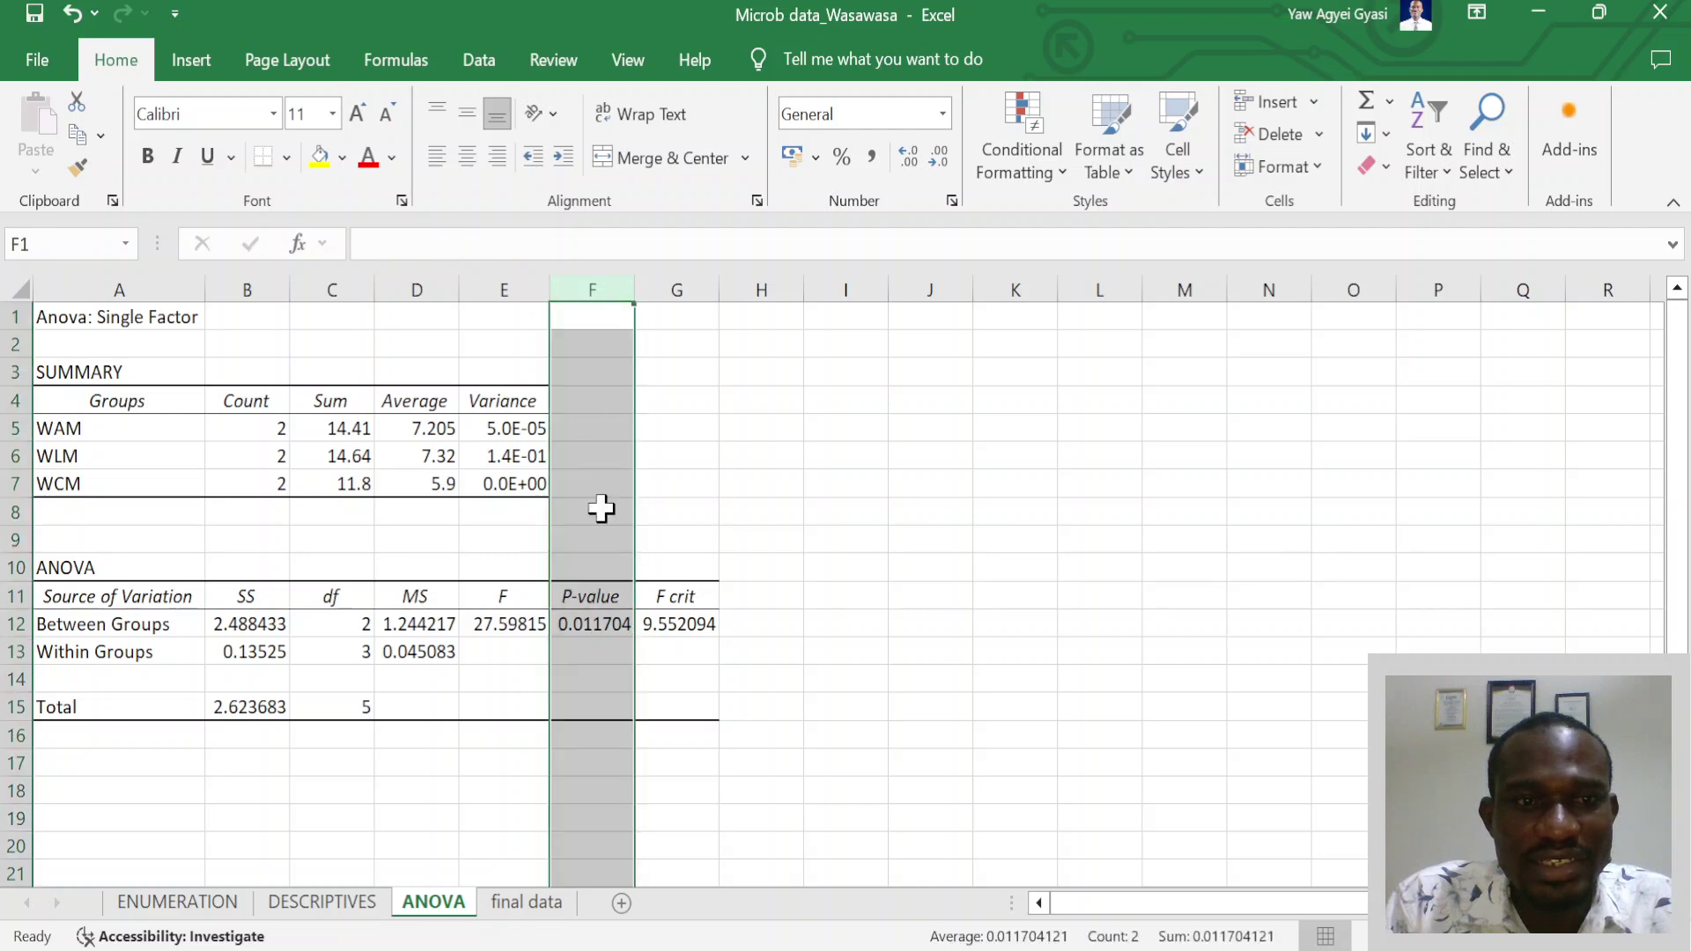
left_click(599, 588)
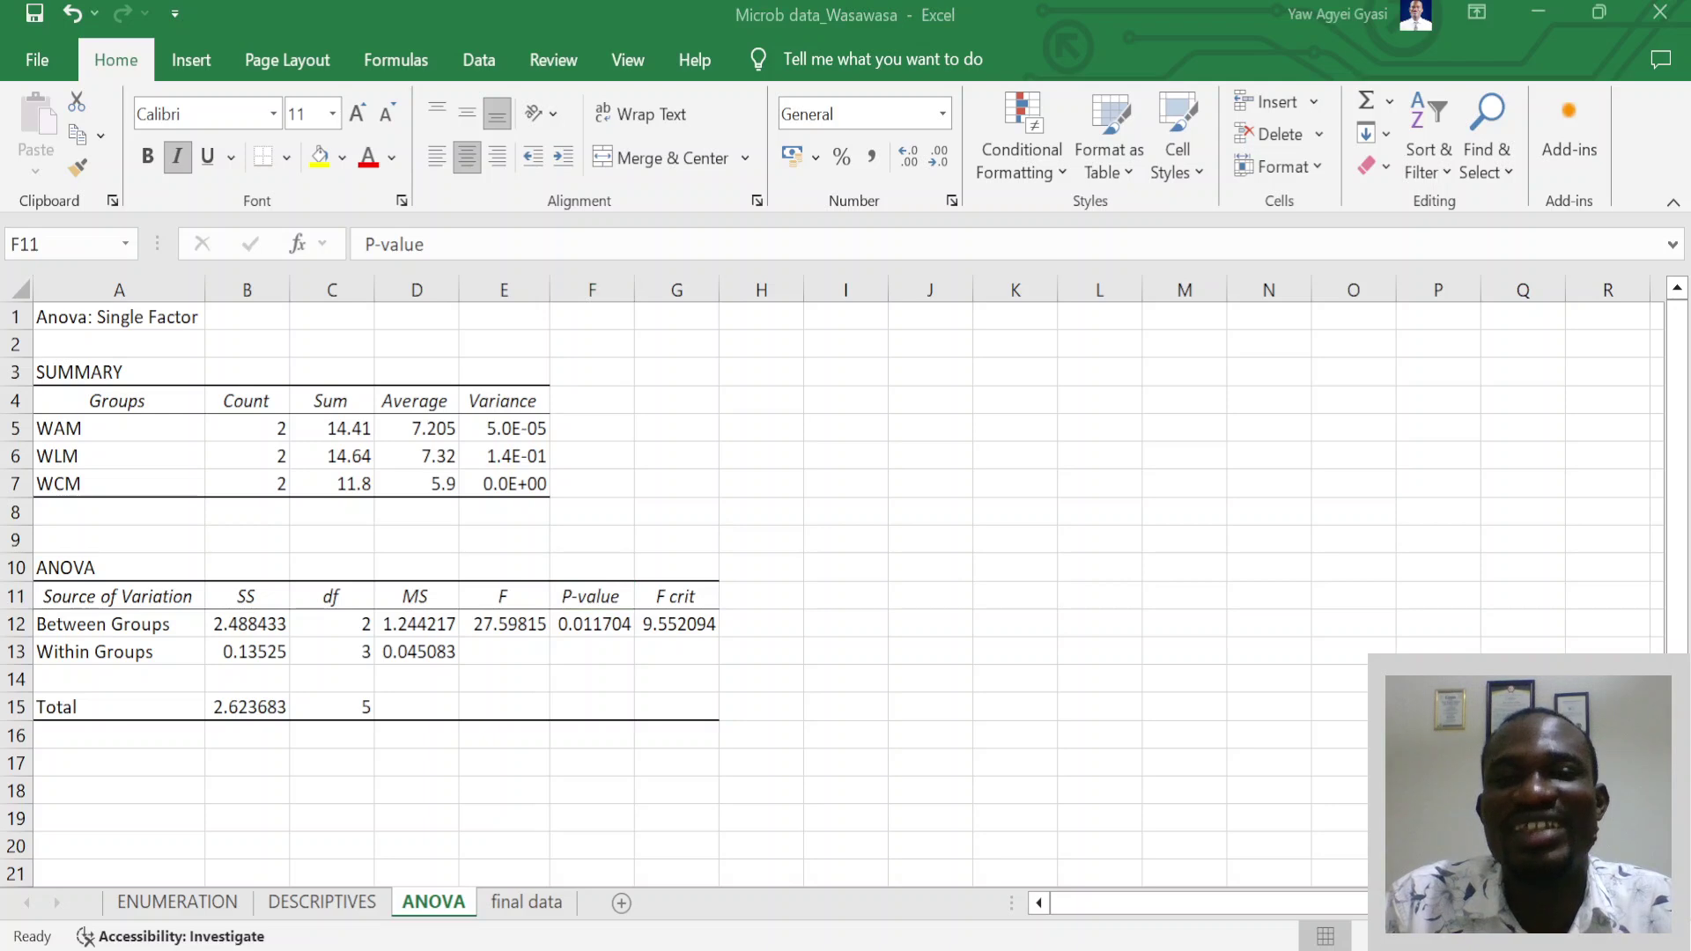
left_click(120, 679)
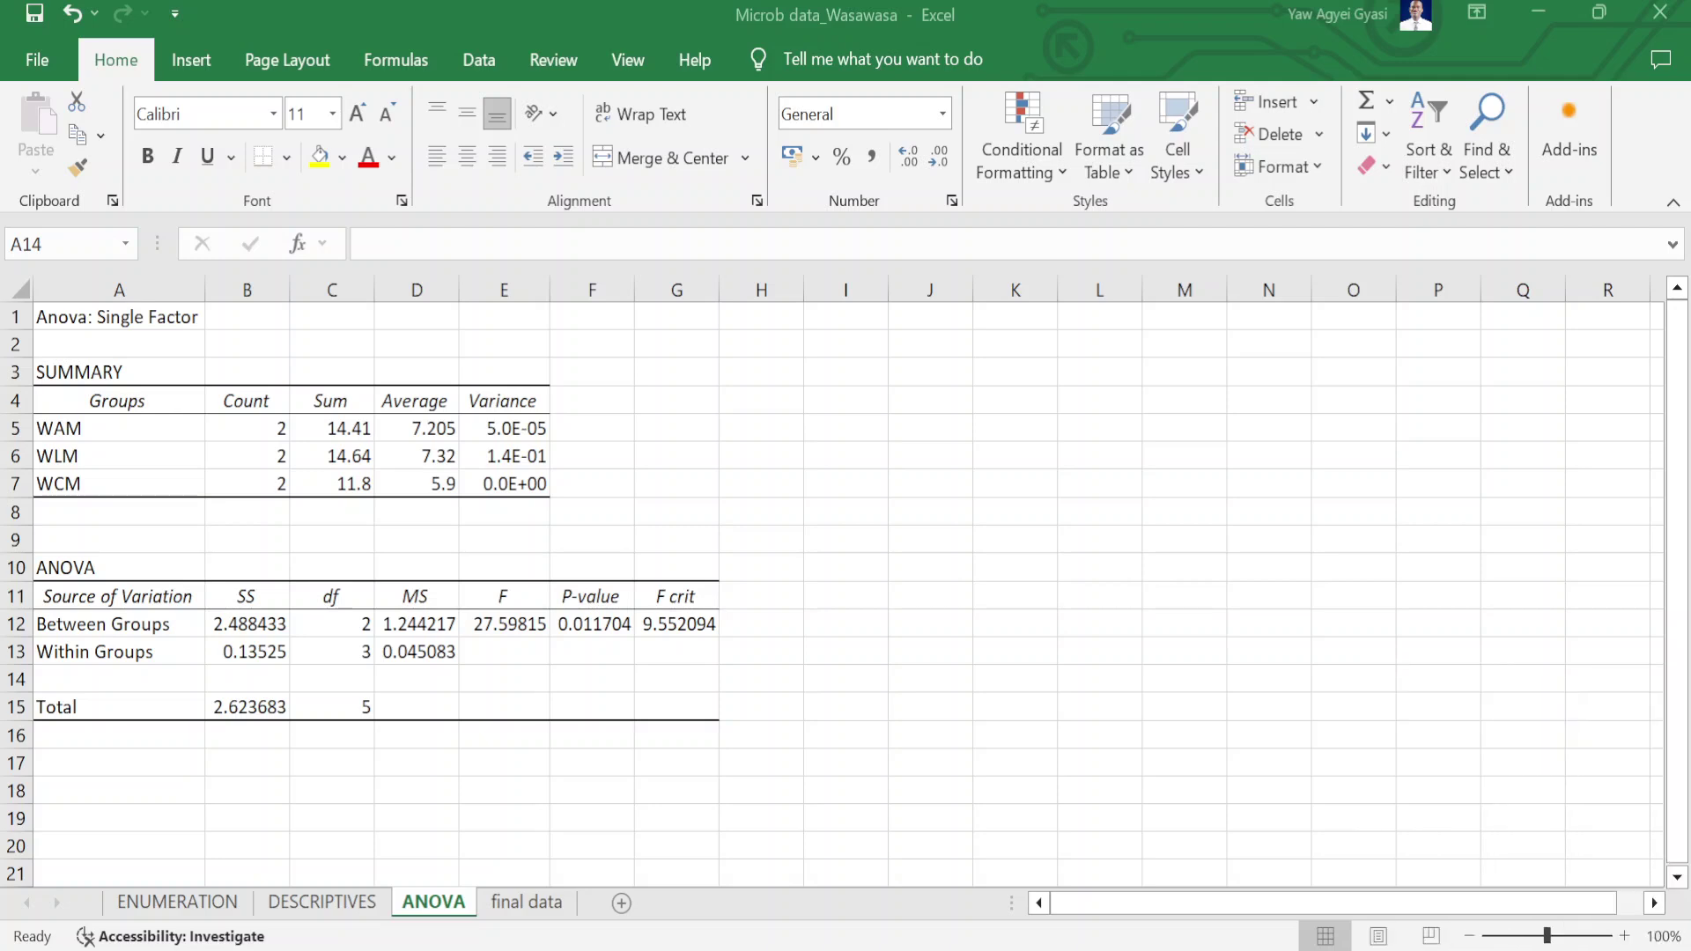
scroll(865, 578, "up", 3, "ctrl")
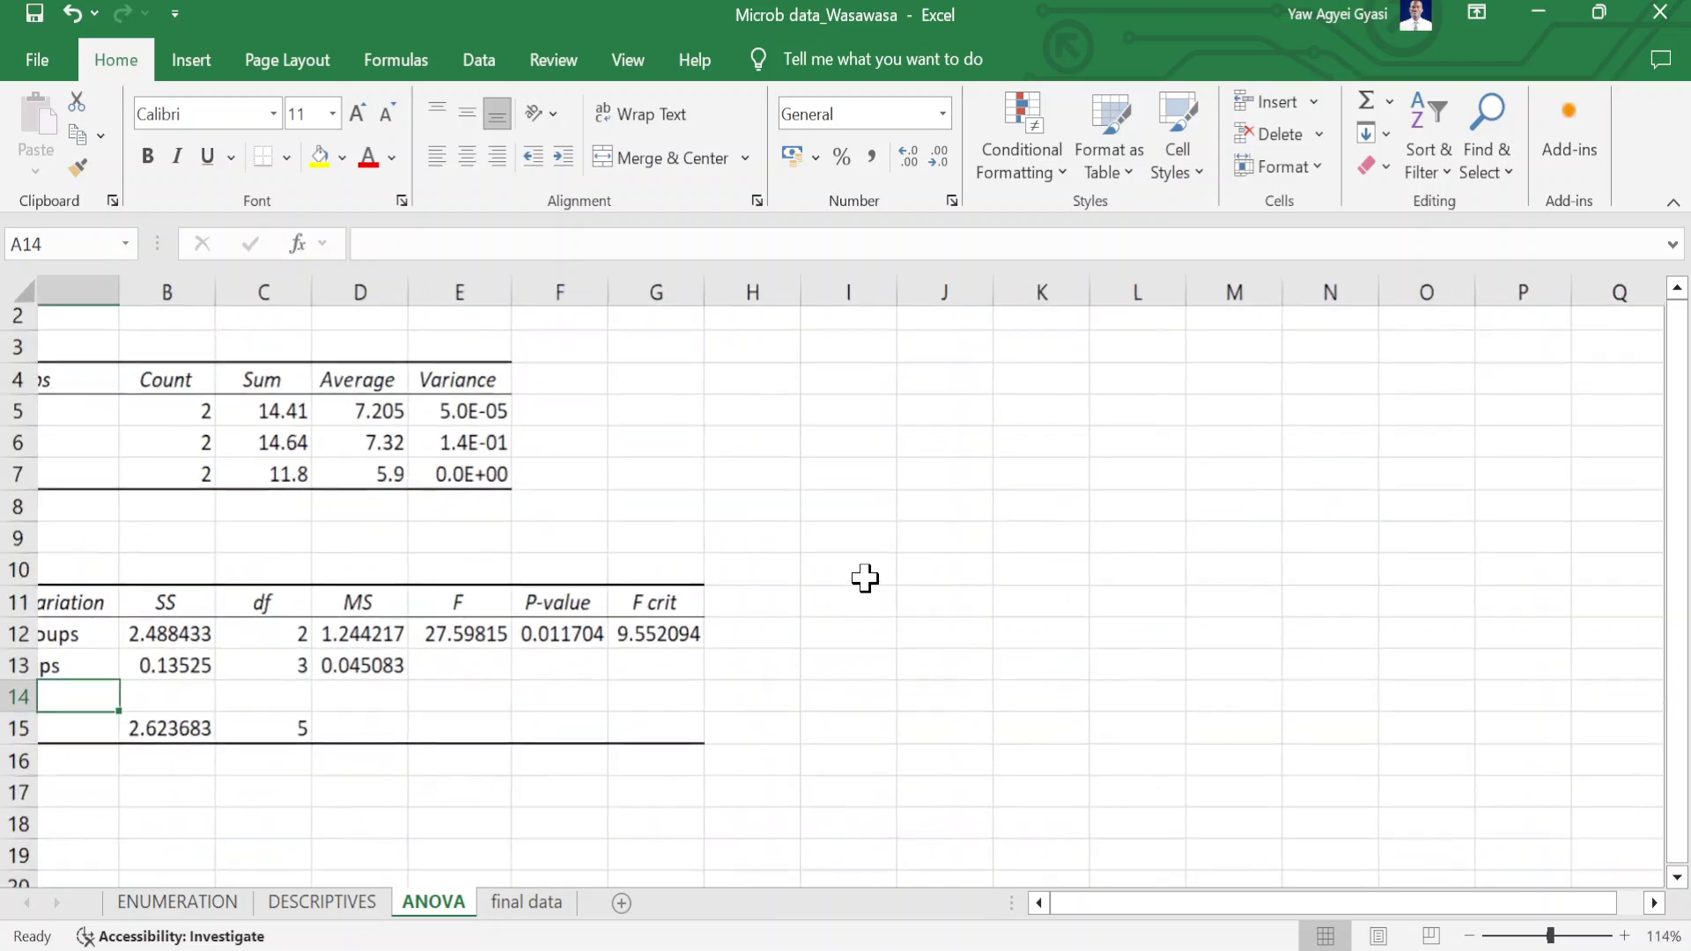
scroll(898, 560, "up", 2, "ctrl")
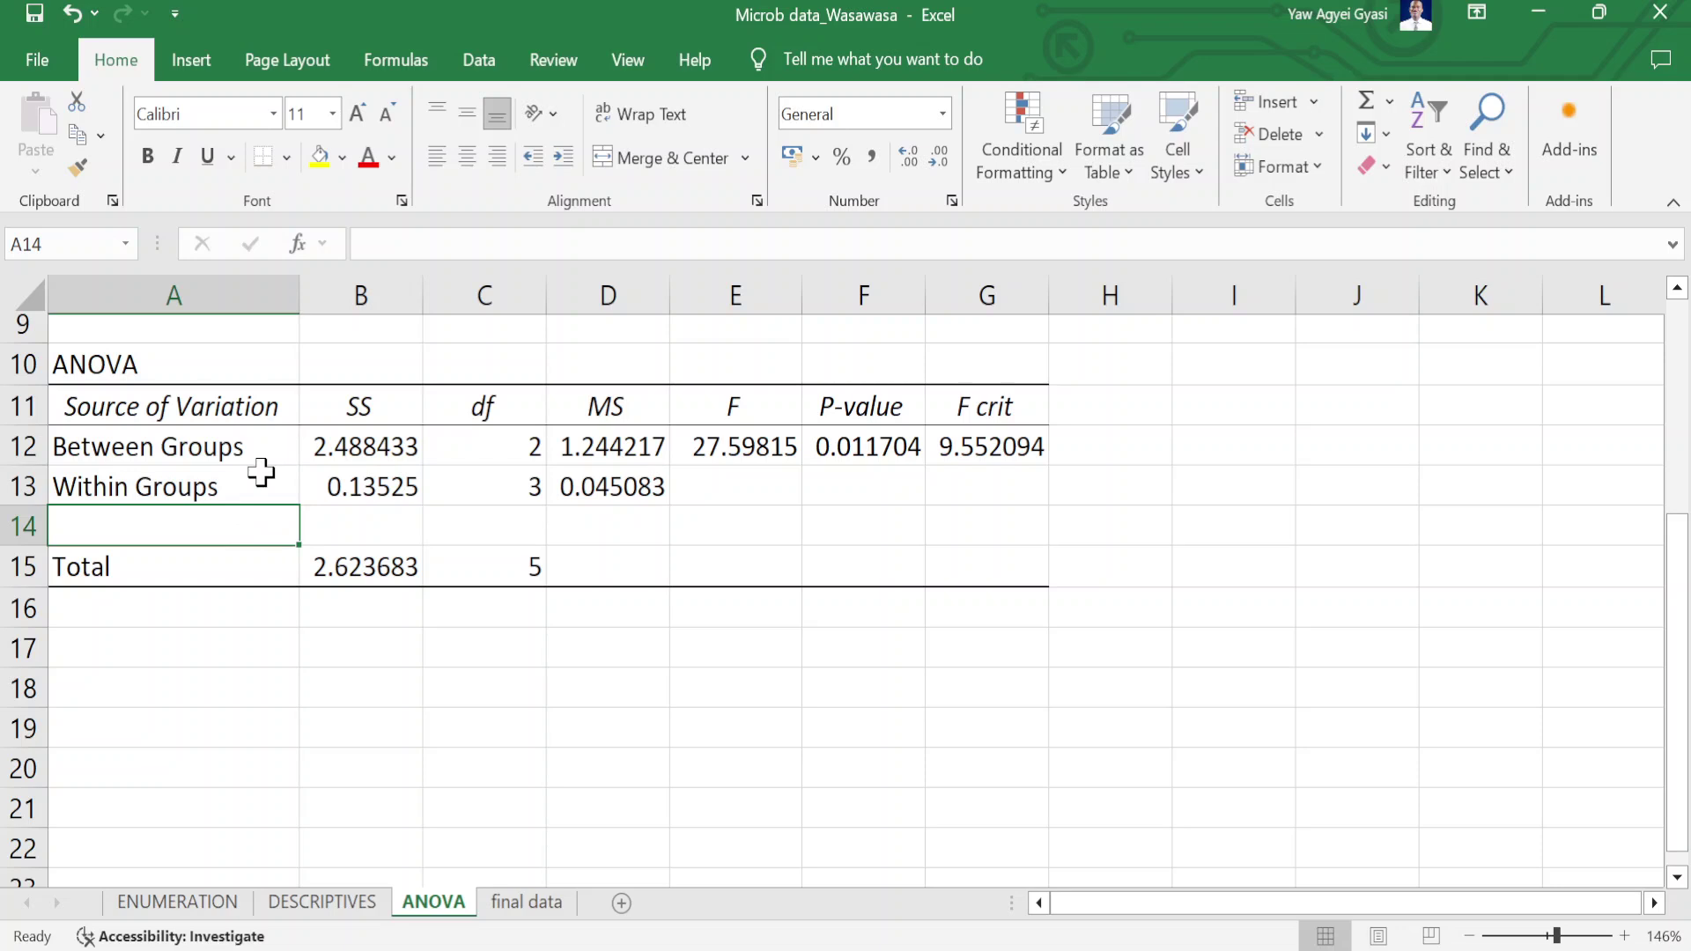
scroll(261, 473, "up", 3)
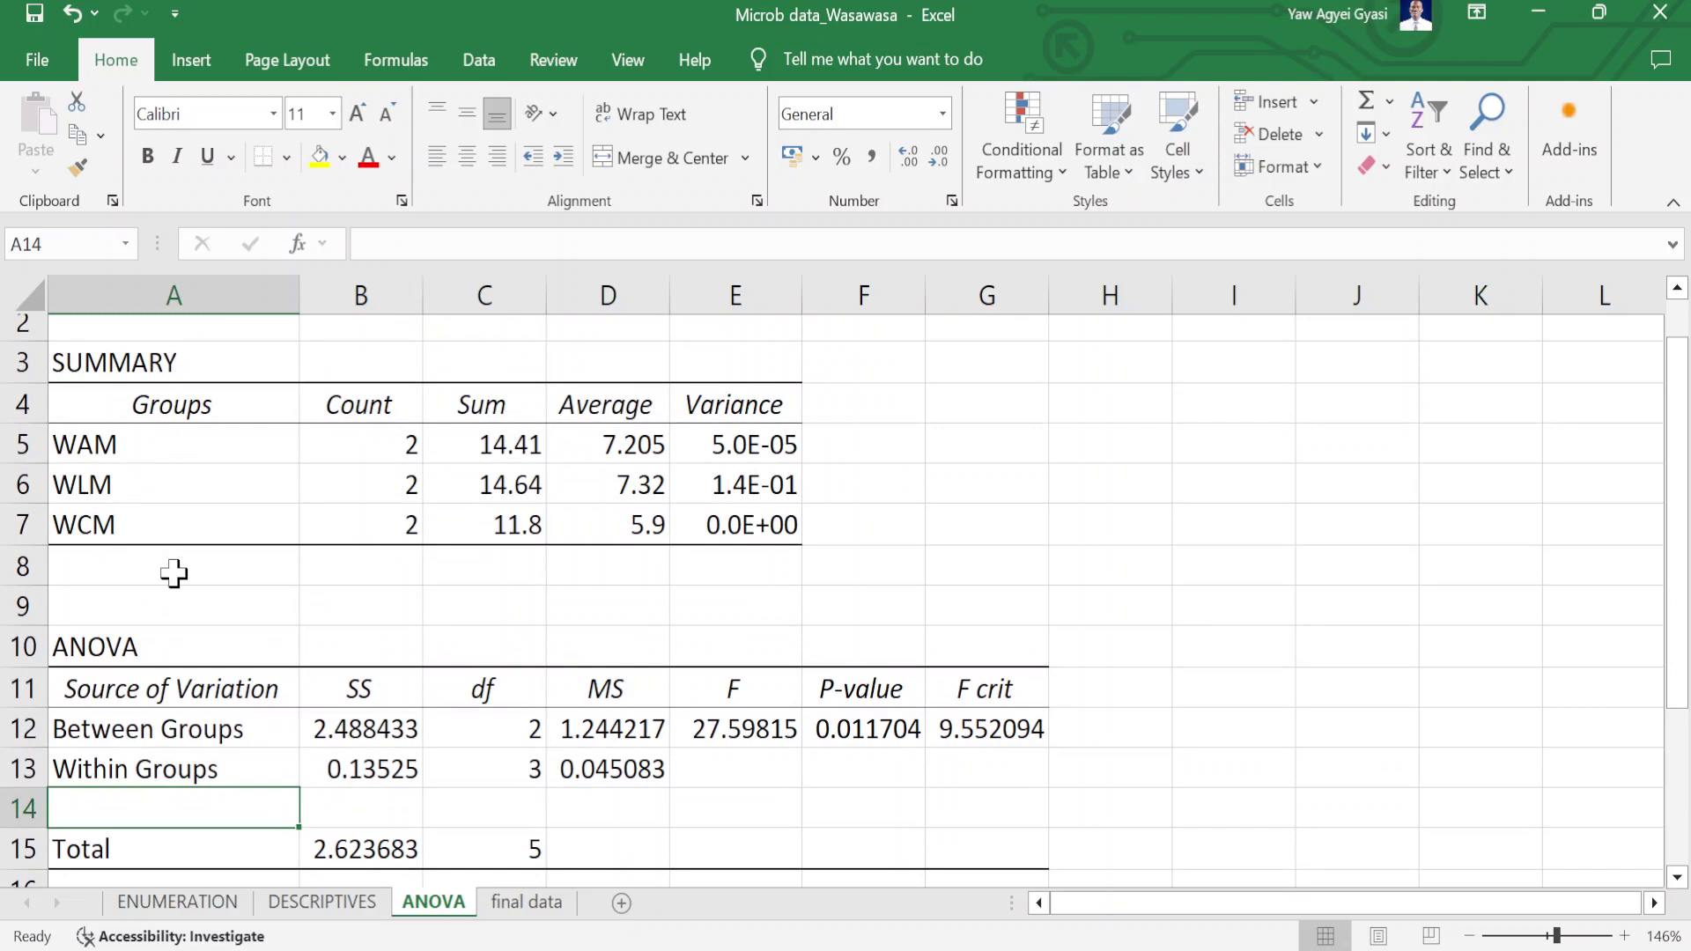
scroll(173, 573, "down", 2)
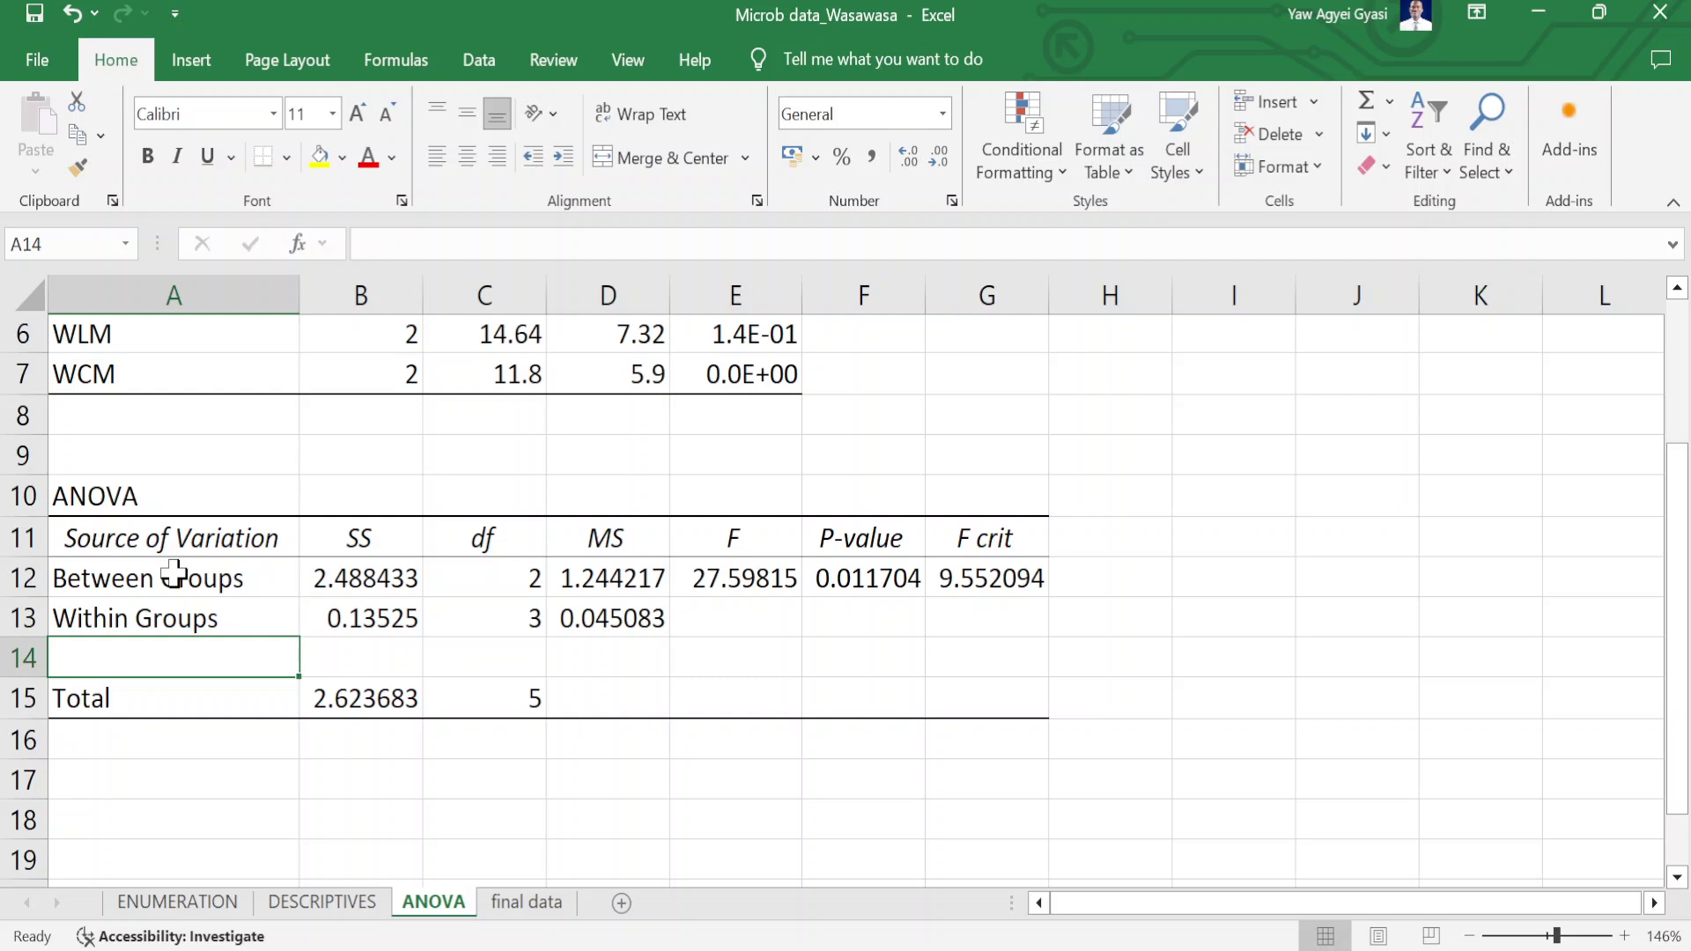
scroll(177, 484, "up", 1)
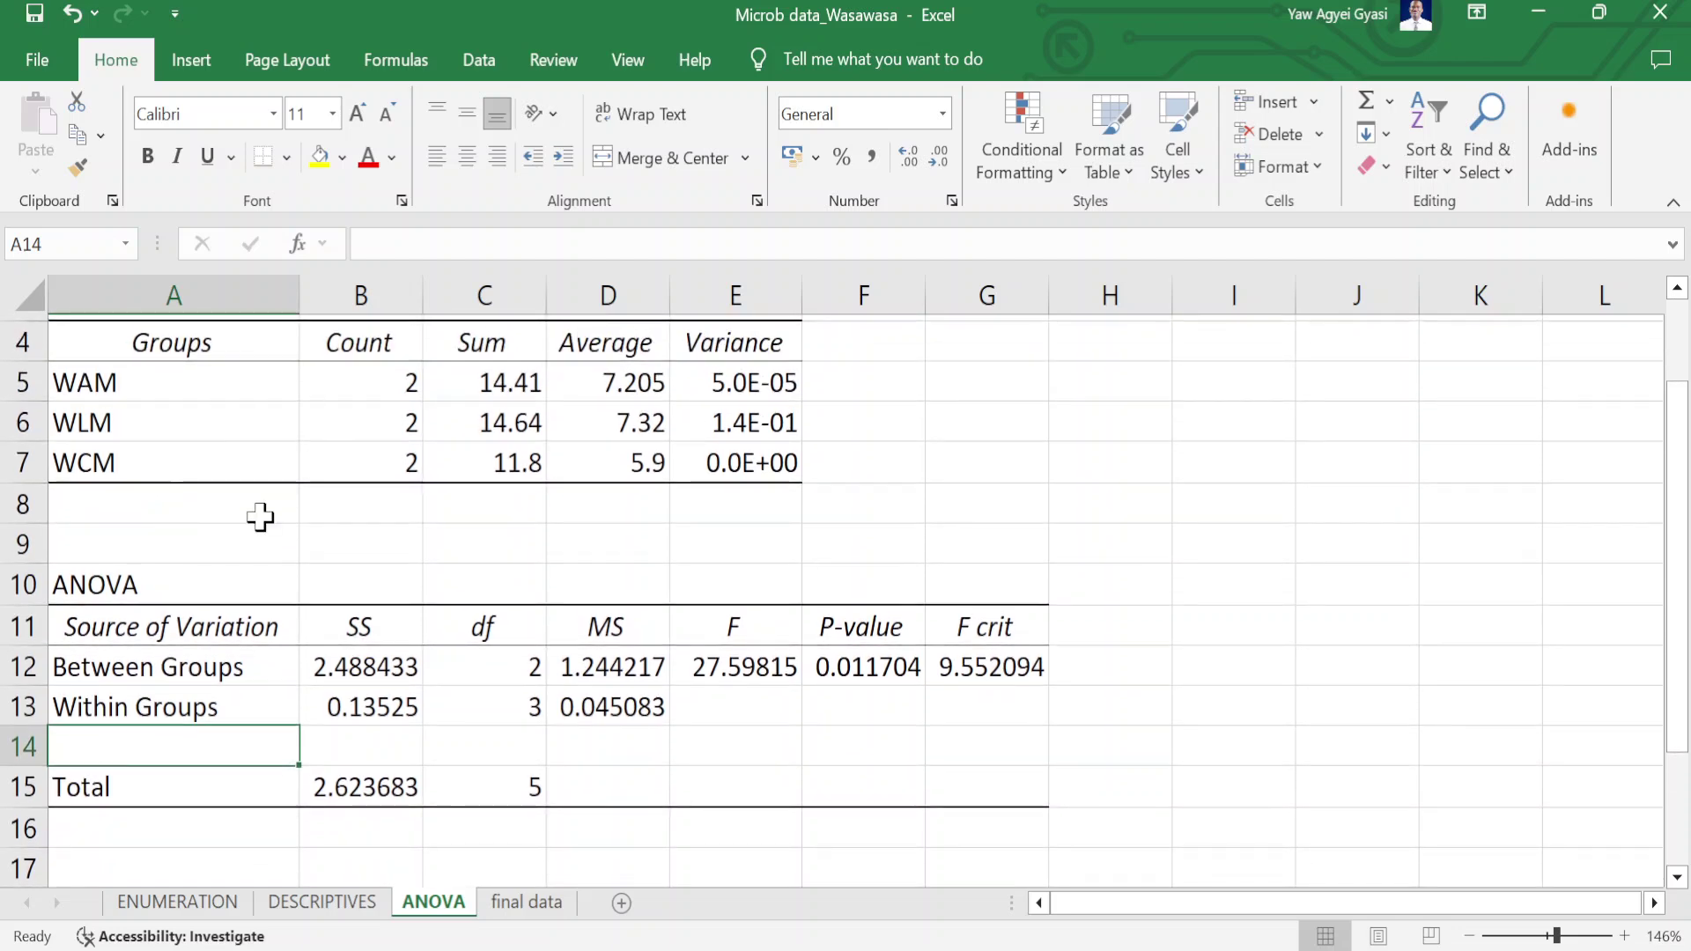
scroll(315, 636, "down", 1)
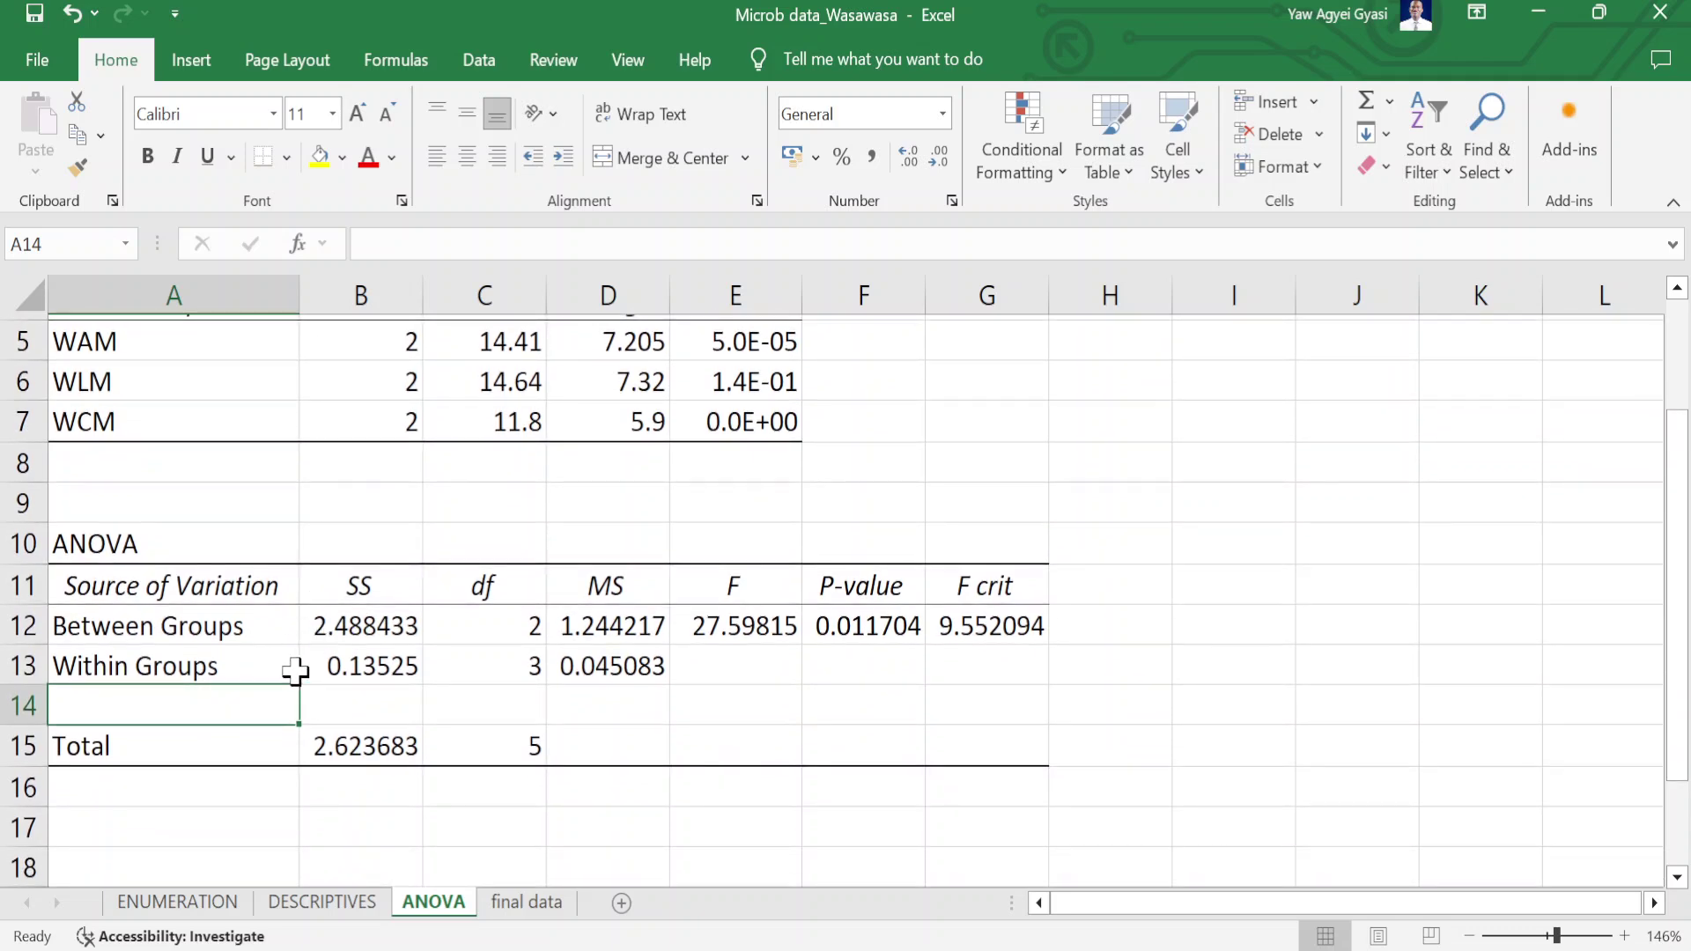
scroll(313, 643, "up", 1)
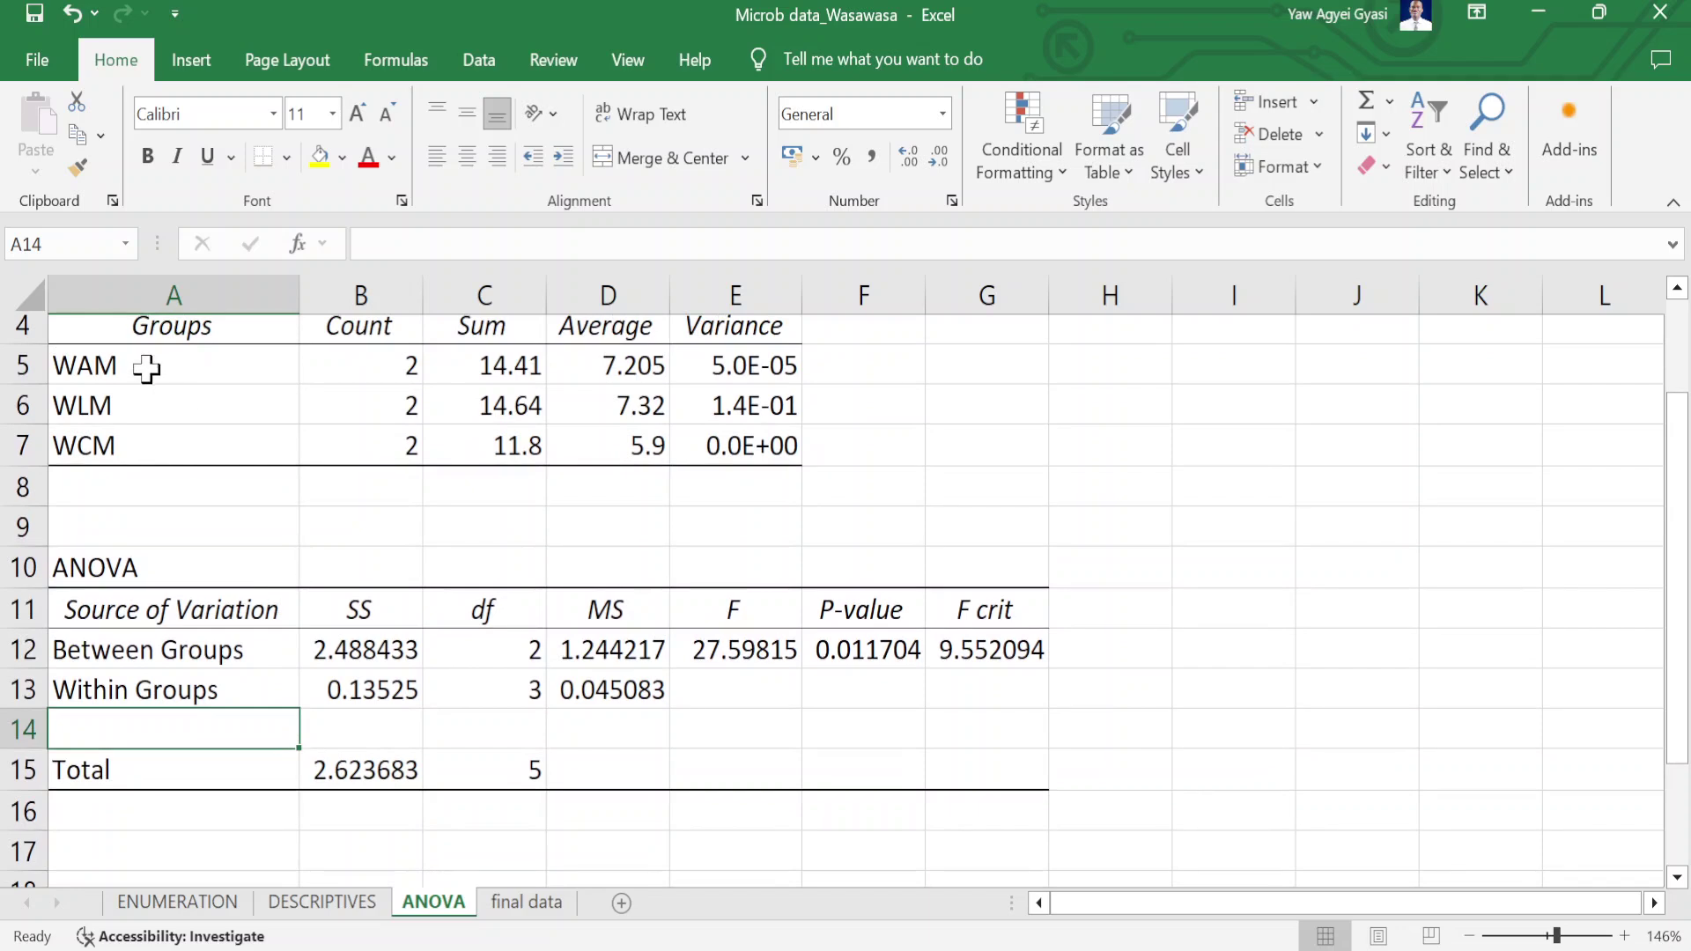
Review the WAM and WLM groups in the summary alongside the sums of squares in the ANOVA table
left_click(177, 371)
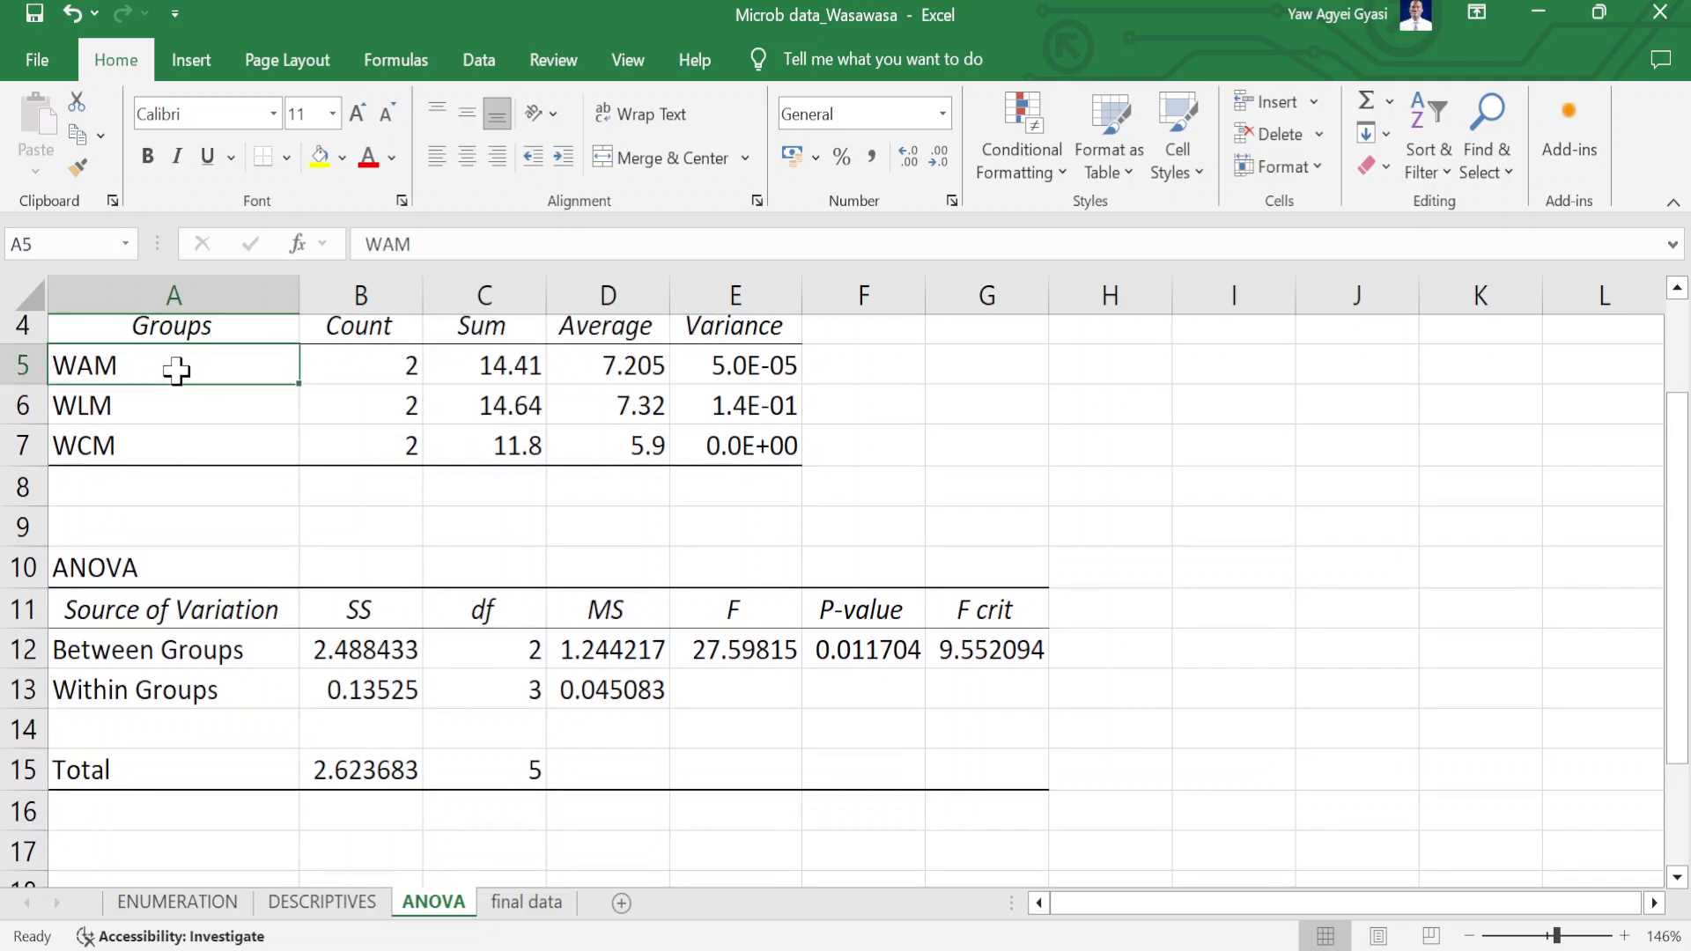
left_click(394, 370)
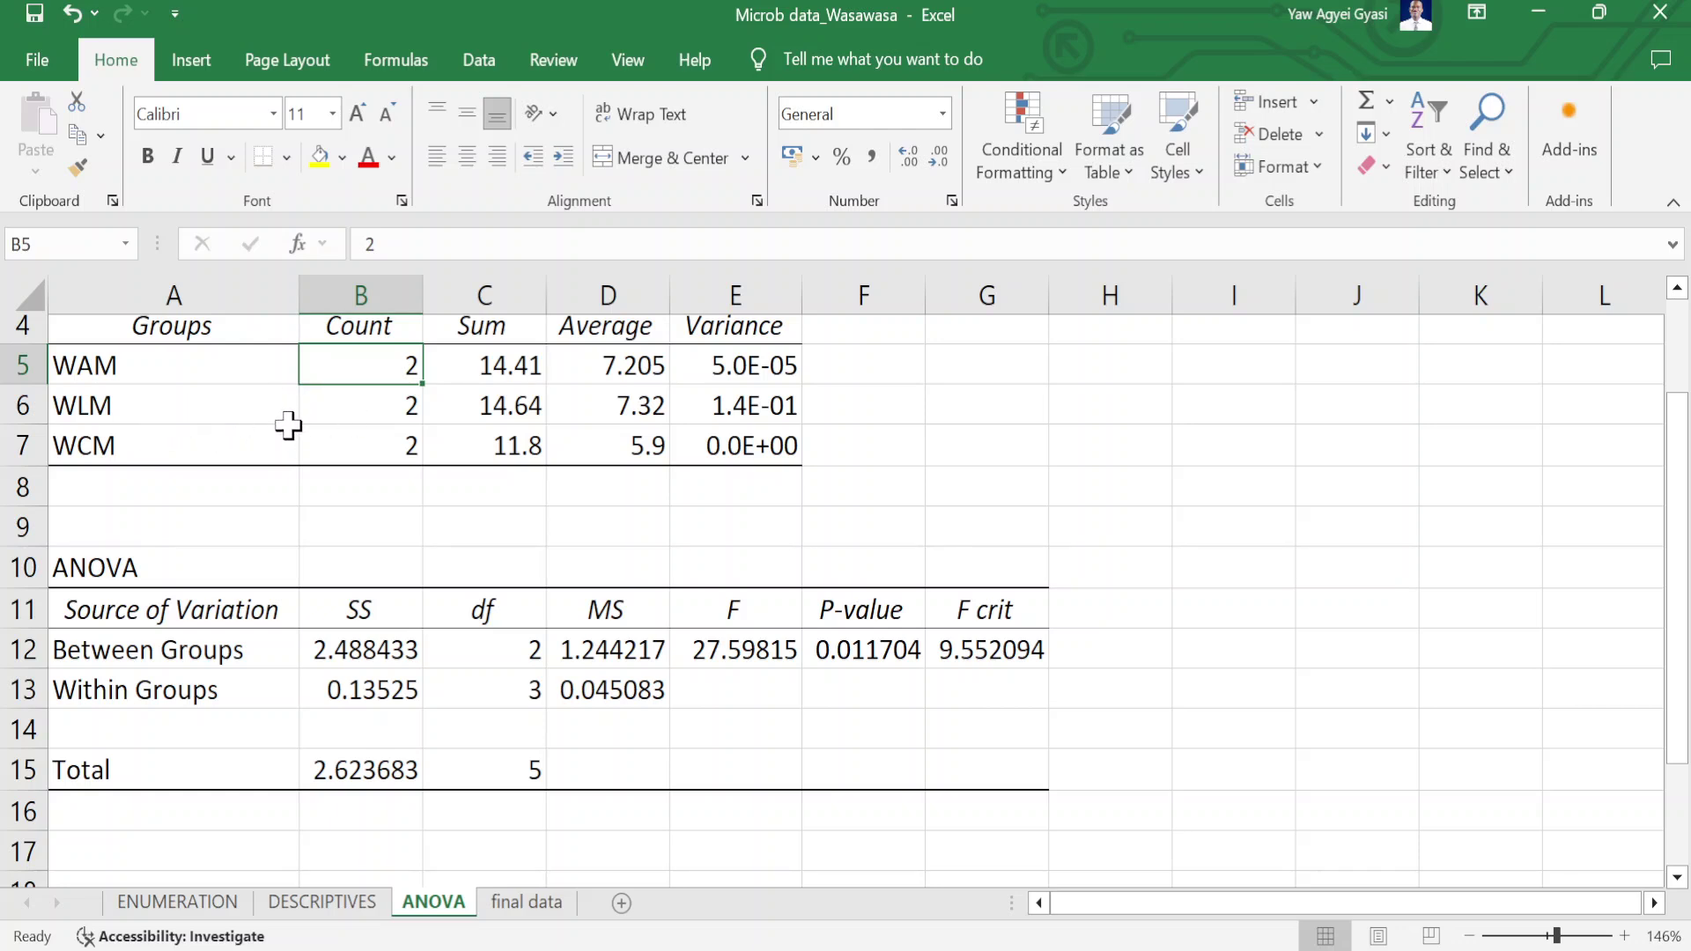
left_click(182, 417)
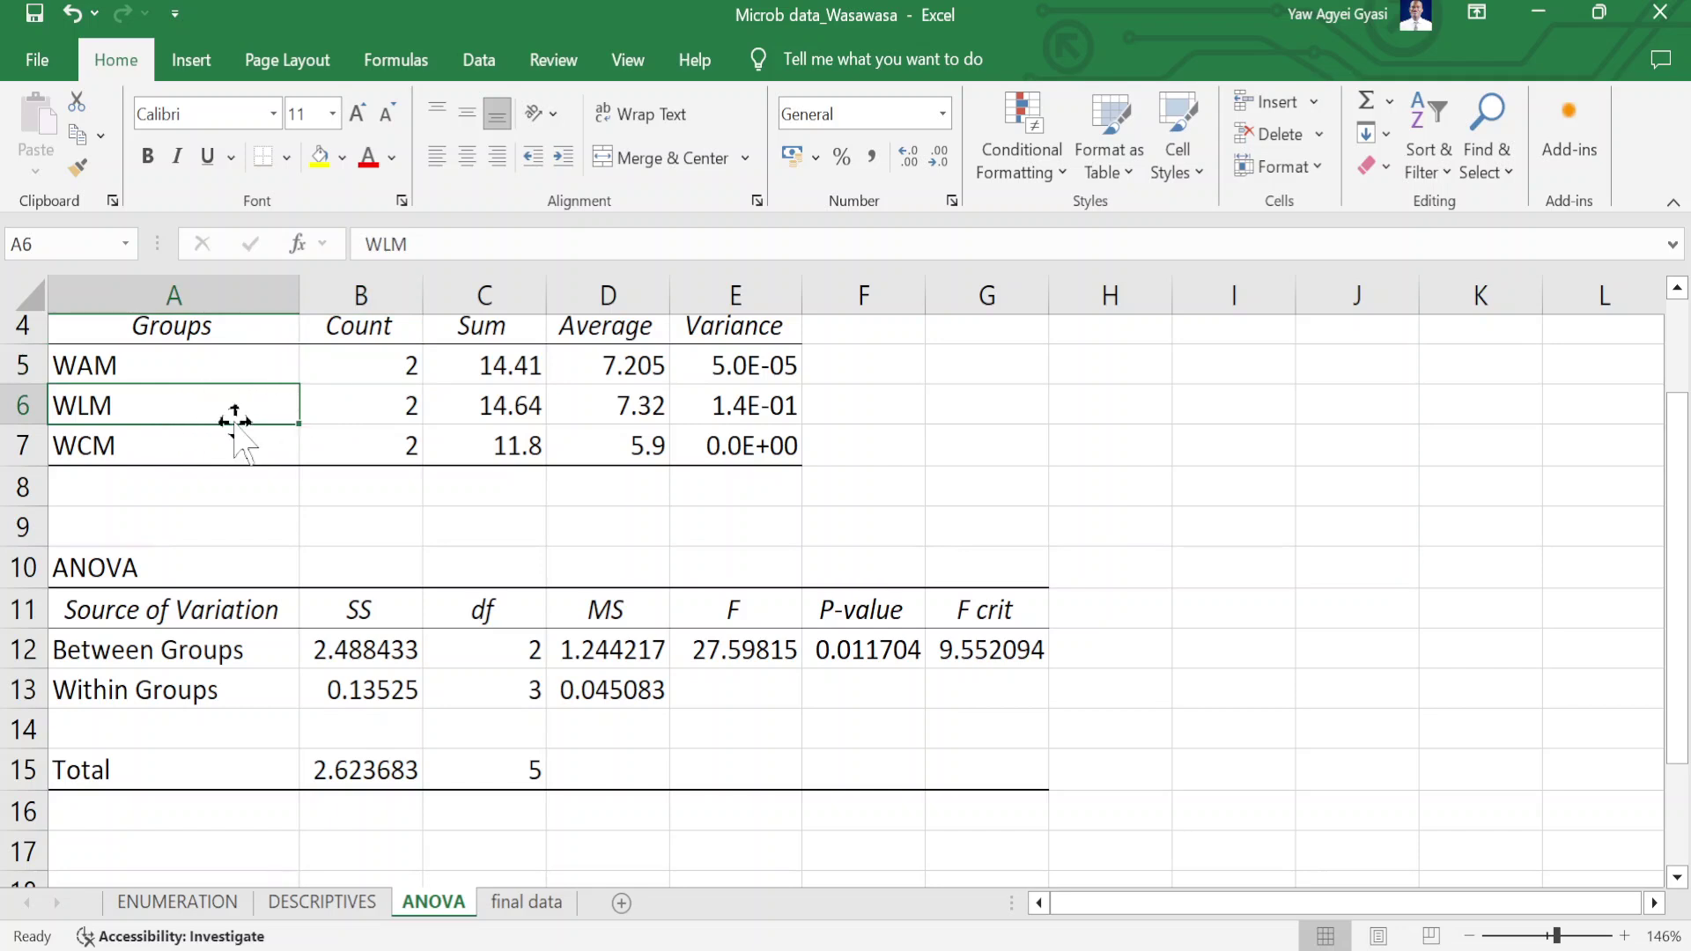
scroll(279, 477, "down", 1)
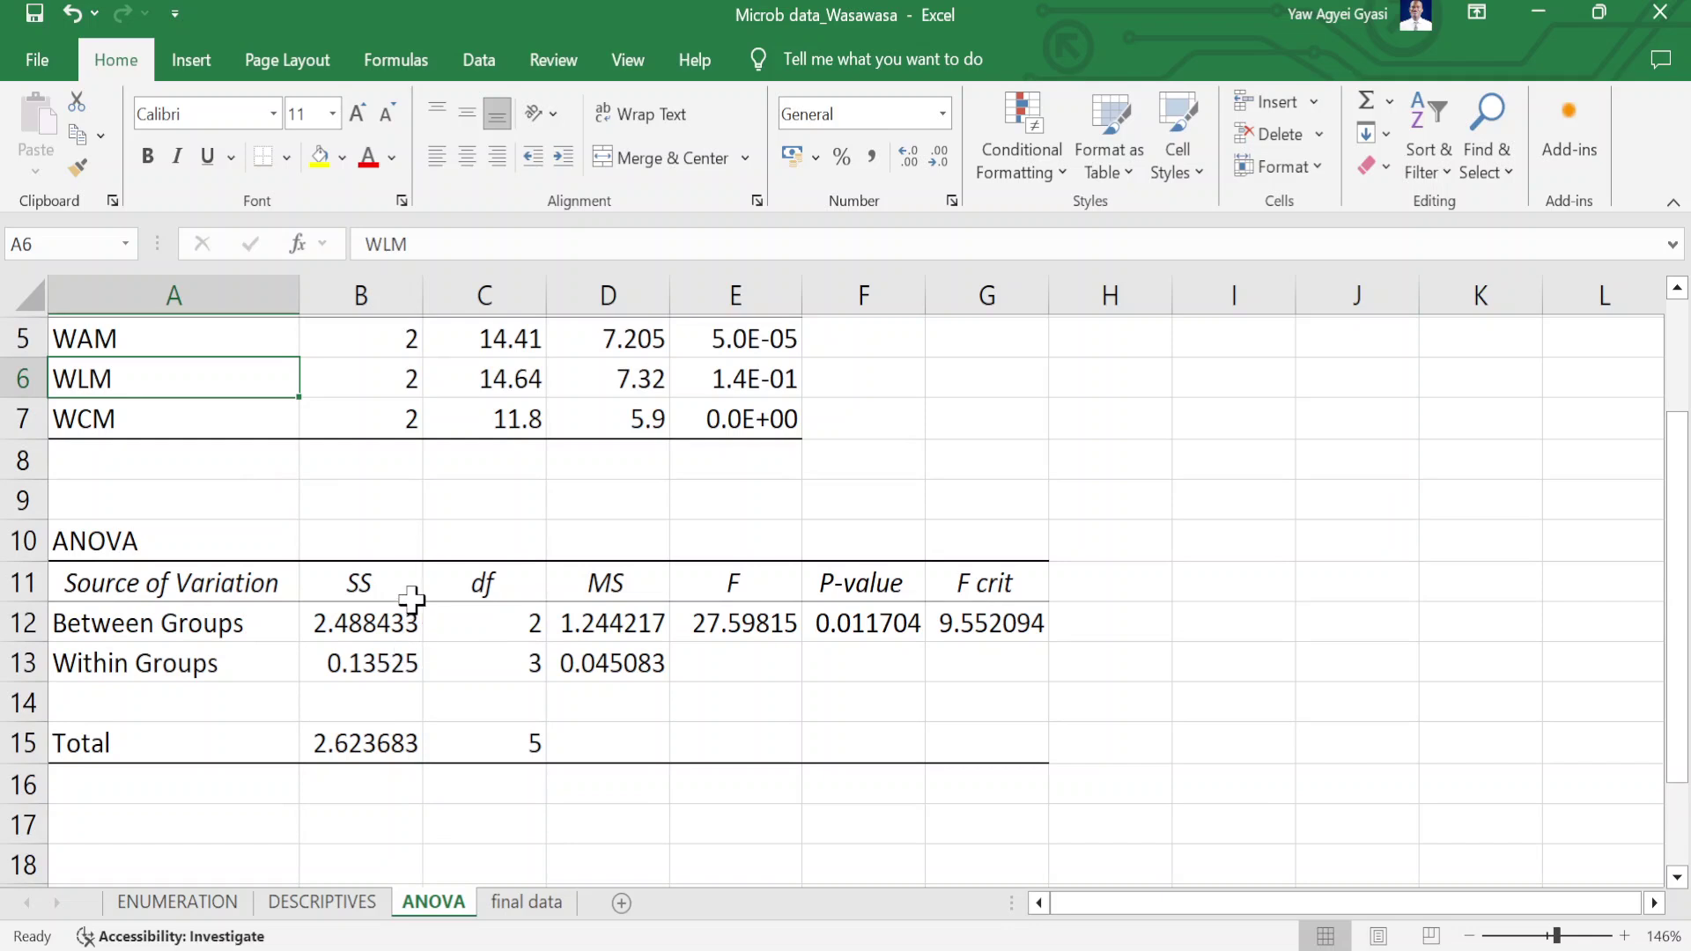
scroll(412, 599, "up", 1)
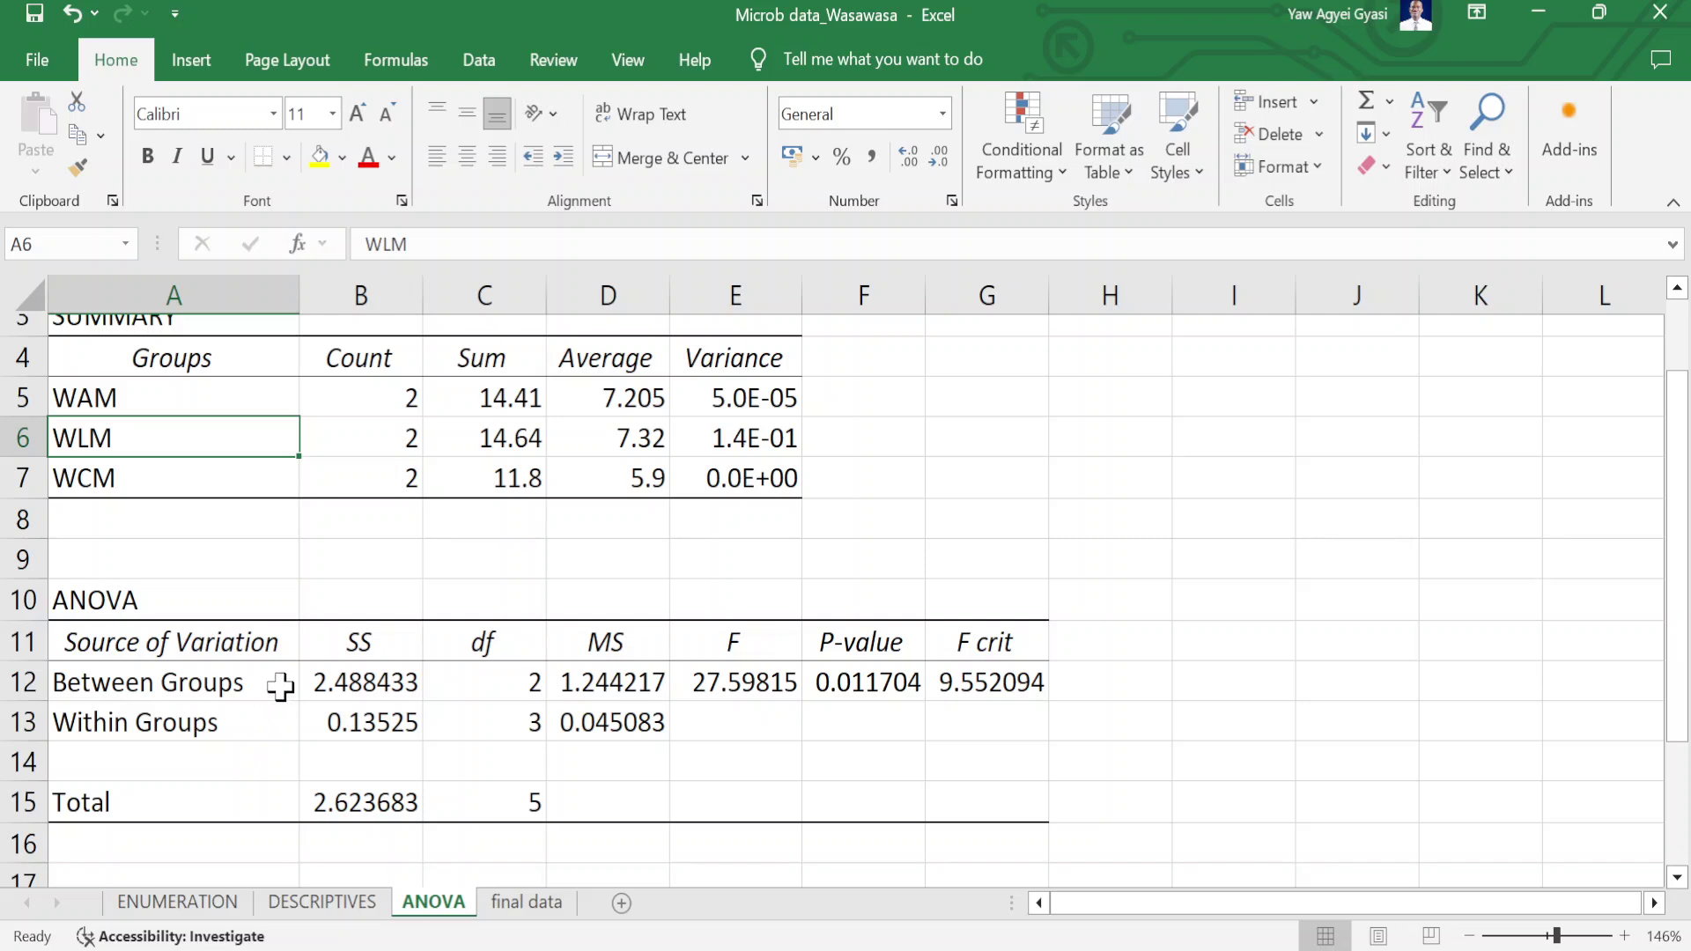
scroll(280, 687, "down", 1)
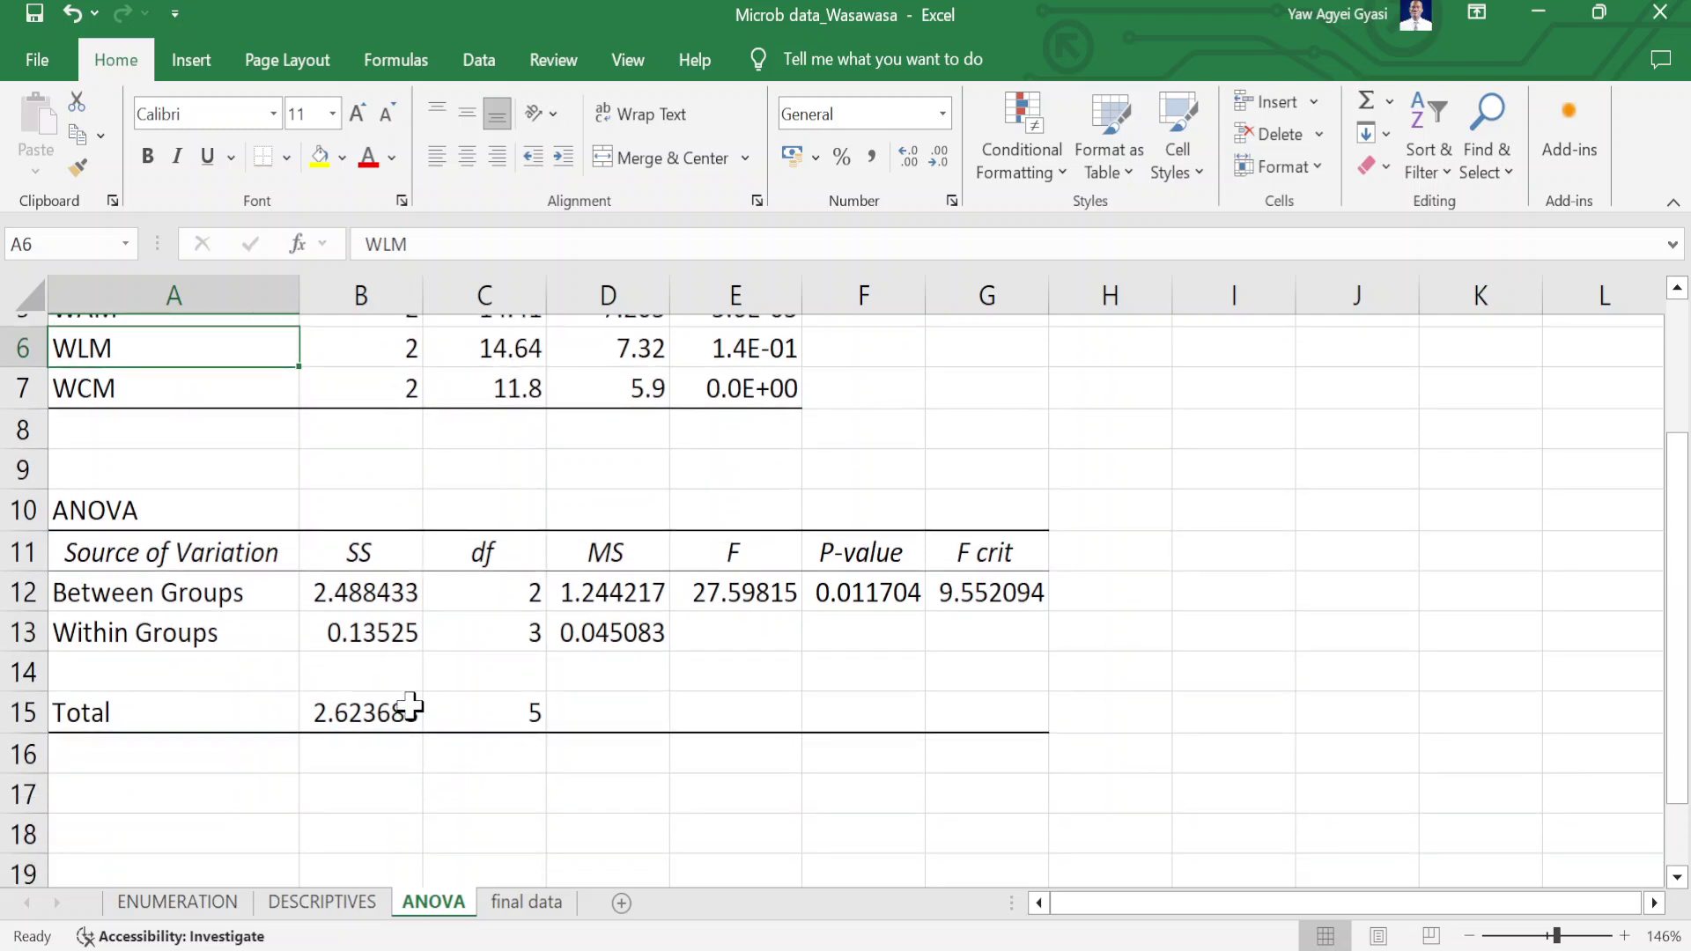
scroll(408, 705, "up", 1)
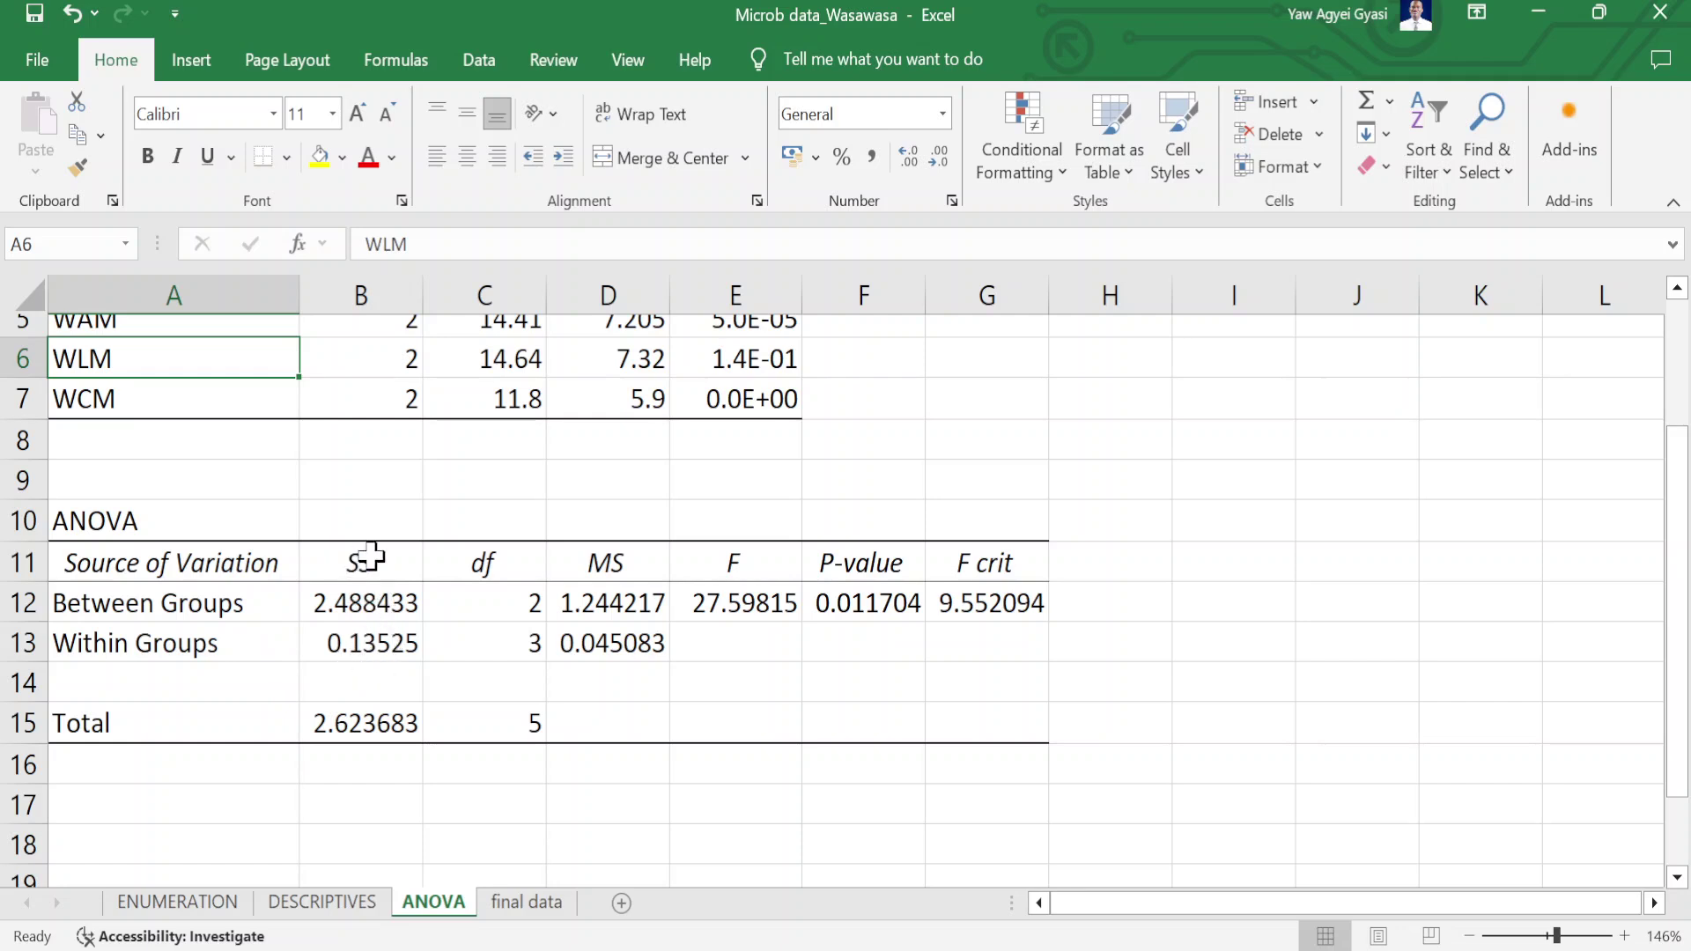
scroll(374, 602, "up", 1)
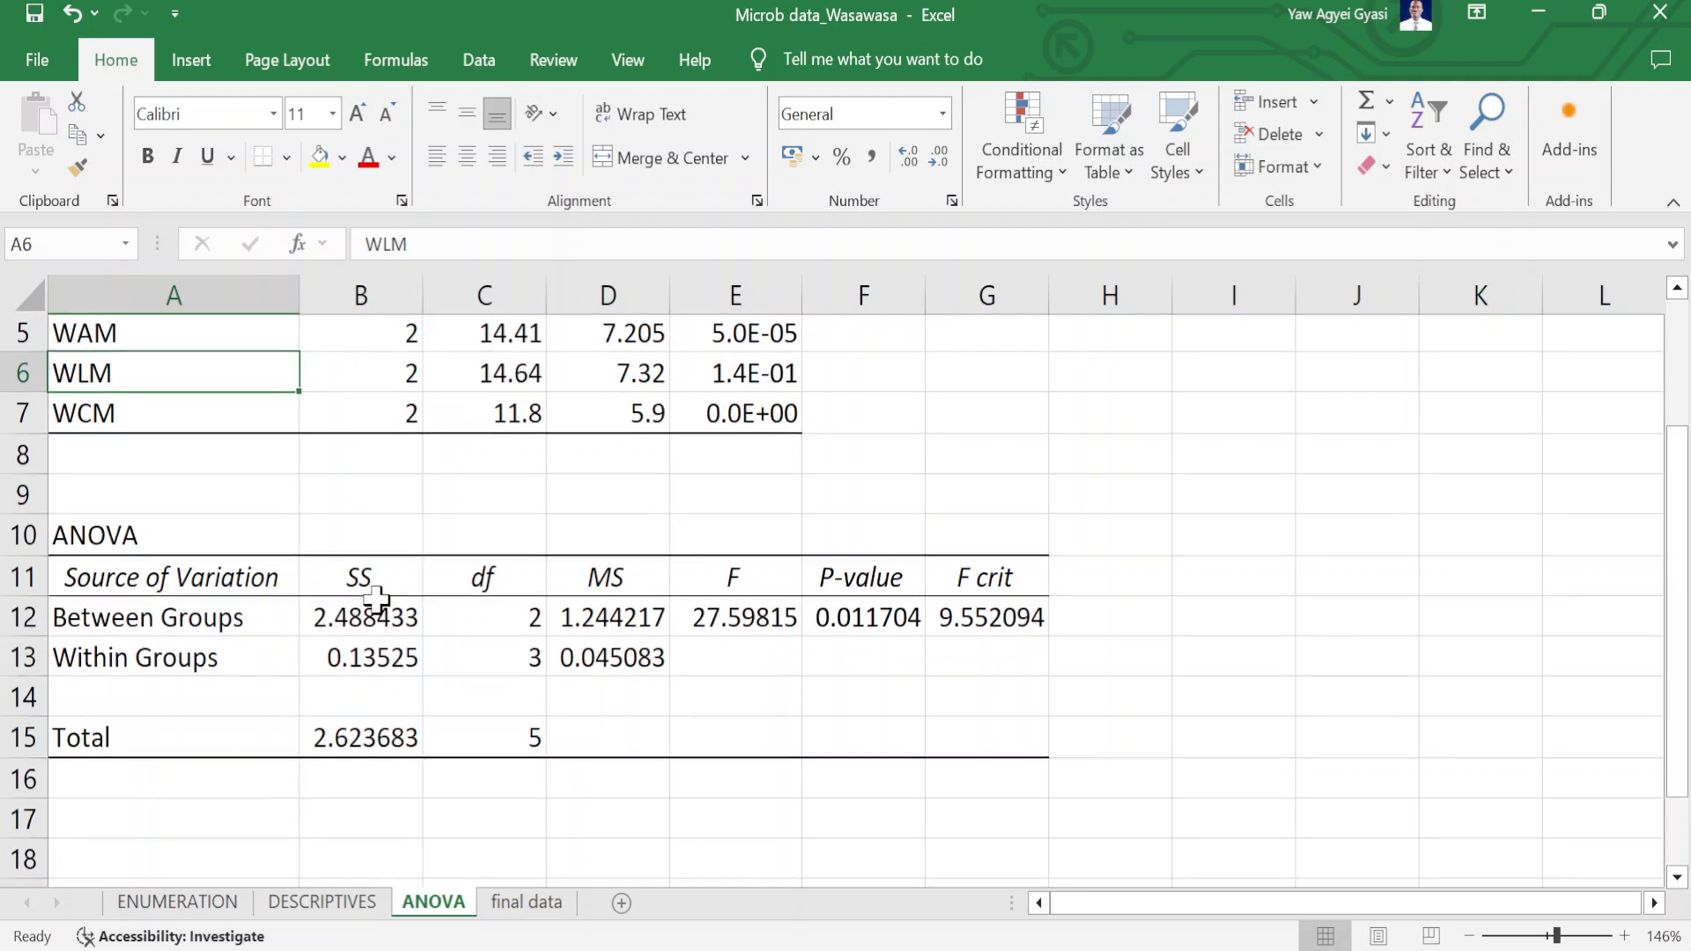
scroll(377, 599, "up", 2)
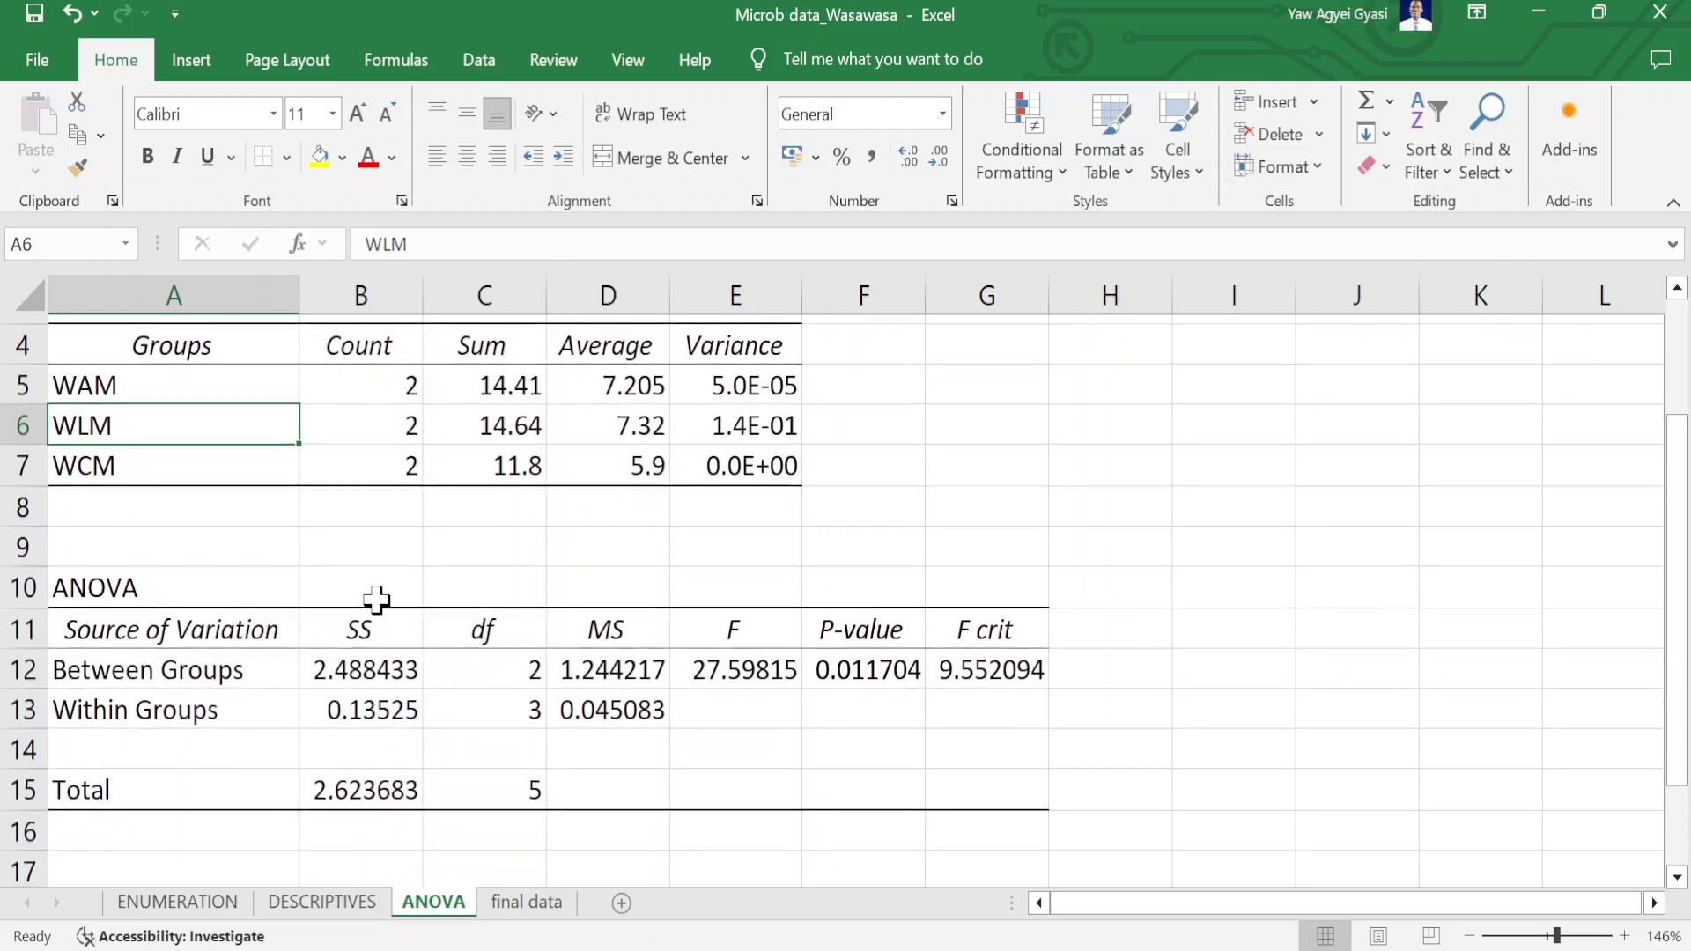
Examine the between-groups, within-groups and total degrees of freedom in the ANOVA table
scroll(402, 656, "down", 1)
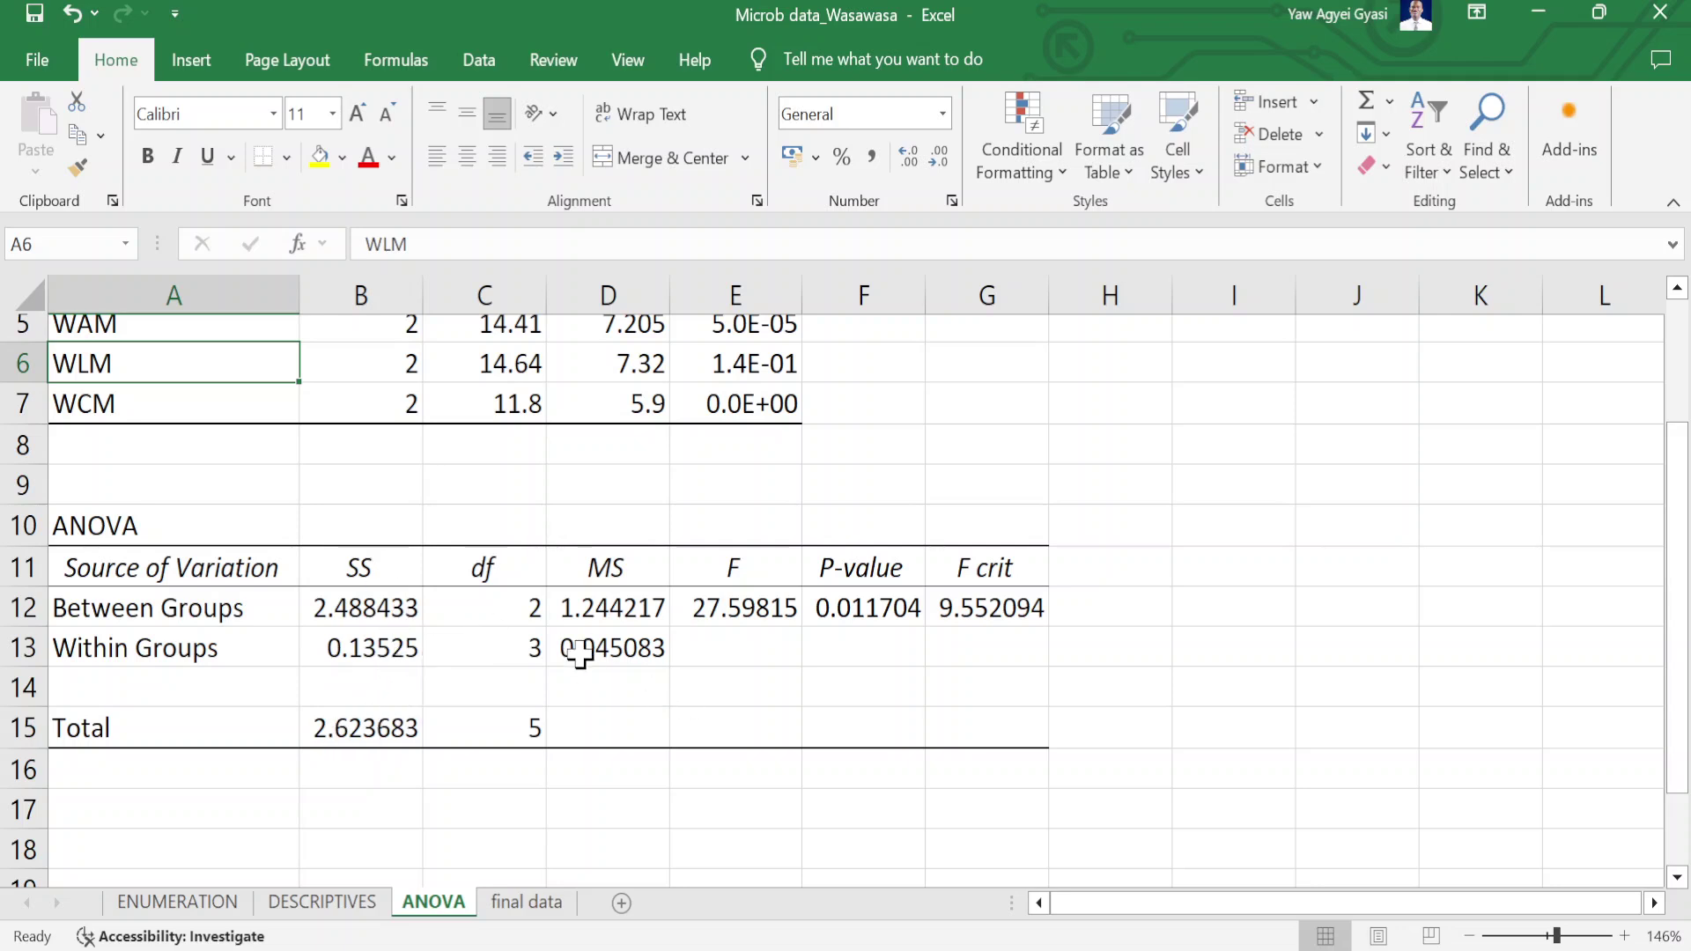
scroll(579, 654, "down", 1)
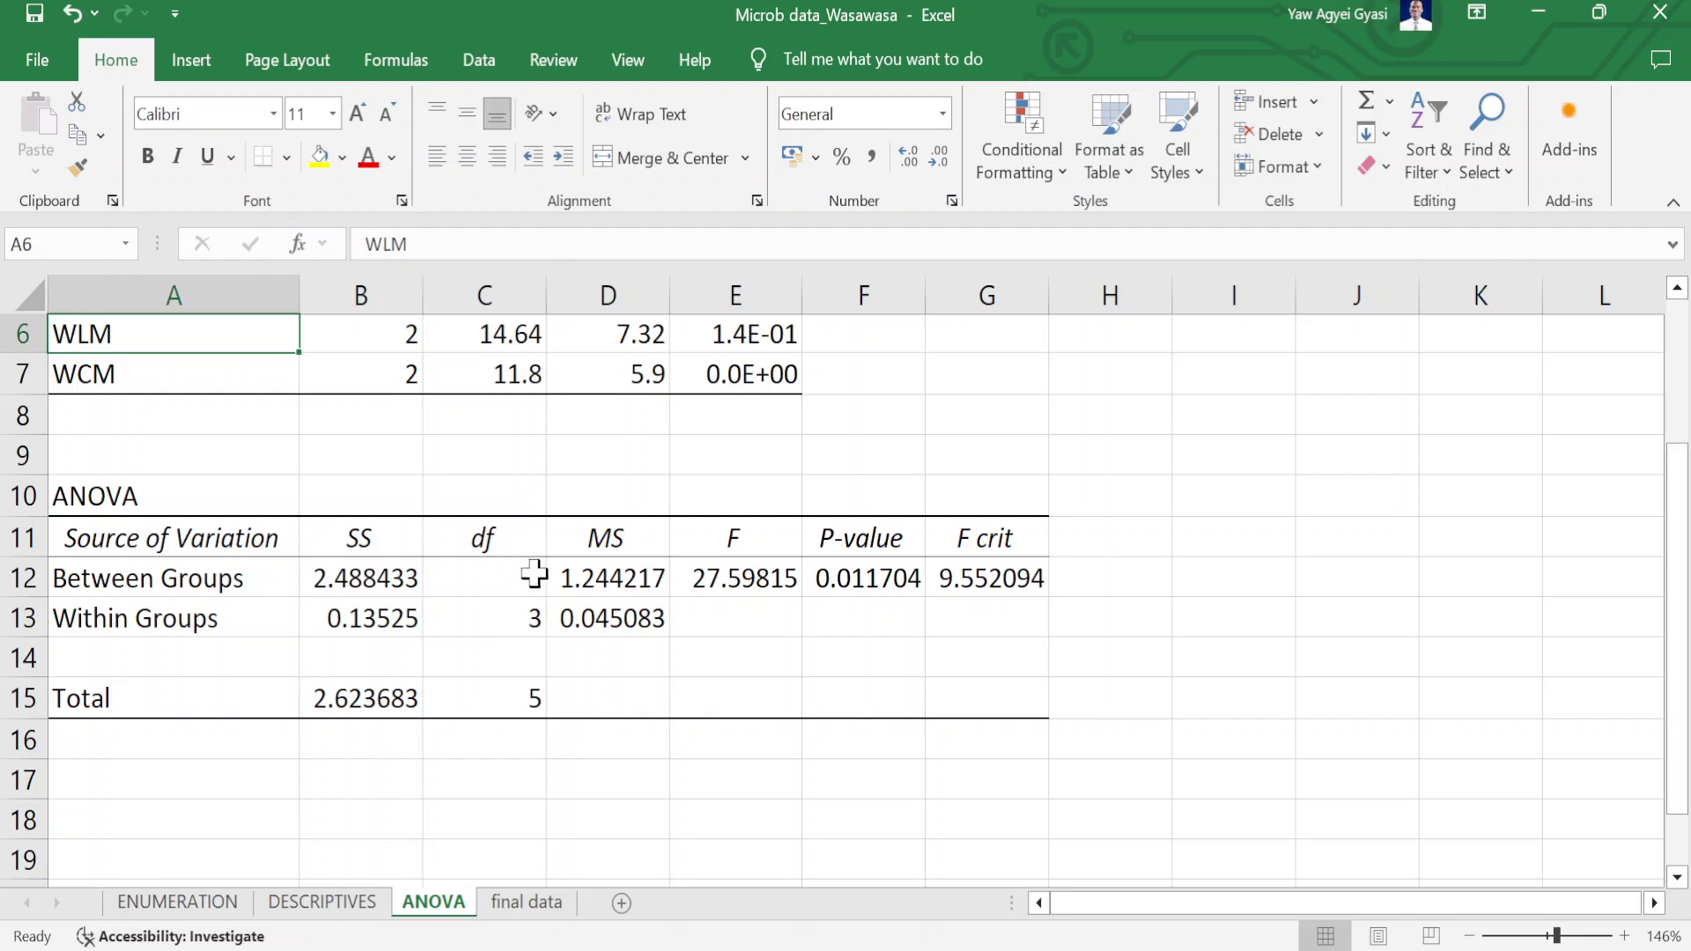
scroll(535, 574, "down", 1)
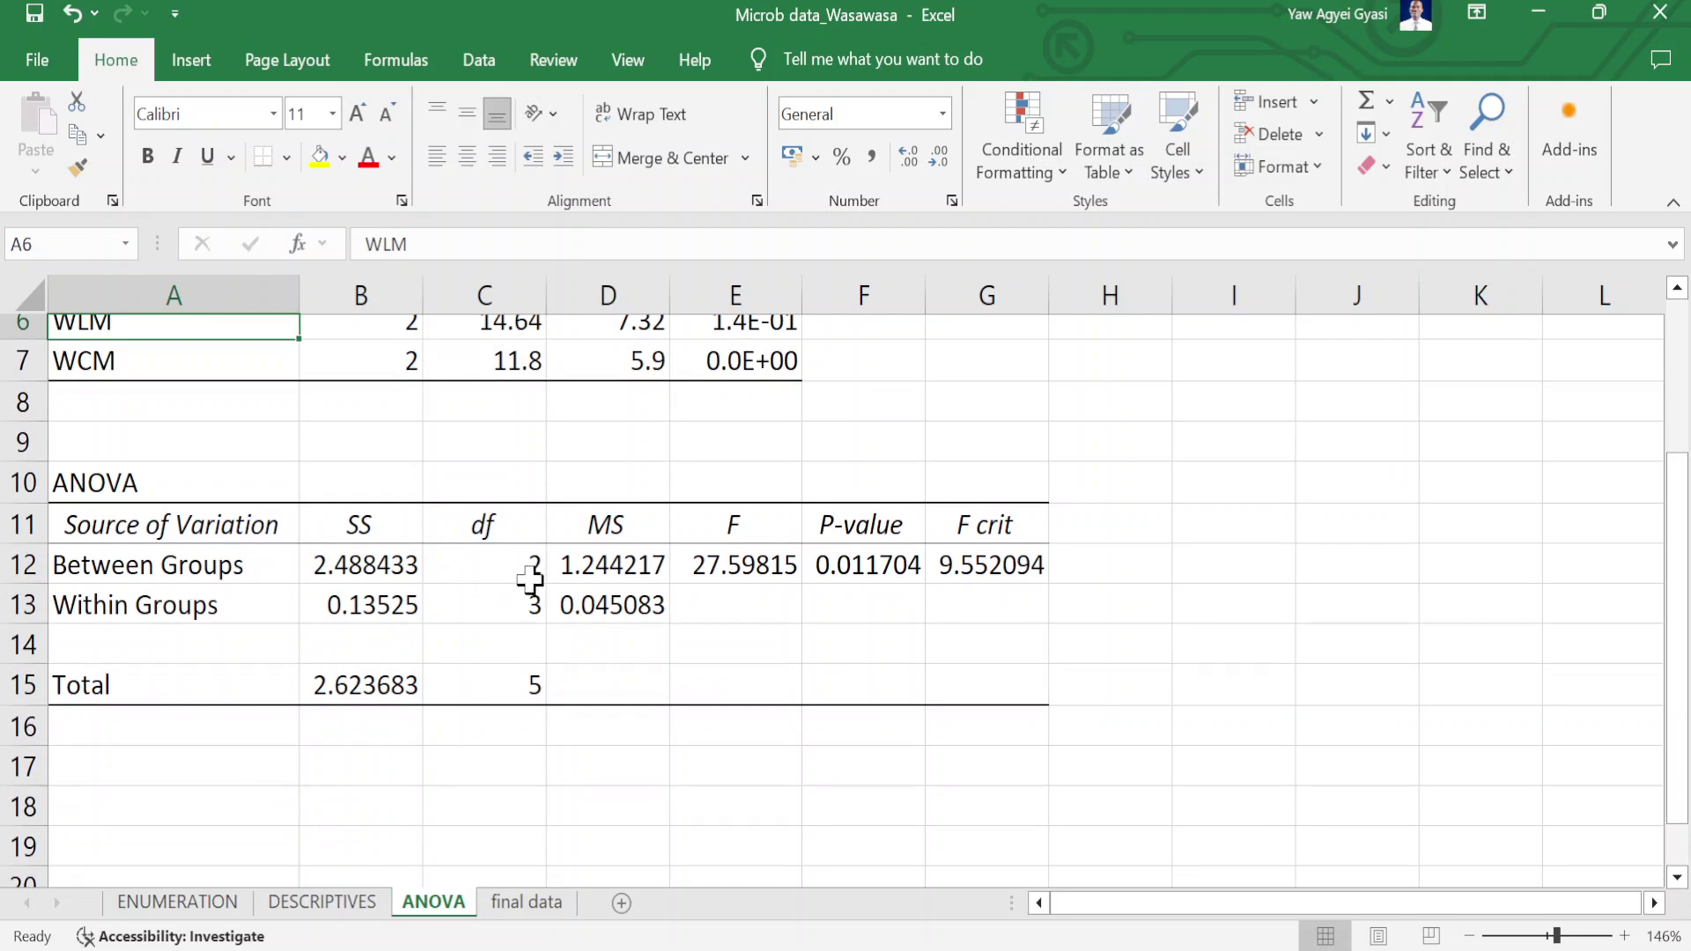
scroll(529, 579, "up", 3)
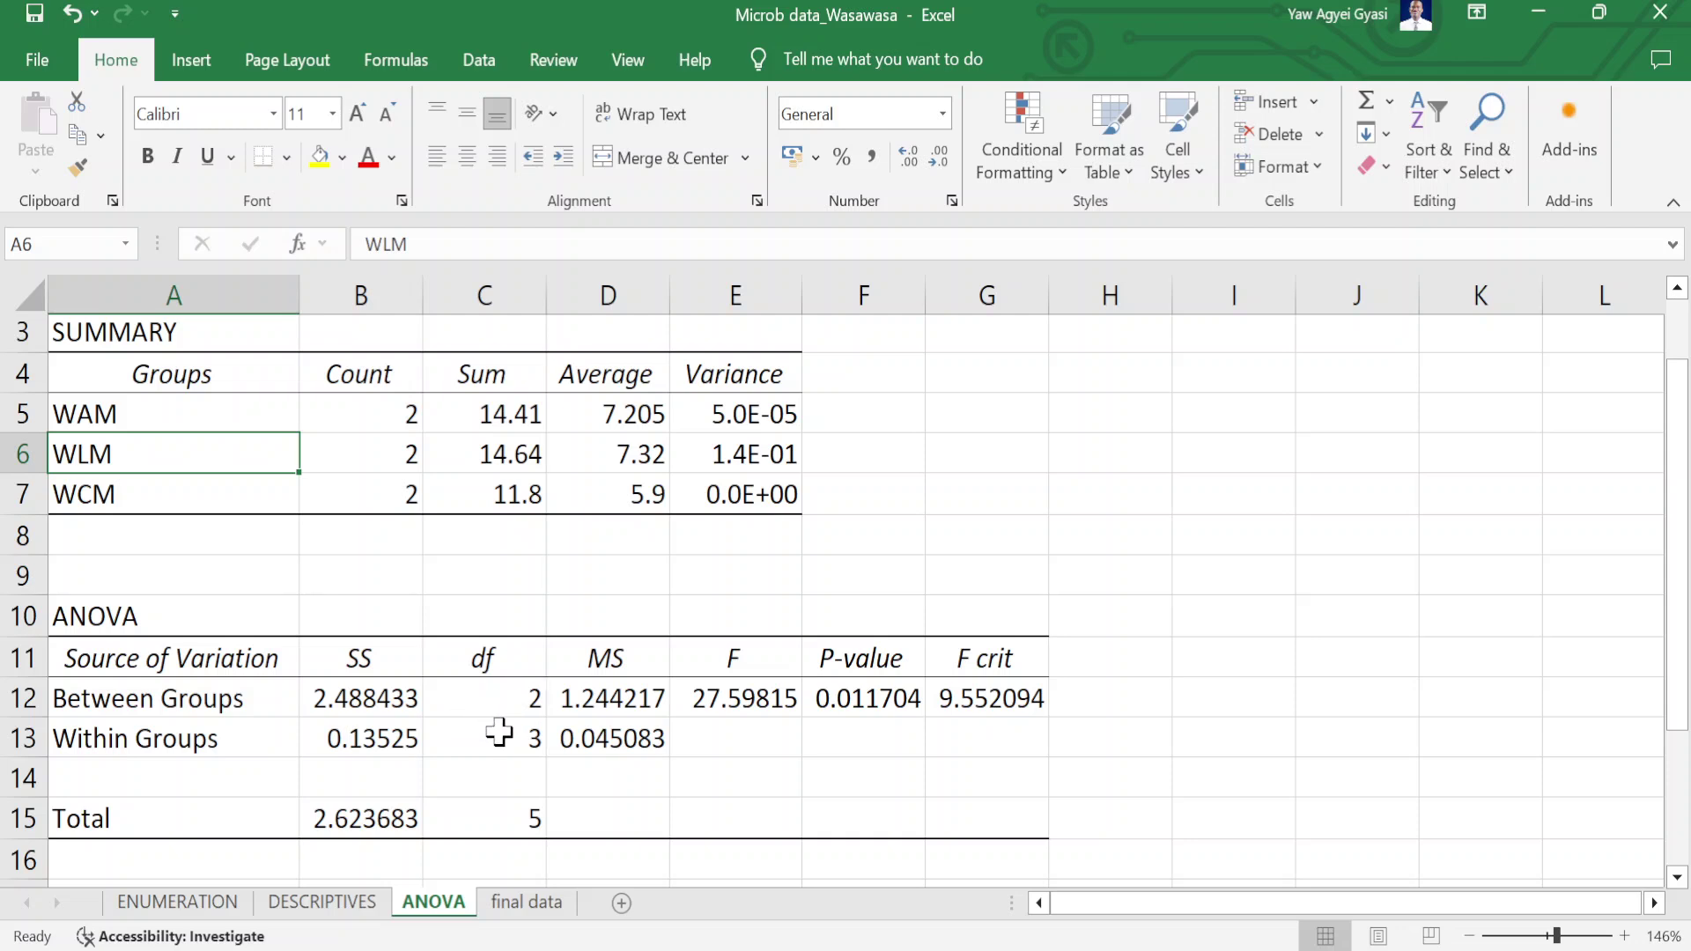
scroll(500, 733, "down", 1)
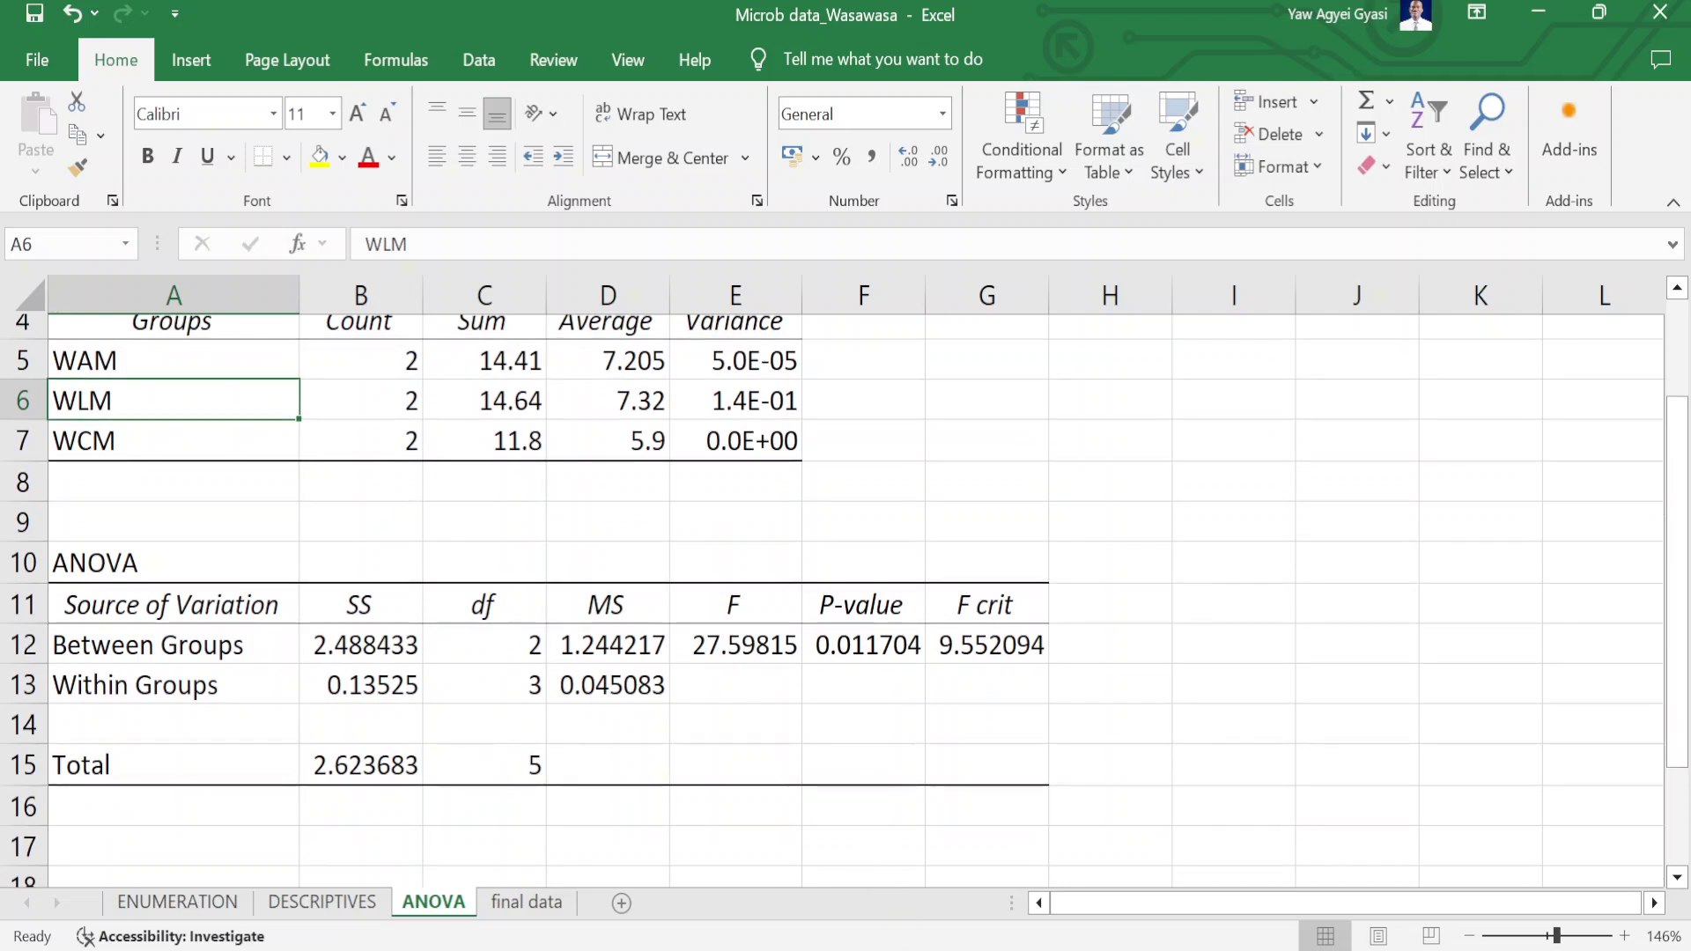
key("alt+Tab")
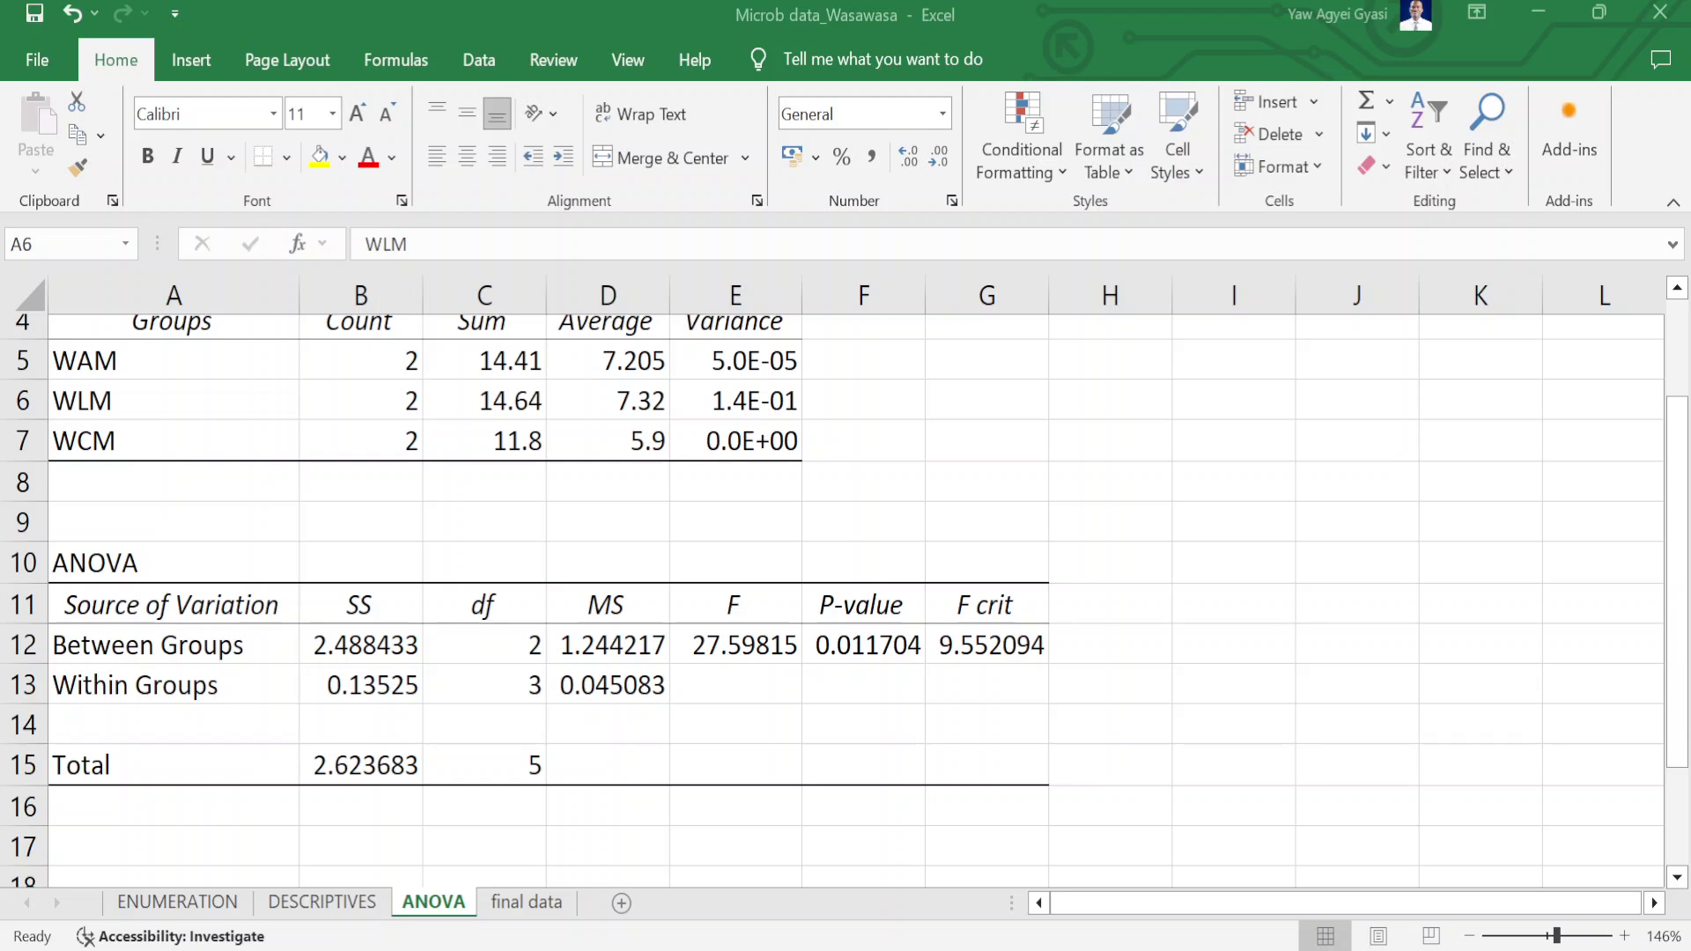
key("alt+Tab")
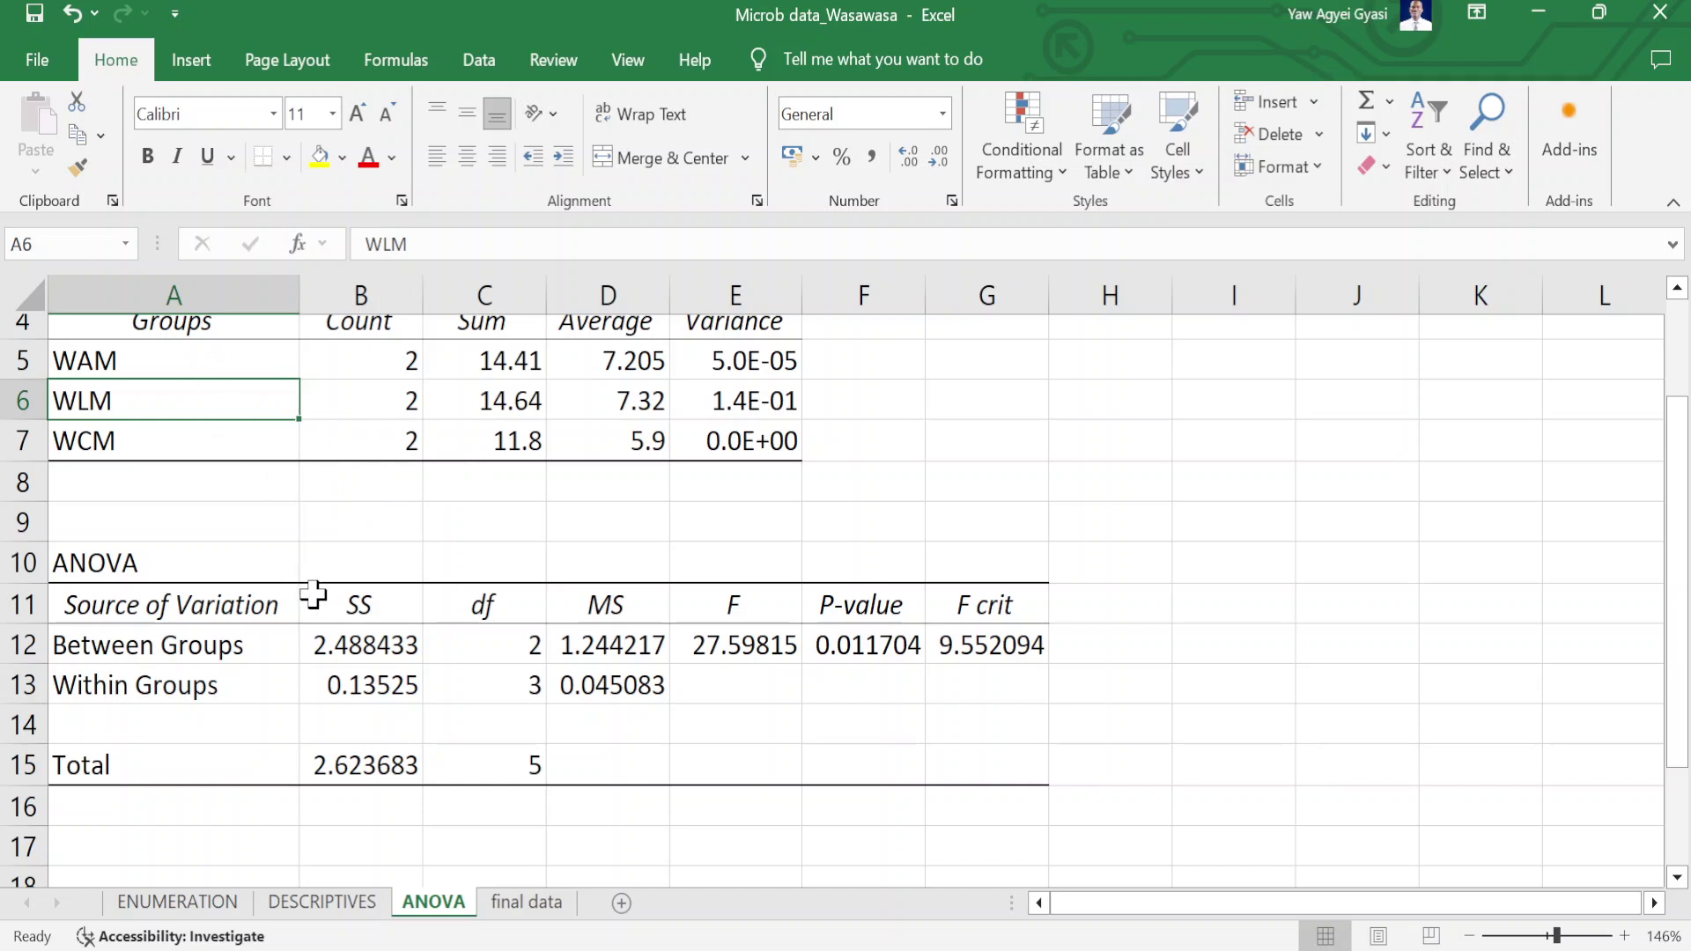
left_click(514, 726)
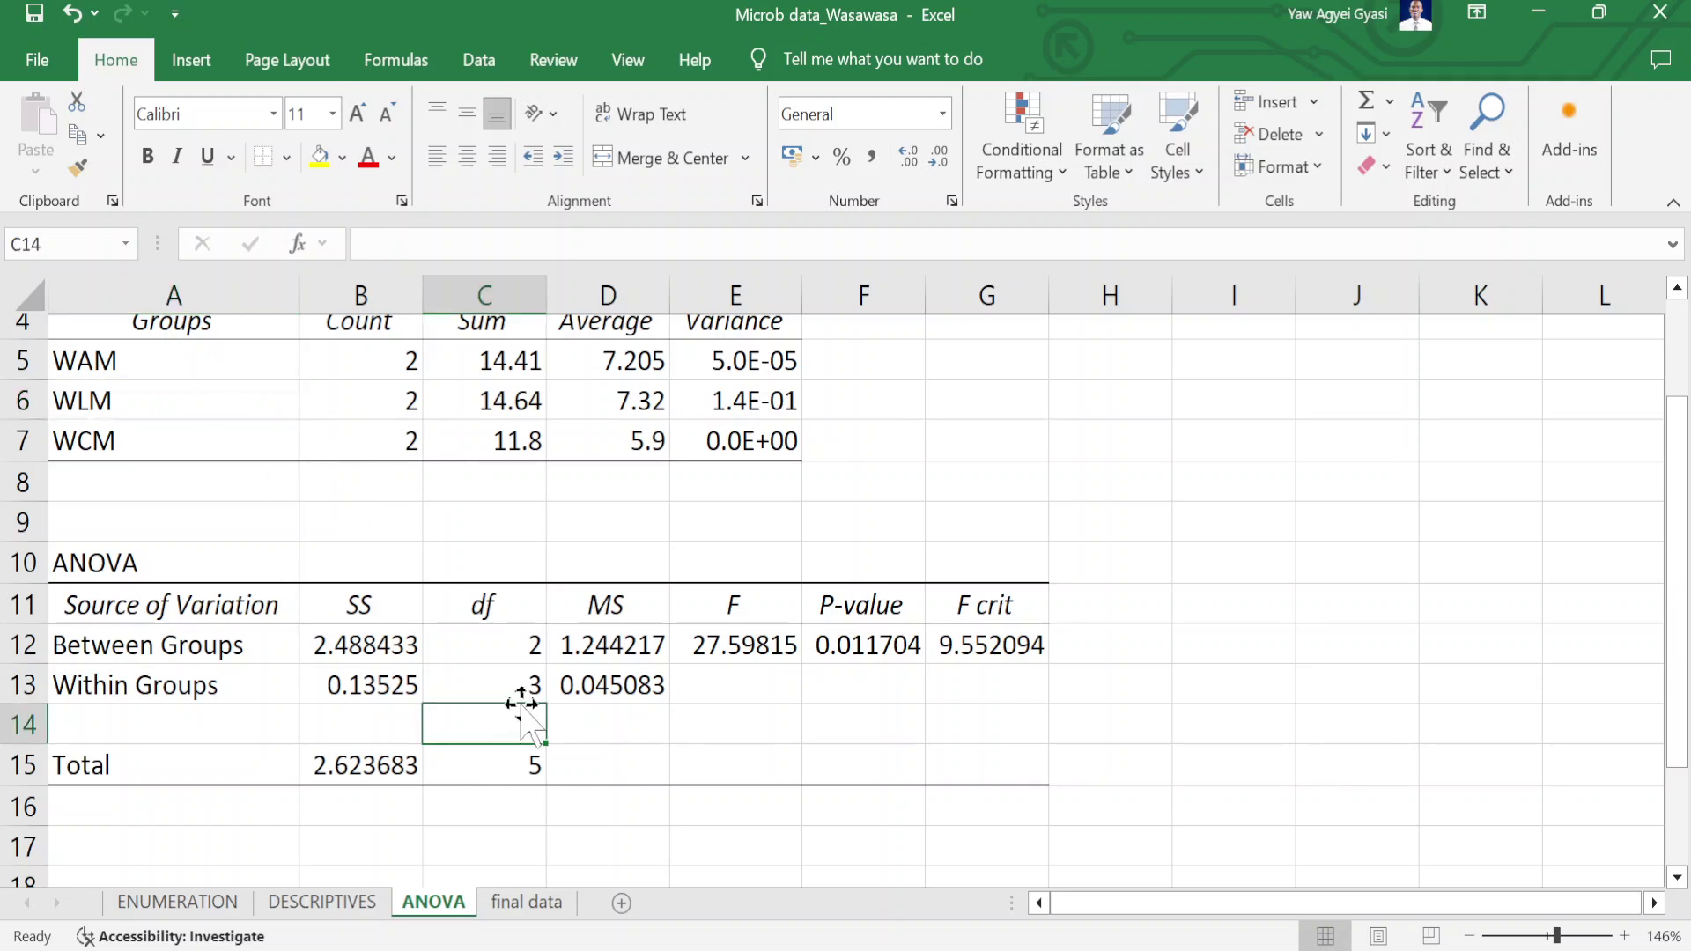
left_click(517, 682)
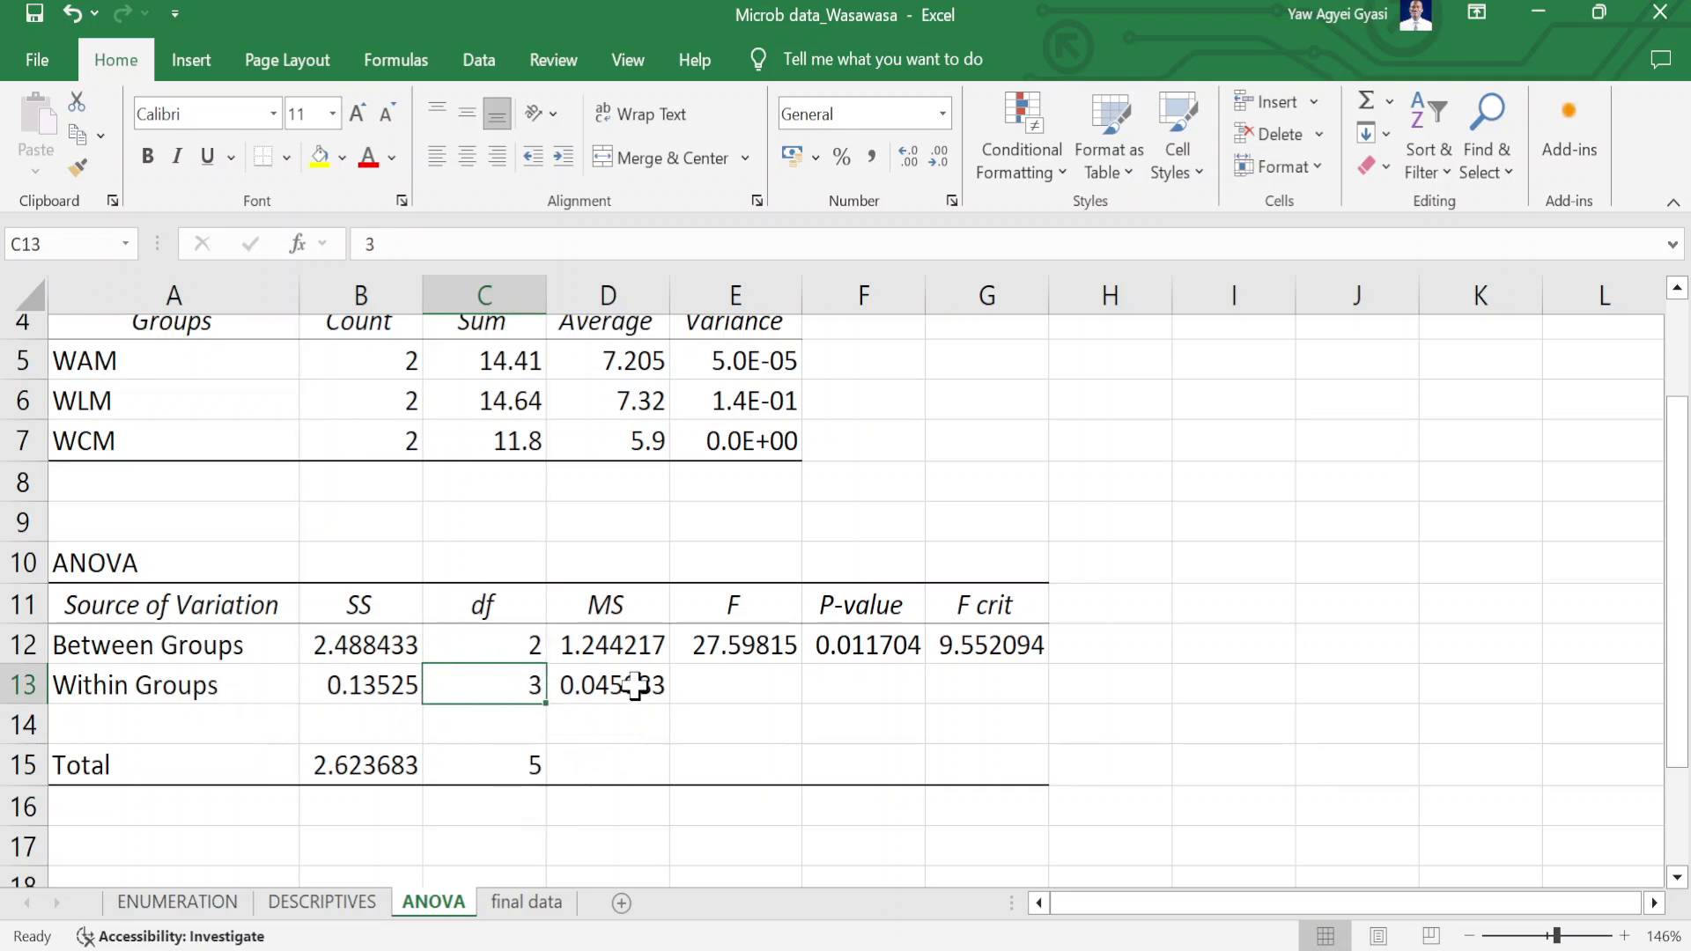
Examine the sums of squares, degrees of freedom and mean squares for the between-groups and within-groups rows of the ANOVA table
scroll(626, 705, "down", 1)
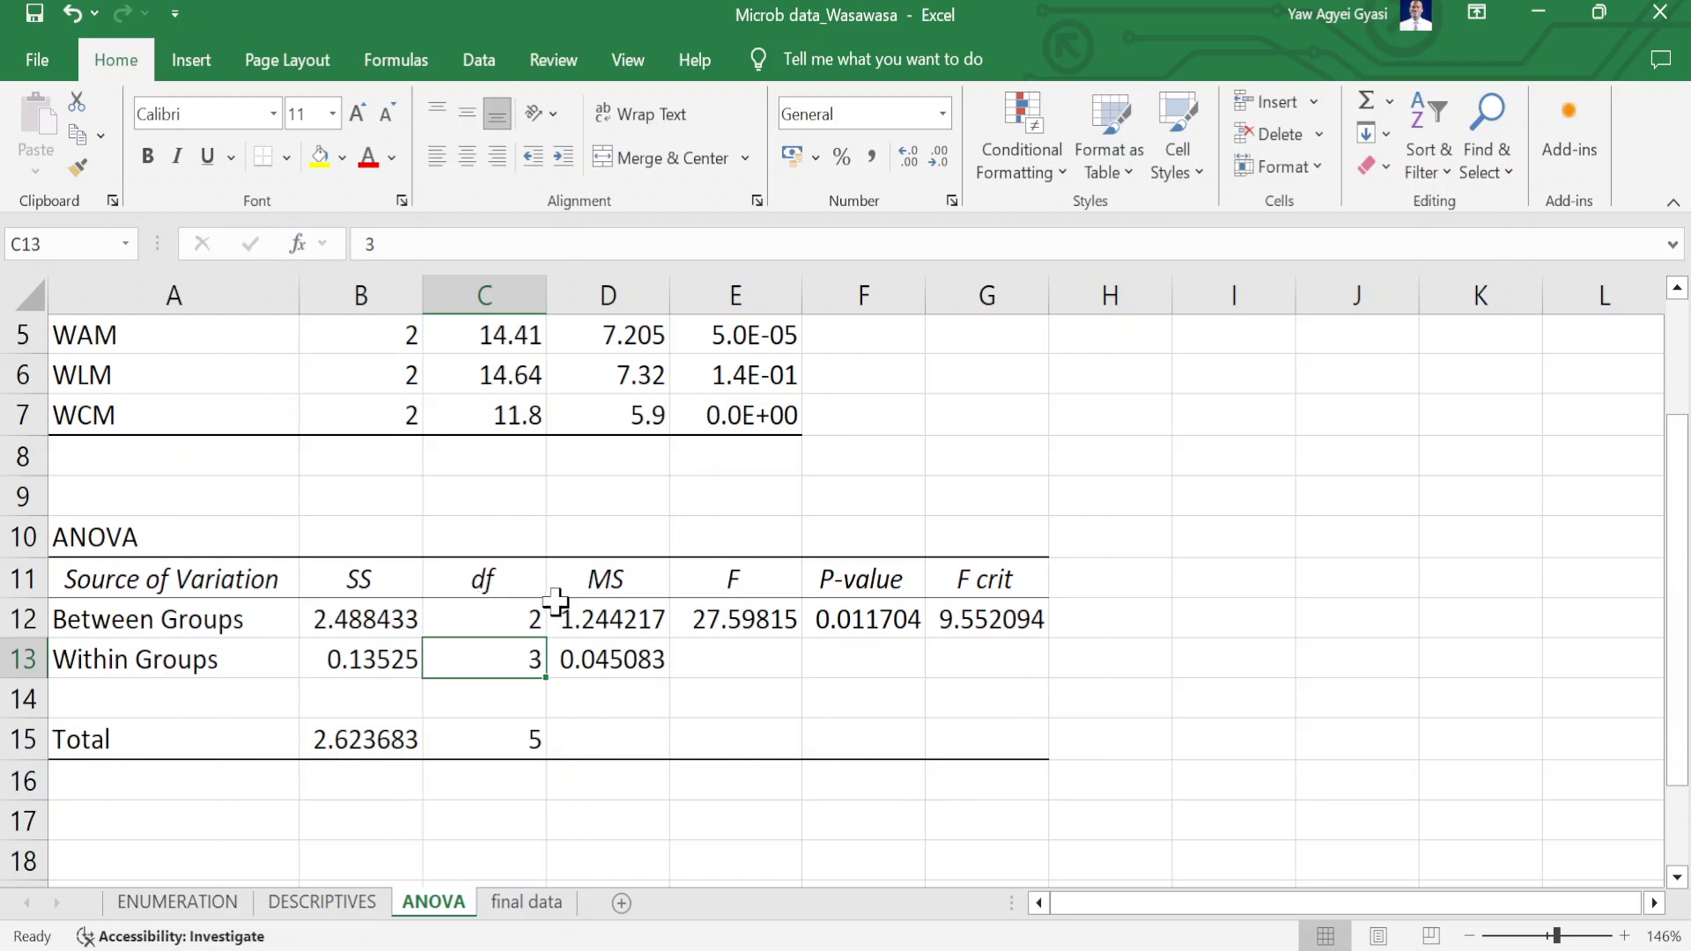
left_click(392, 633)
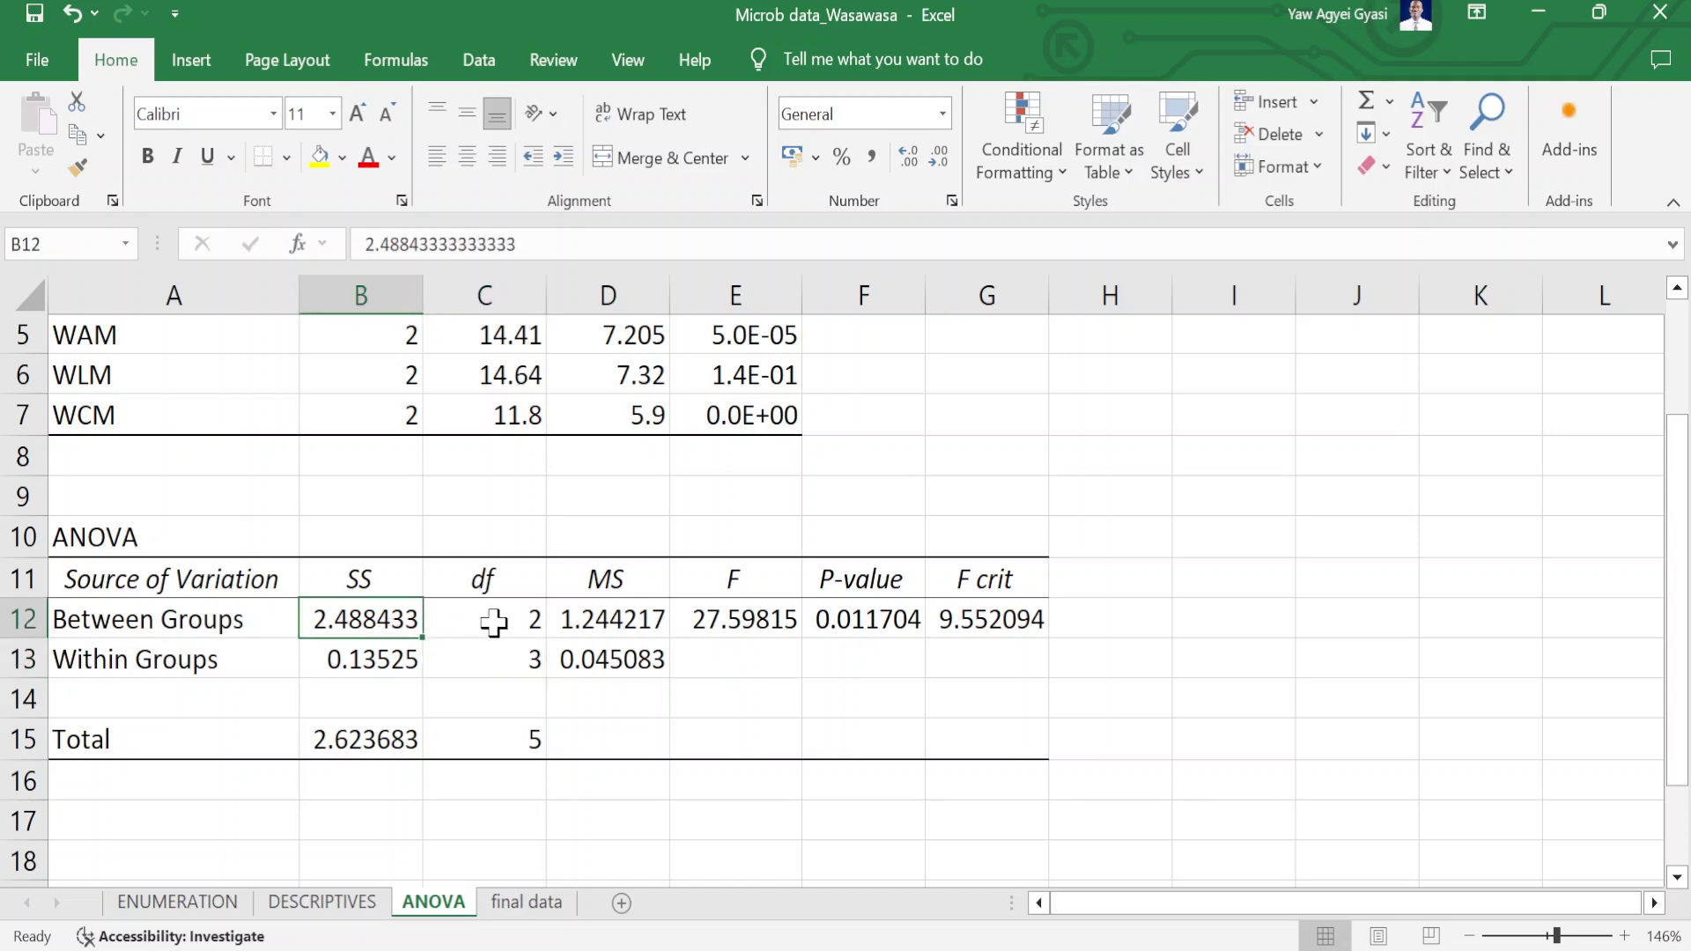
left_click(492, 622)
left_click(601, 624)
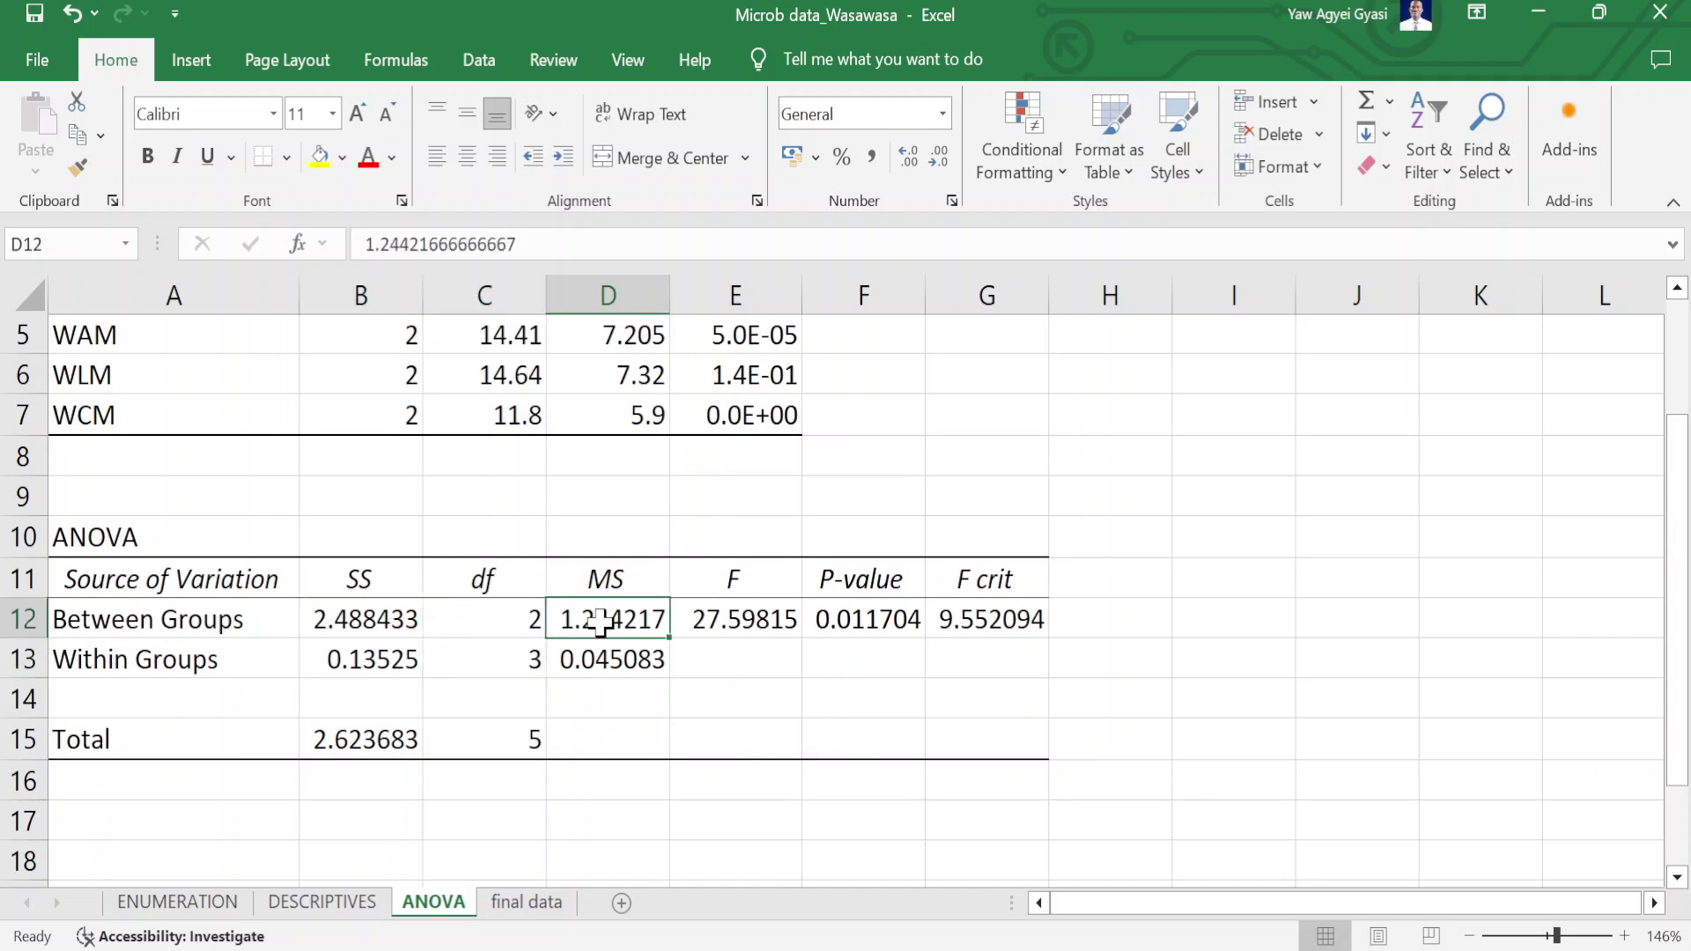
left_click(369, 670)
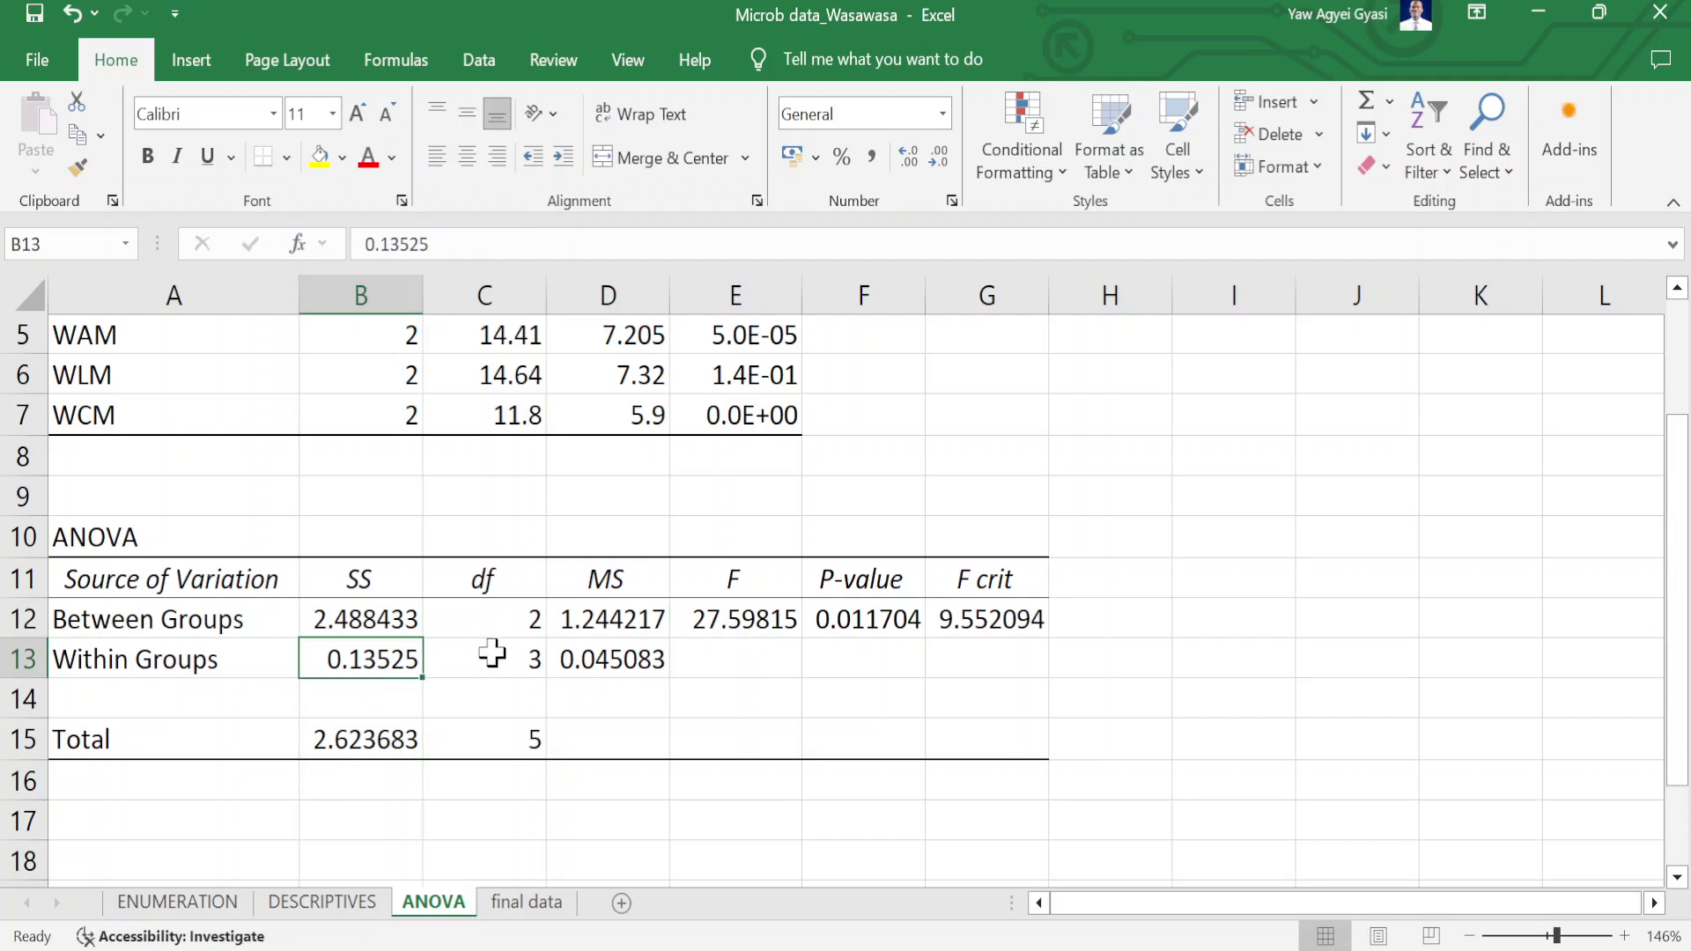
left_click(635, 659)
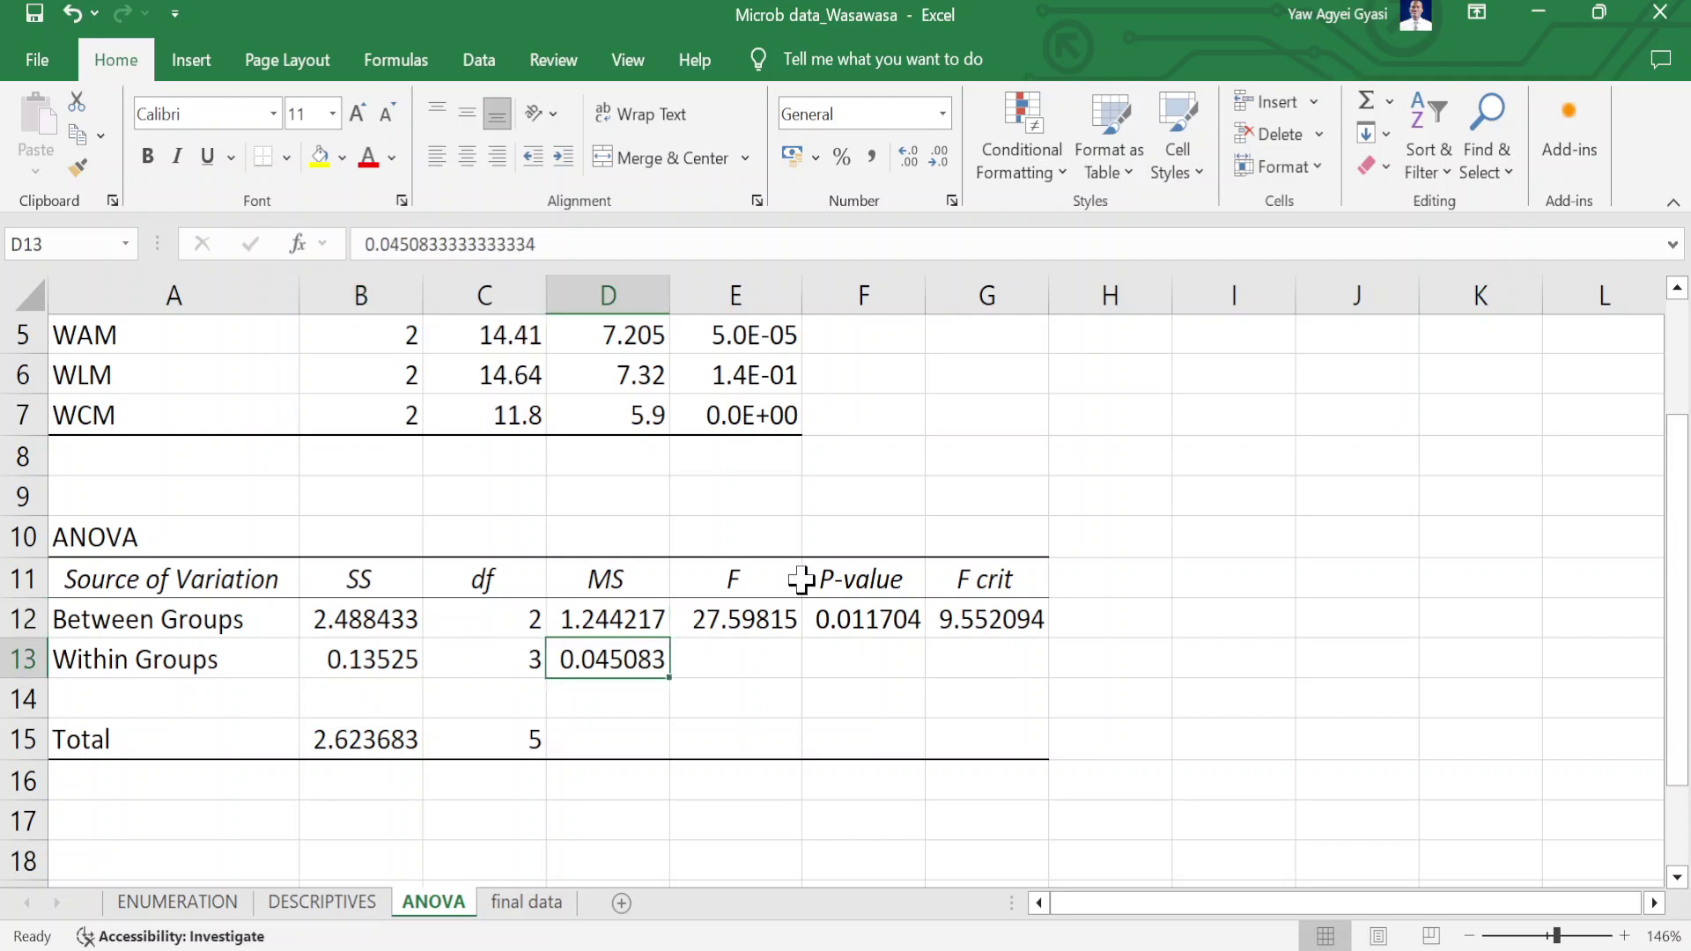
scroll(806, 577, "down", 1)
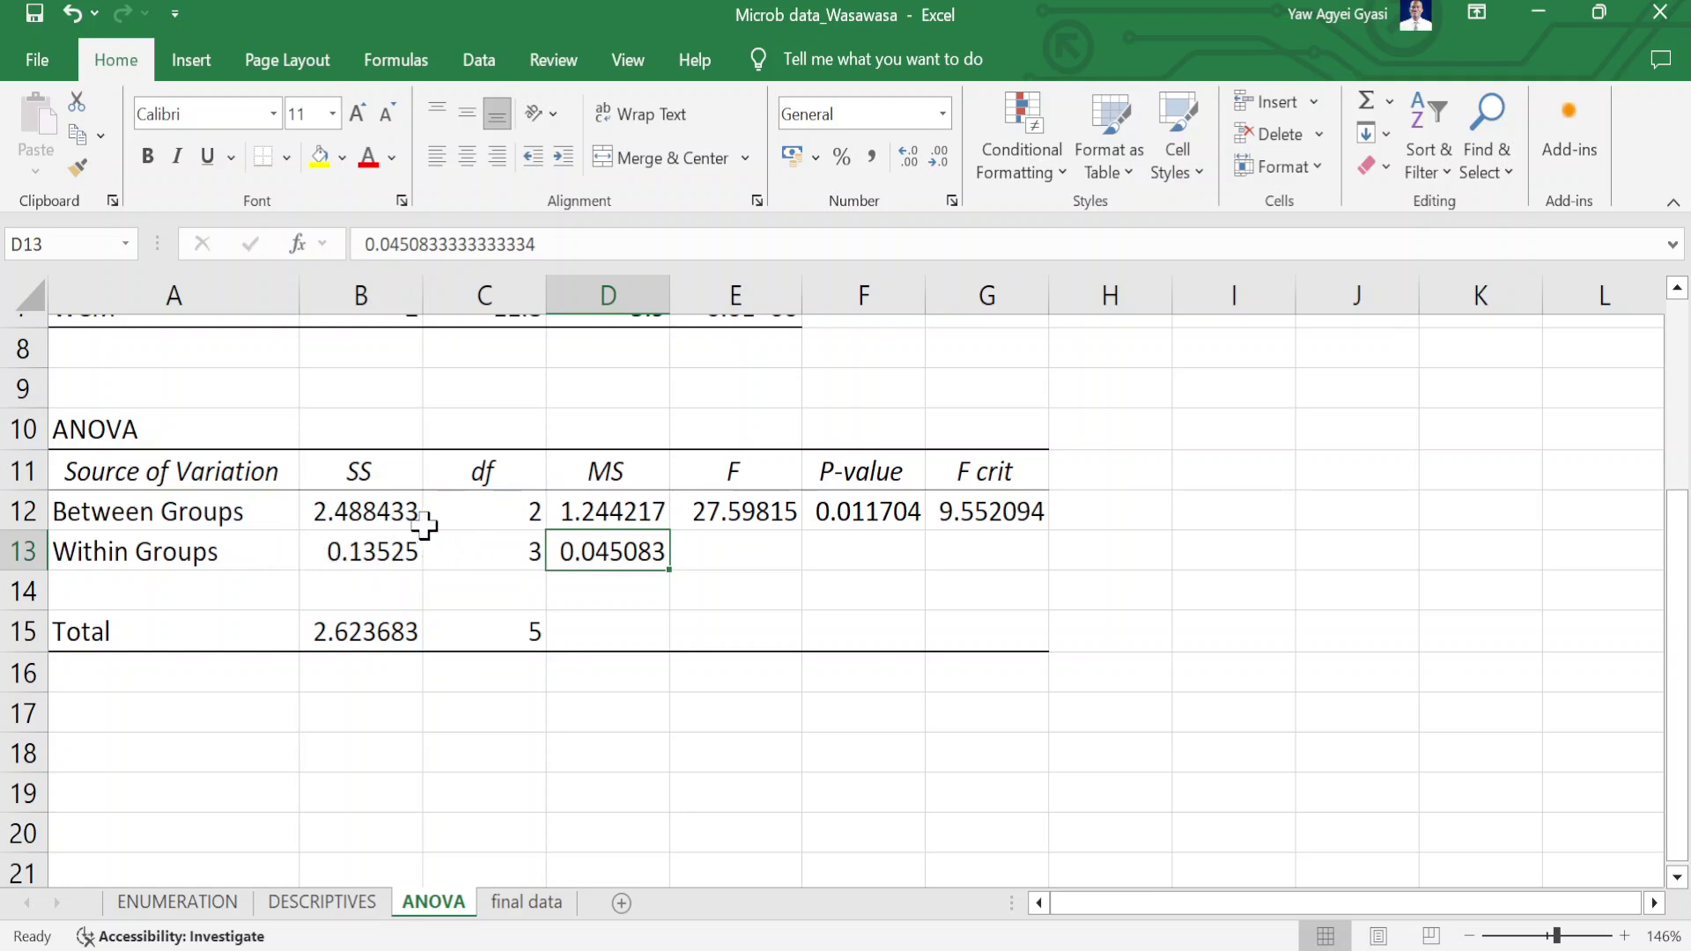
scroll(505, 523, "down", 1)
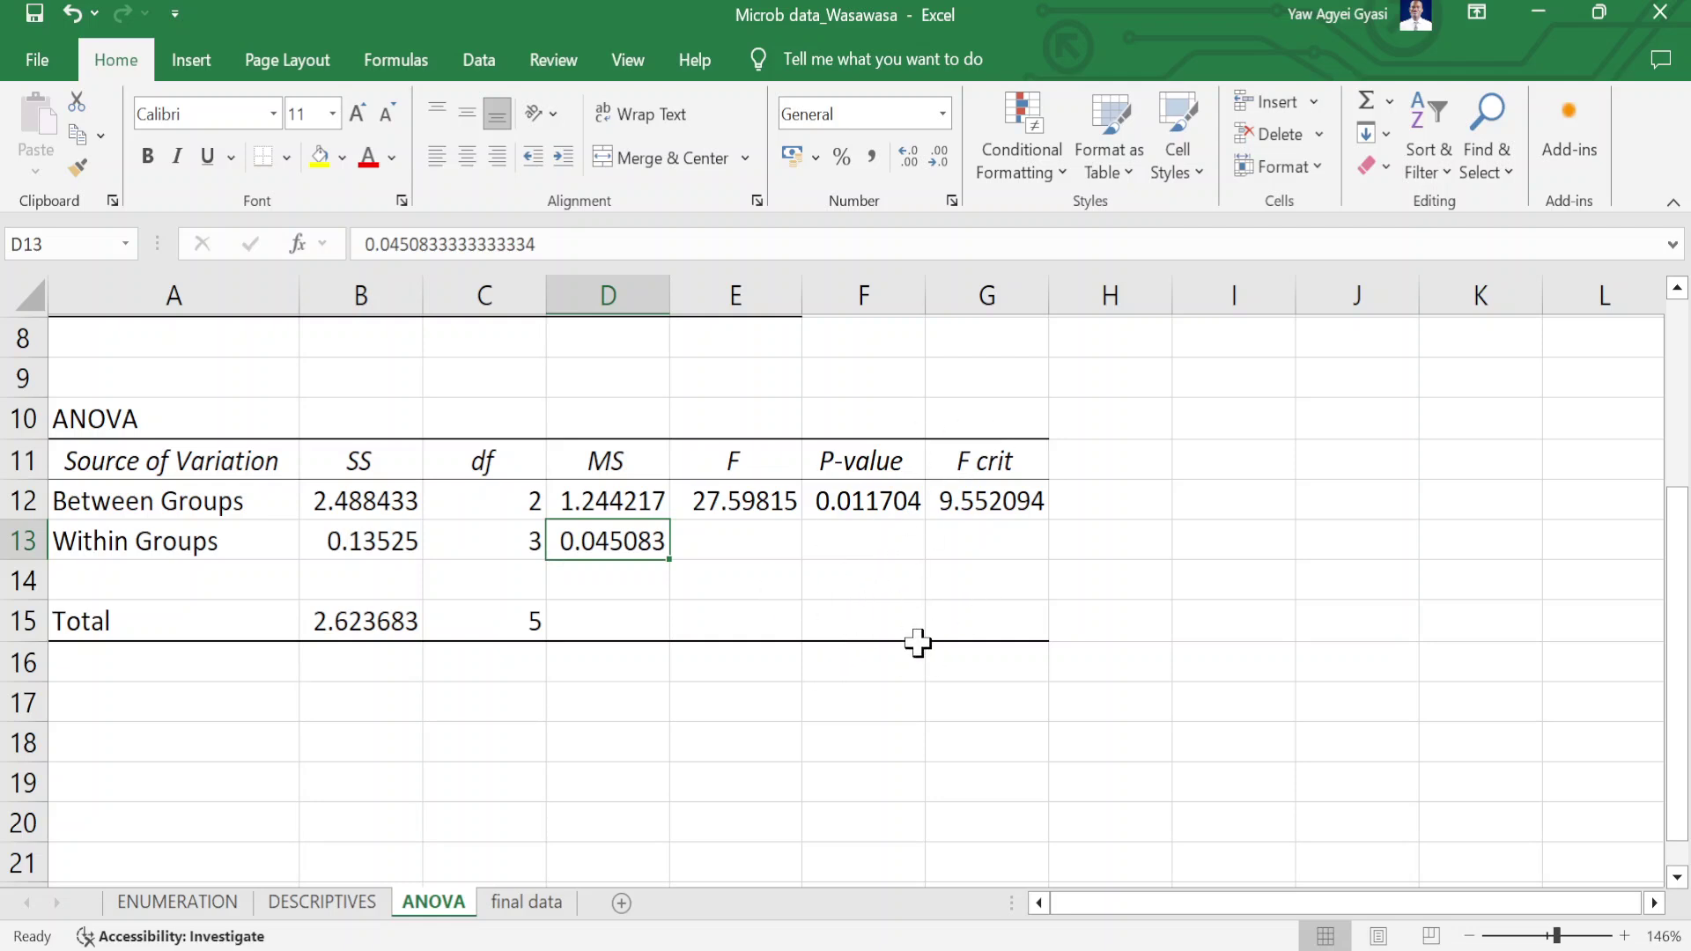
scroll(917, 642, "down", 1)
scroll(918, 642, "down", 1)
scroll(947, 493, "up", 2)
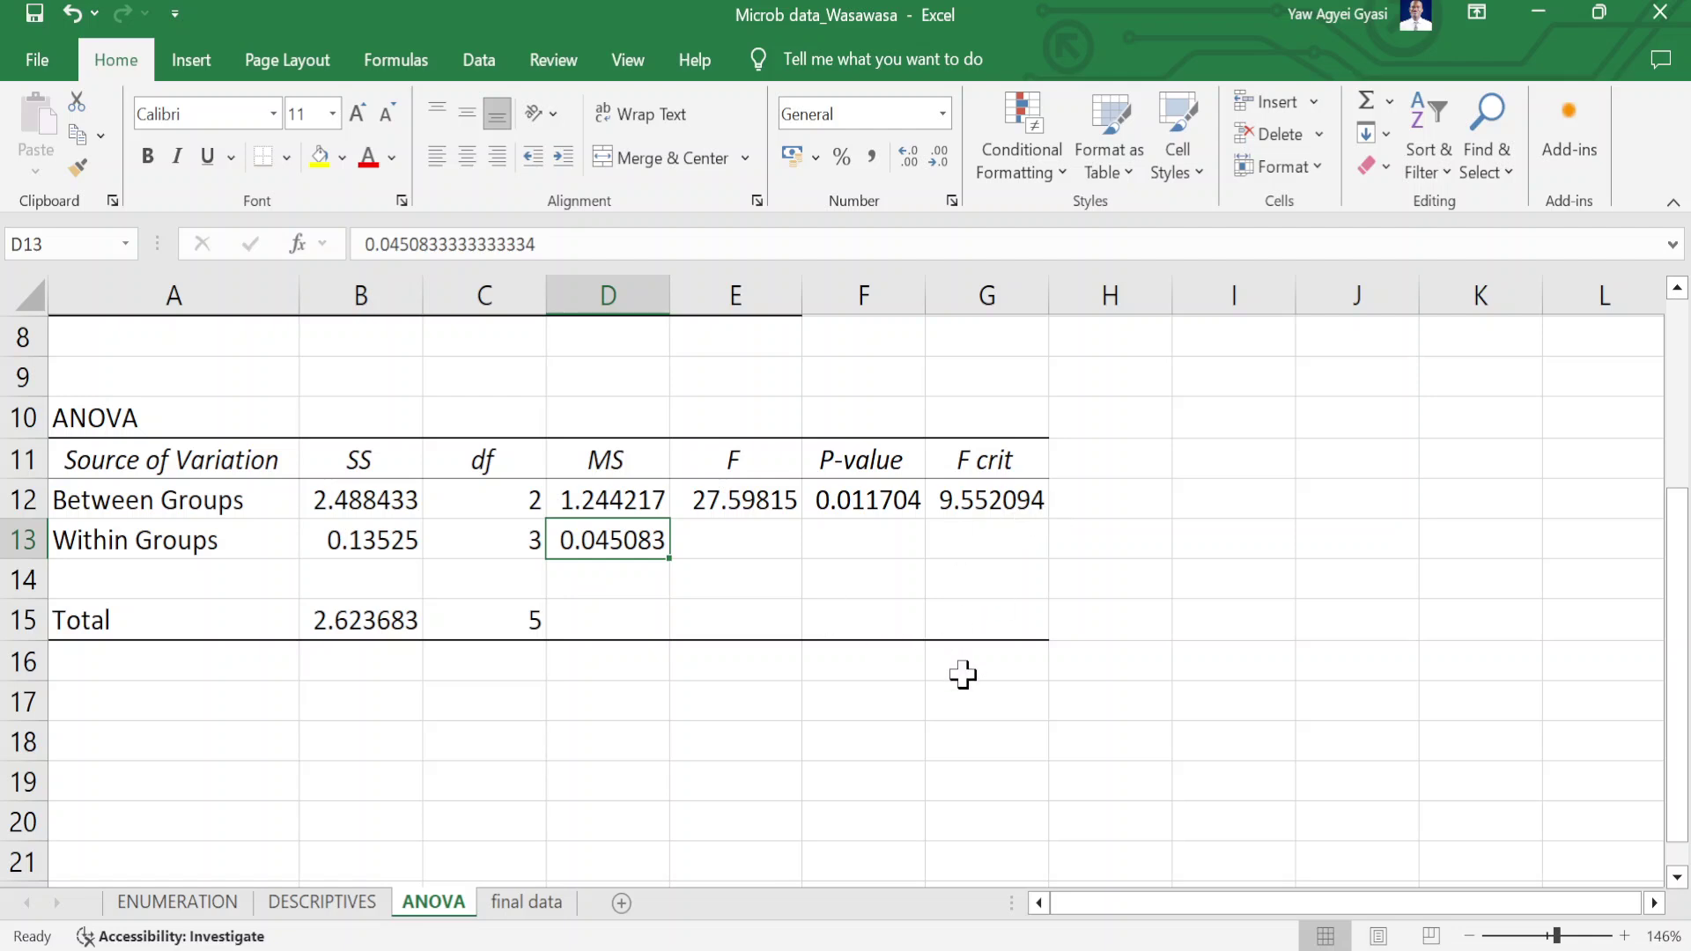
scroll(963, 675, "down", 1)
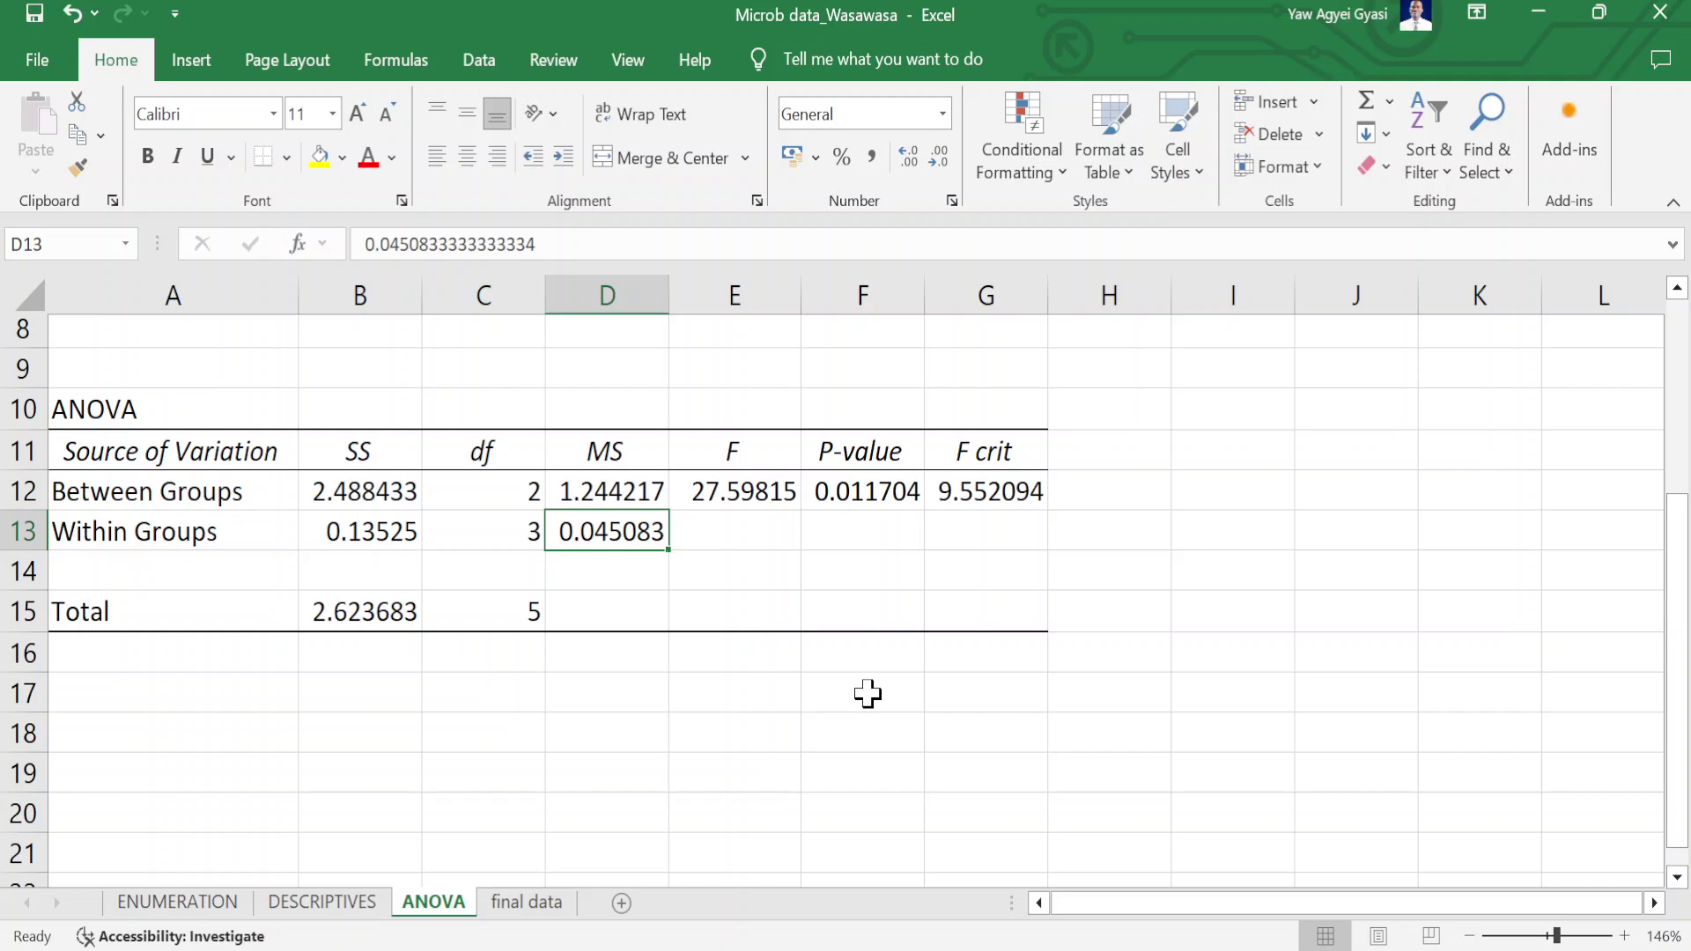
scroll(868, 694, "down", 2)
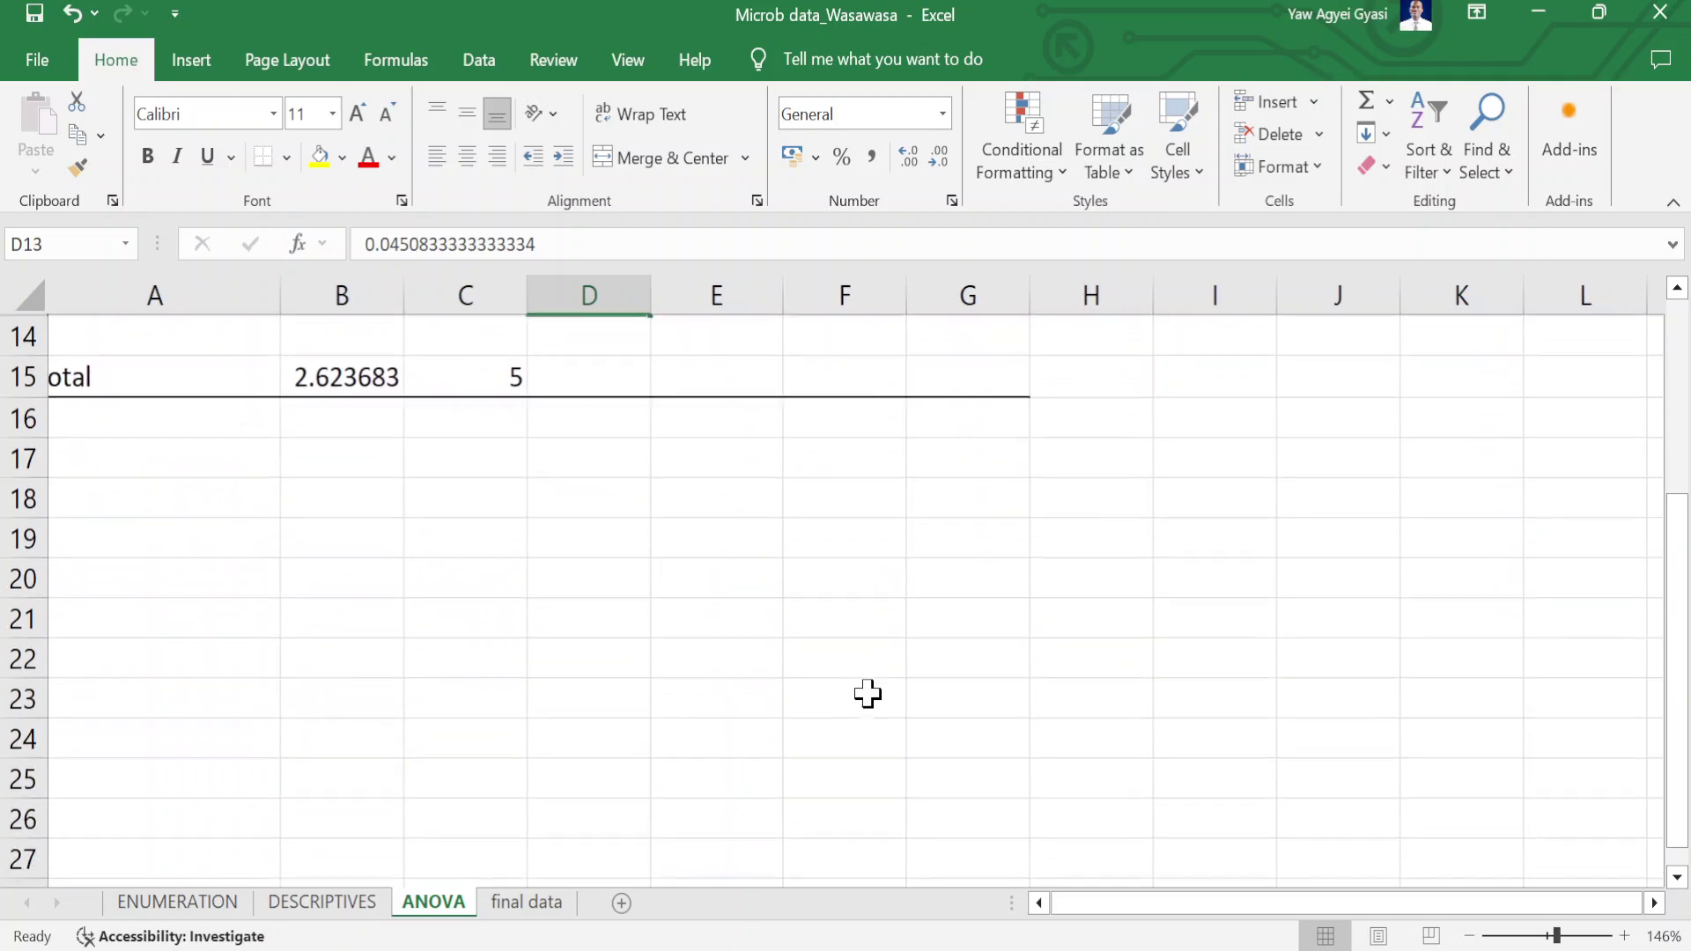
scroll(868, 695, "down", 2)
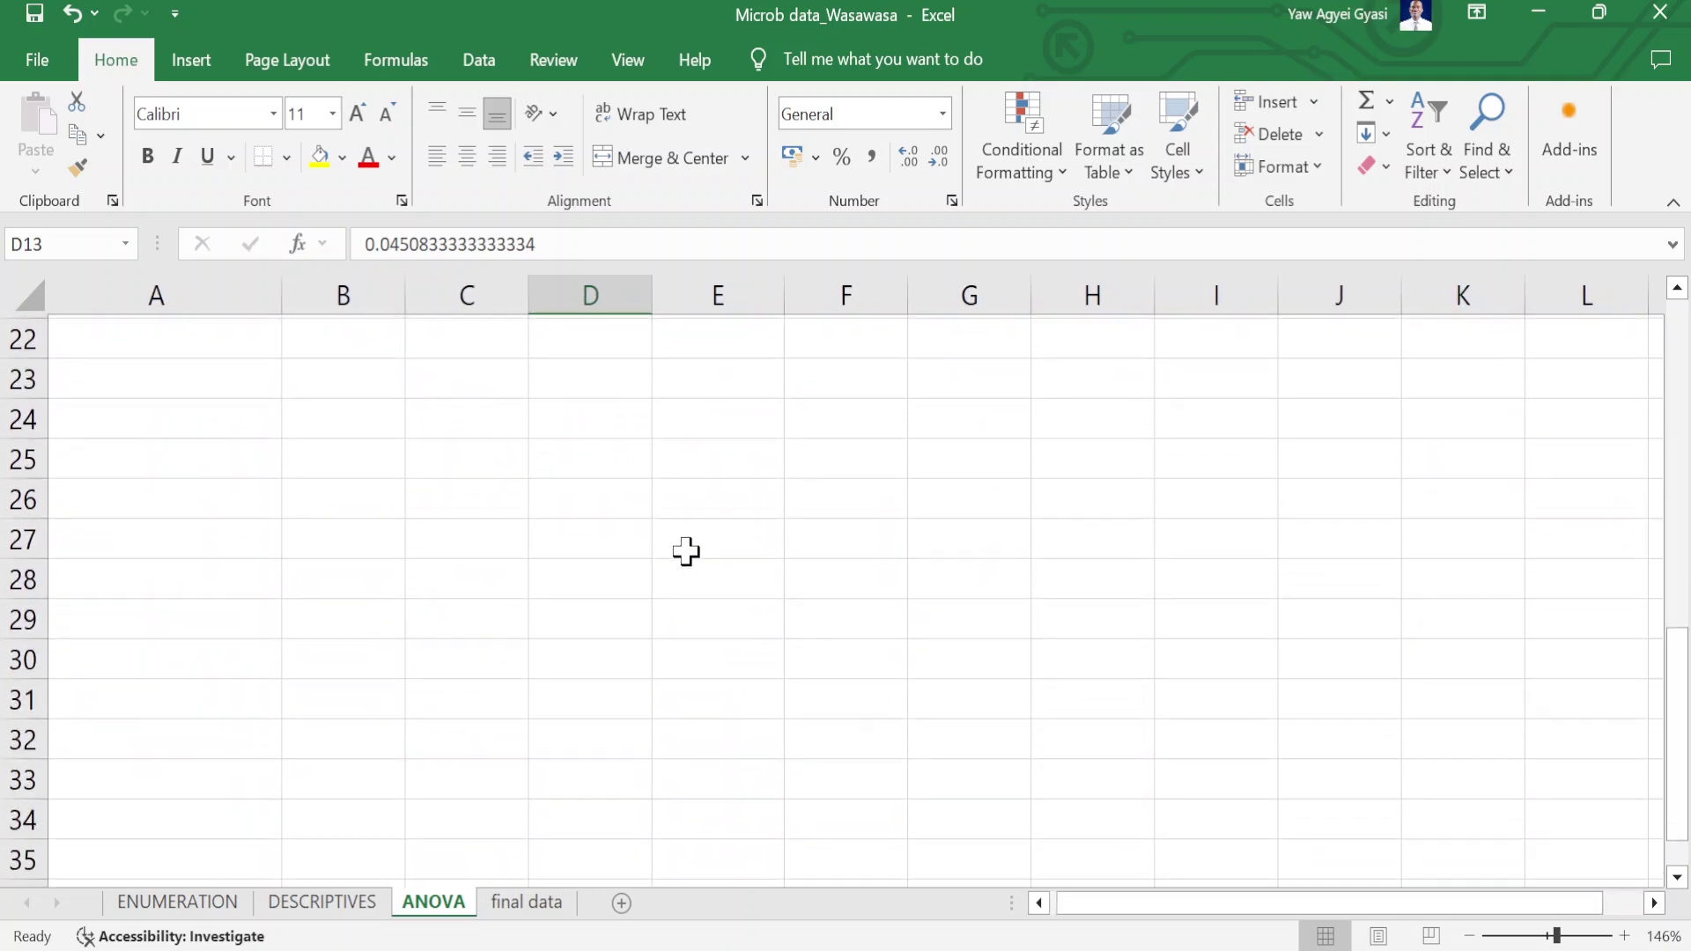
scroll(687, 643, "up", 6)
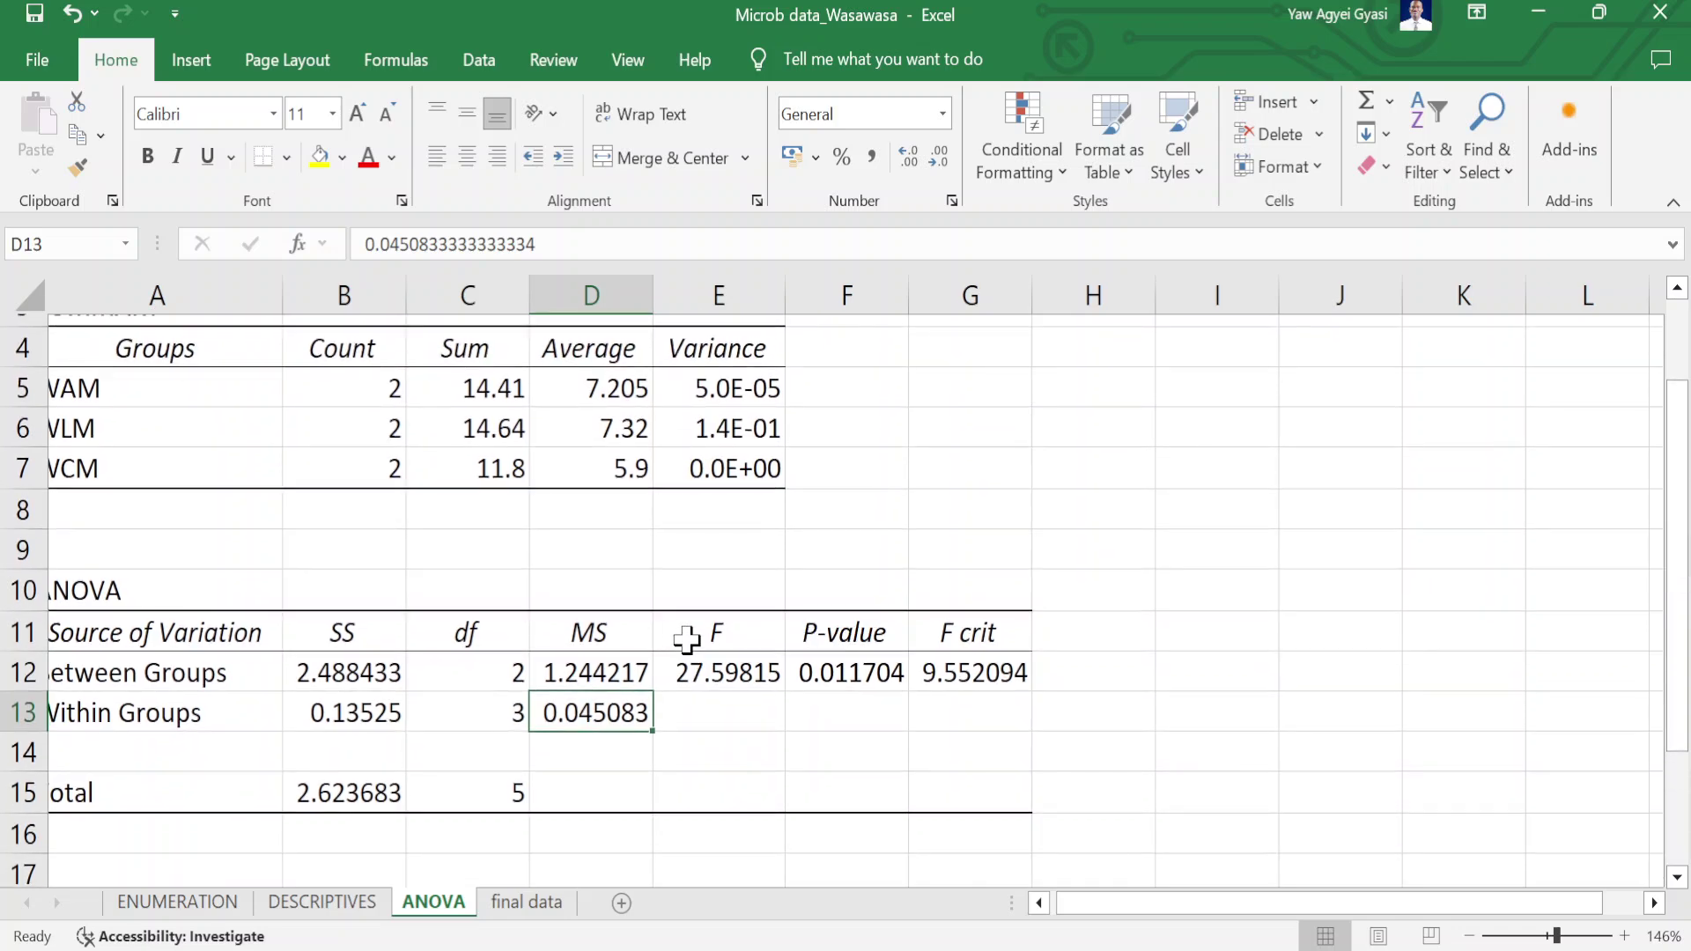
Open the DESCRIPTIVES sheet to view the descriptive statistics of WAM, WLM and WCM
left_click(356, 910)
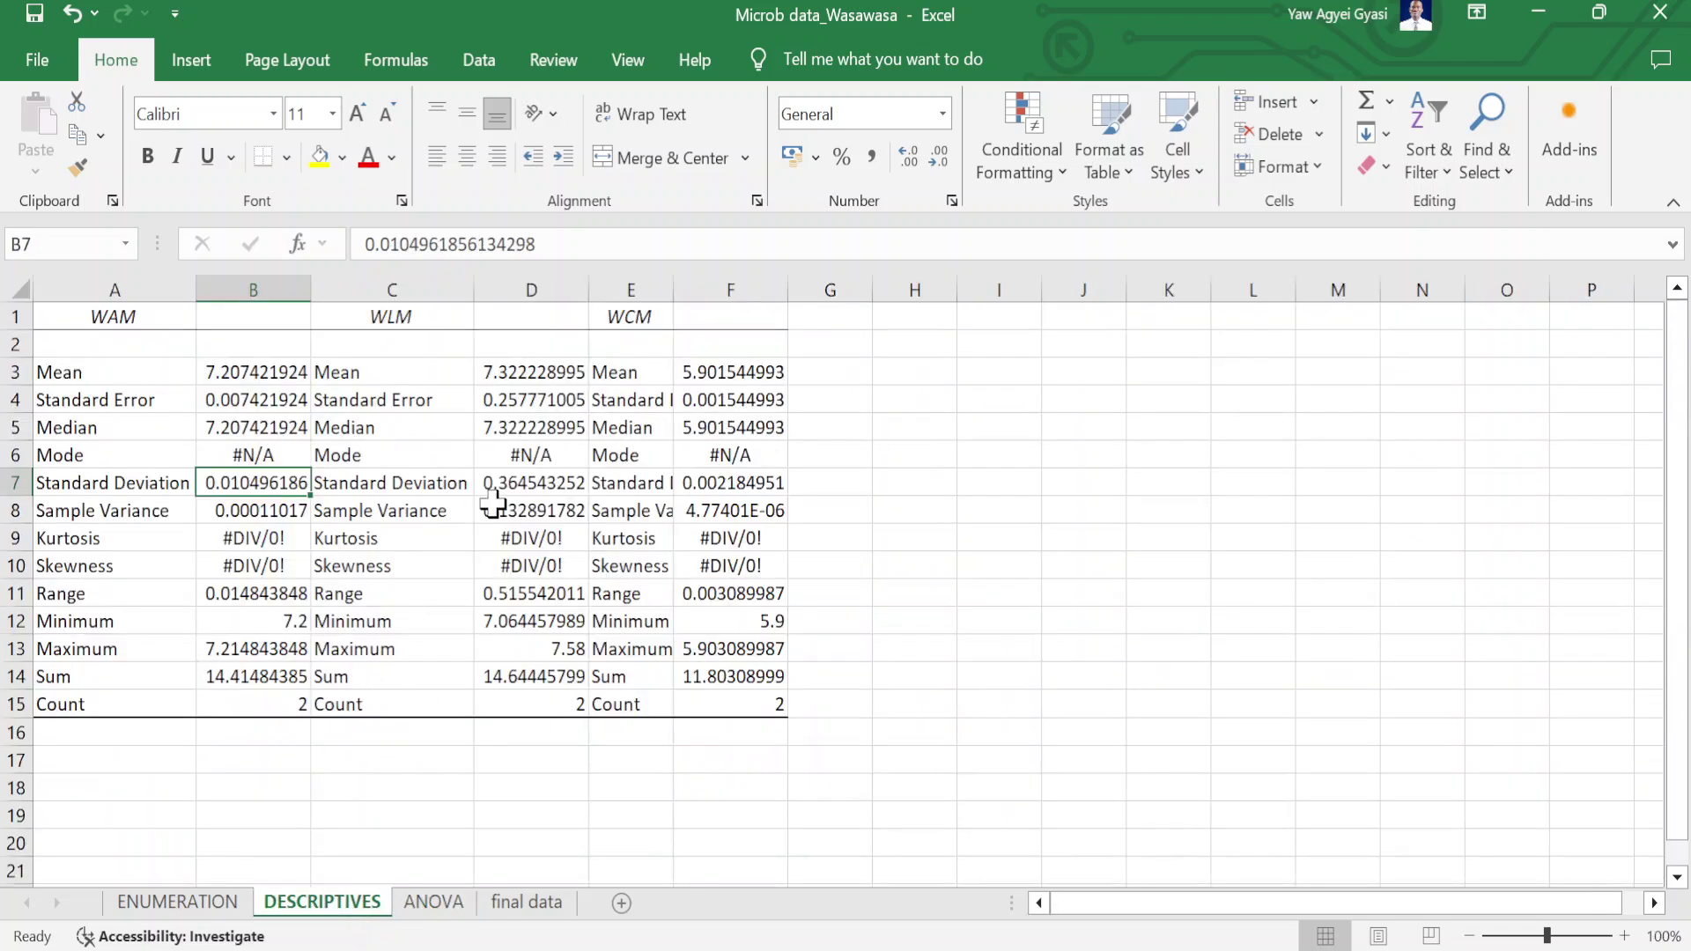